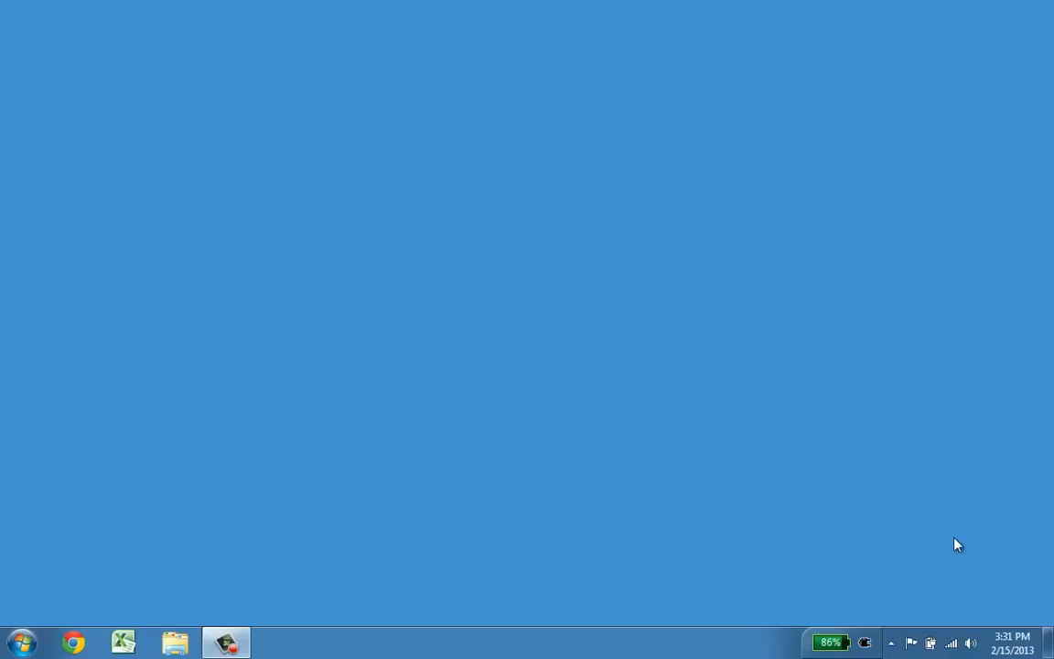
Step: Launch Oracle VM VirtualBox from the Start menu search and center its Manager window
key(super)
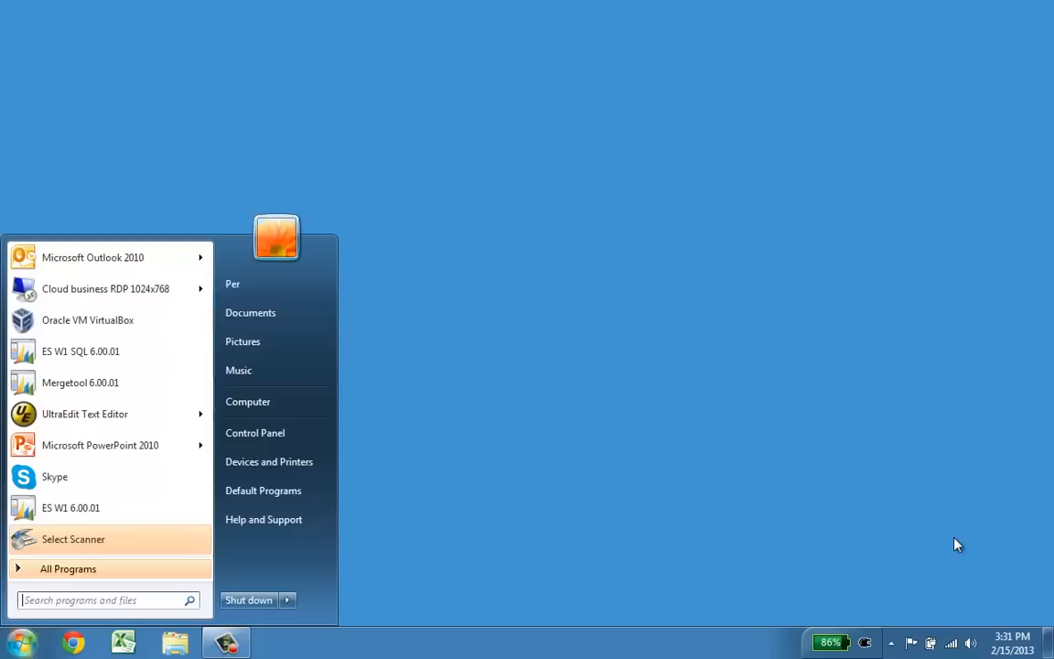
text(virtu)
key(Return)
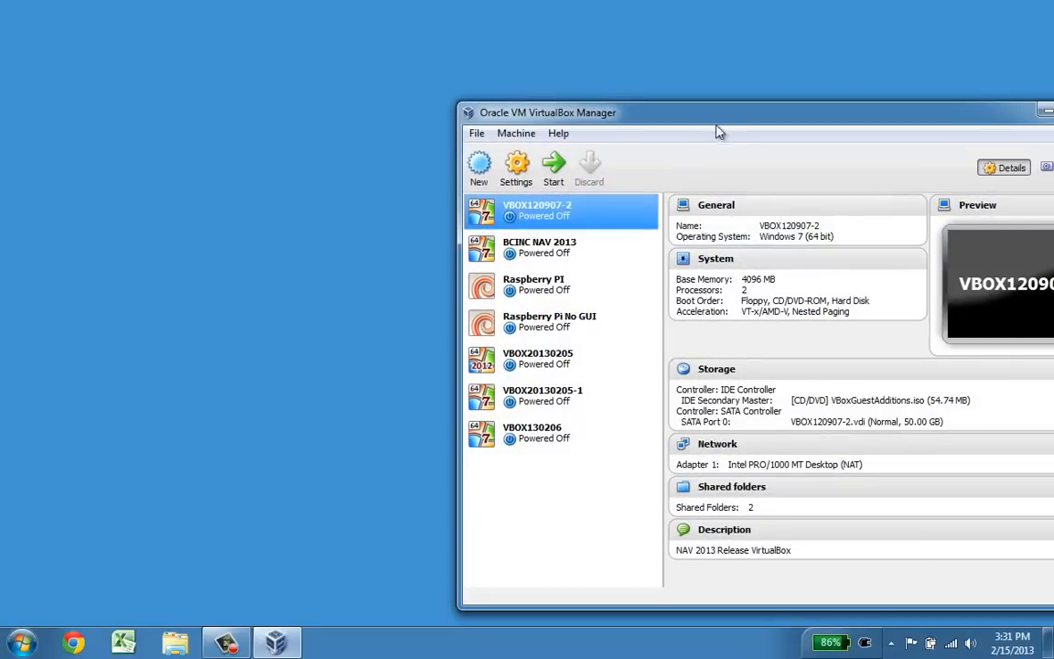
drag(718, 122, 437, 61)
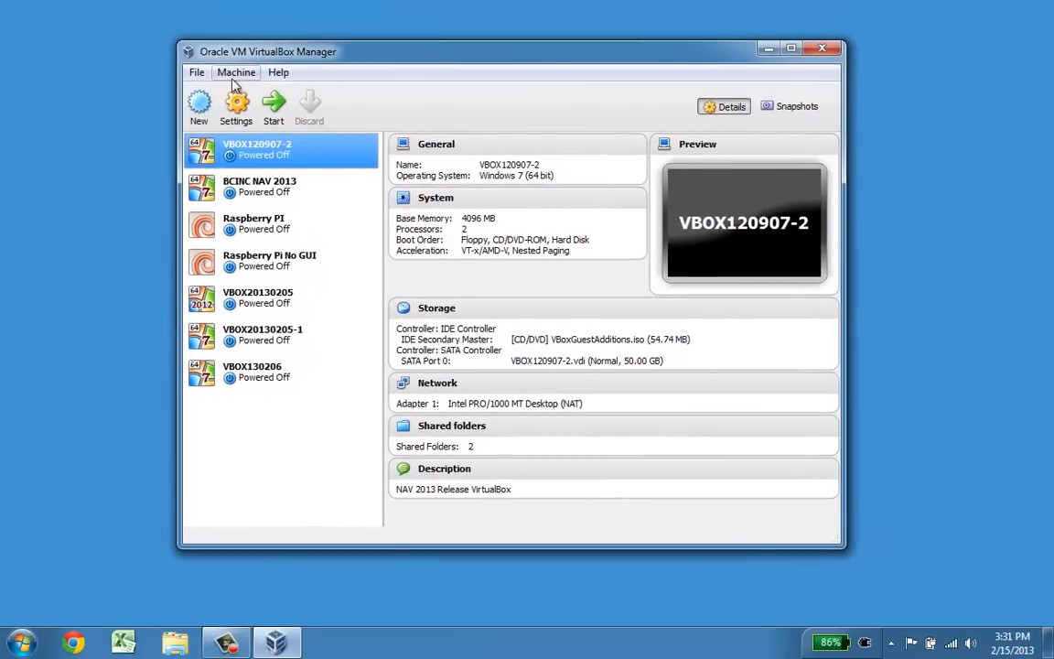
Step: Start a new VM named NAV Test Environment, Windows 7 (64 bit), with 4096 MB memory
click(199, 103)
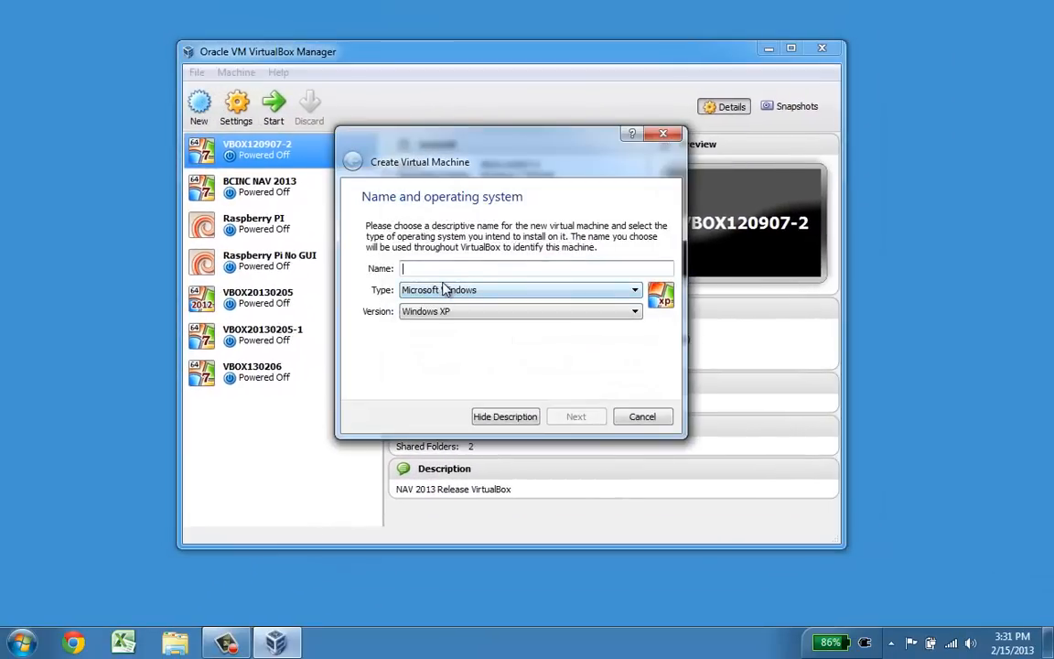
text(NAV Test E)
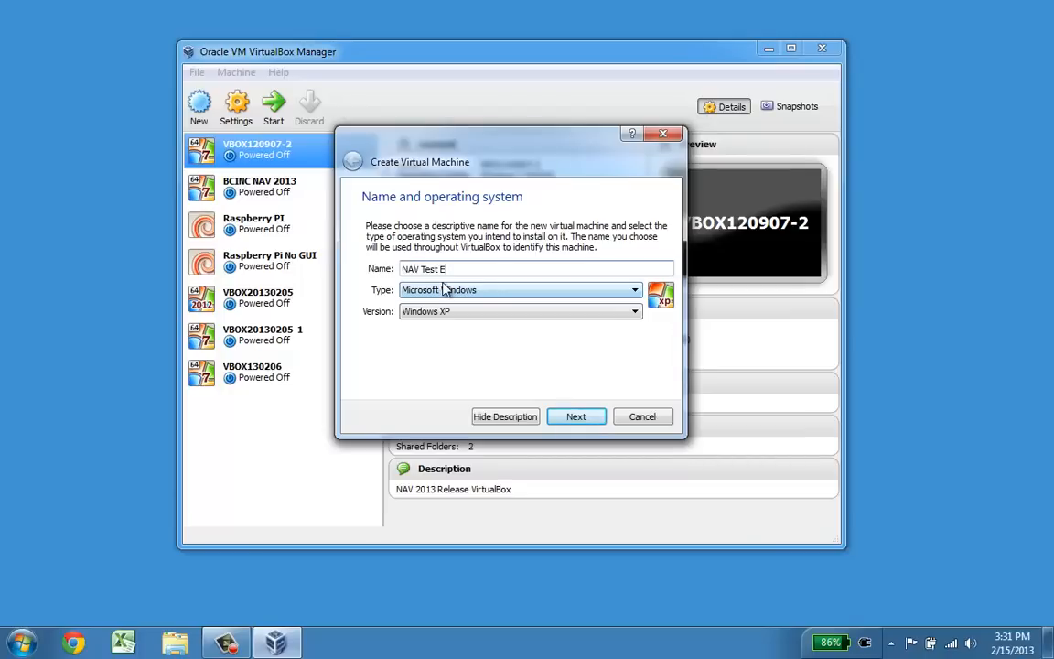
text(nvironment)
key(Tab)
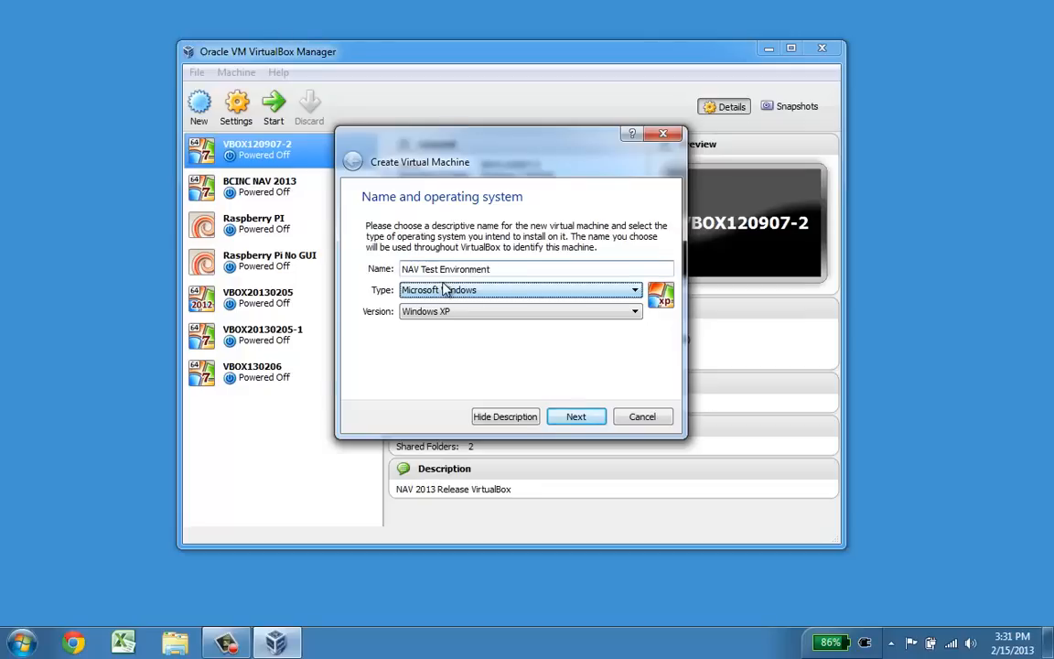
key(Tab)
key(Down)
key(Down)
key(Down)
key(Down)
key(Down)
key(Down)
key(Down)
key(Down)
key(Down)
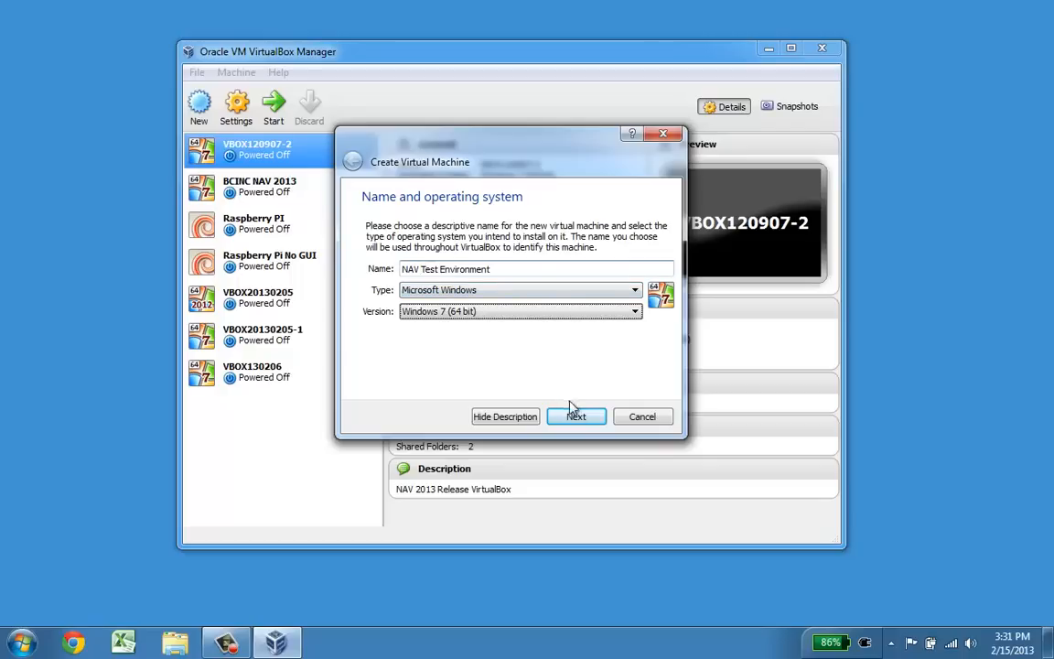
click(588, 423)
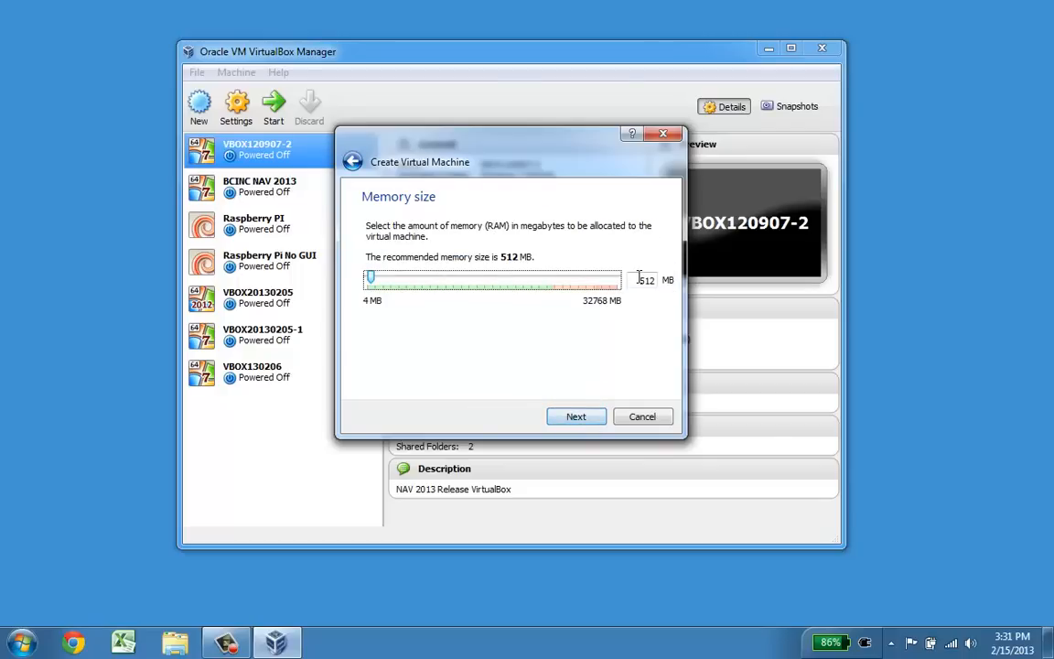
drag(640, 279, 703, 281)
text(4096)
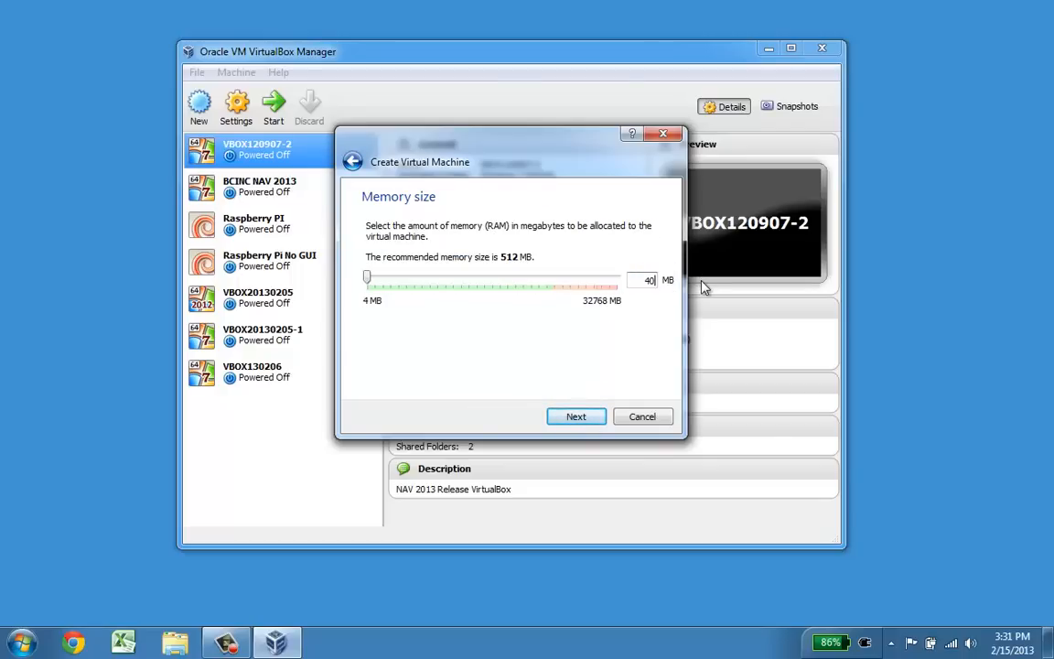
click(590, 423)
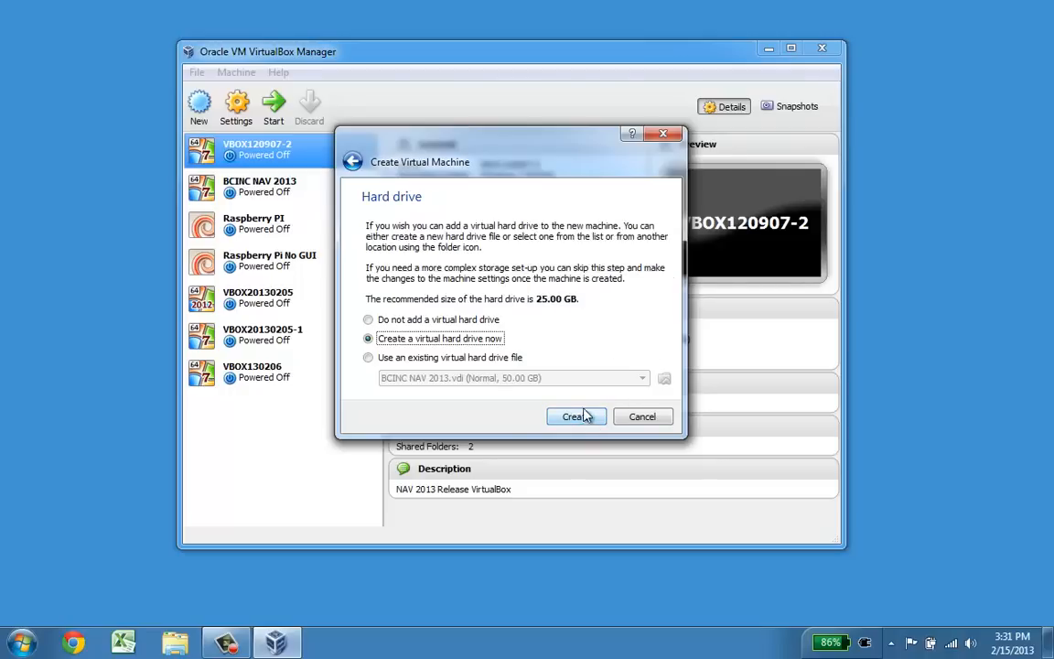
Step: Create a new 50 GB VDI virtual hard disk with default storage to finish the VM
click(590, 419)
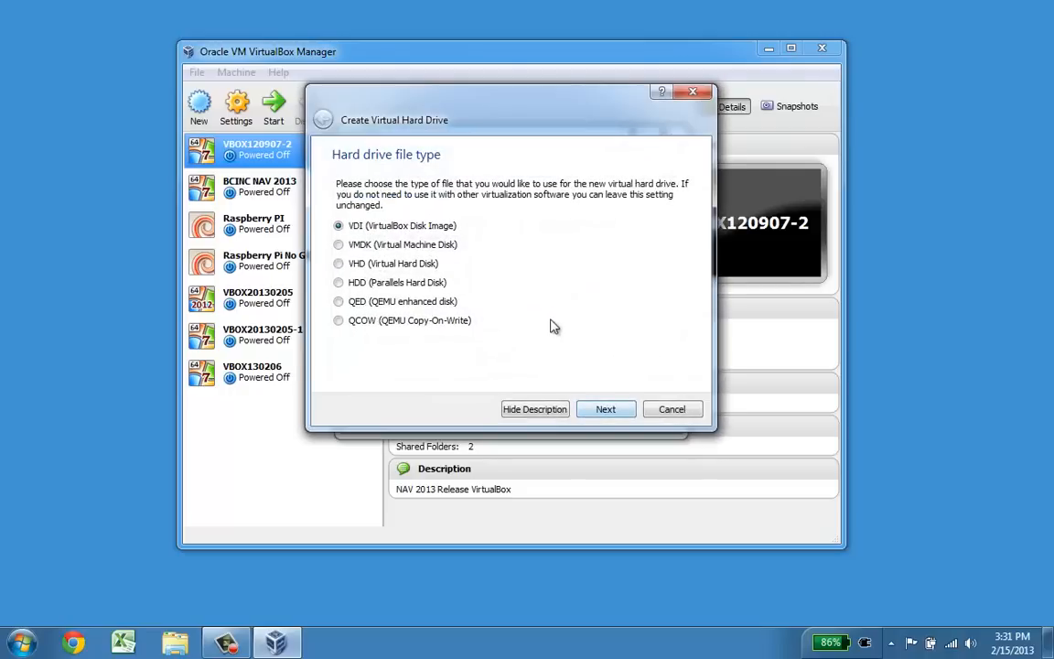
click(603, 412)
click(603, 412)
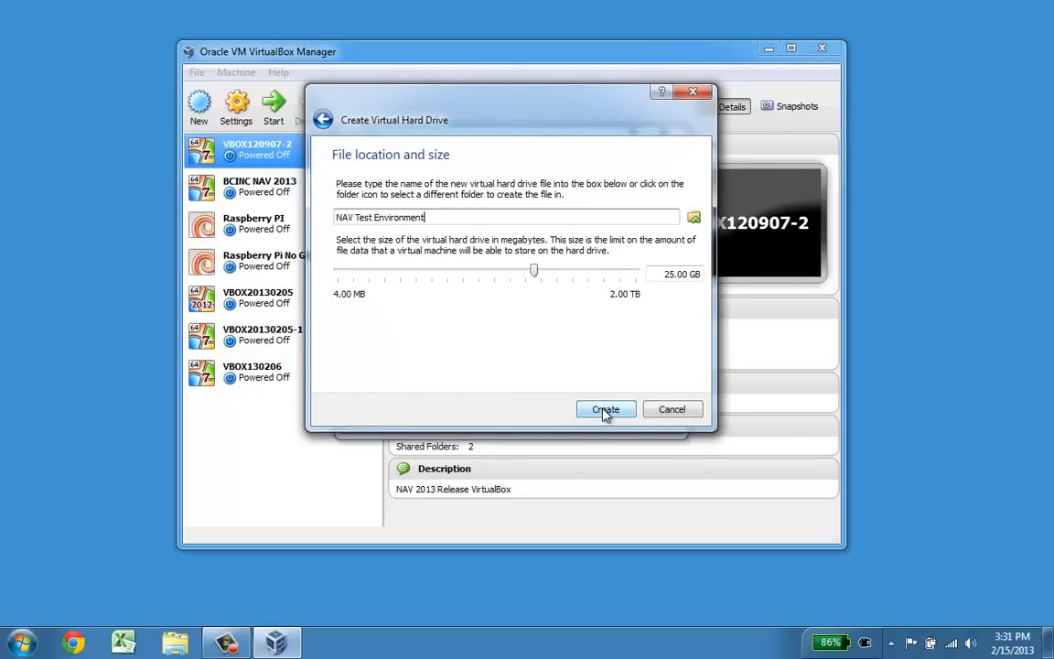
click(662, 275)
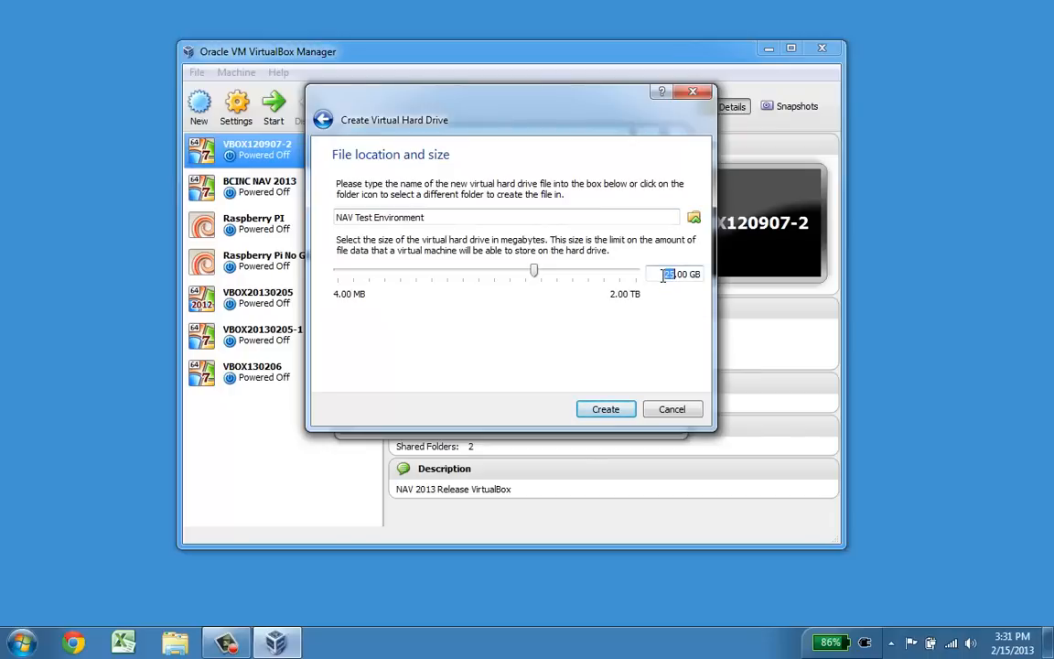
text(50)
key(Return)
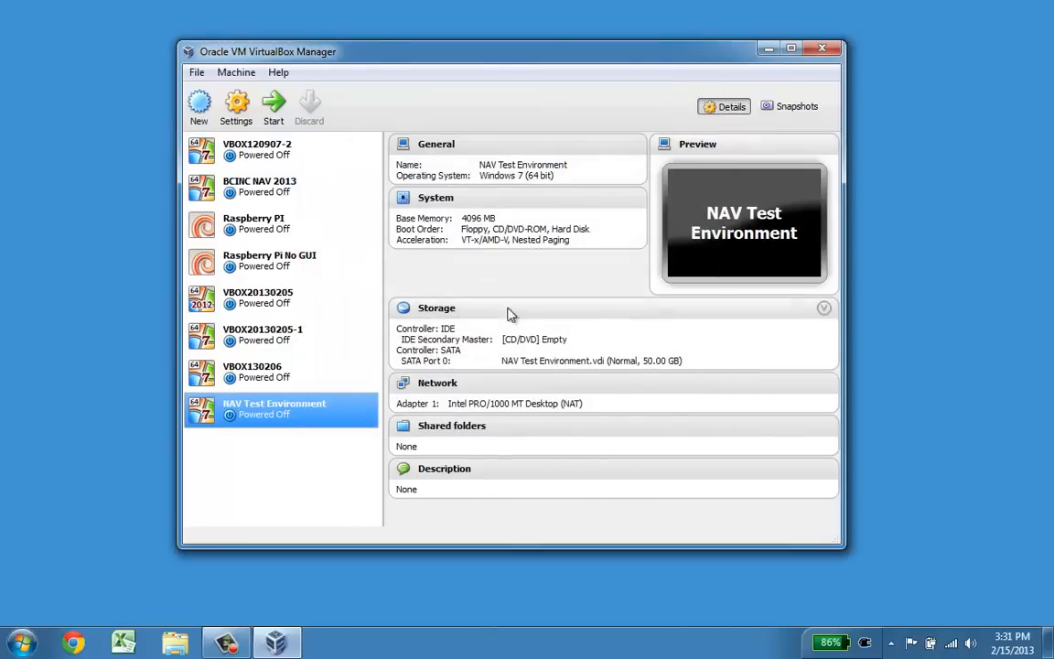
Step: Set NAV Test Environment's processor count to 2 in System settings
click(239, 106)
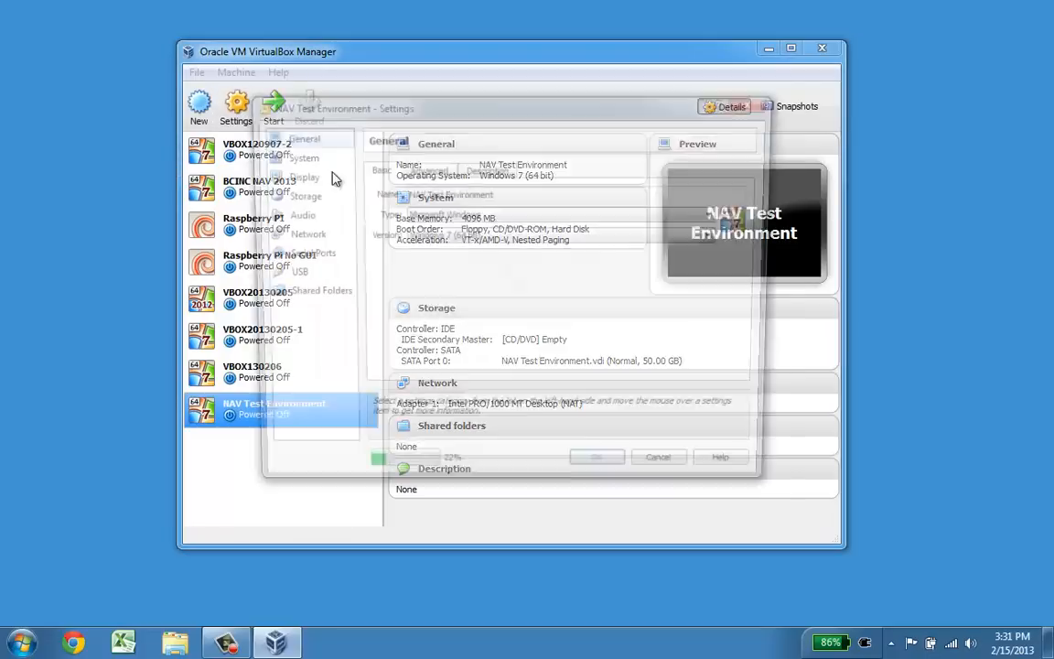
click(297, 158)
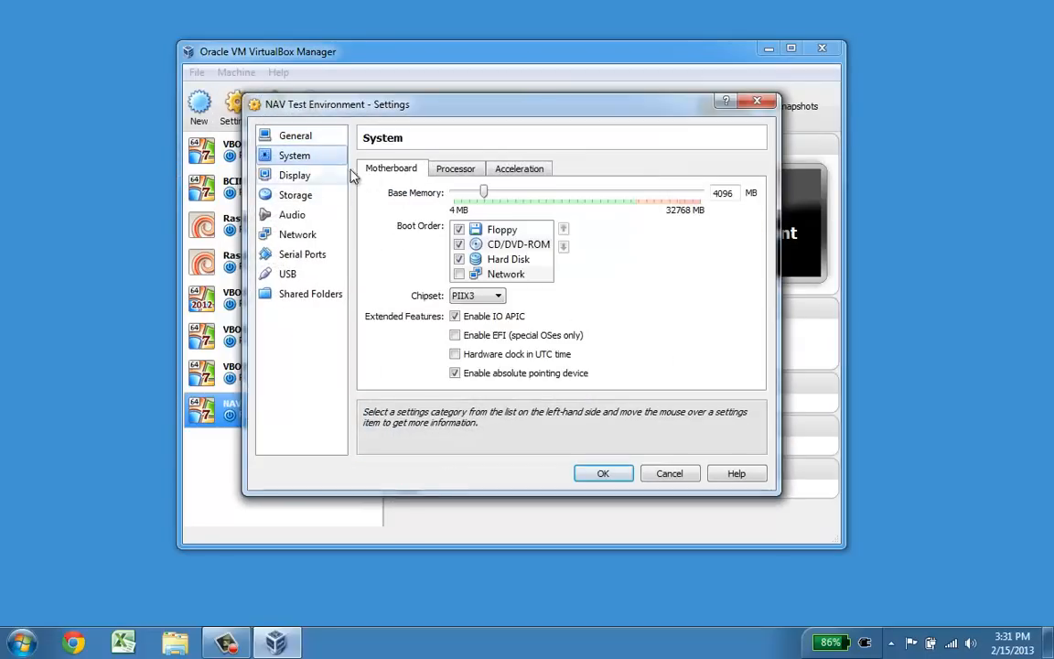
click(466, 170)
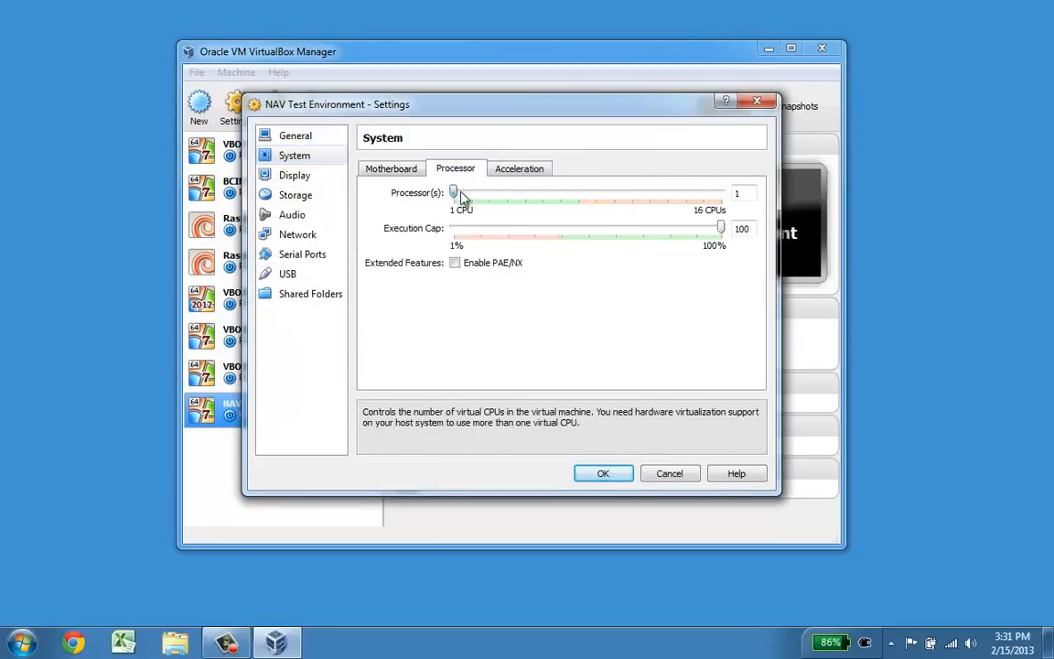
drag(461, 194, 472, 193)
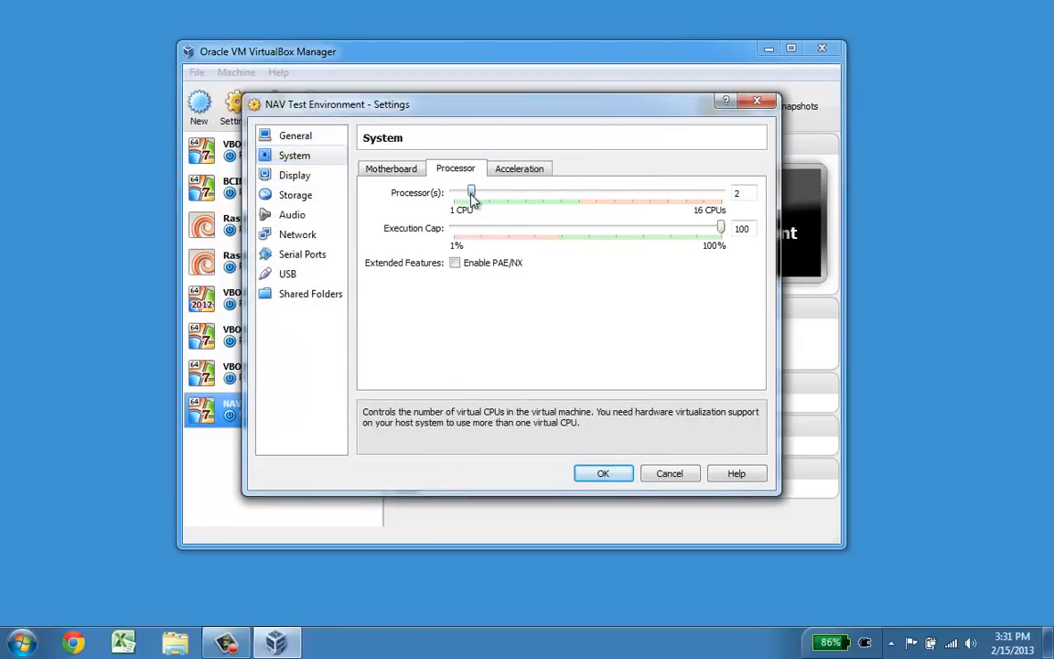
click(603, 475)
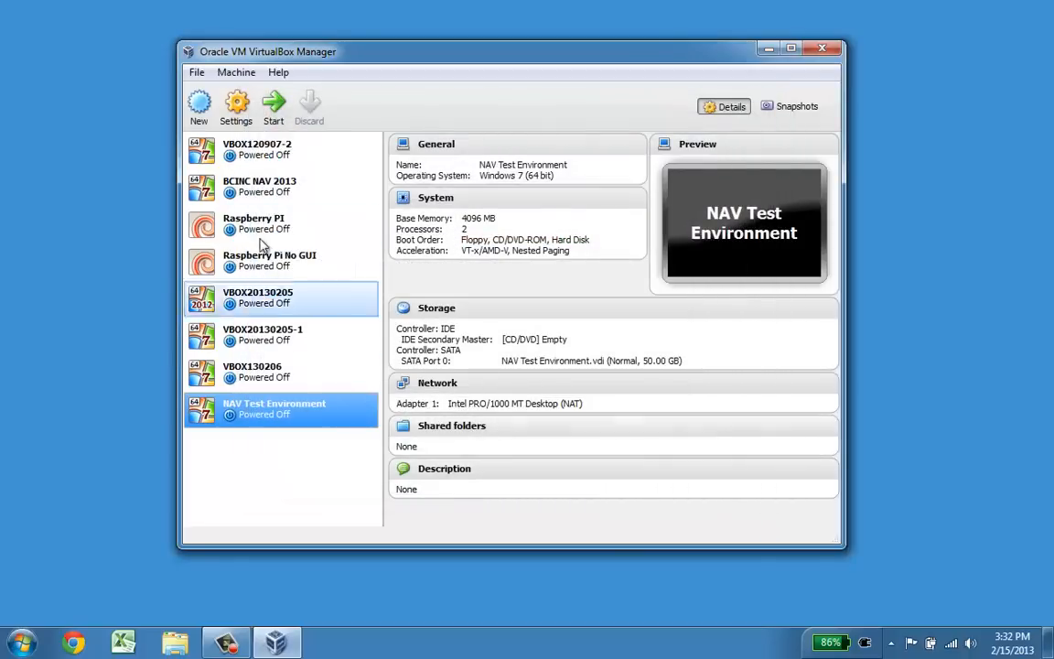
Step: Start the VM, booting from the Windows 7 Professional disc image
click(274, 105)
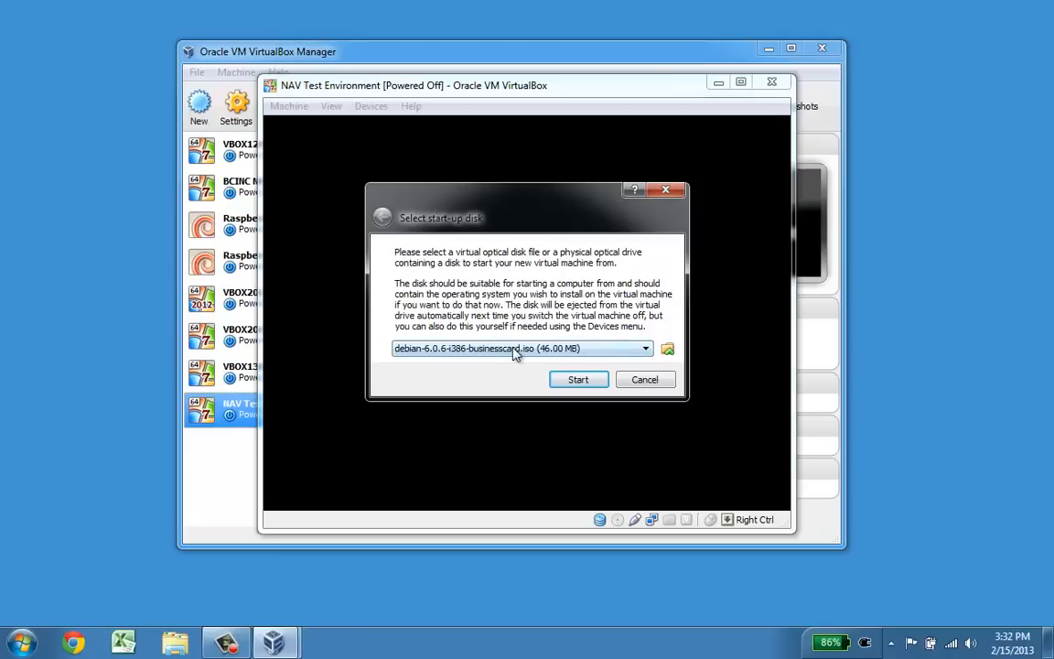
click(516, 353)
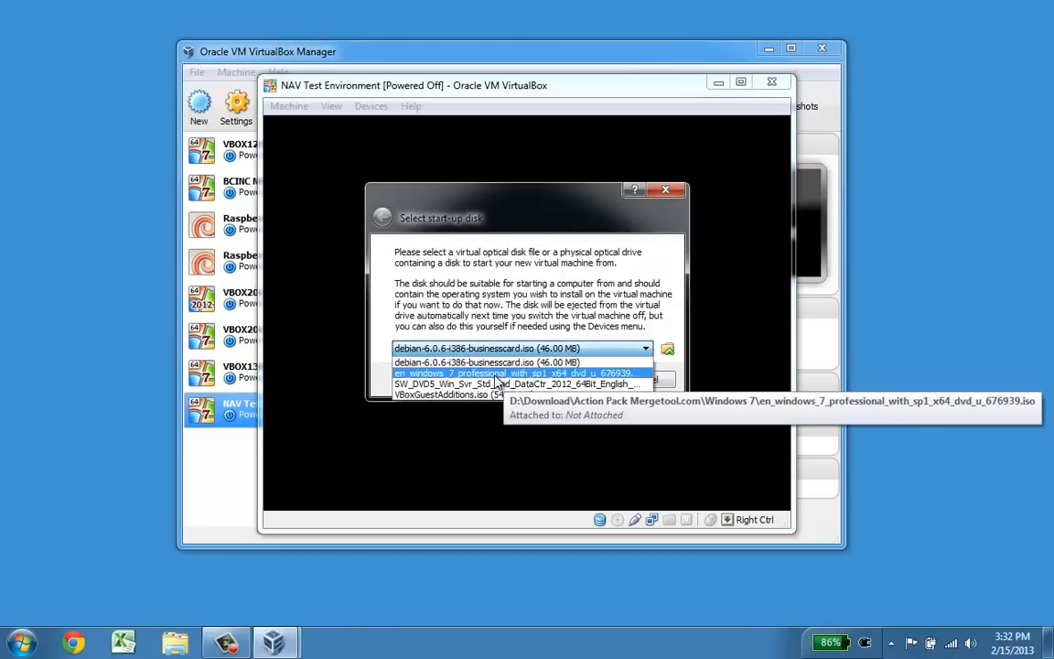
click(503, 375)
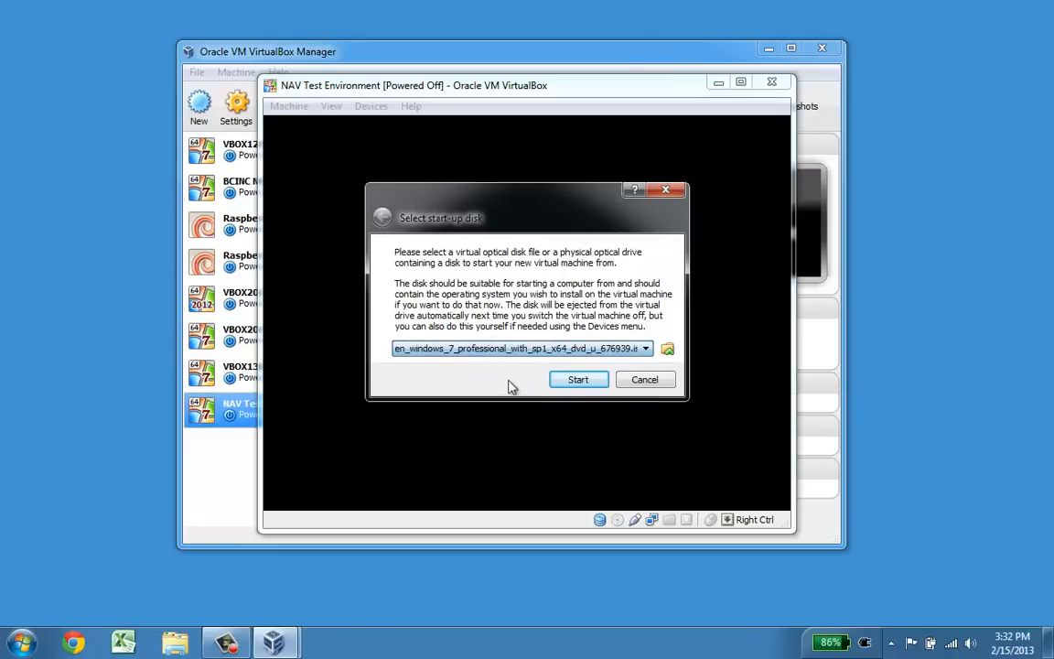
click(578, 381)
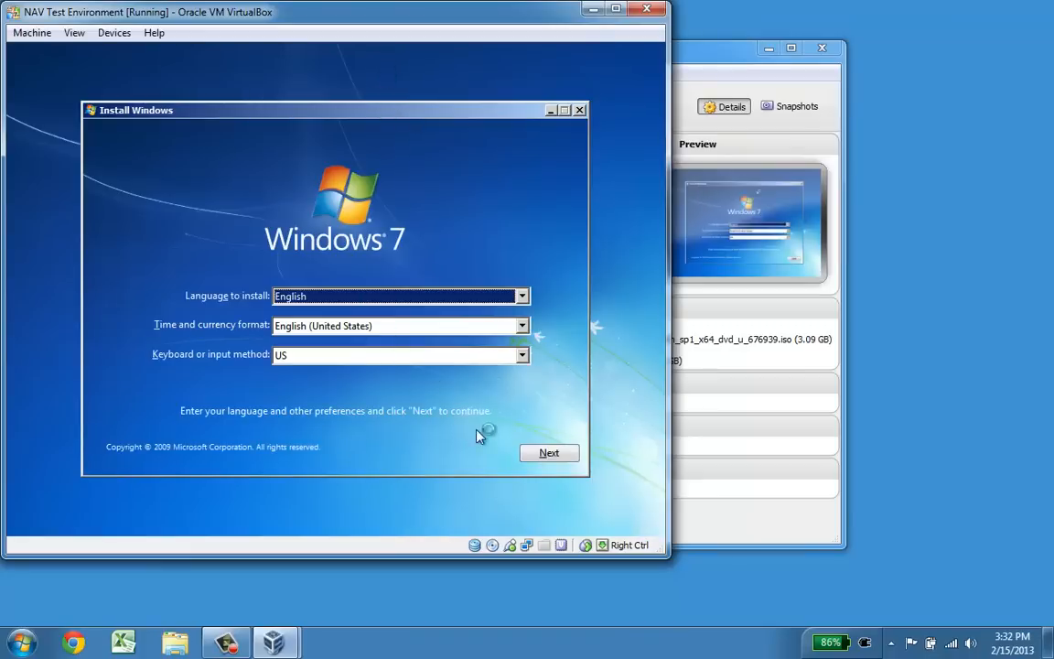
Step: Run Windows 7 setup in English, accept the license, and custom-install onto Disk 0
click(546, 452)
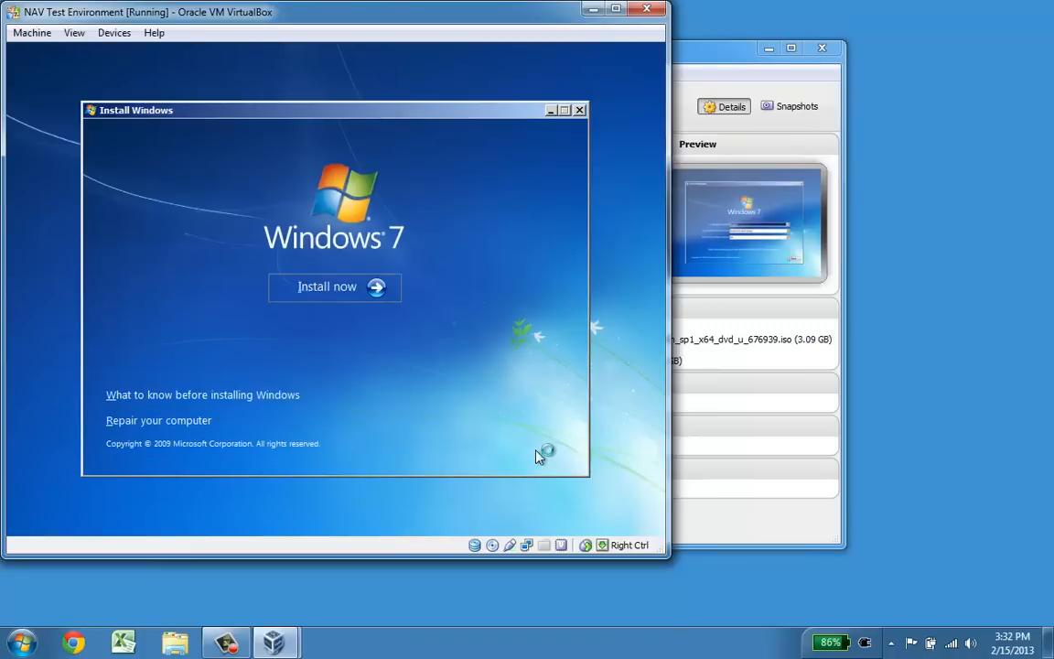
click(337, 289)
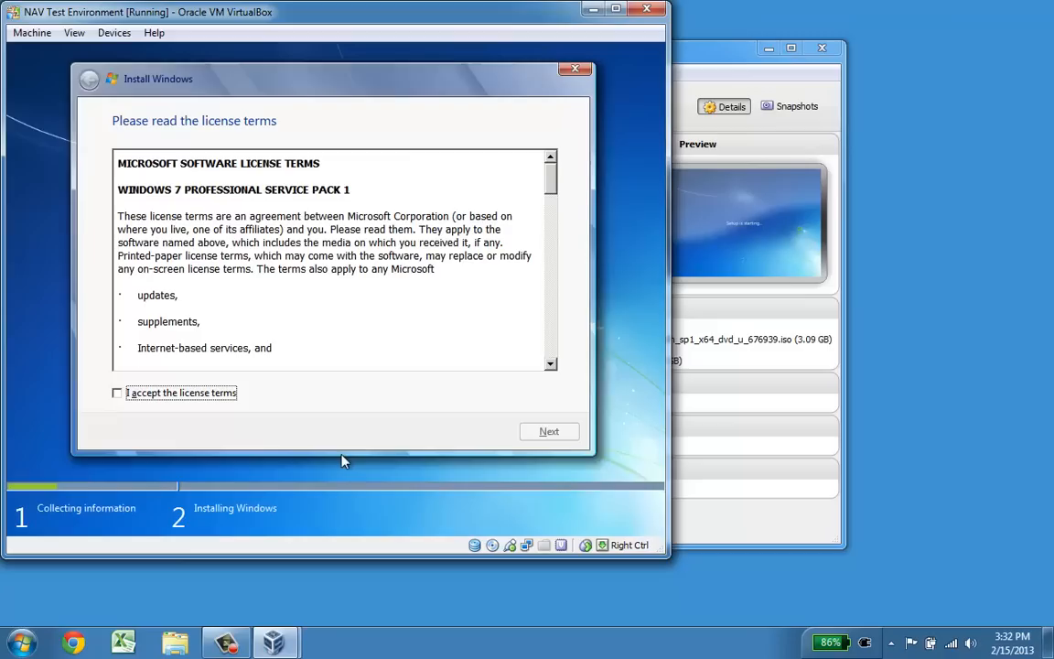
click(135, 393)
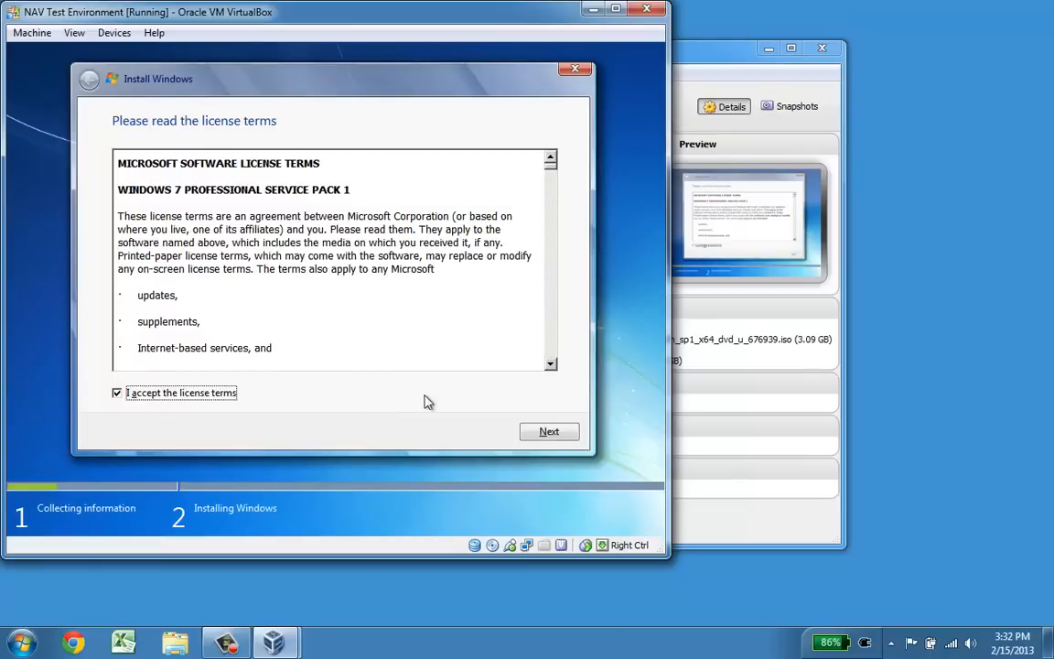
click(534, 431)
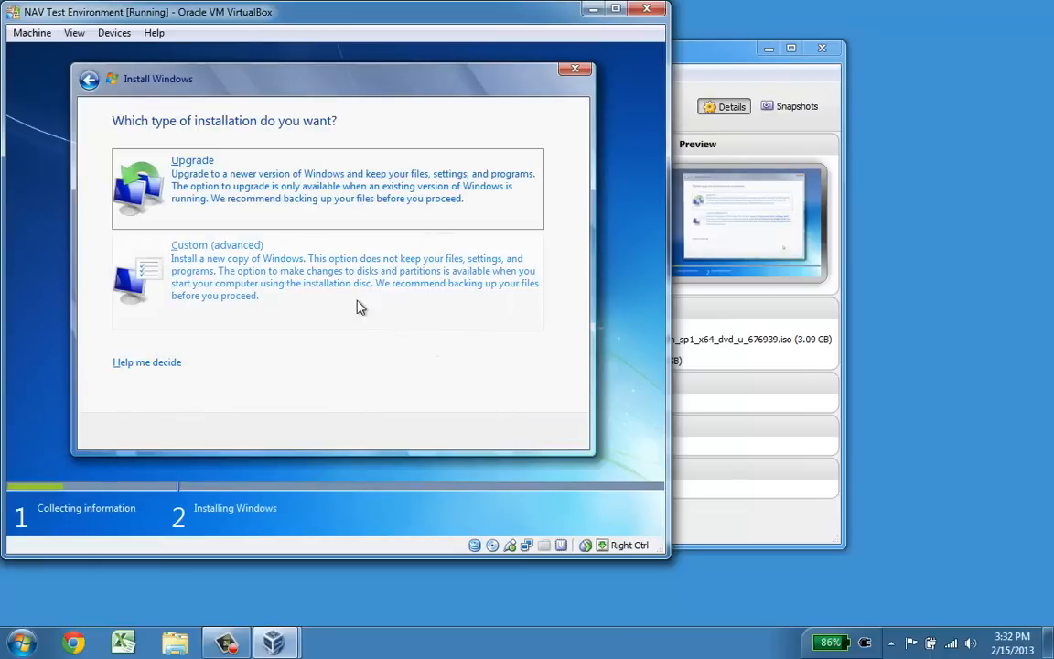
click(291, 254)
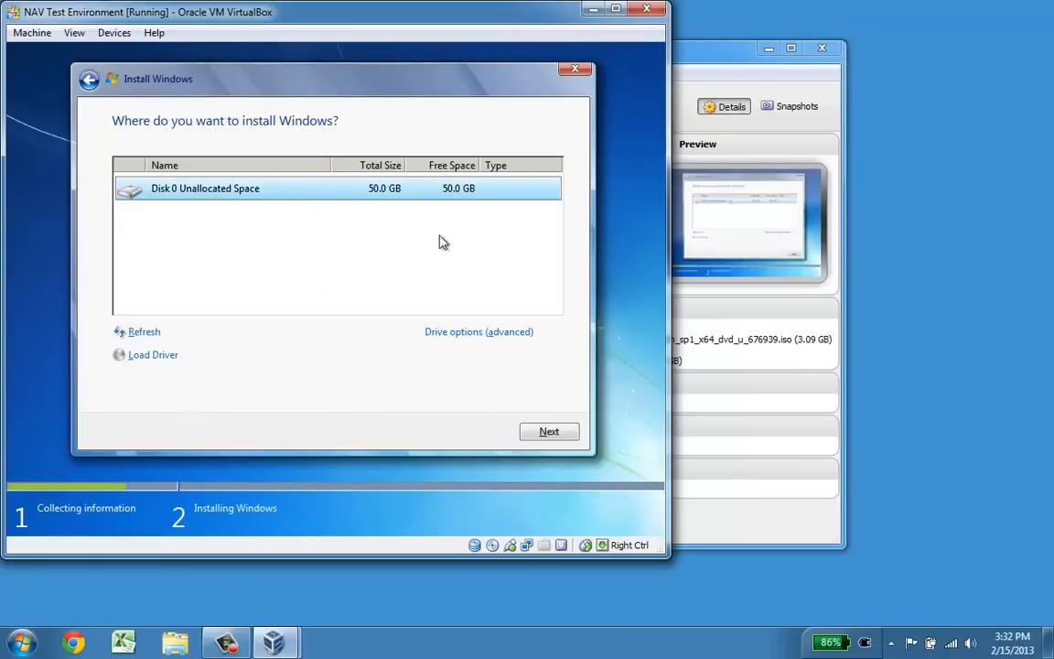
click(548, 432)
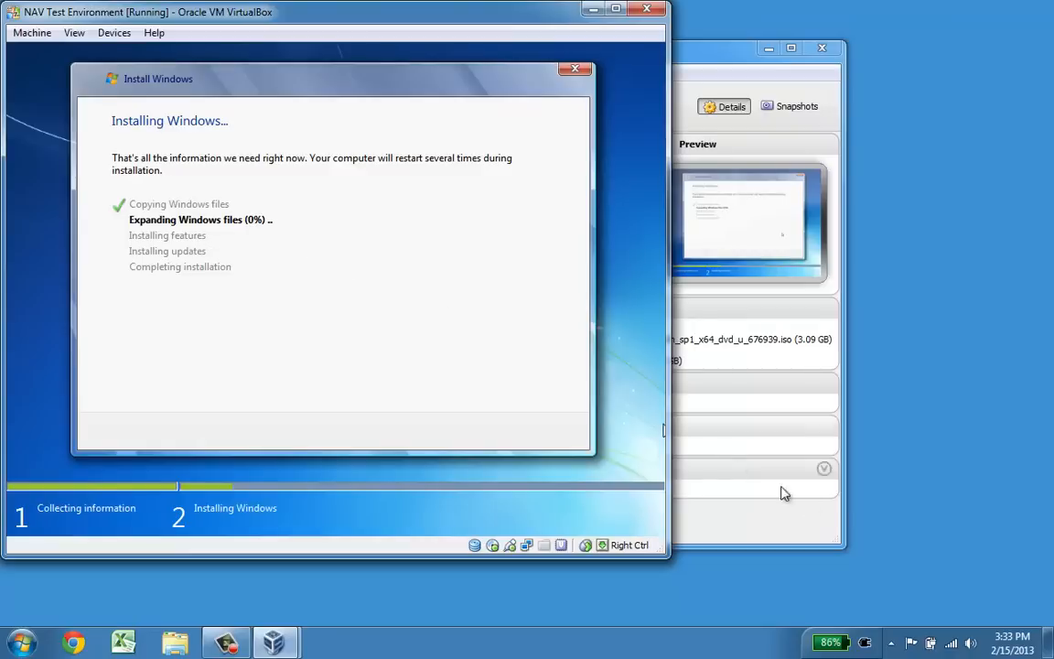
Step: Wait for Windows 7 installation to finish, then restart the guest immediately
mouse_move(1009, 647)
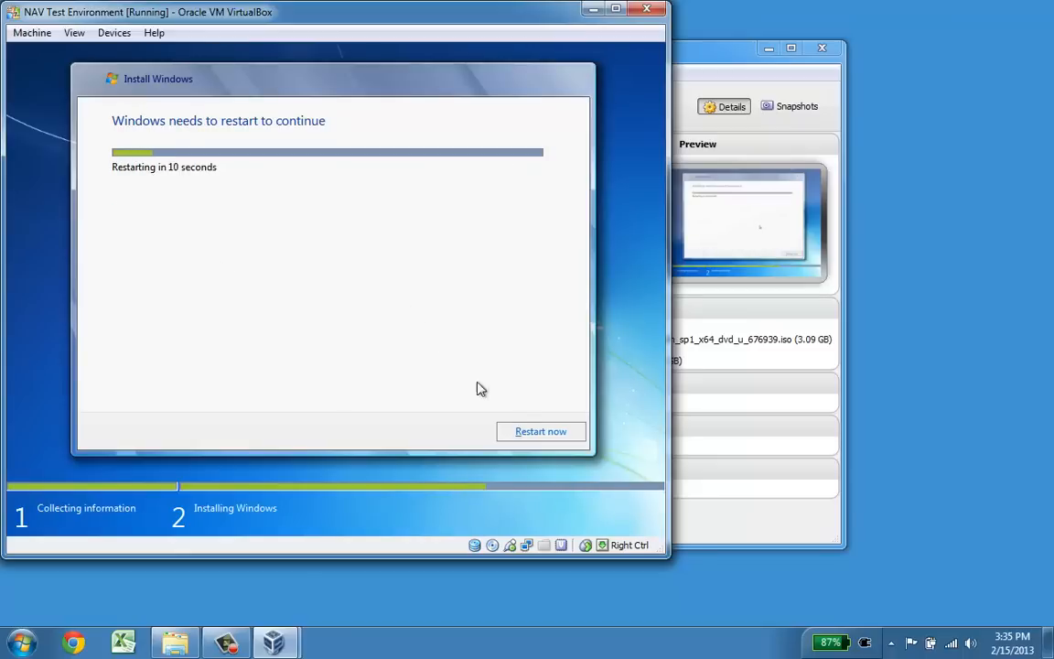
click(531, 431)
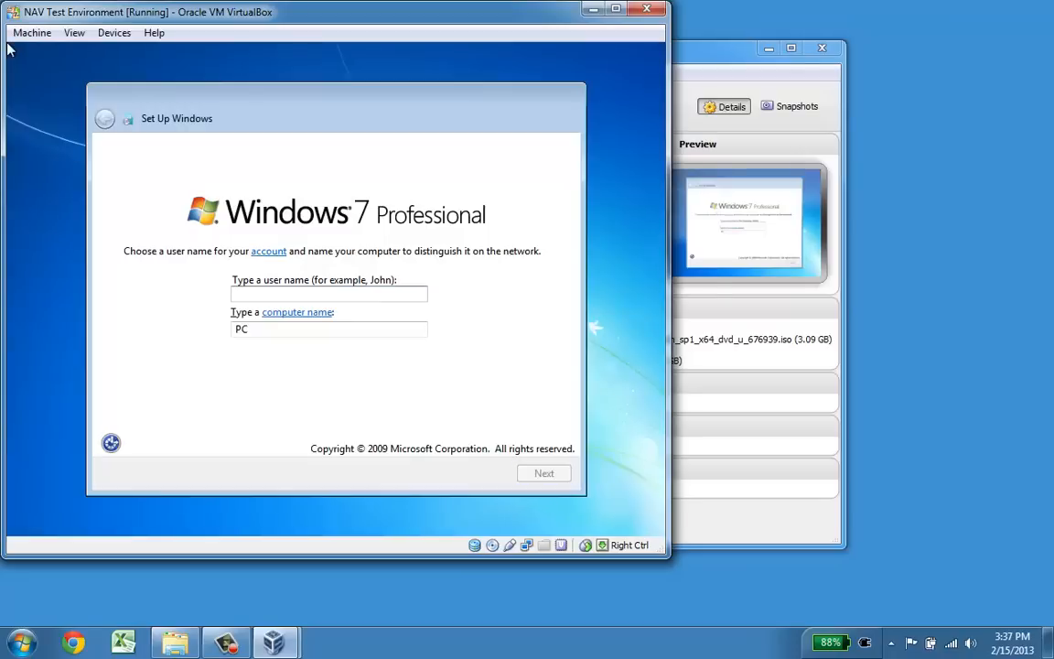
Step: Enter the user name and set the computer name to NAVDemo
text(Per)
key(Tab)
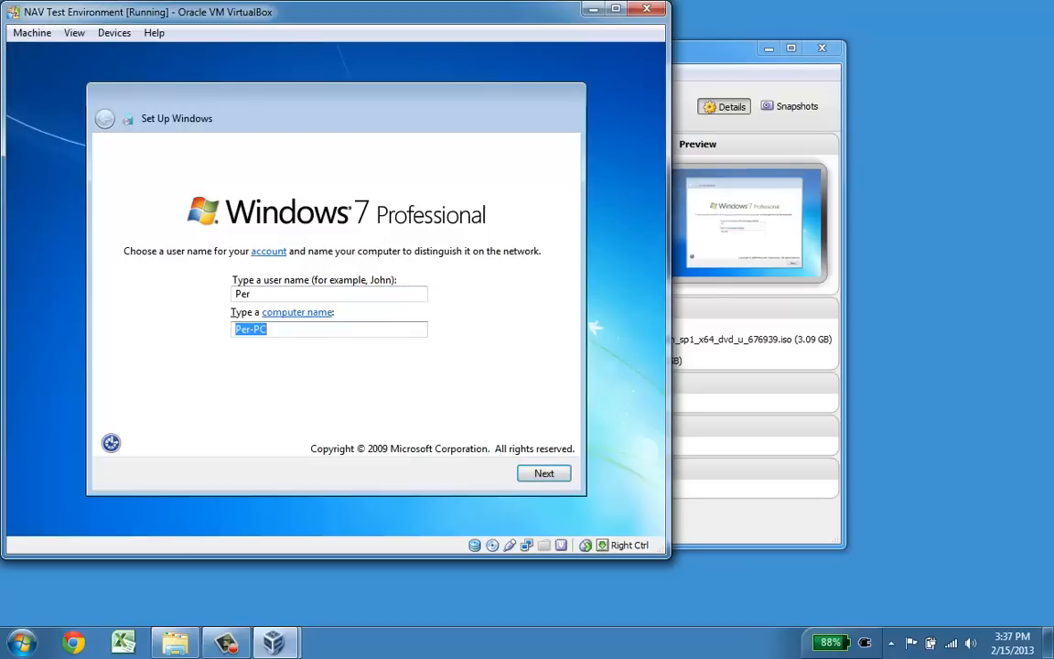
text(NAVDemo)
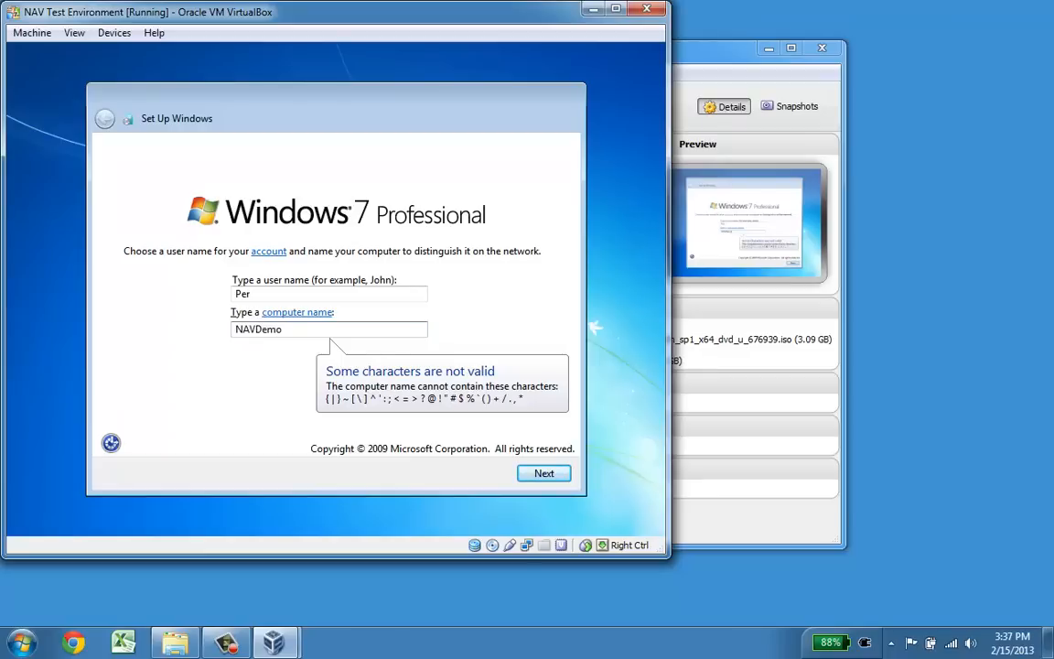
key(Return)
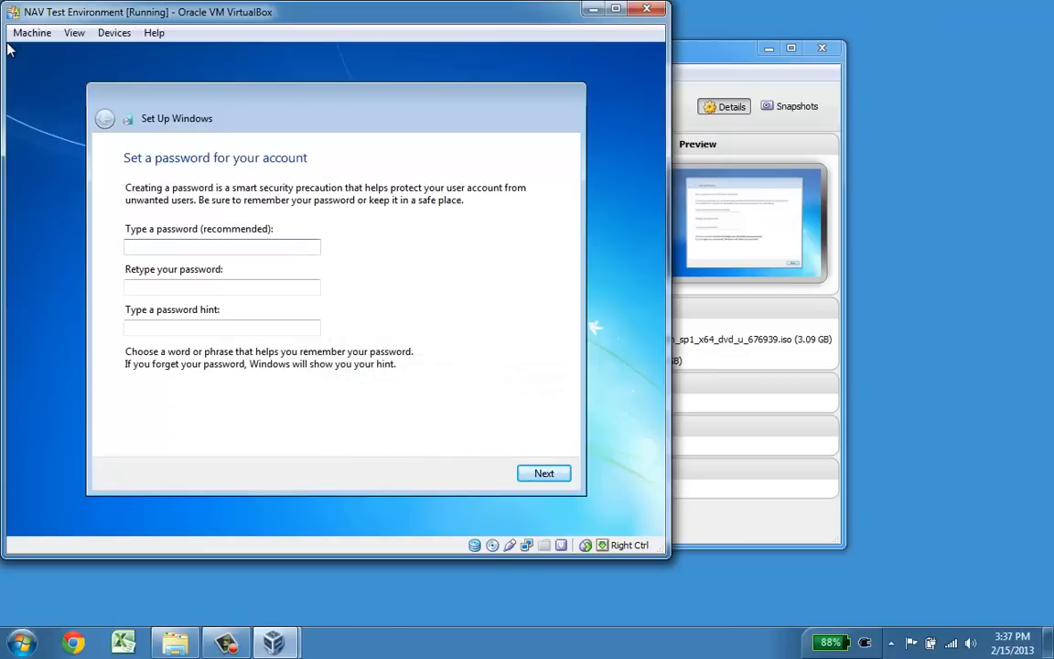
Step: Set the account password, confirm it, and add a password hint
text(password)
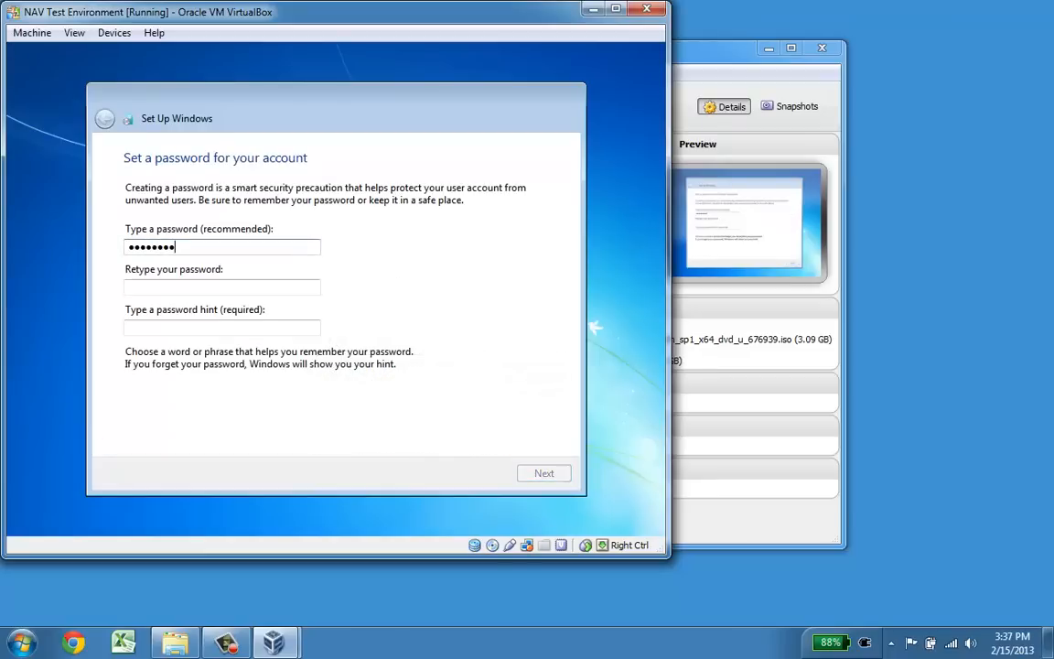
key(Tab)
text(password)
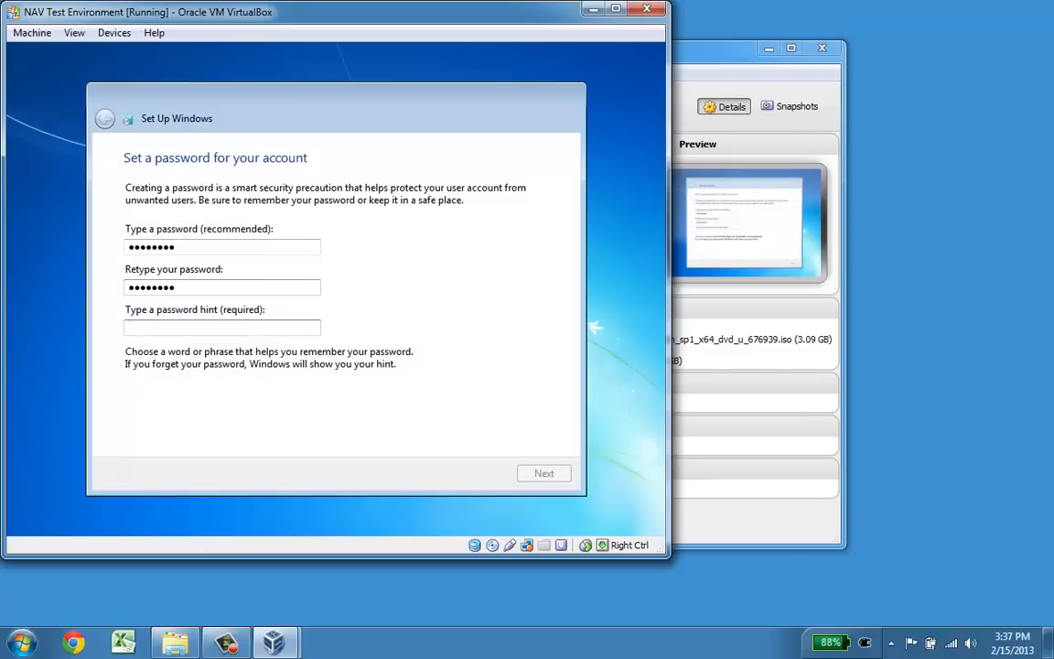
text(same)
key(Return)
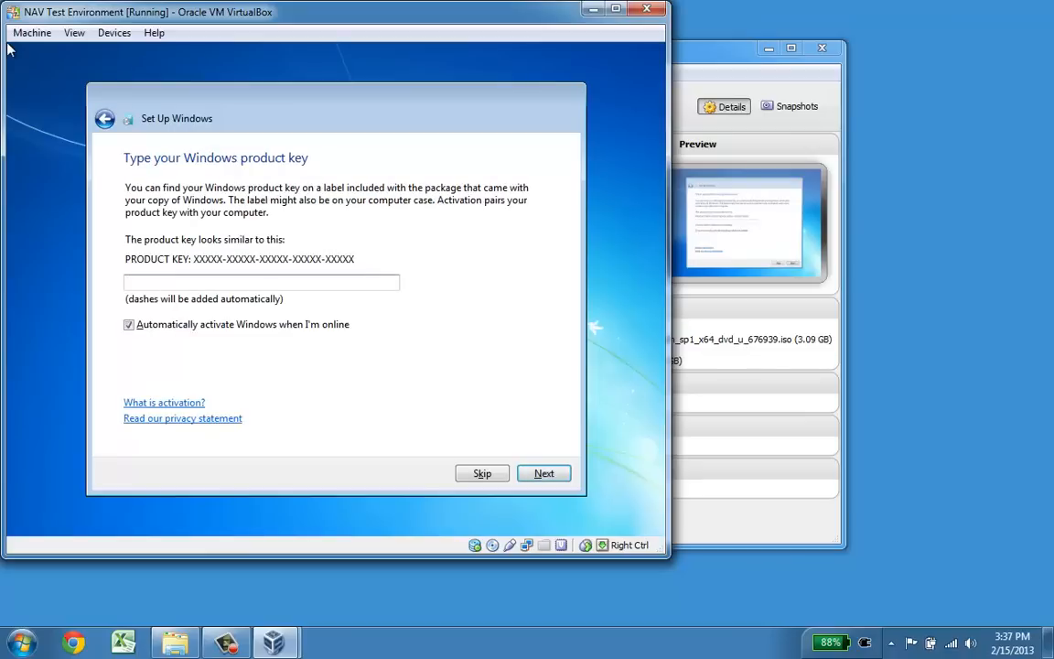
Step: Skip the product key, defer updates, adjust the time zone, and choose Work network
key(Return)
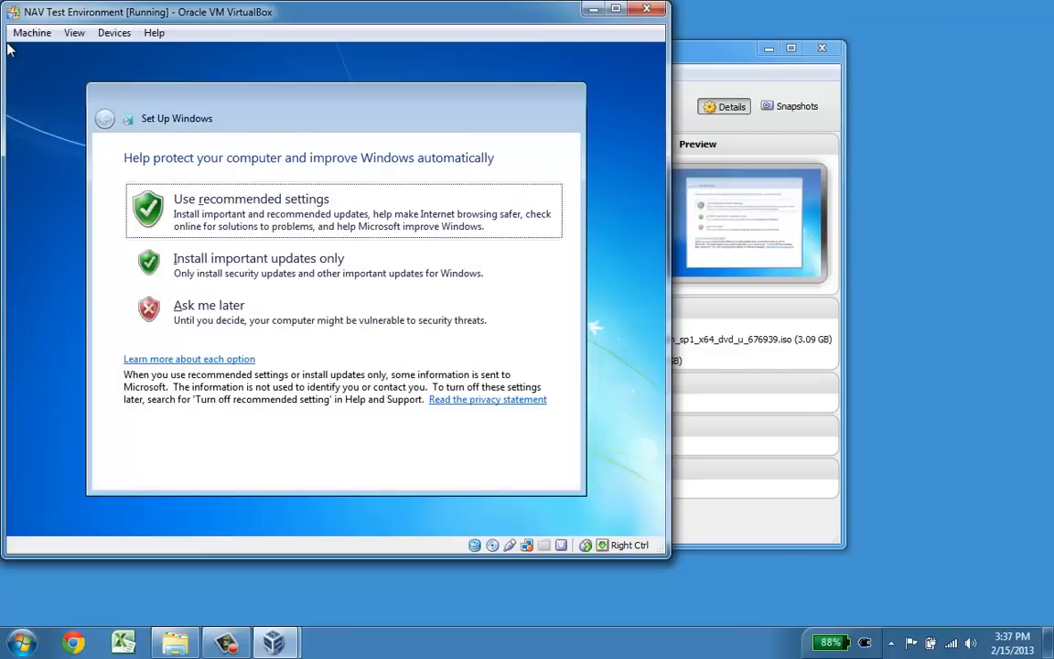
key(Tab)
key(Tab)
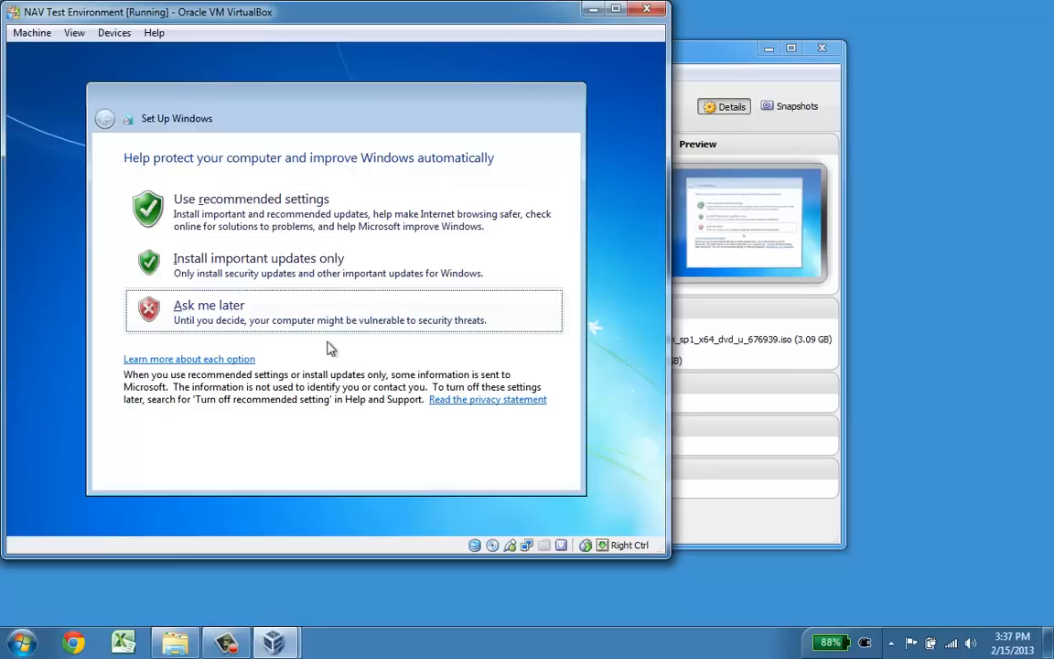
click(226, 316)
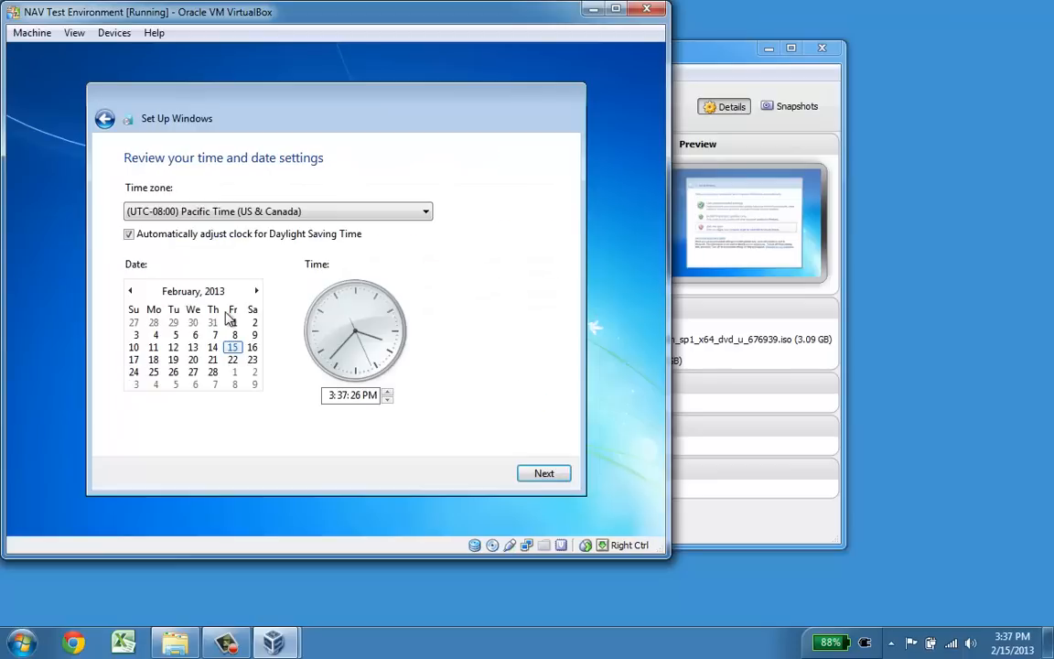
key(Down)
key(Down)
key(Down)
key(Down)
key(Down)
key(Down)
key(Down)
key(Down)
key(Down)
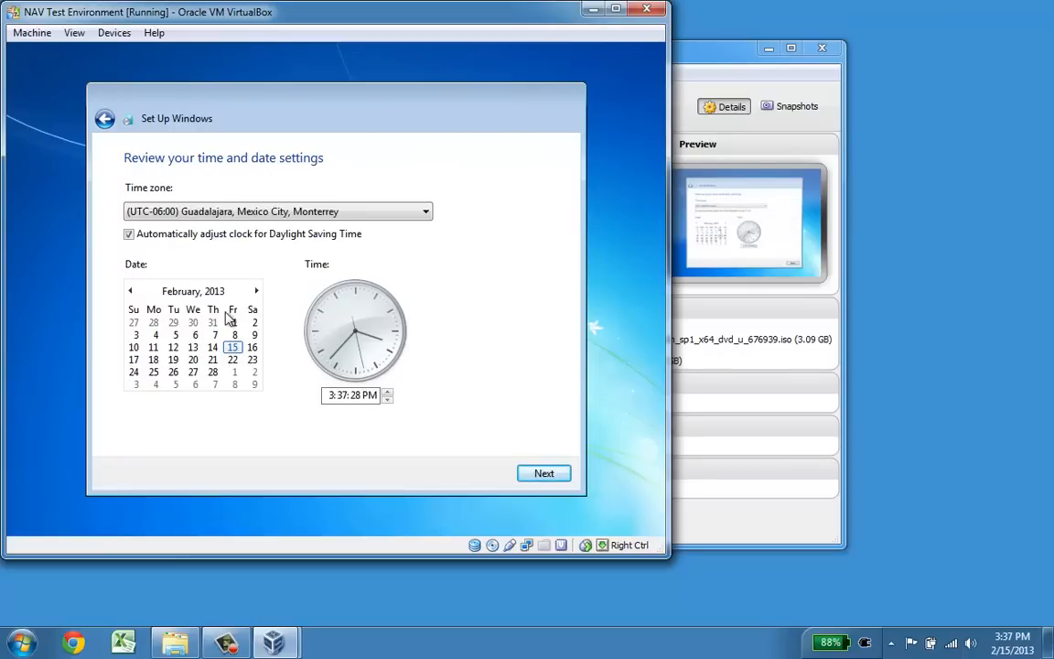
key(Return)
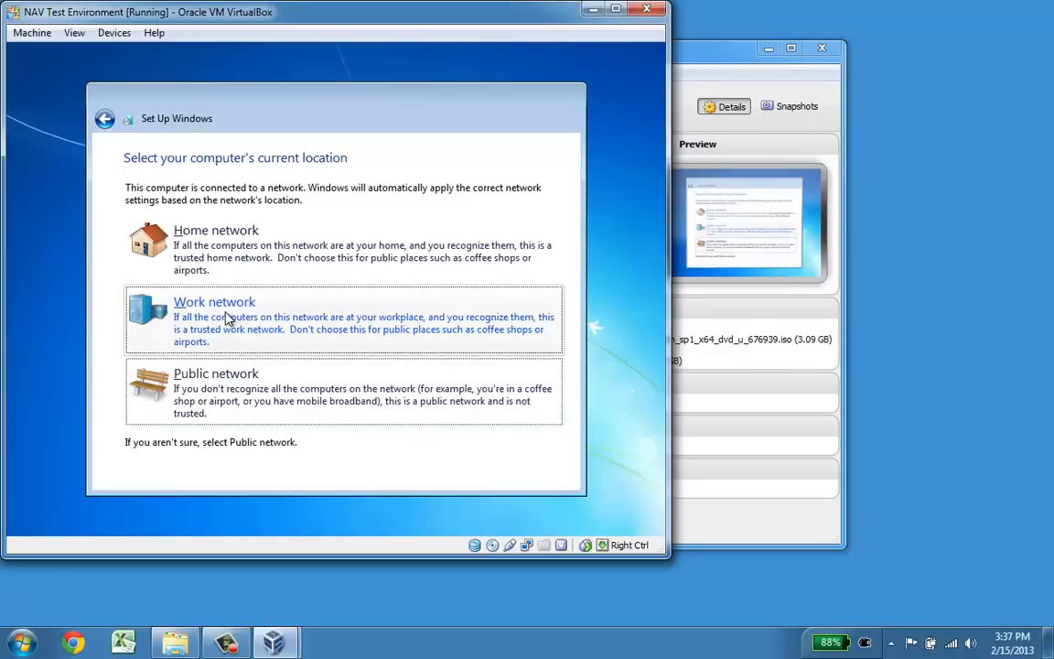
click(227, 319)
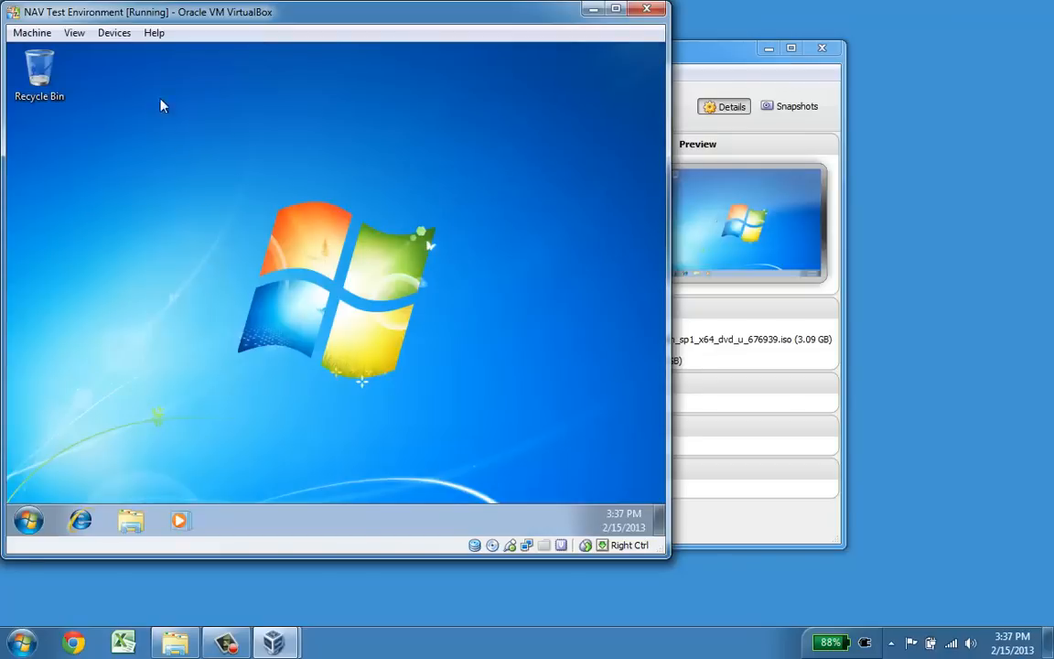
Step: Insert the Guest Additions disc via the Devices menu once the guest desktop loads
click(114, 33)
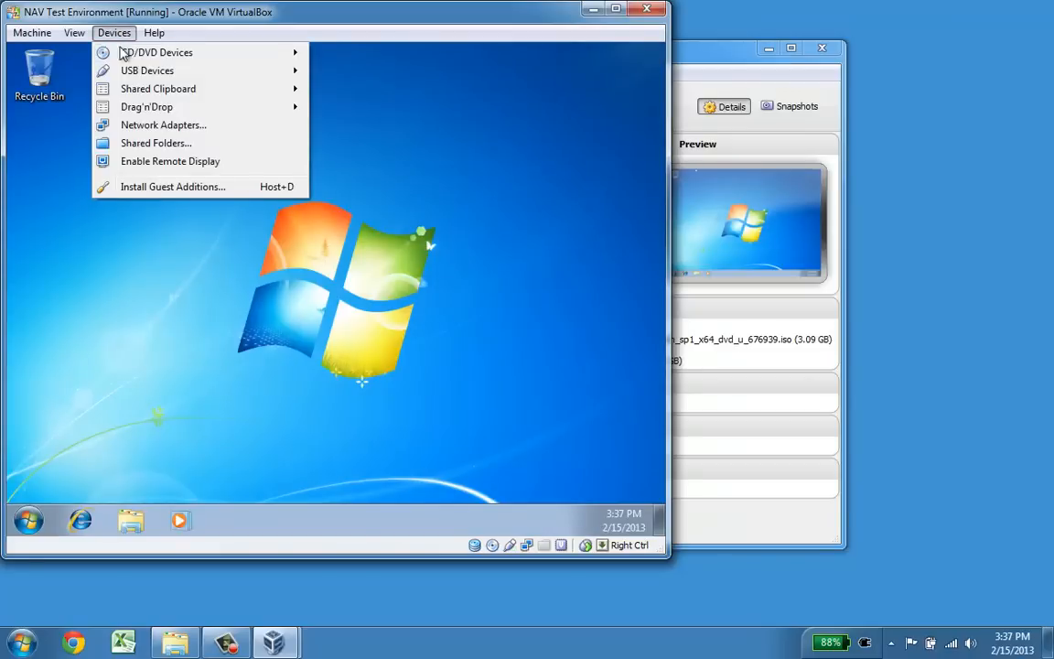
click(180, 187)
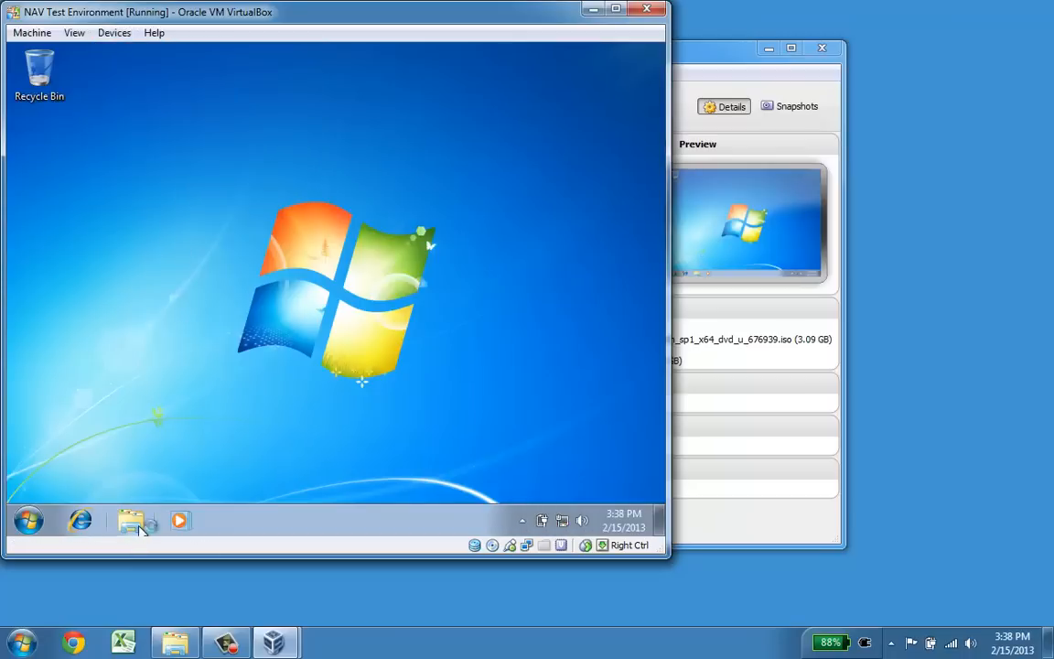
Step: Open CD Drive (D:) in the guest's Explorer and run VBoxWindowsAdditions
click(133, 522)
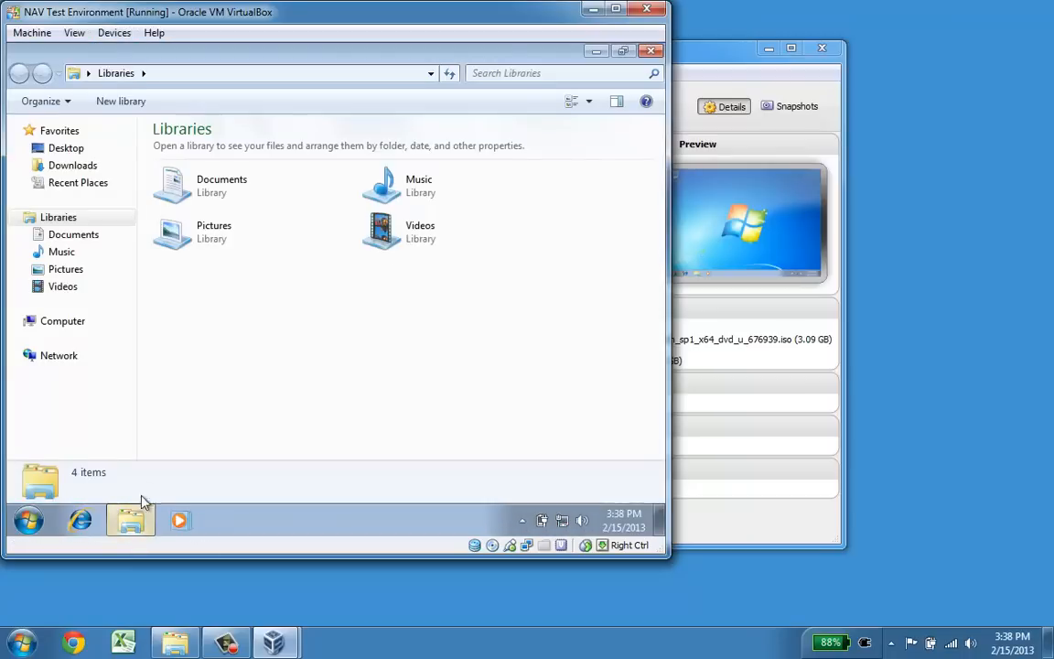
click(74, 326)
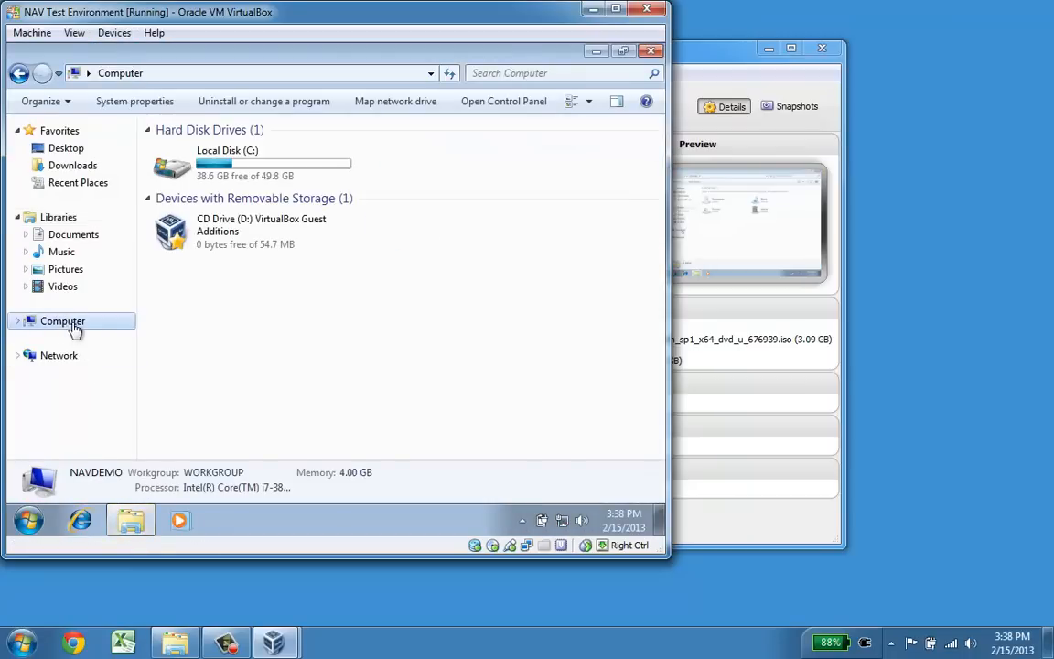
double_click(235, 240)
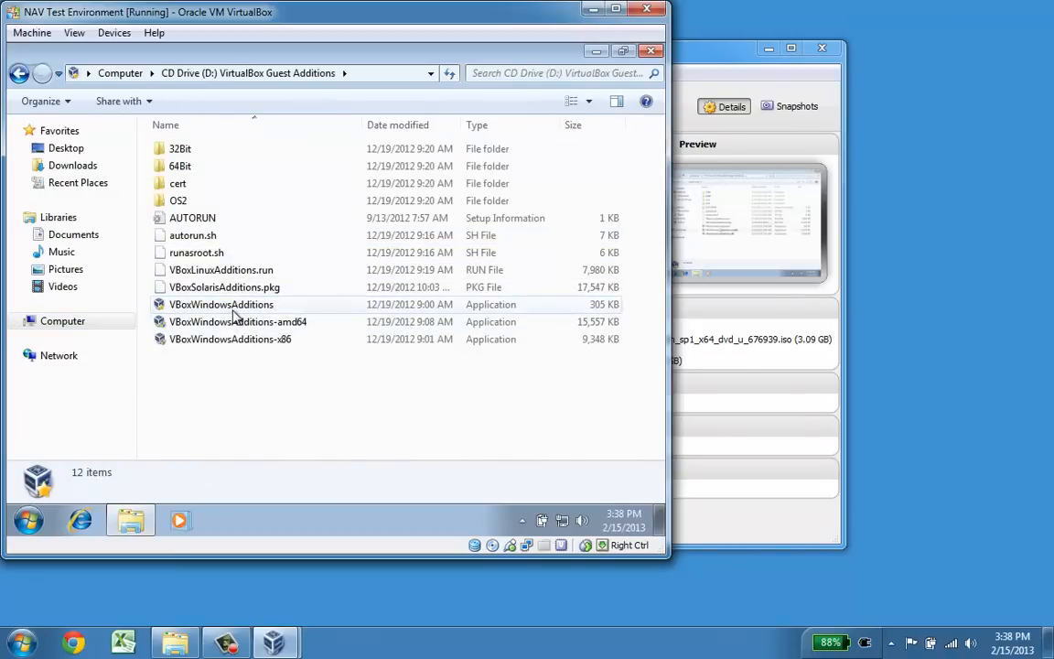
double_click(240, 308)
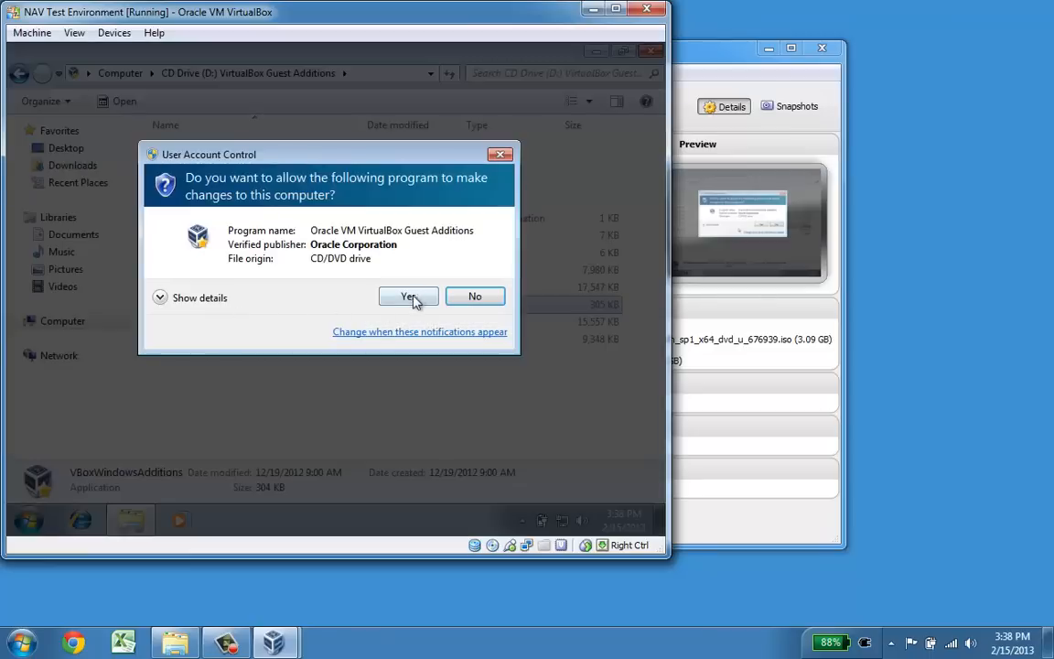
Step: Install Guest Additions 4.2.6 with defaults, always trusting Oracle drivers, then reboot the guest
click(409, 298)
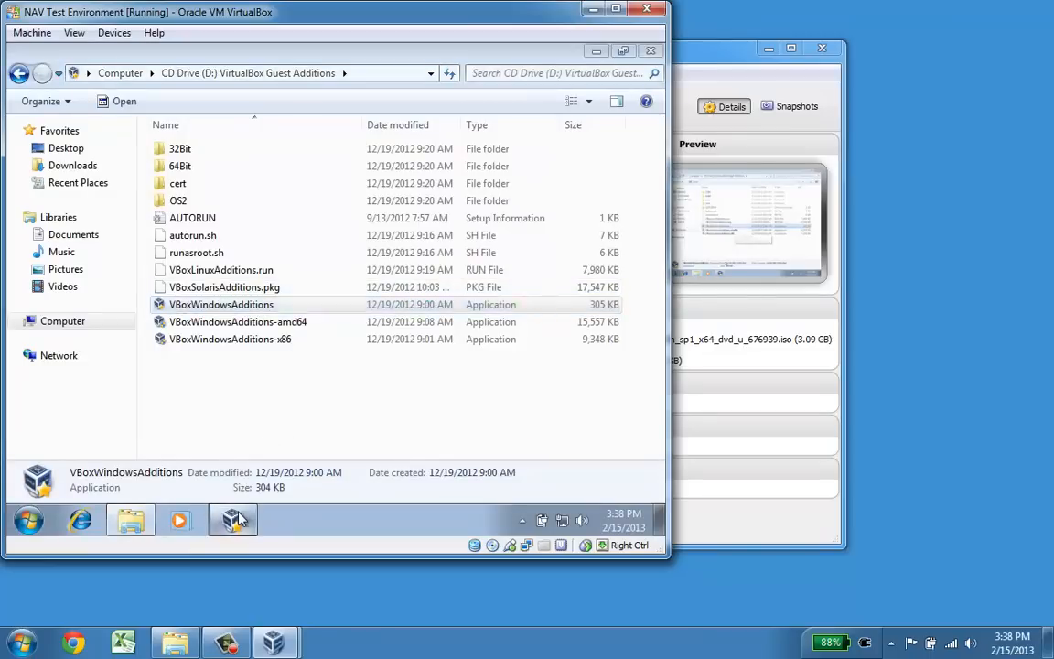
click(429, 412)
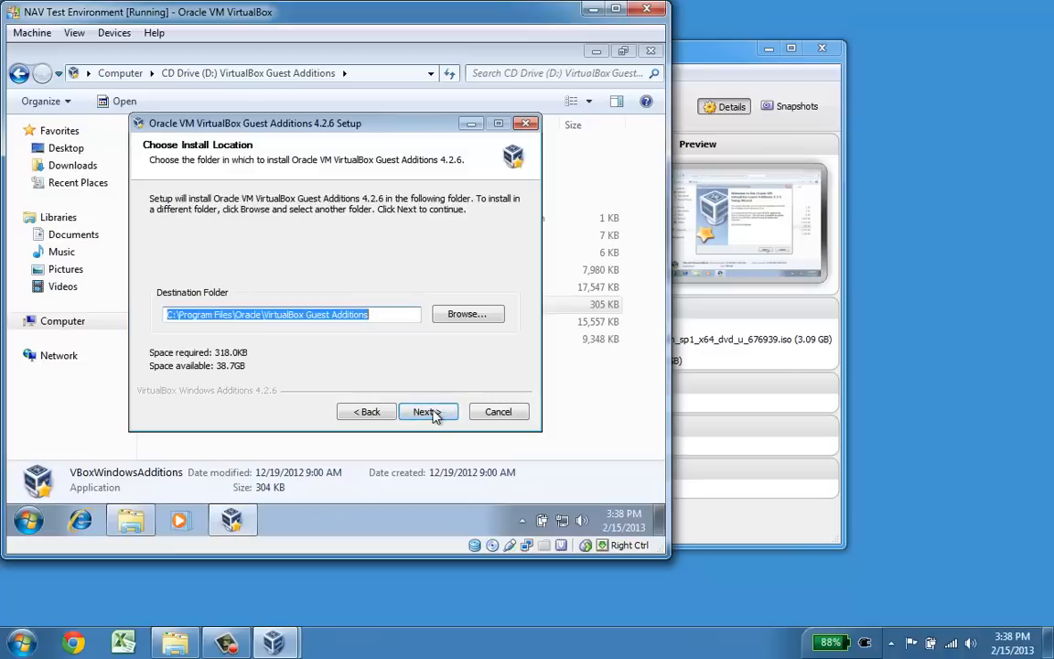
click(428, 412)
click(429, 411)
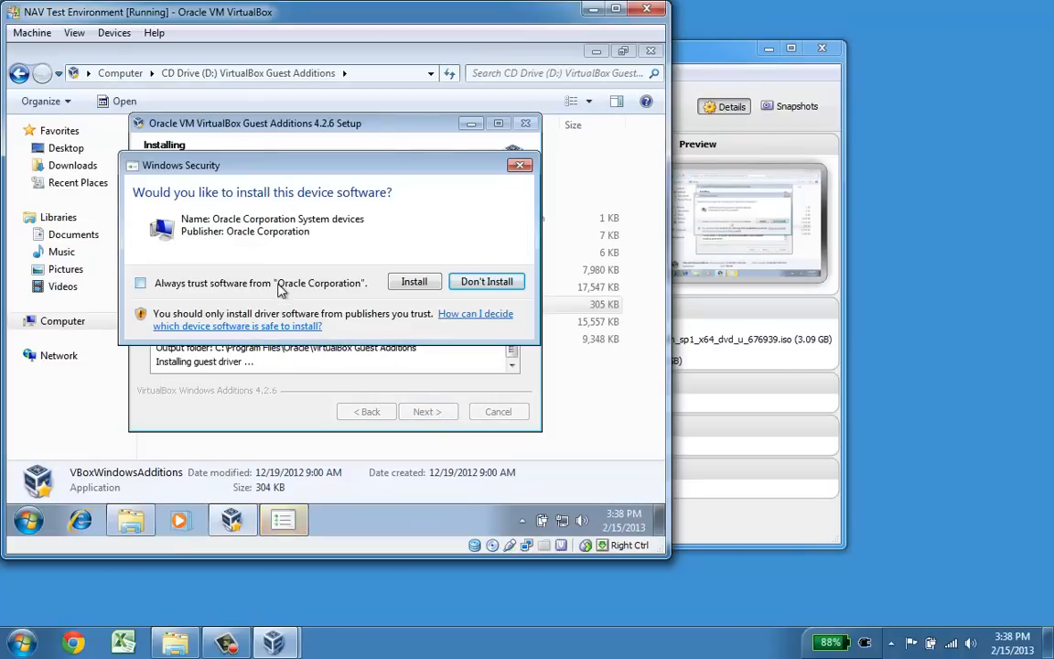
click(280, 285)
click(402, 283)
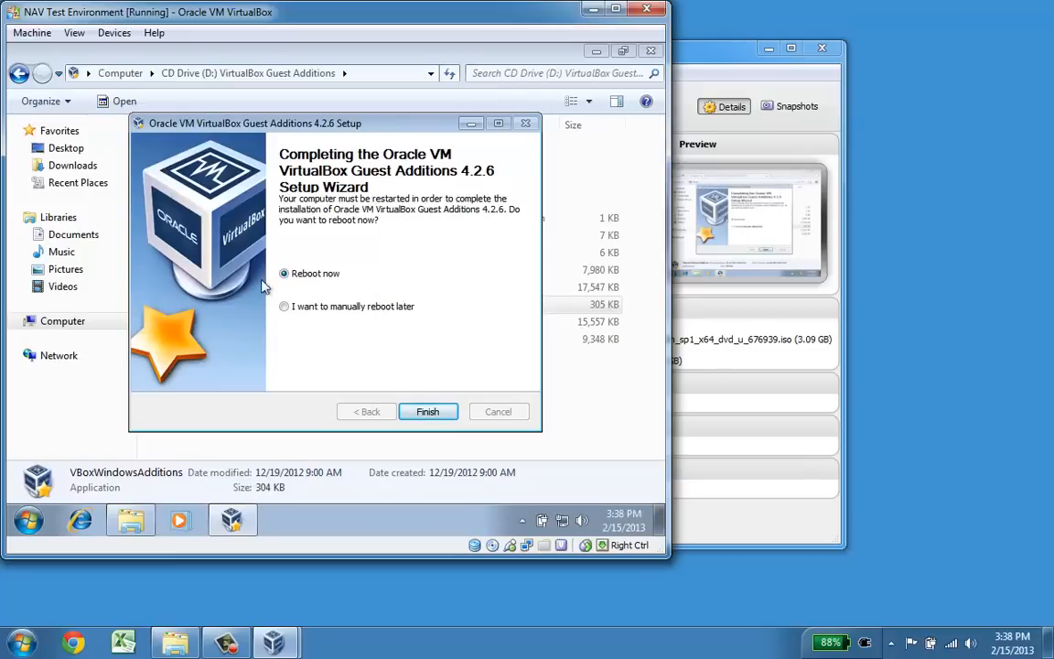
click(428, 413)
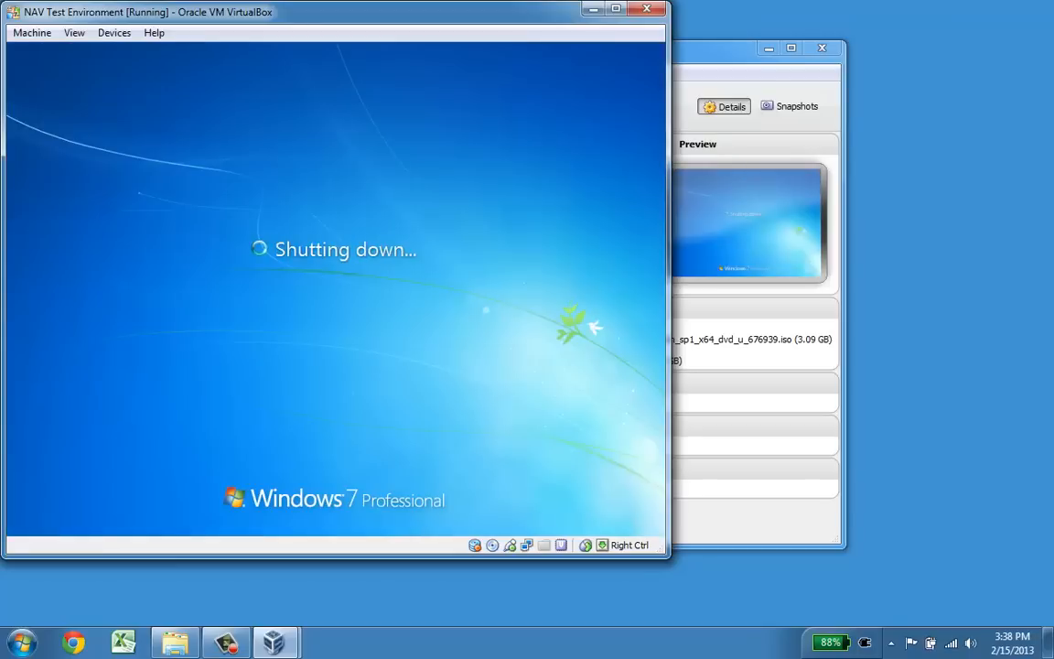
Step: Remove the Guest Additions disc from the virtual drive and sign back in to the guest
click(108, 32)
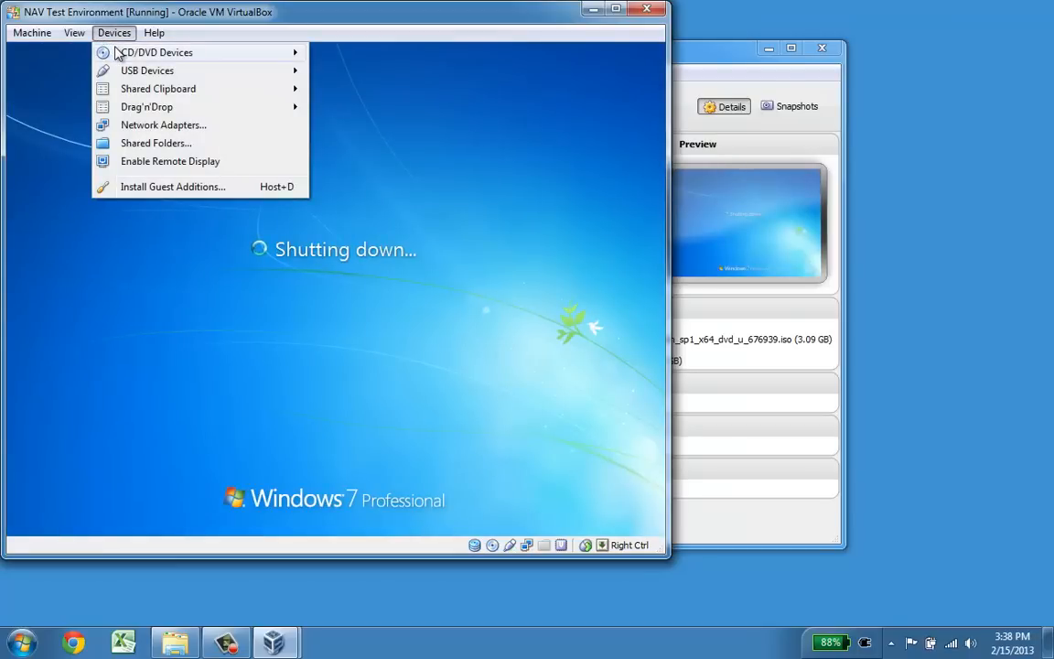
mouse_move(119, 52)
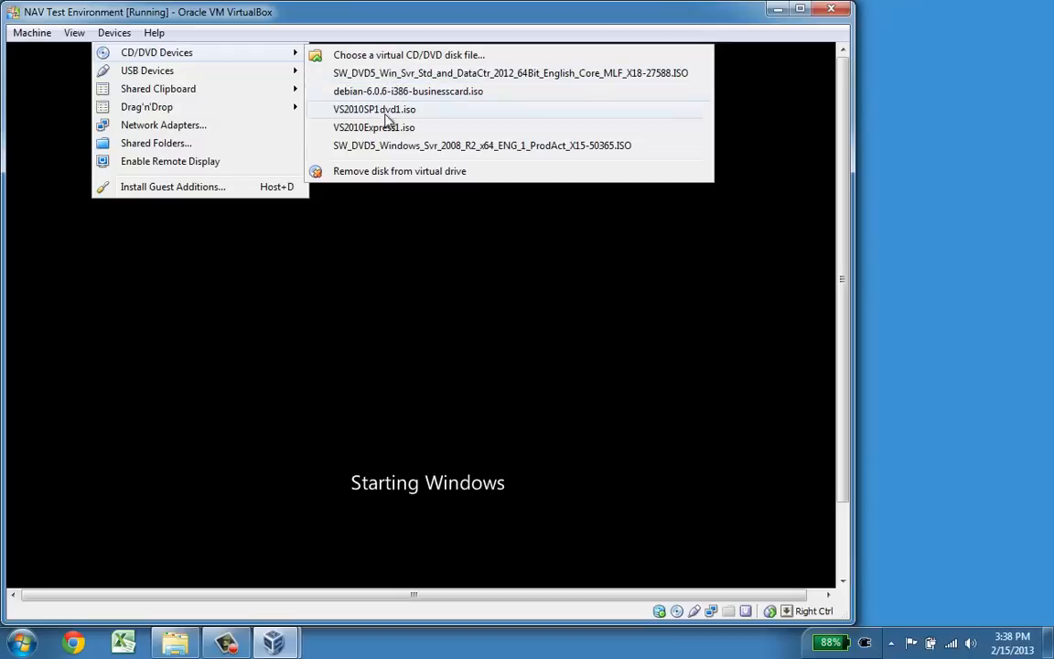
click(395, 172)
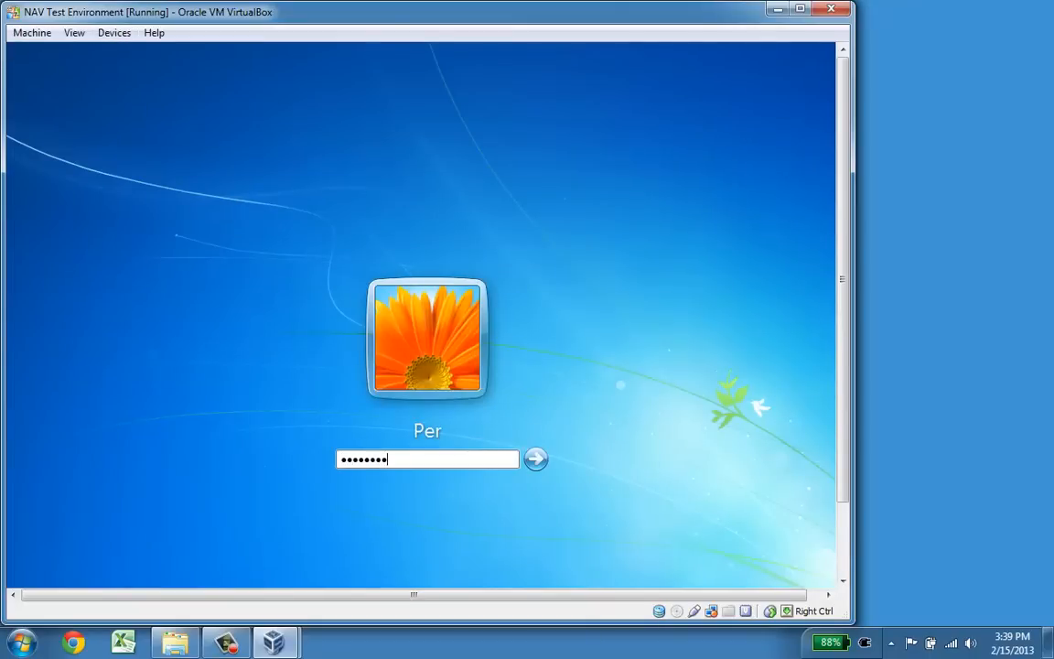
key(Return)
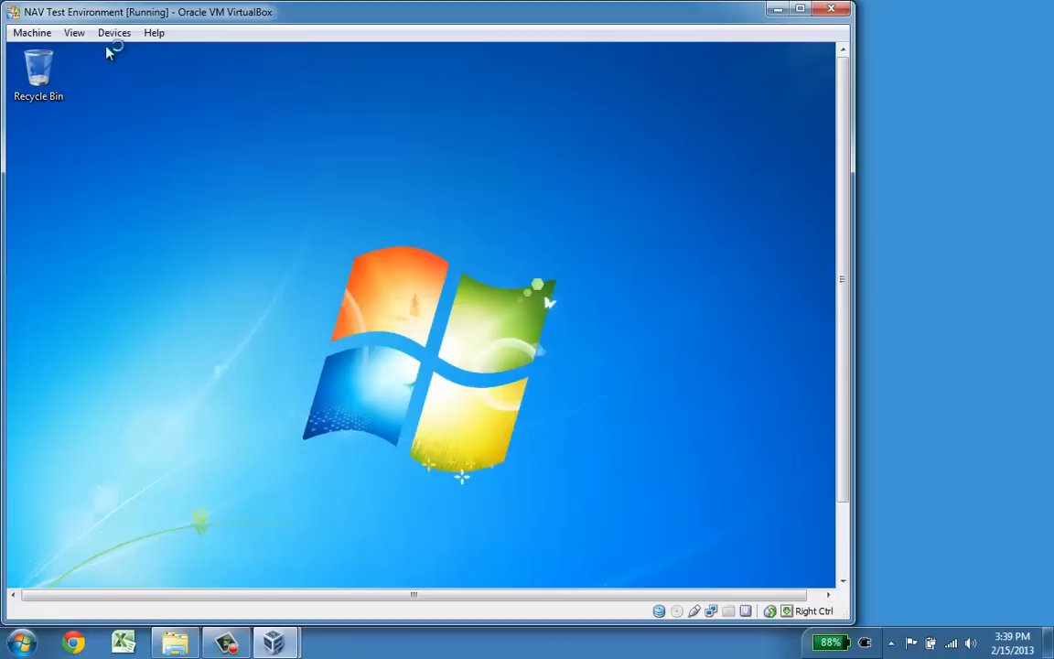
click(110, 35)
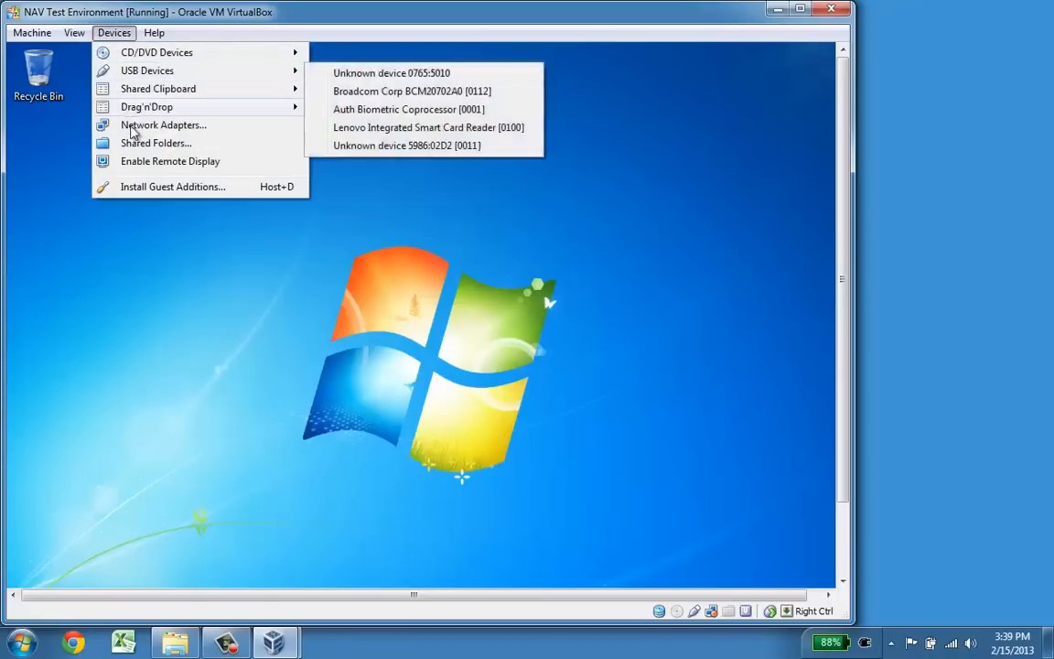
Step: Add D:\Install as a read-only, permanent shared folder named Install and save settings
click(146, 144)
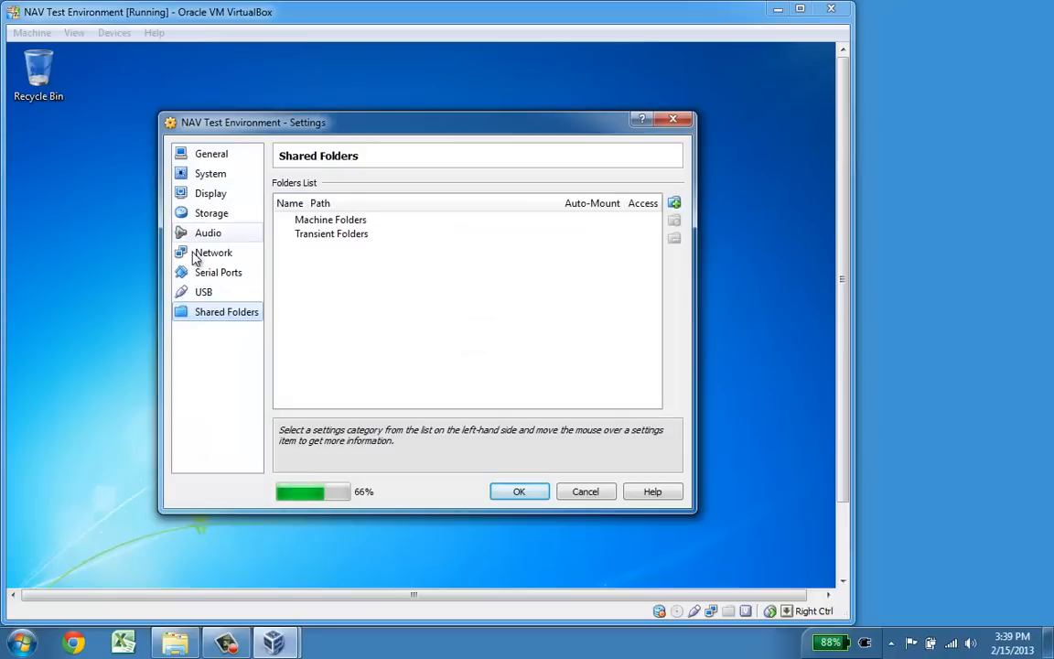
click(675, 204)
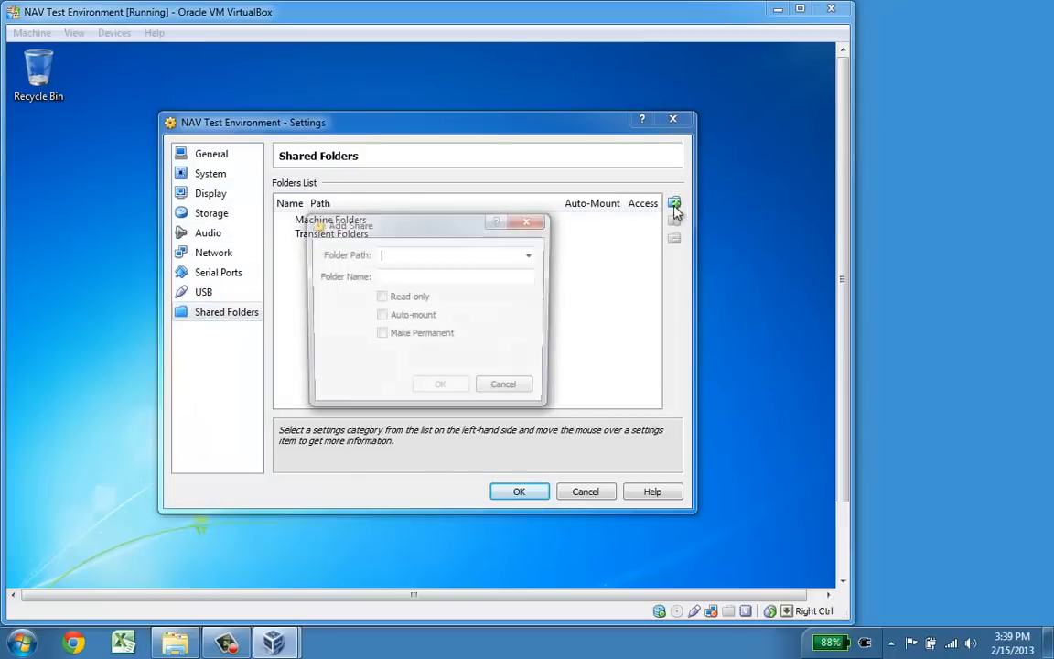
click(530, 255)
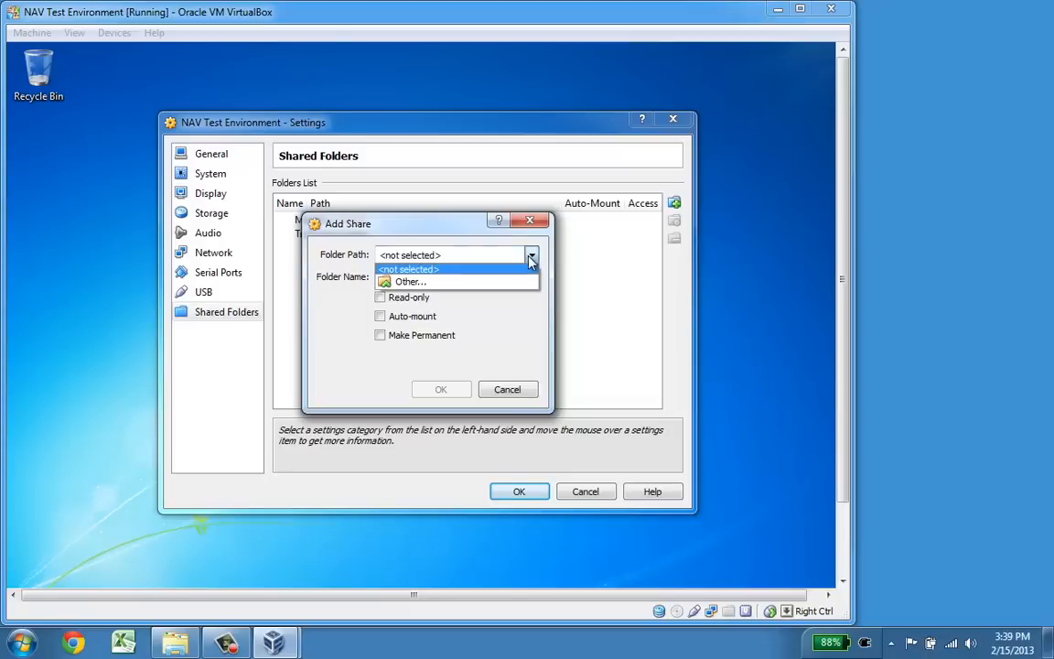
click(469, 285)
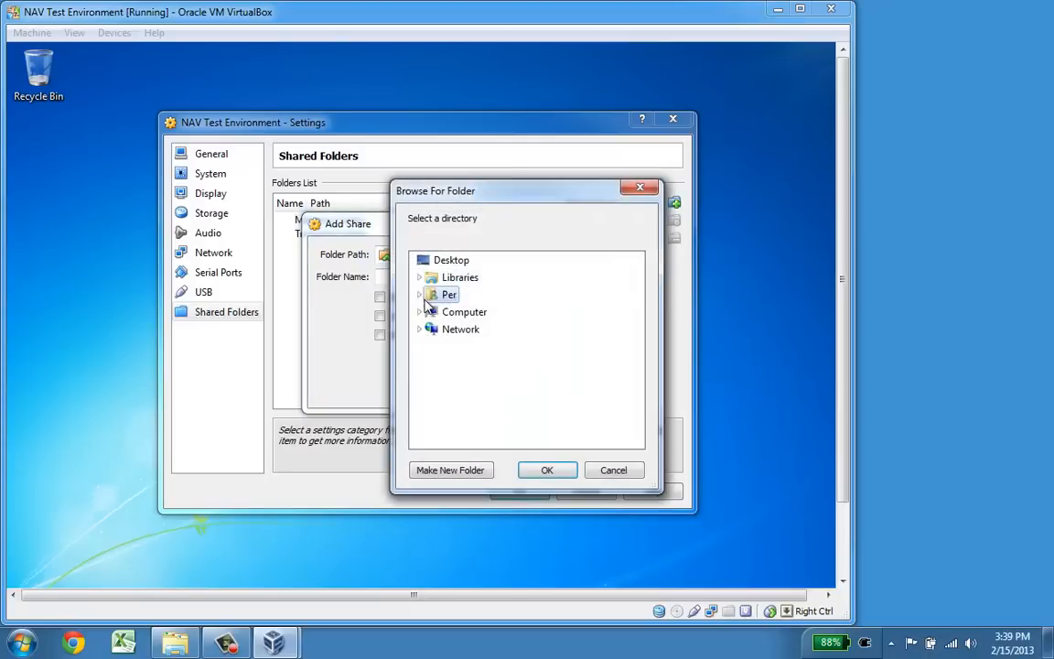
click(420, 312)
click(428, 348)
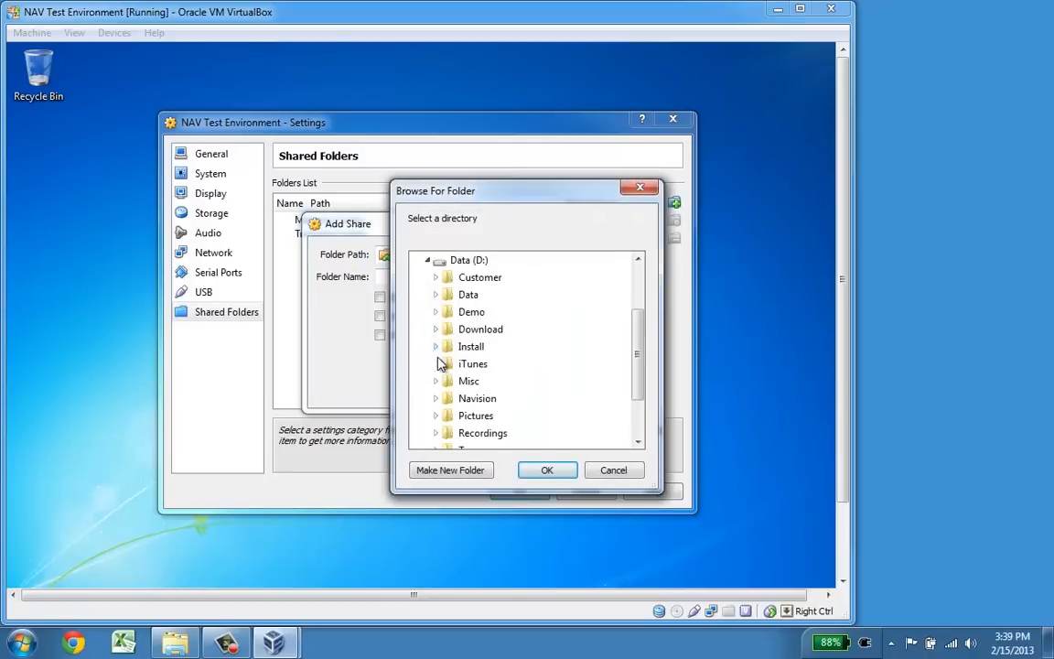
scroll(476, 351, up, 3)
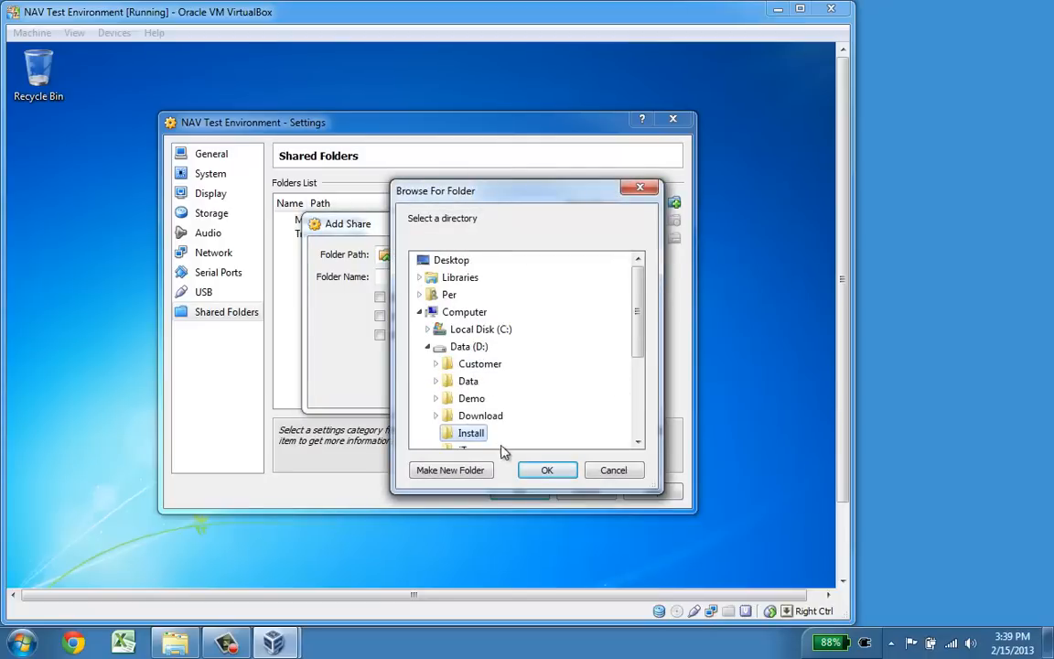
click(548, 470)
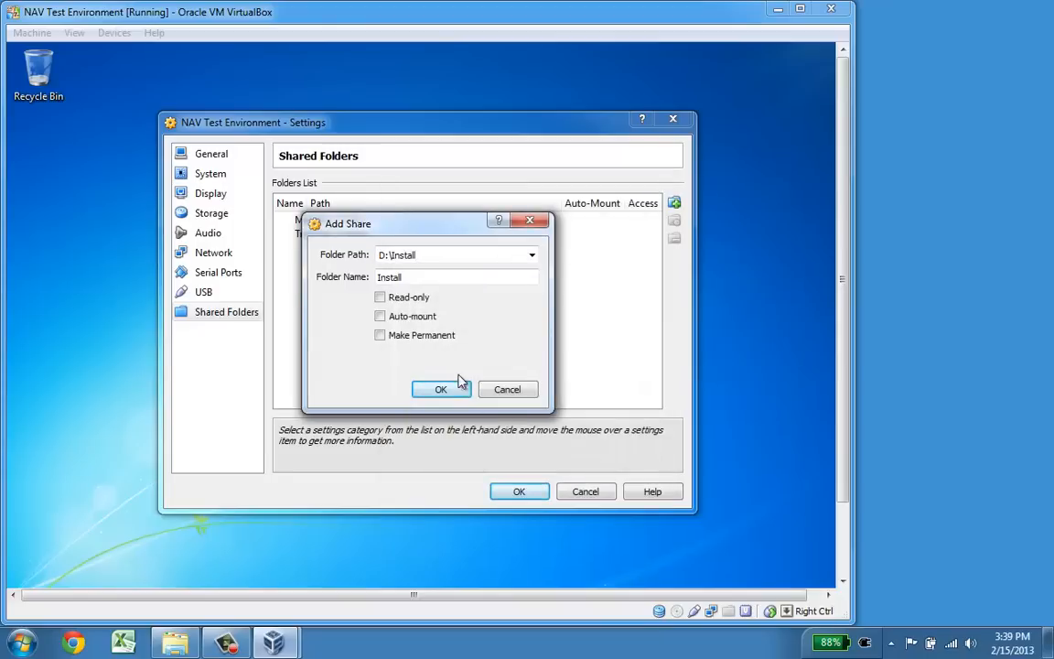
click(381, 297)
click(381, 335)
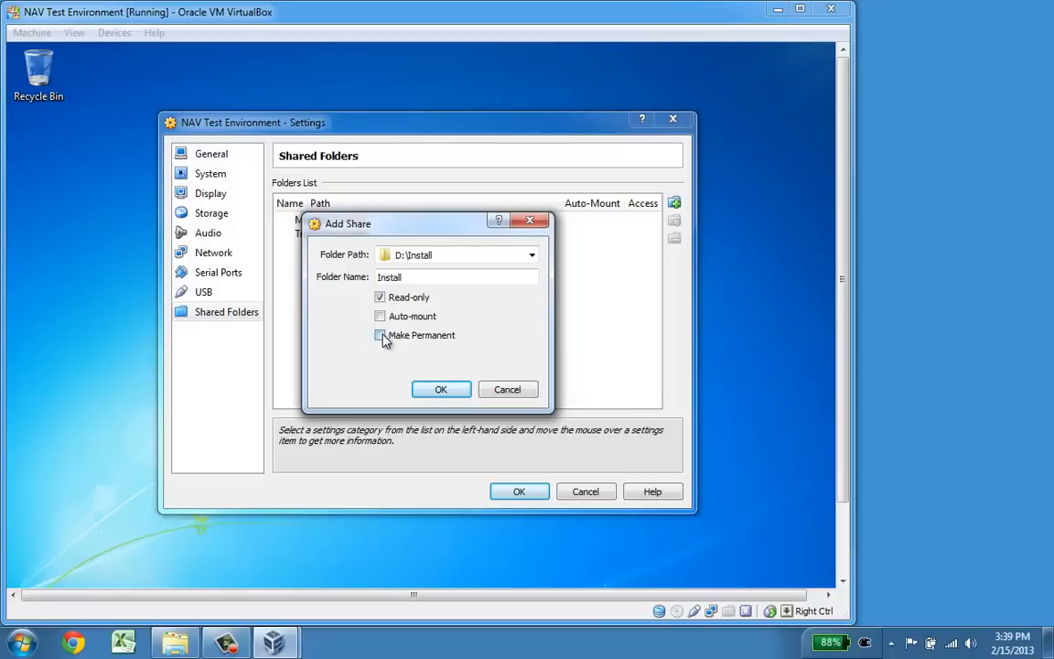
click(440, 390)
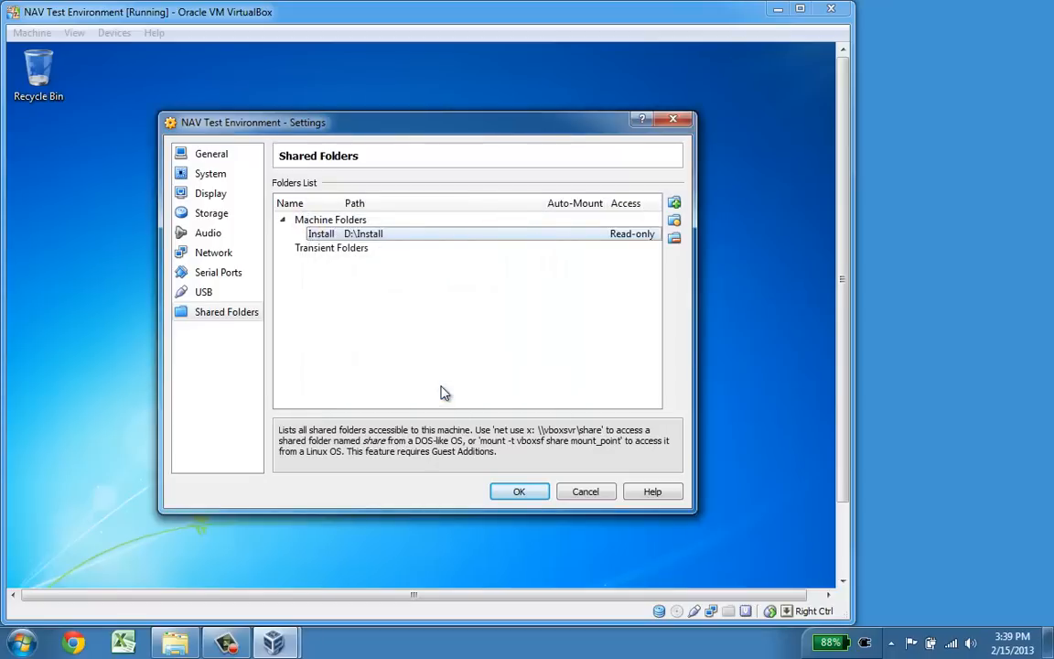
click(518, 490)
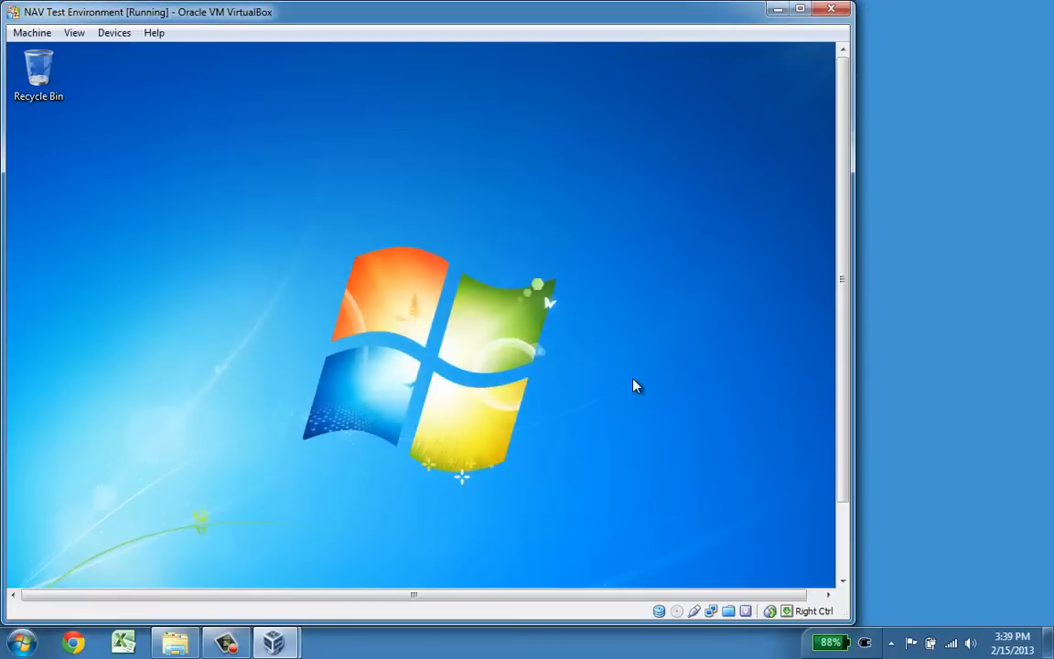
Step: Enable network discovery on a private network in the guest and open \\VBOXSVR\Install
click(842, 534)
click(129, 574)
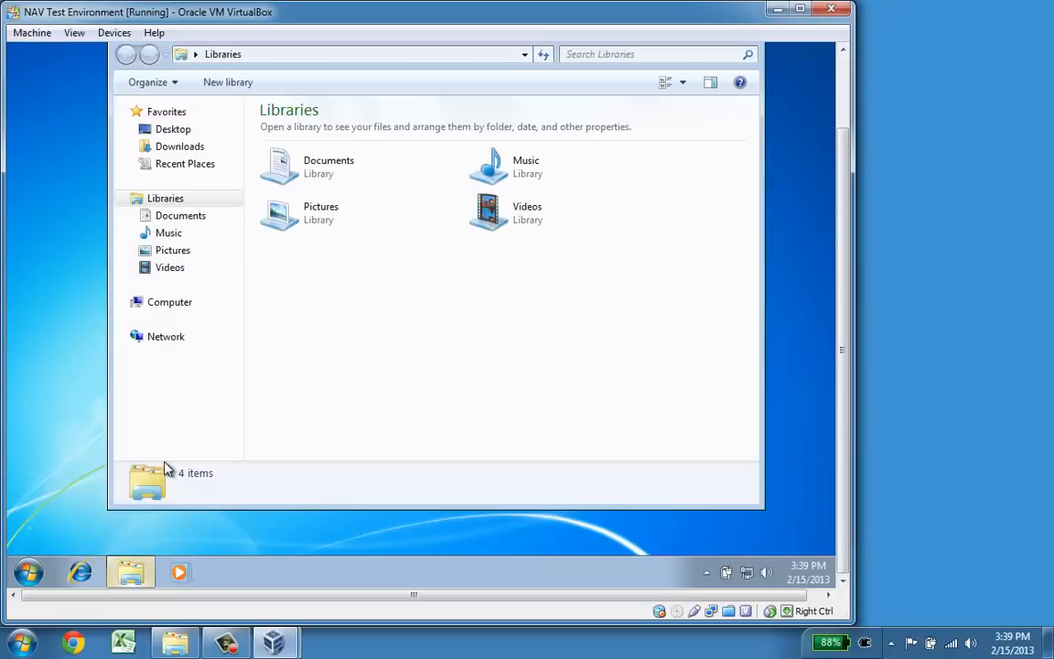
click(163, 339)
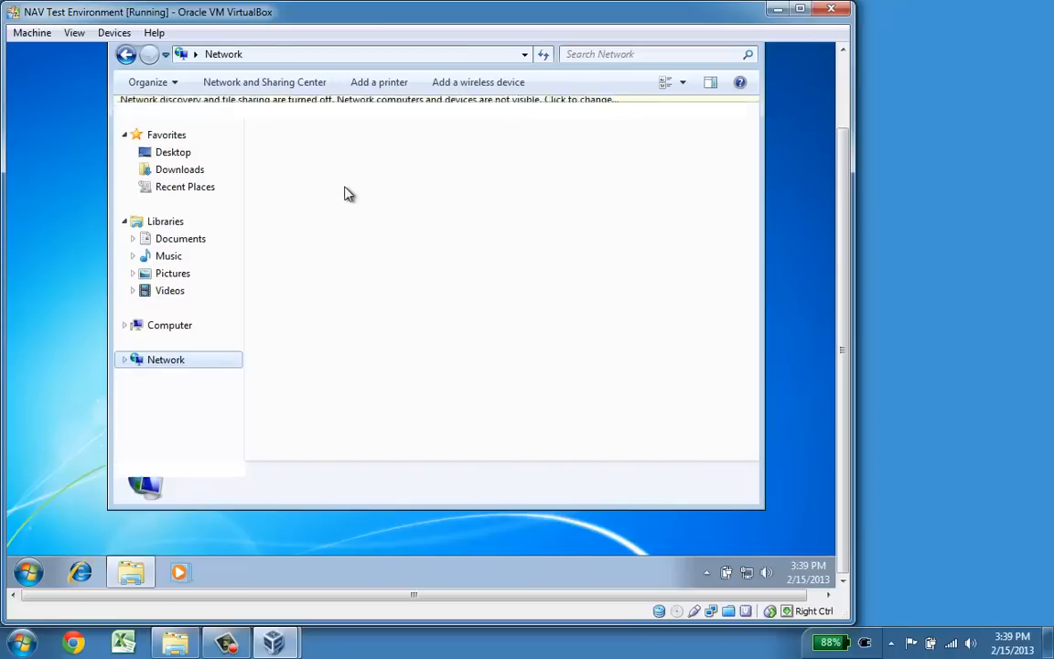
click(423, 109)
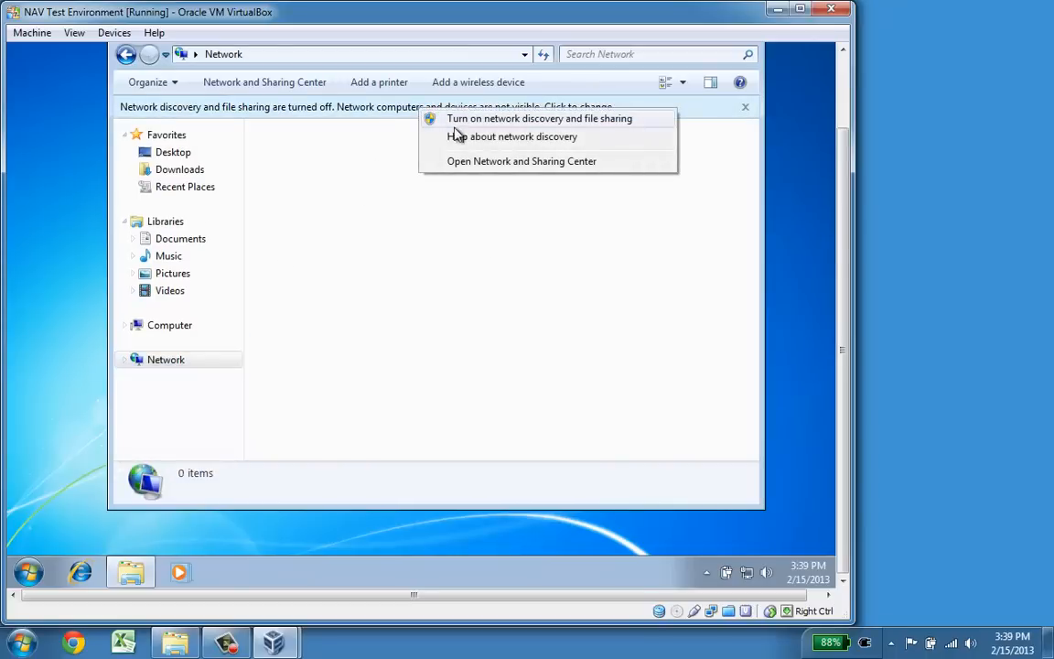
click(513, 120)
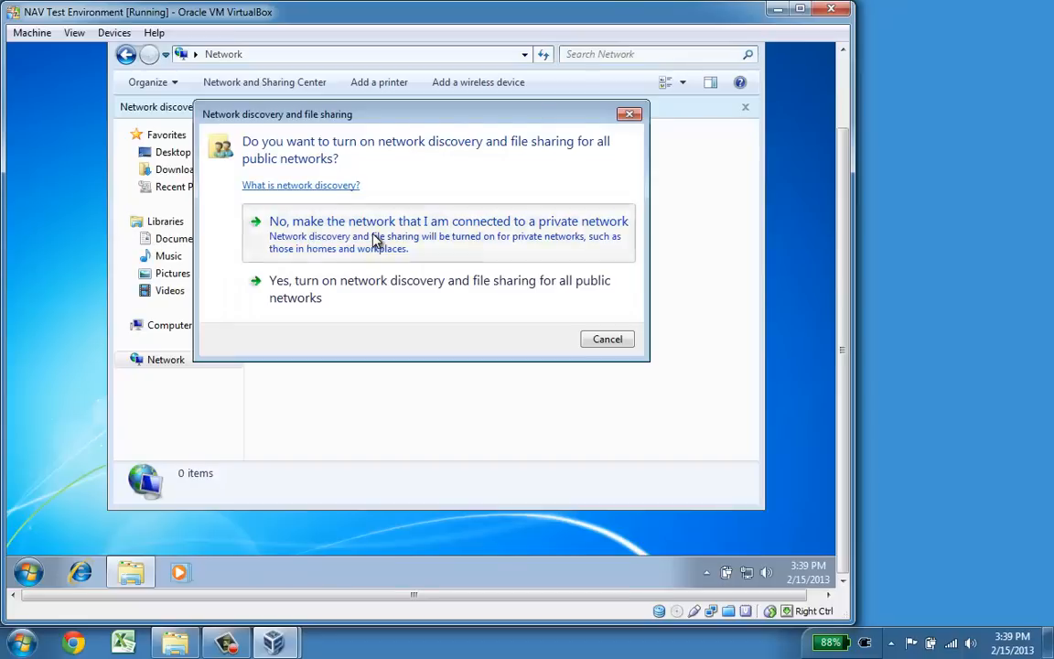
click(375, 240)
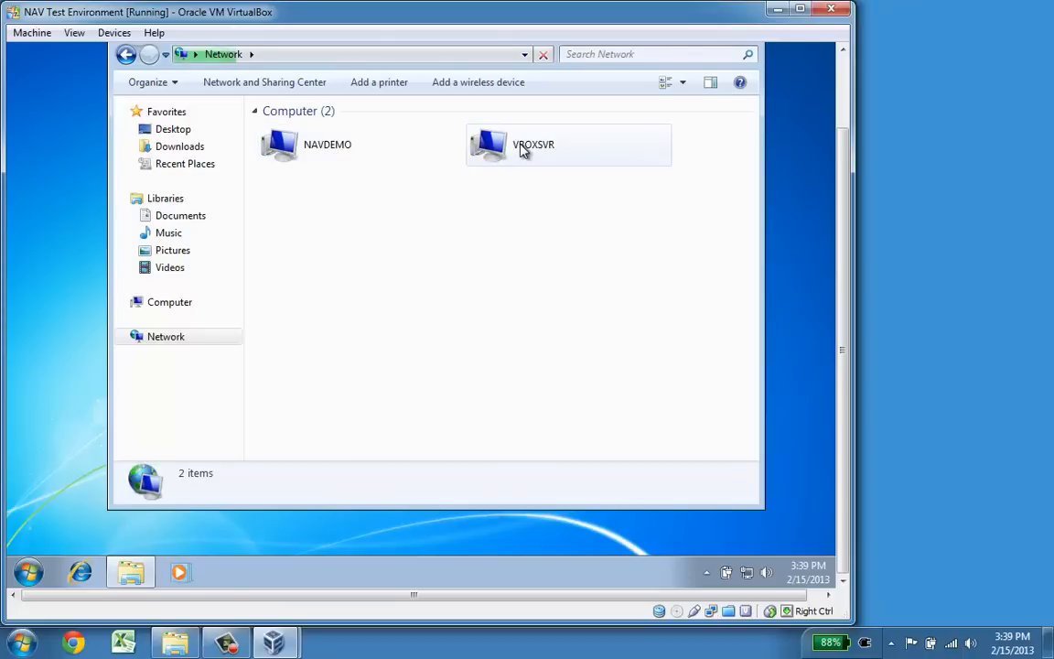
double_click(523, 149)
double_click(317, 129)
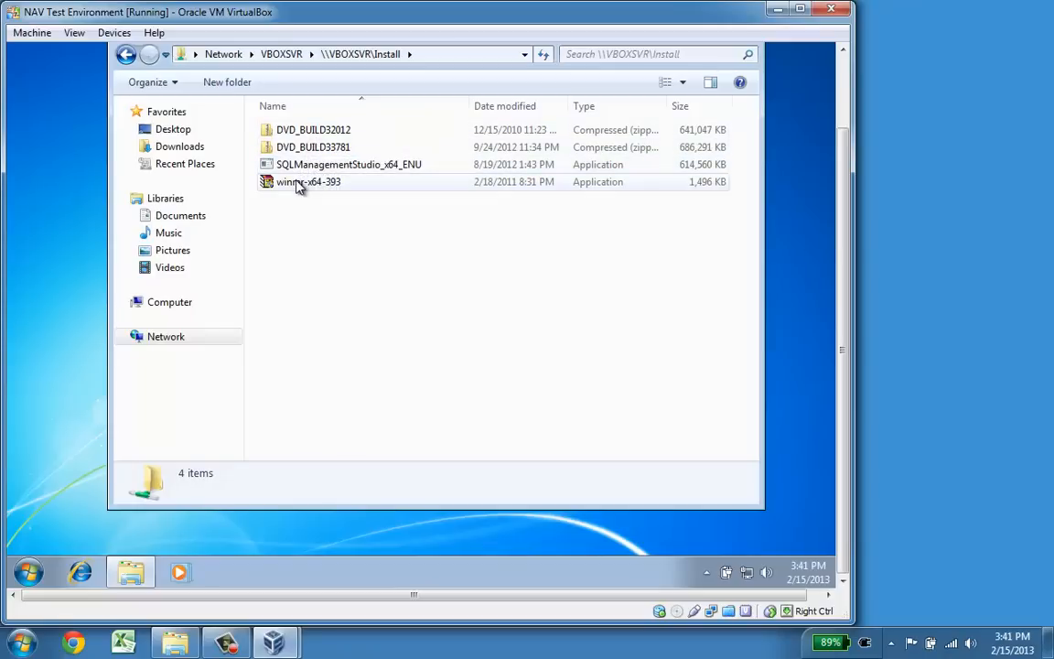
Step: Install WinRAR 3.93 from winrar-x64-393 on the share with default setup options
double_click(298, 183)
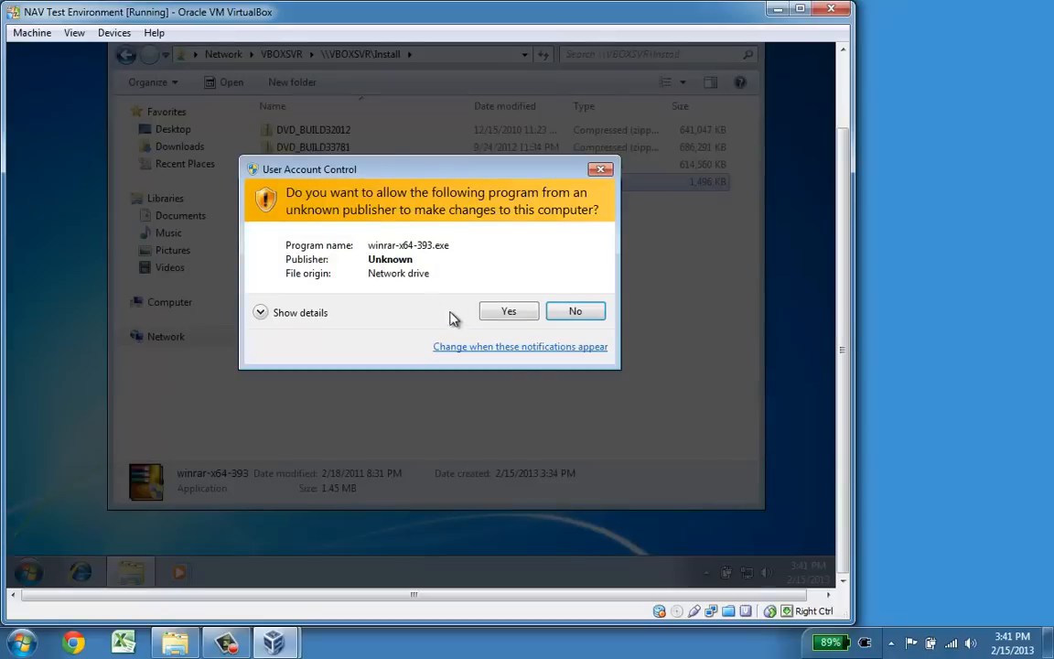
click(517, 315)
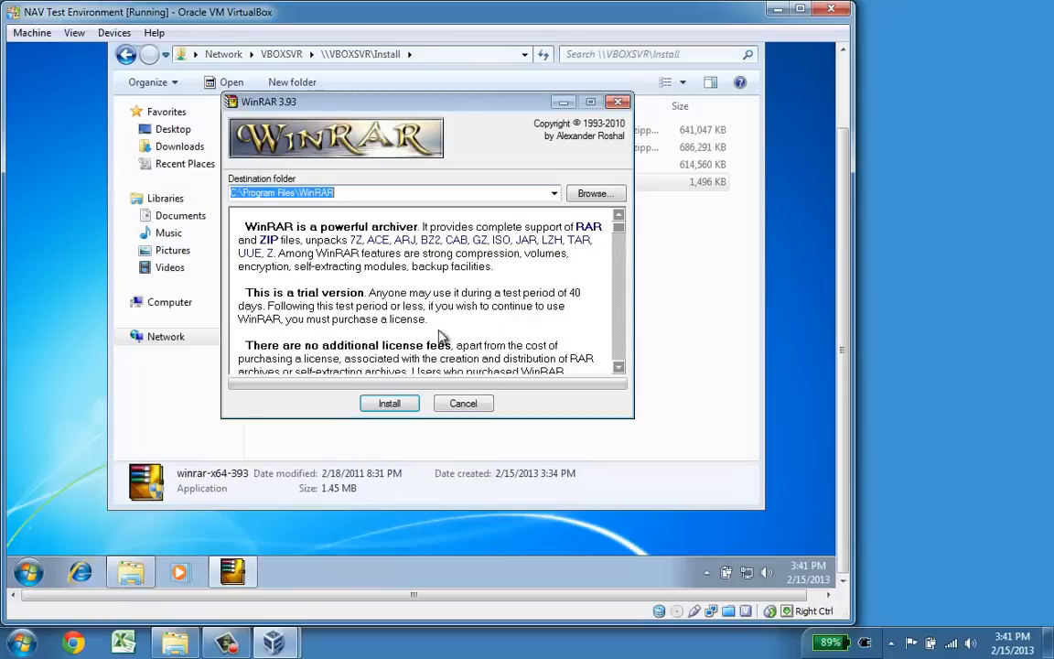
click(394, 402)
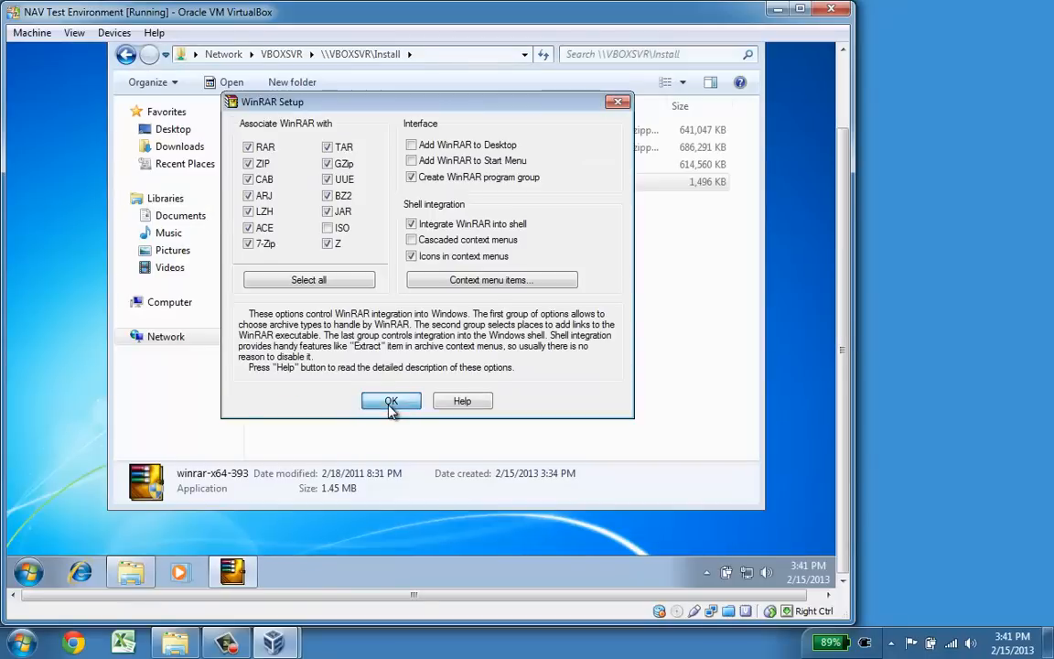
click(399, 404)
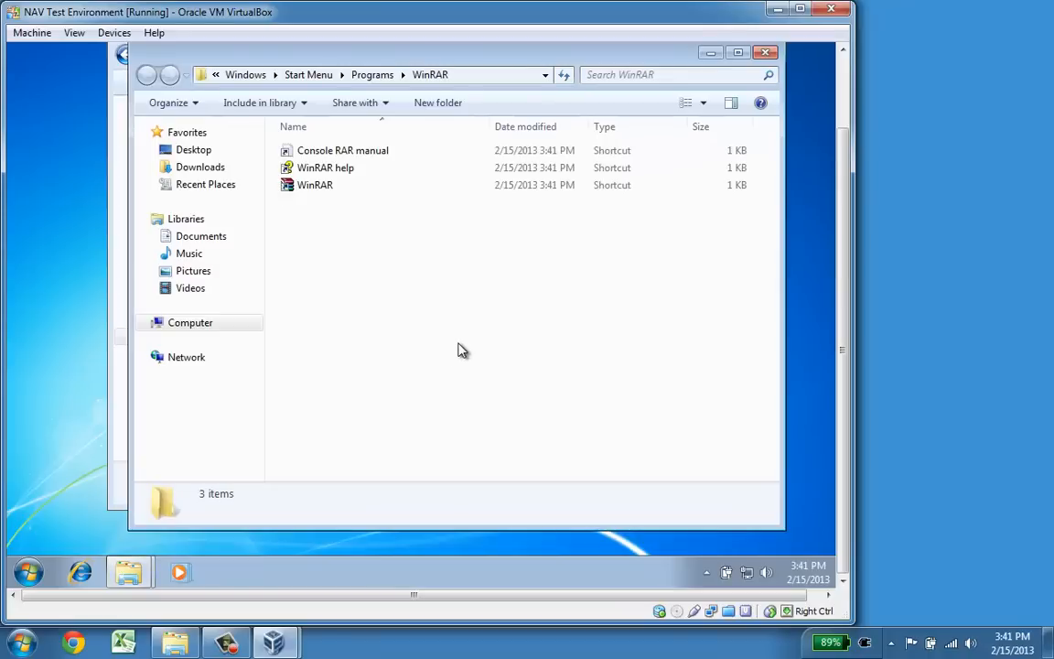
key(alt+F4)
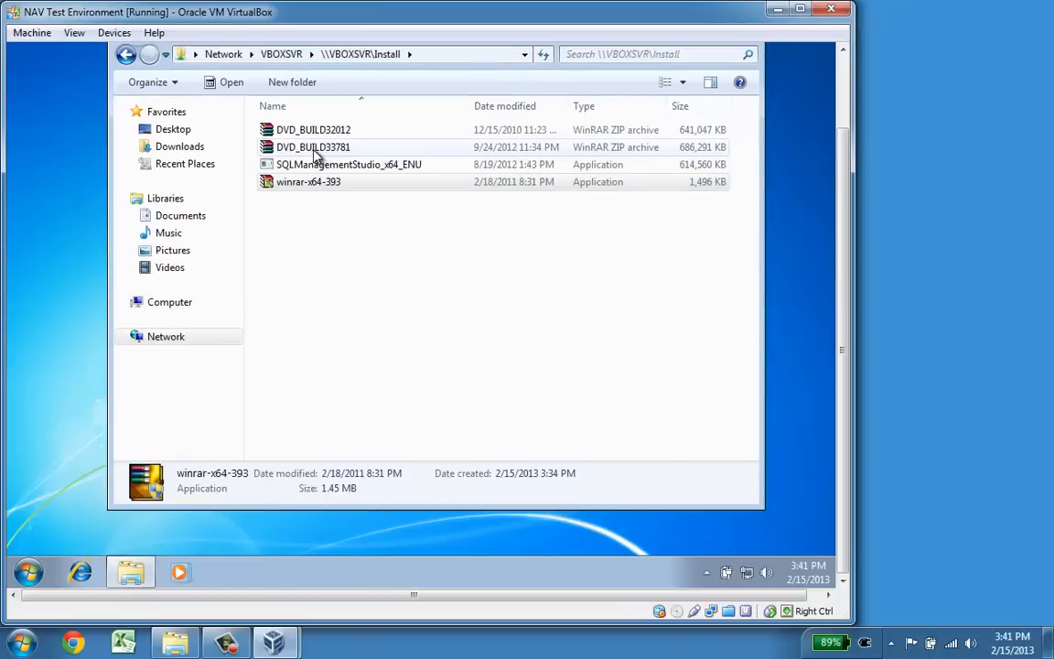
Step: Extract the DVD_BUILD32012 archive to c:\temp\2009R2 using WinRAR's Extract files
right_click(313, 138)
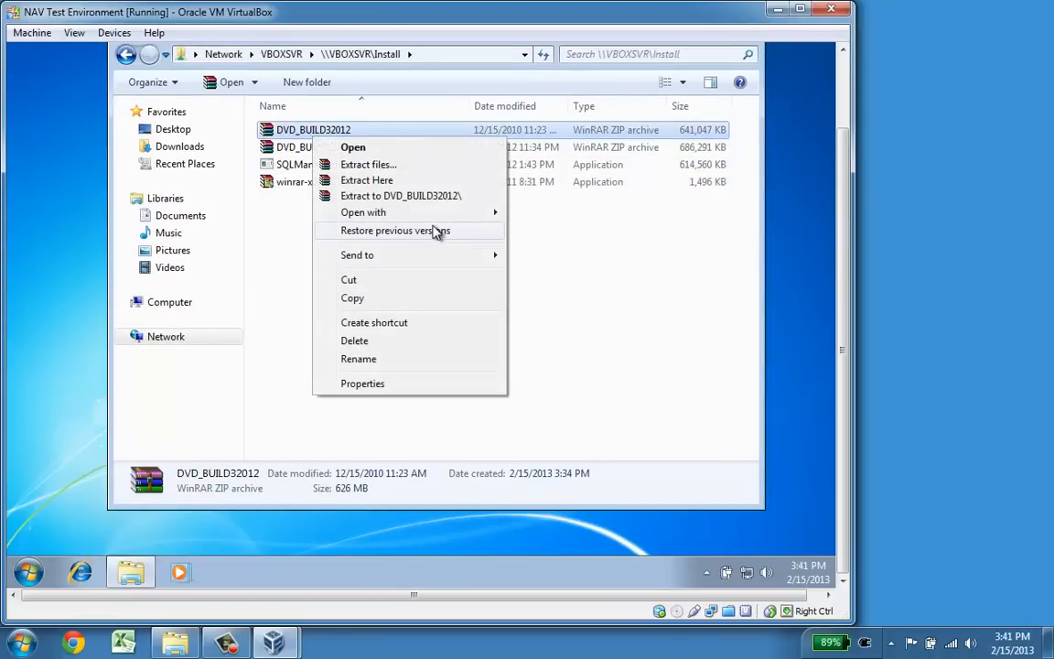
click(384, 167)
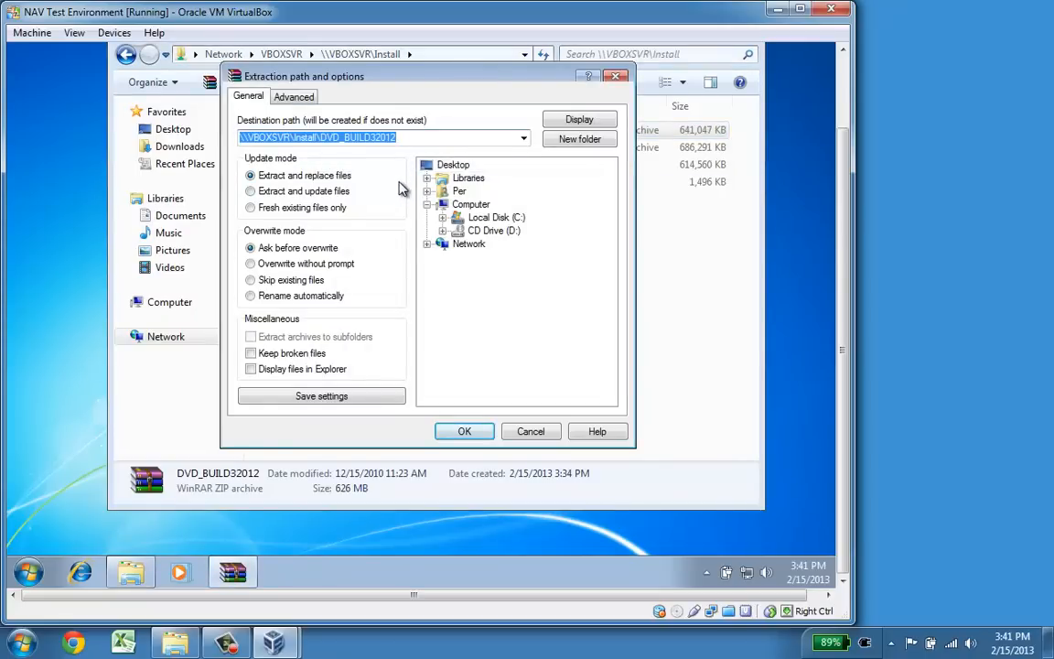
text(c:	em)
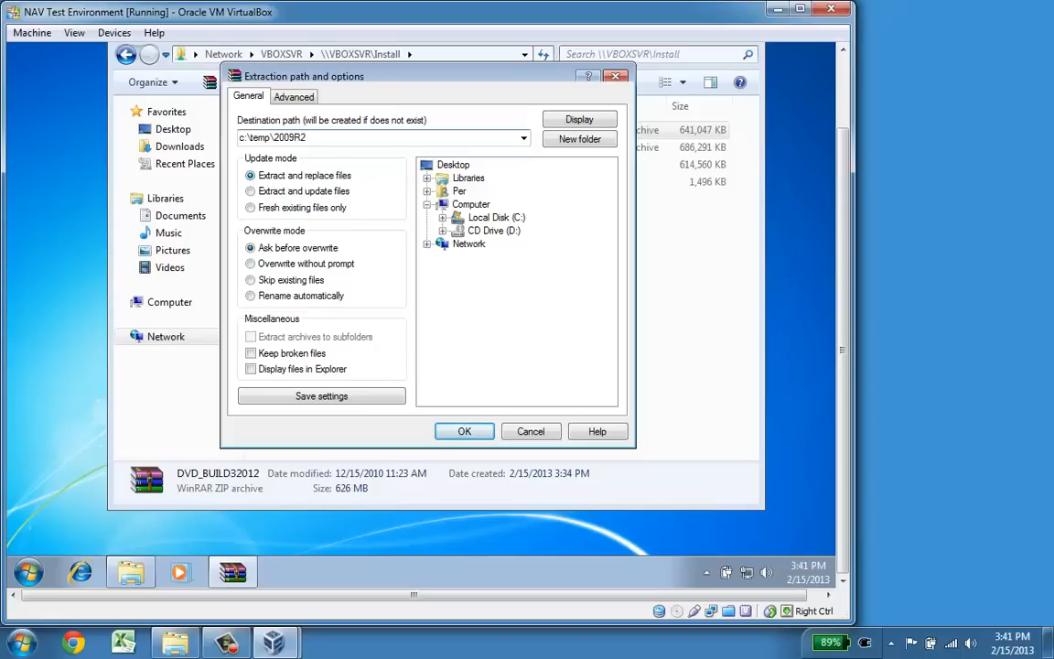
key(Return)
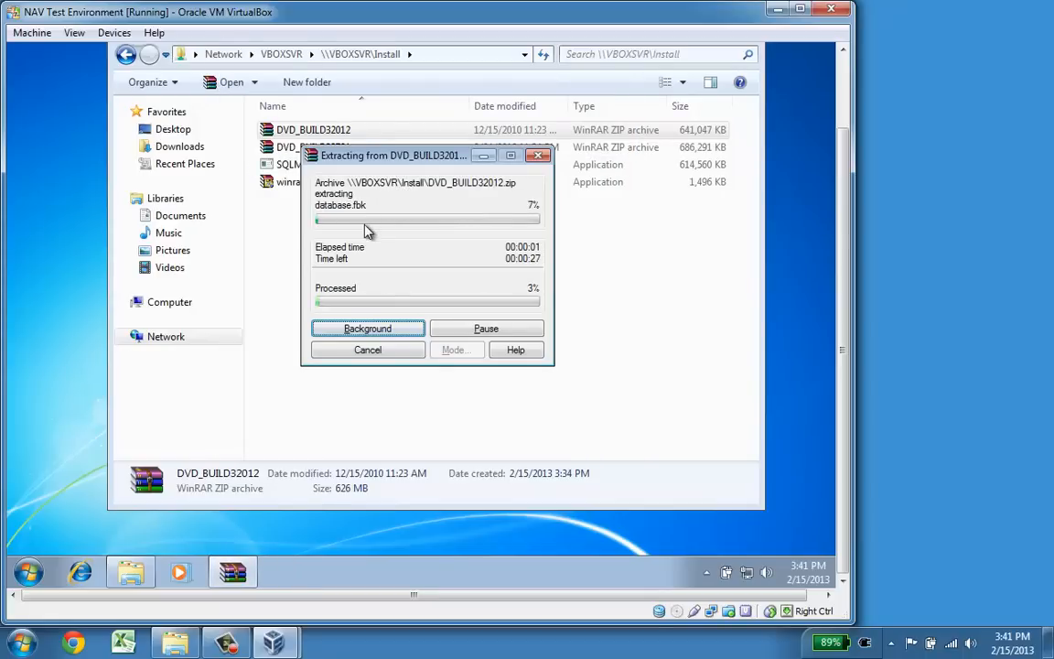
drag(365, 158, 574, 100)
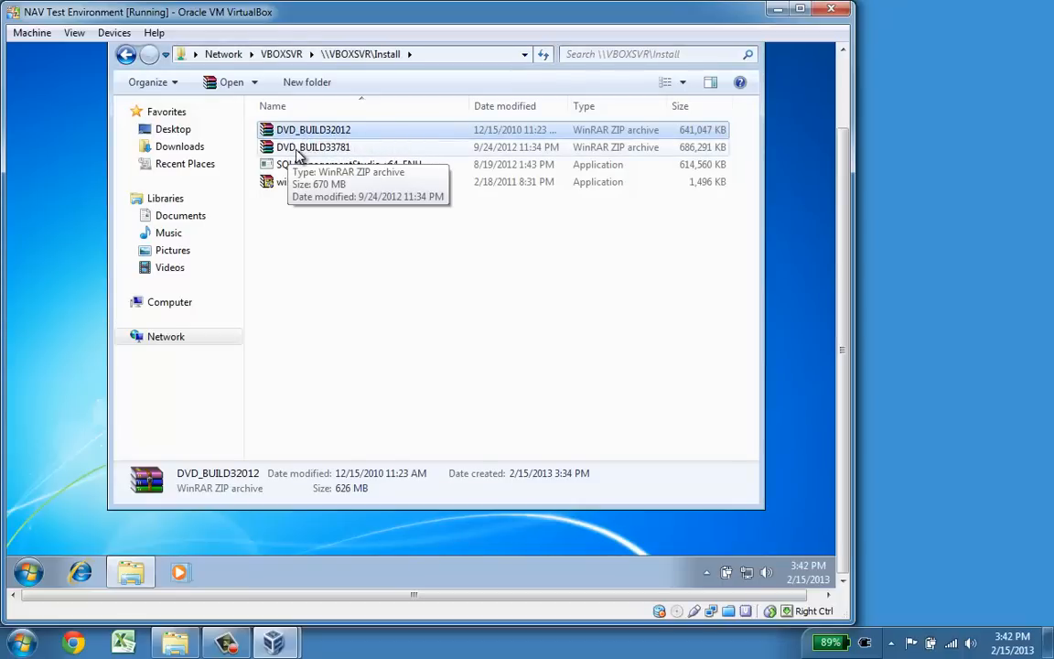
Step: Extract DVD_BUILD33781 to c:\temp\2013 by editing the previous destination path
right_click(301, 155)
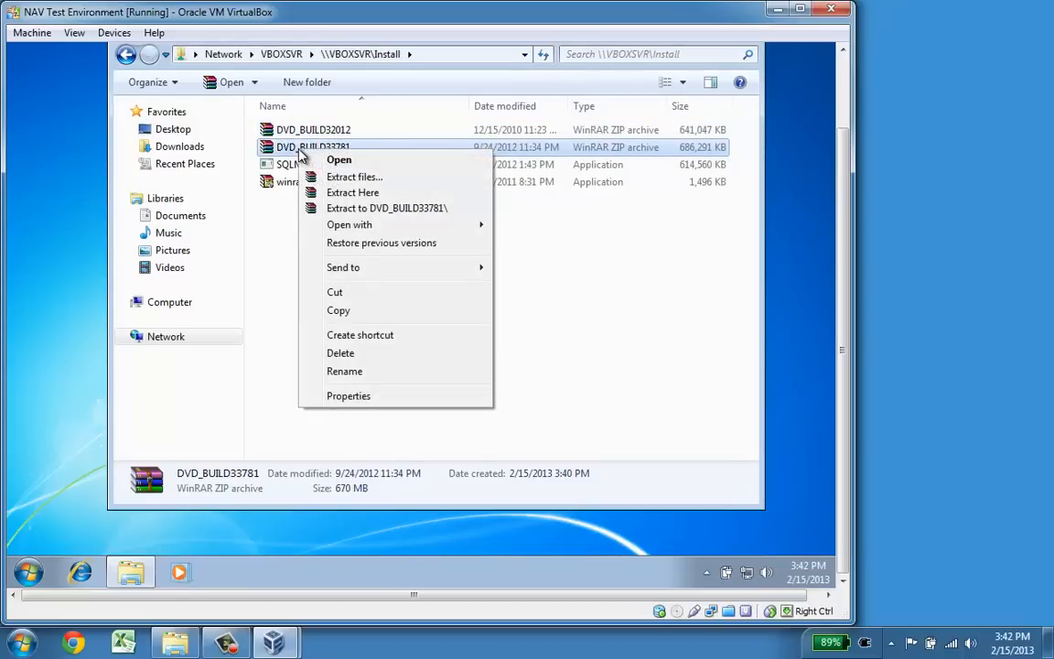
click(374, 179)
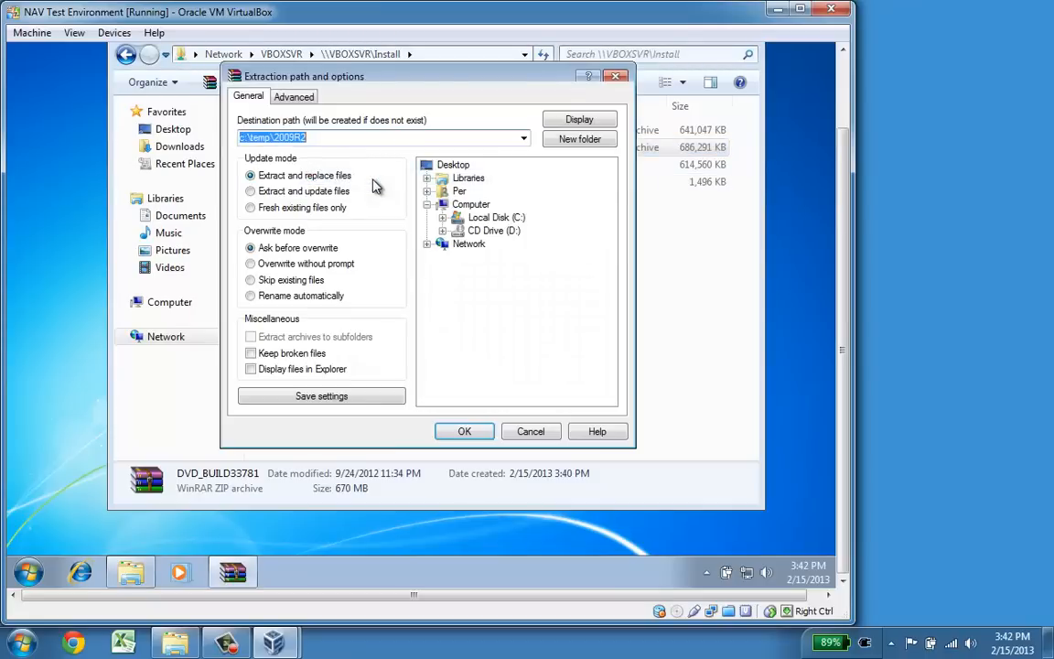
key(End)
key(BackSpace)
key(BackSpace)
key(BackSpace)
key(BackSpace)
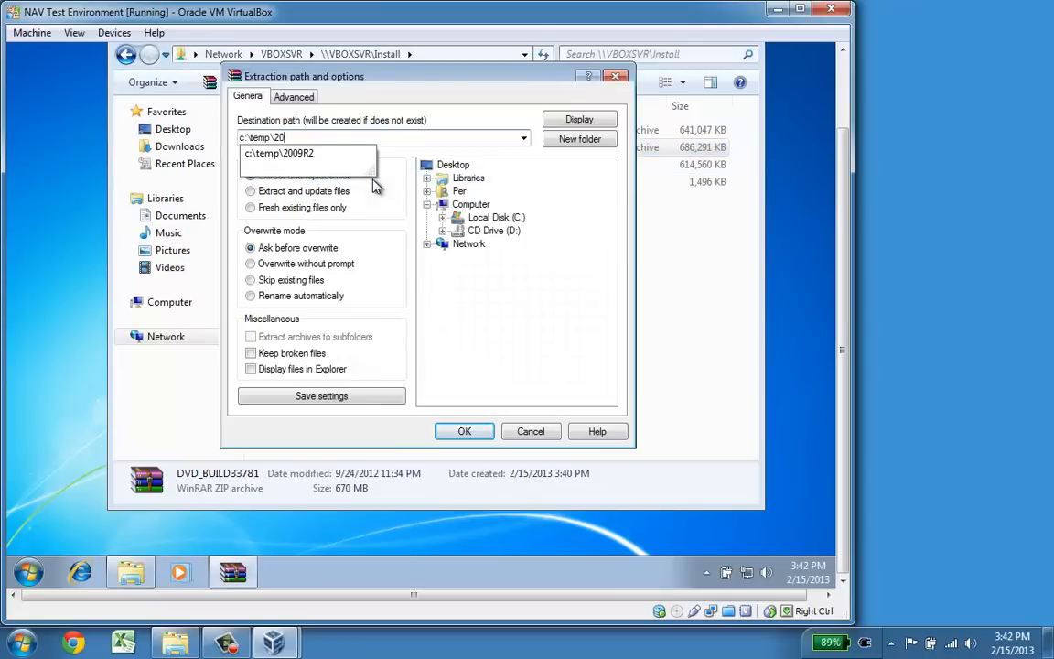
text(13)
key(Return)
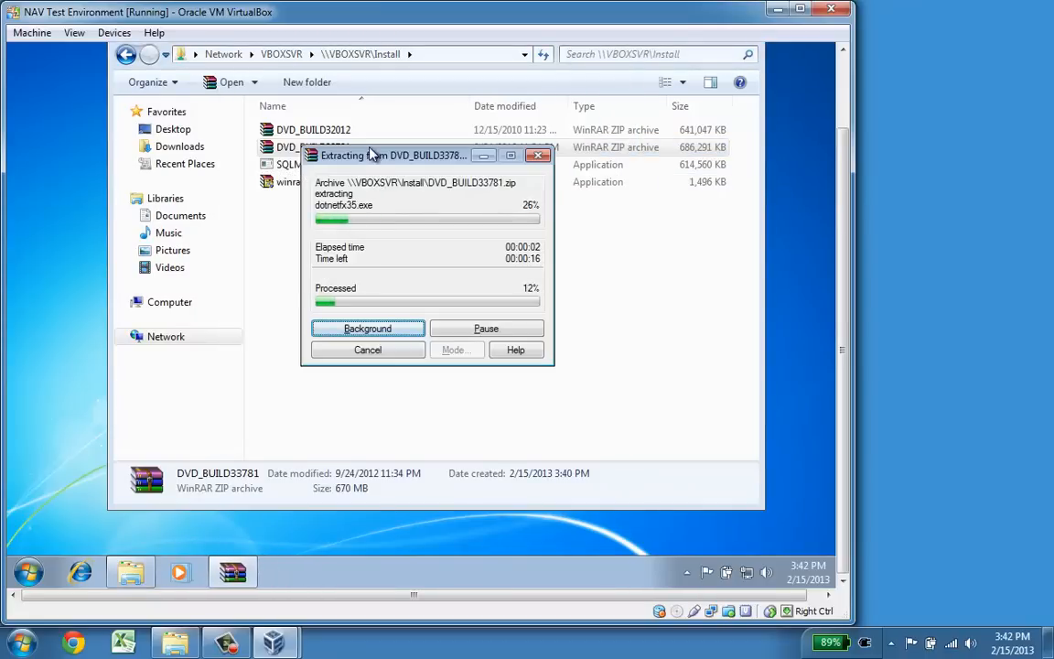
drag(372, 161, 535, 189)
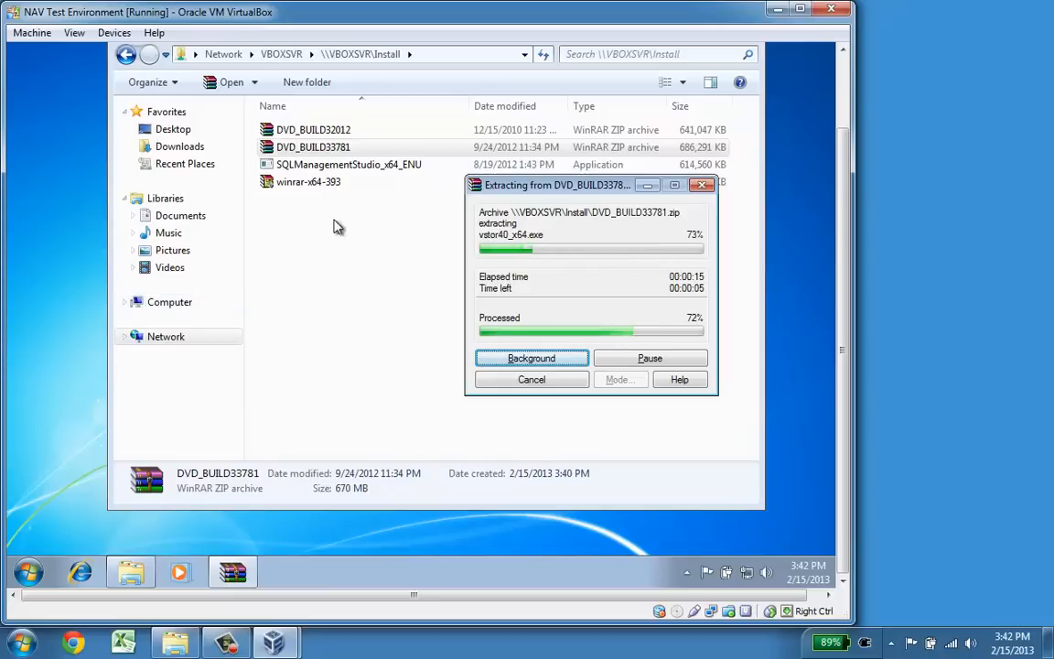
click(73, 33)
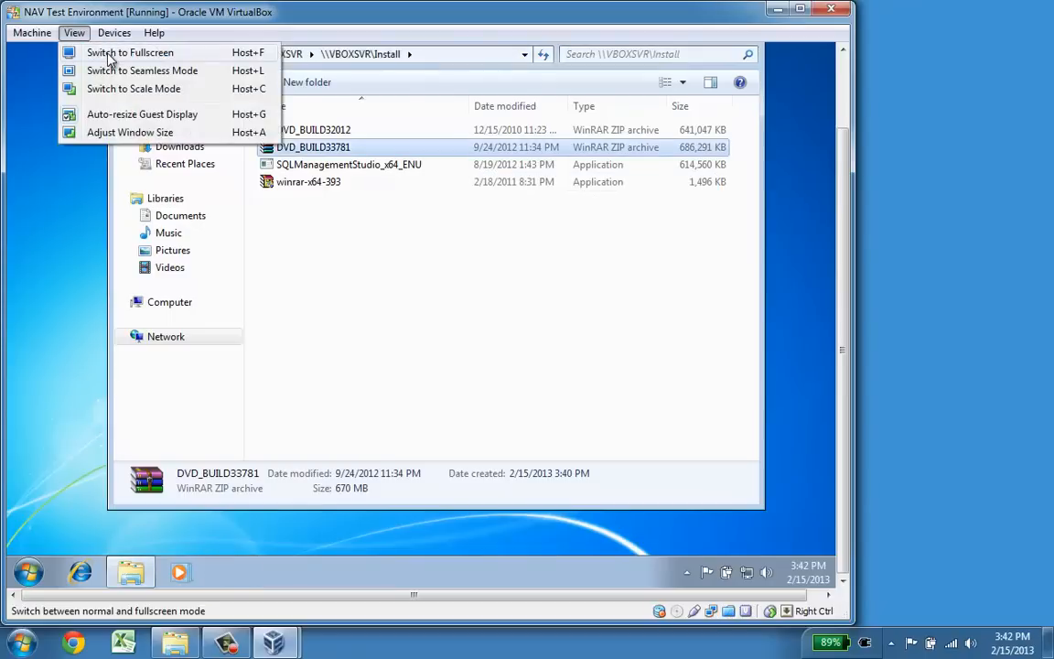
Step: Switch the VM to full screen and browse Explorer to c:\temp\2009R2
click(108, 55)
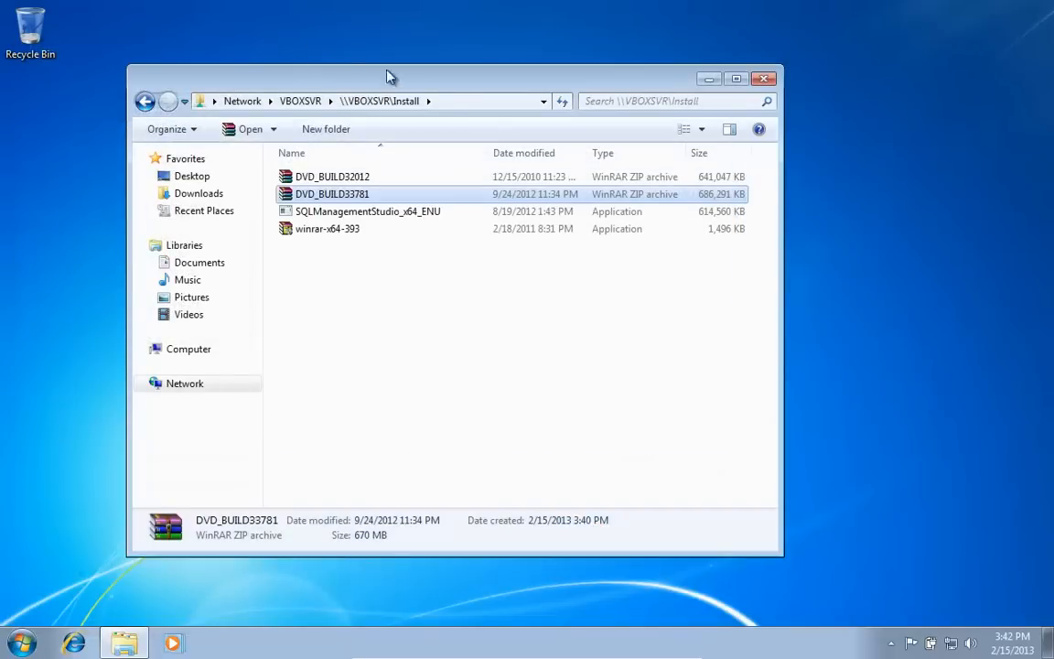
mouse_move(589, 653)
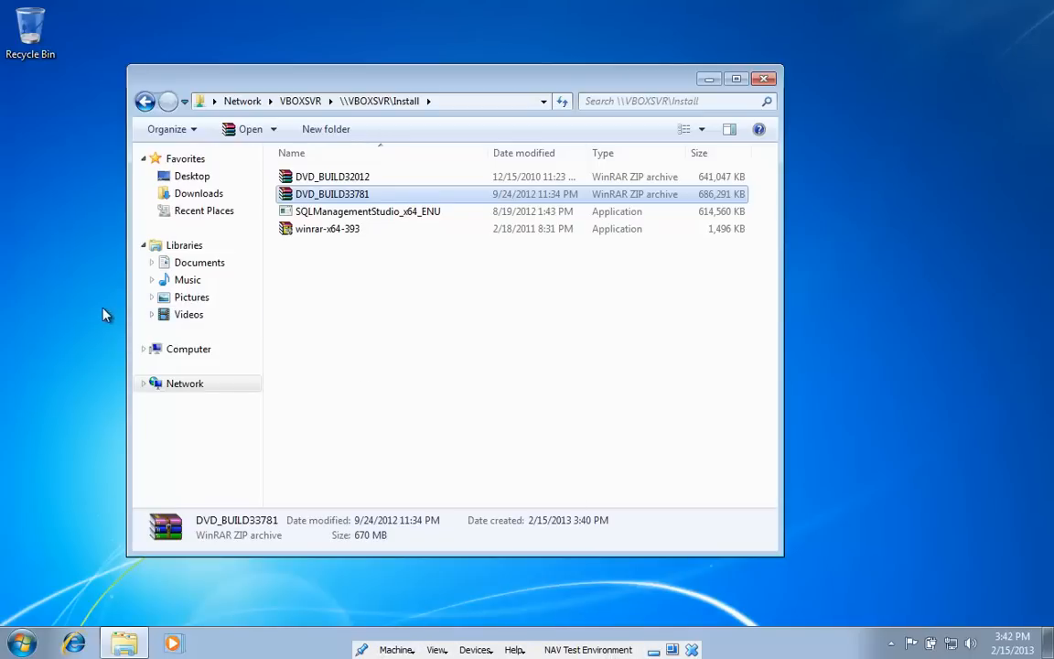
click(220, 355)
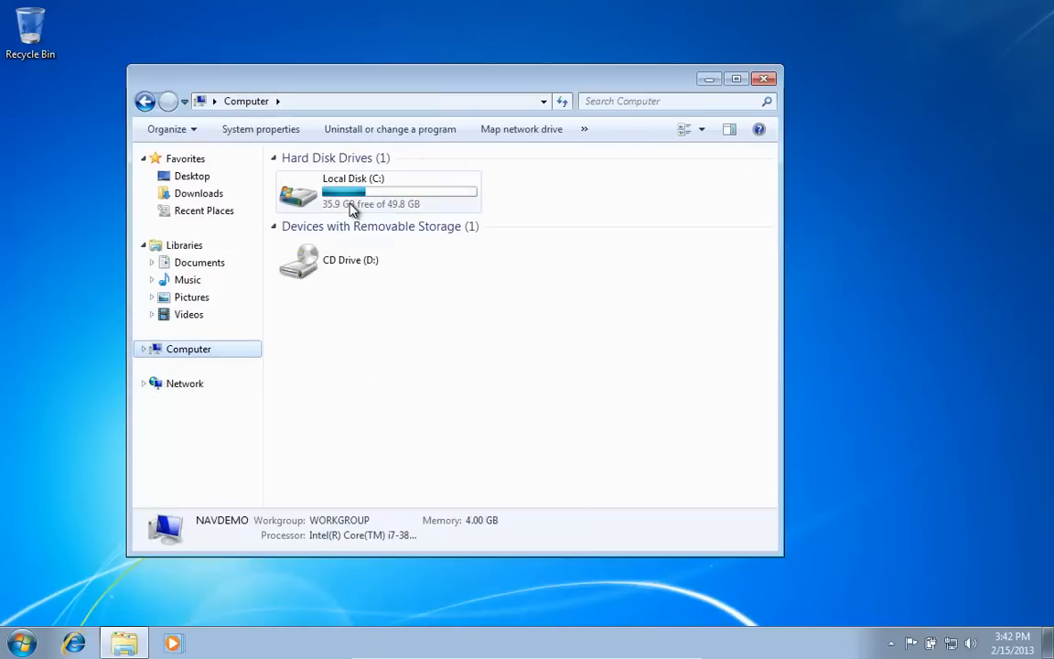
double_click(353, 205)
double_click(313, 229)
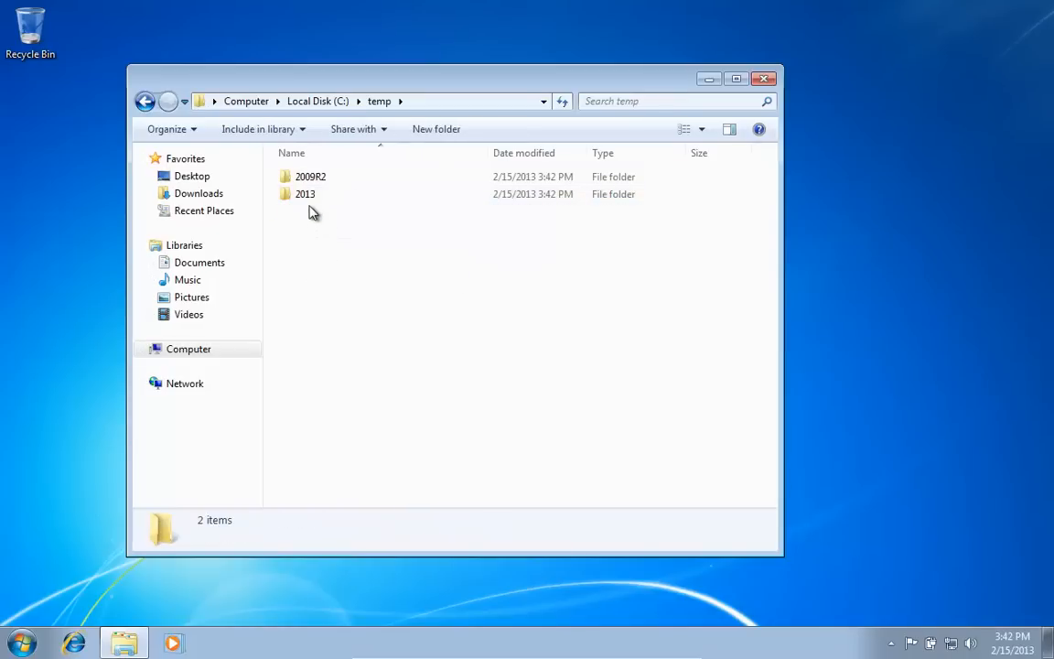
double_click(312, 178)
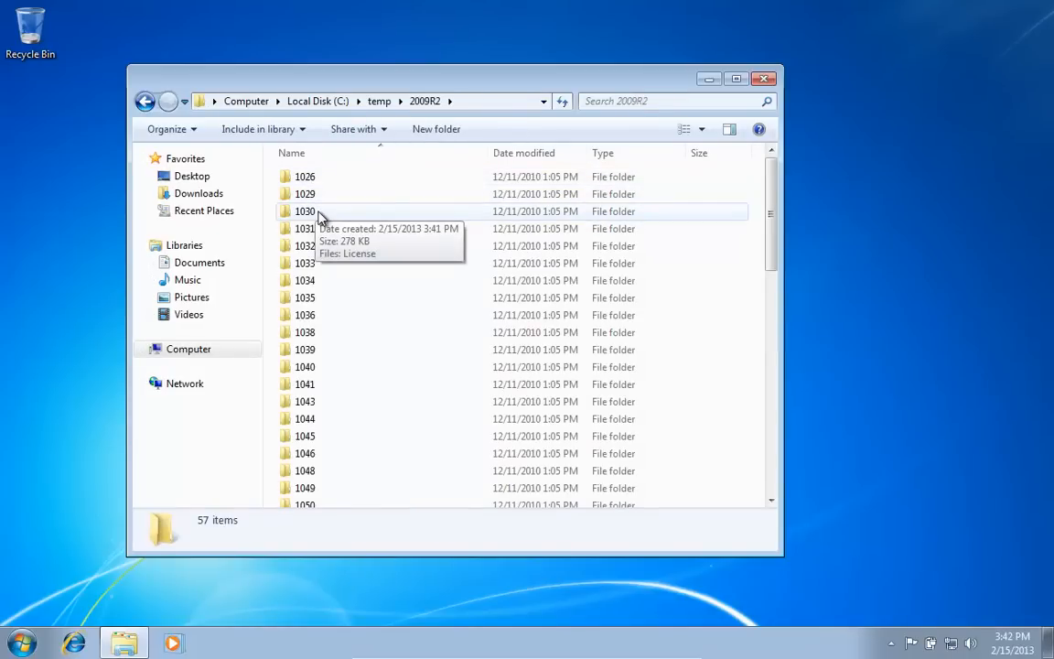
Step: Launch the 2009 R2 setup application and approve the UAC prompt
text(s)
key(s)
key(s)
key(s)
key(s)
key(s)
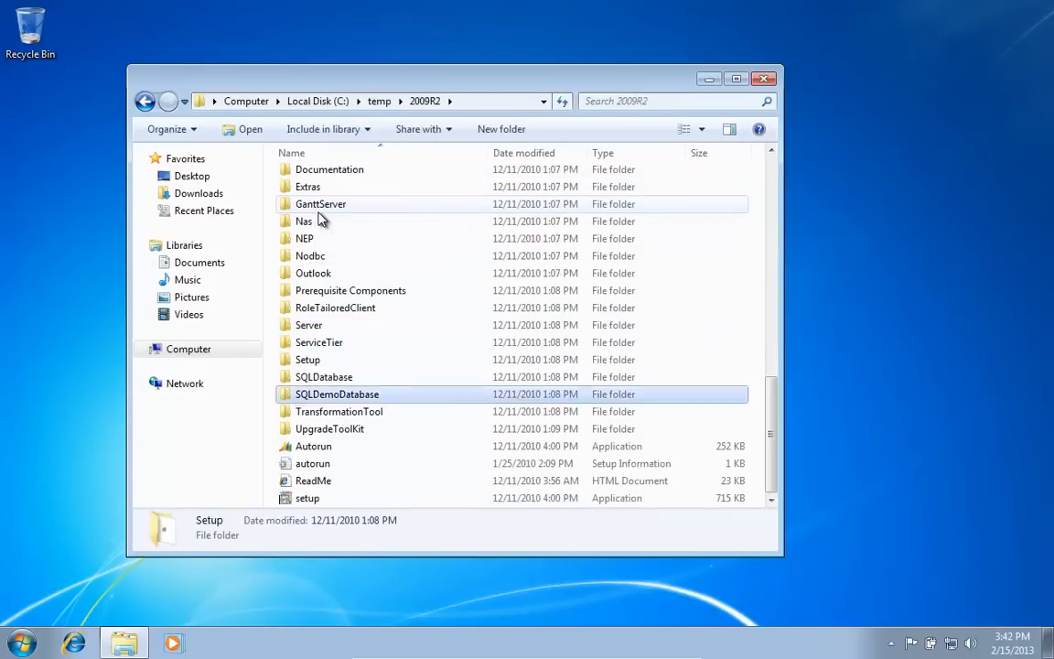
key(Return)
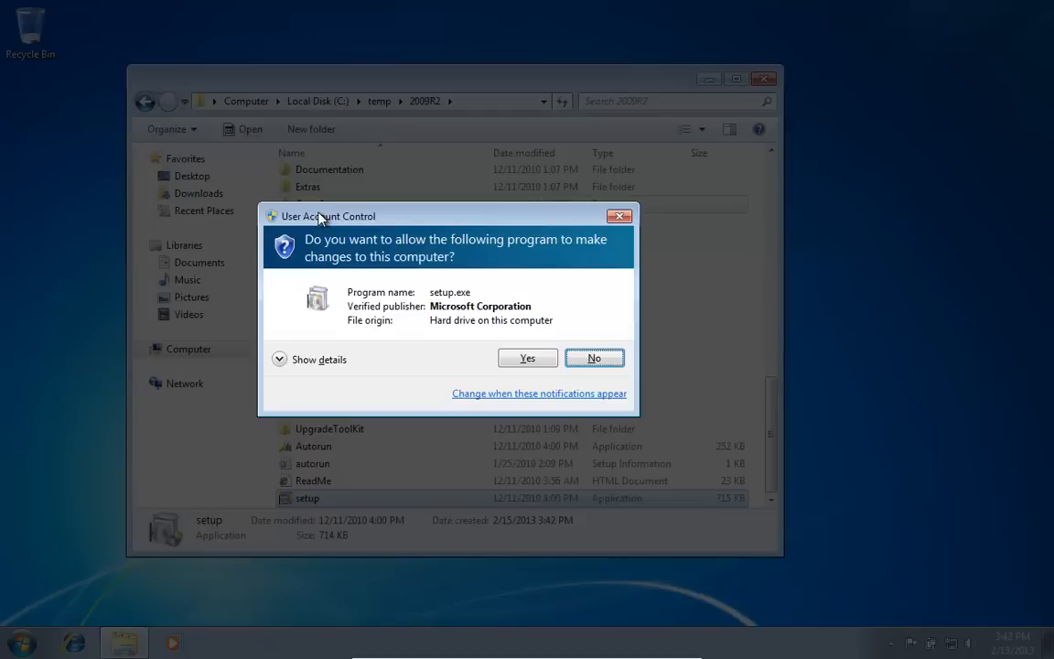
key(Left)
key(Return)
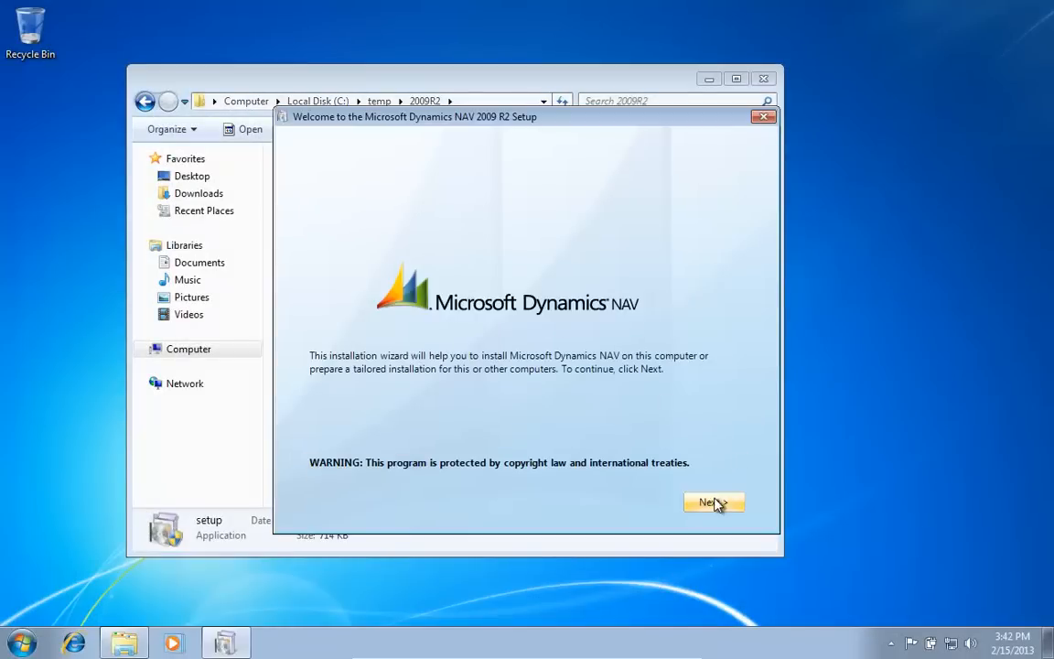
Step: Accept the license terms and choose Install Demo
click(713, 503)
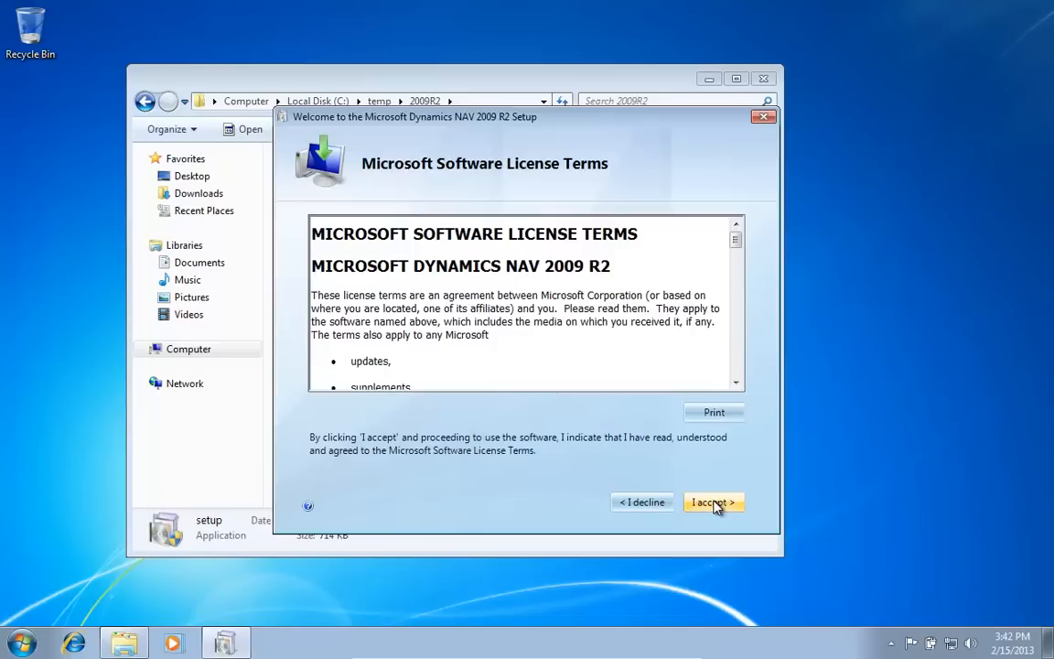
click(713, 503)
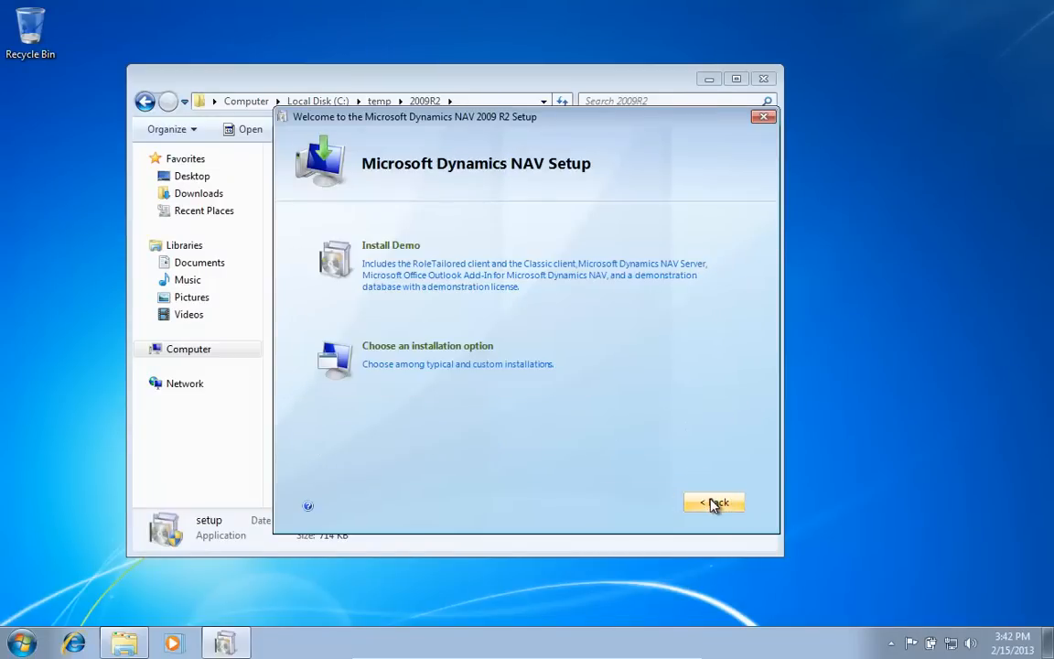
click(443, 284)
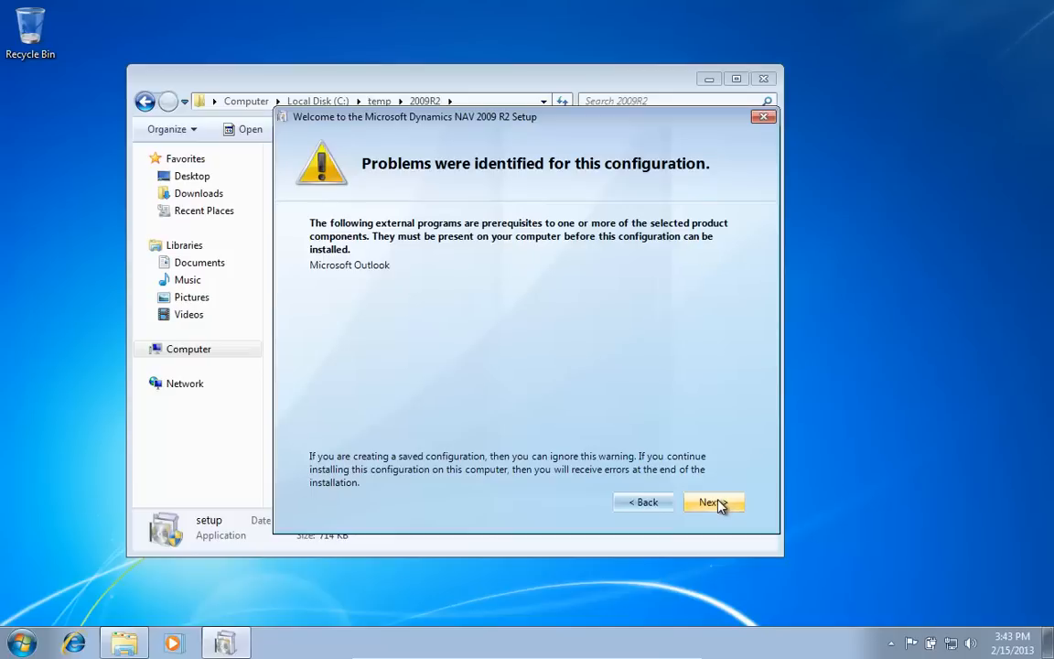
Step: Continue past the Outlook warning, review the problem report, and close setup
click(718, 503)
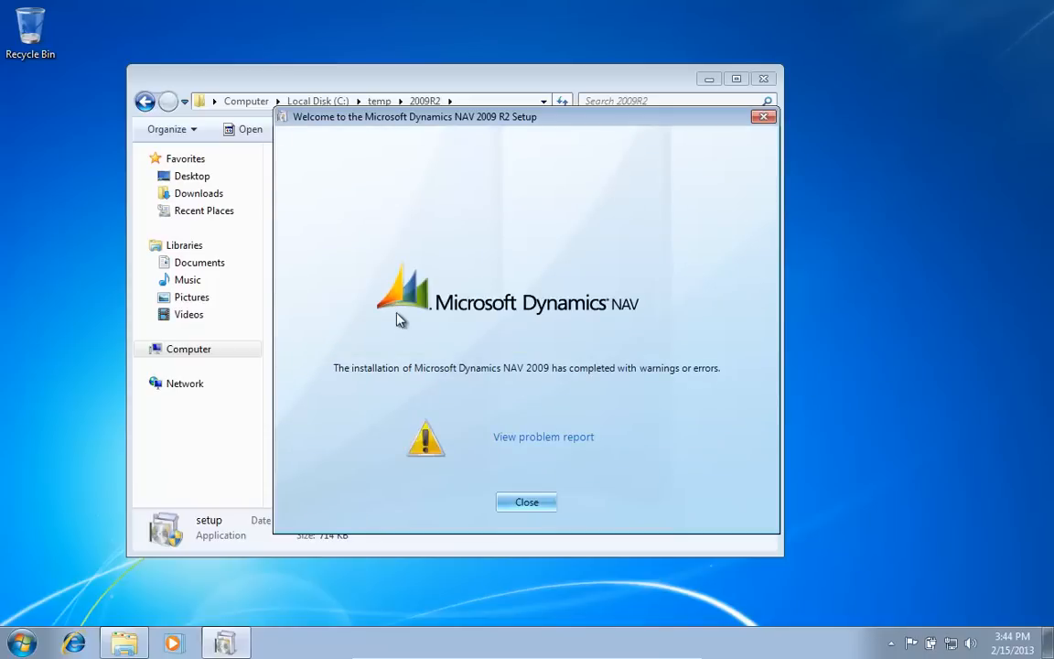
click(536, 441)
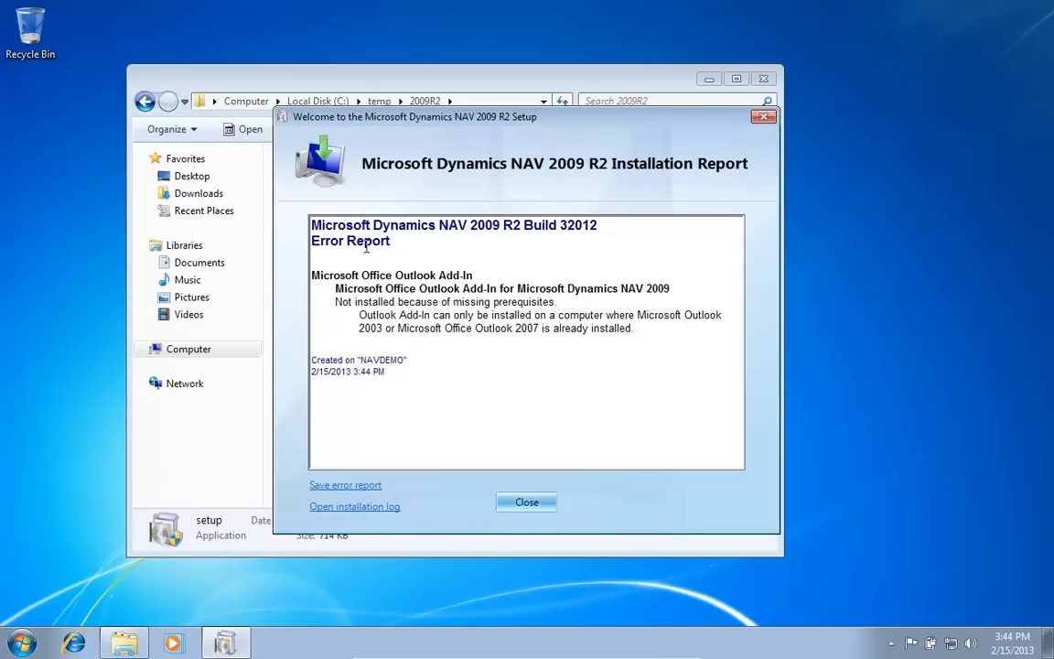
click(527, 504)
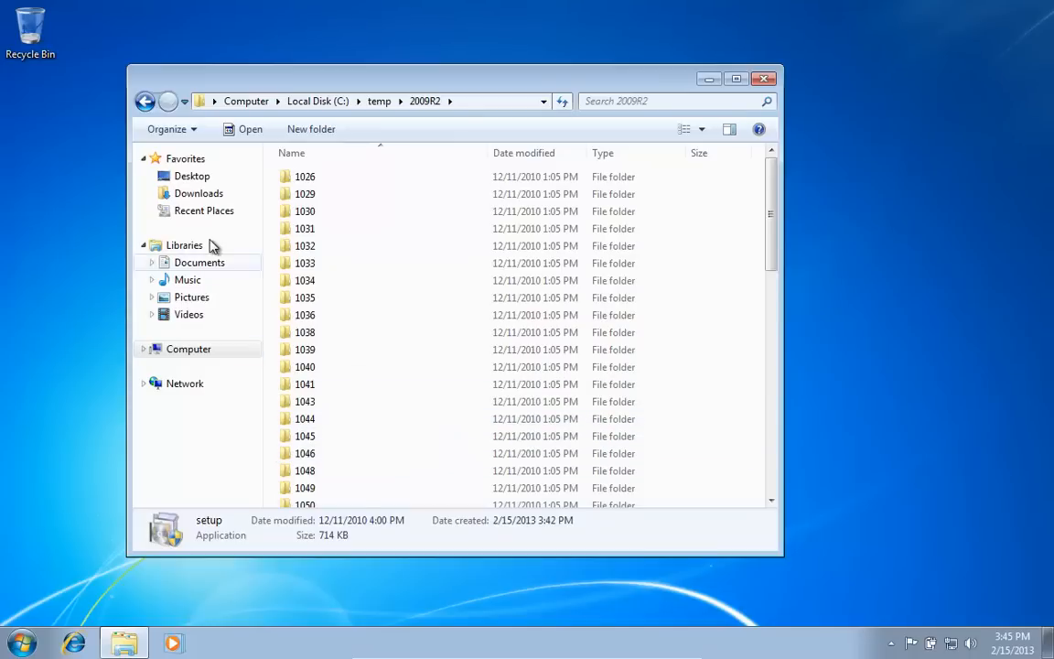
Step: Start Microsoft Dynamics NAV 2009 R2 from the Start menu and dismiss the CRONUS demo notice
click(23, 644)
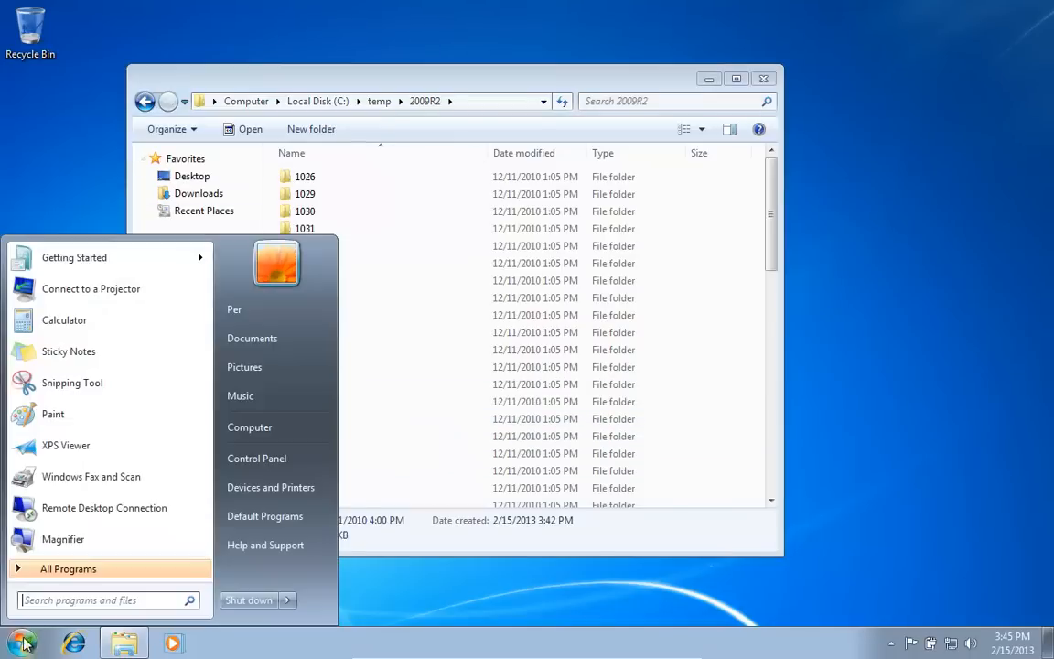
text(nav)
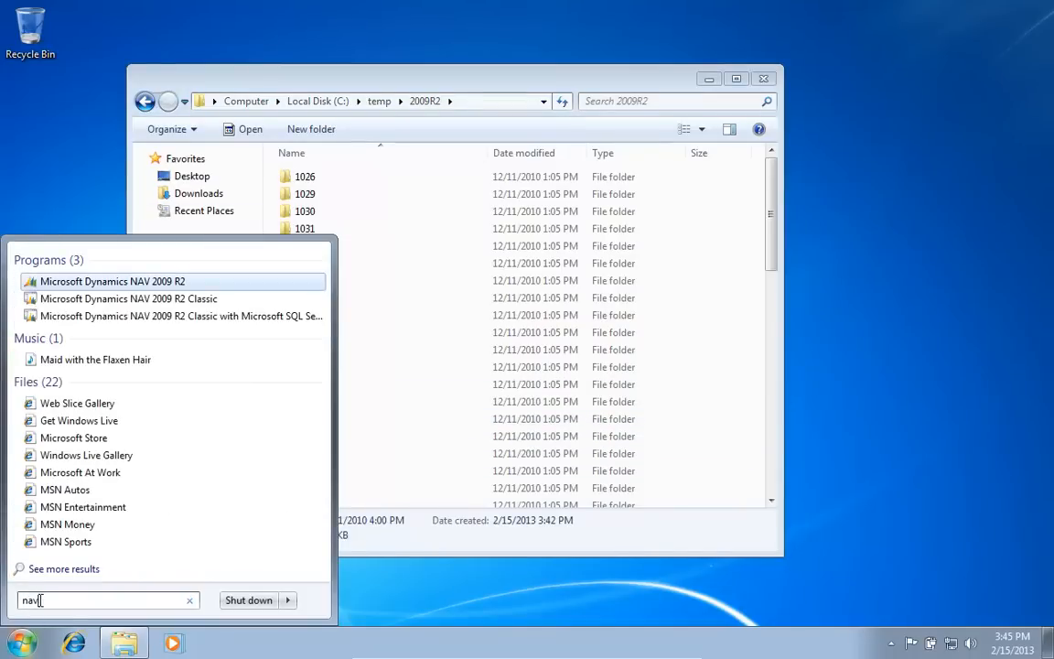
key(Return)
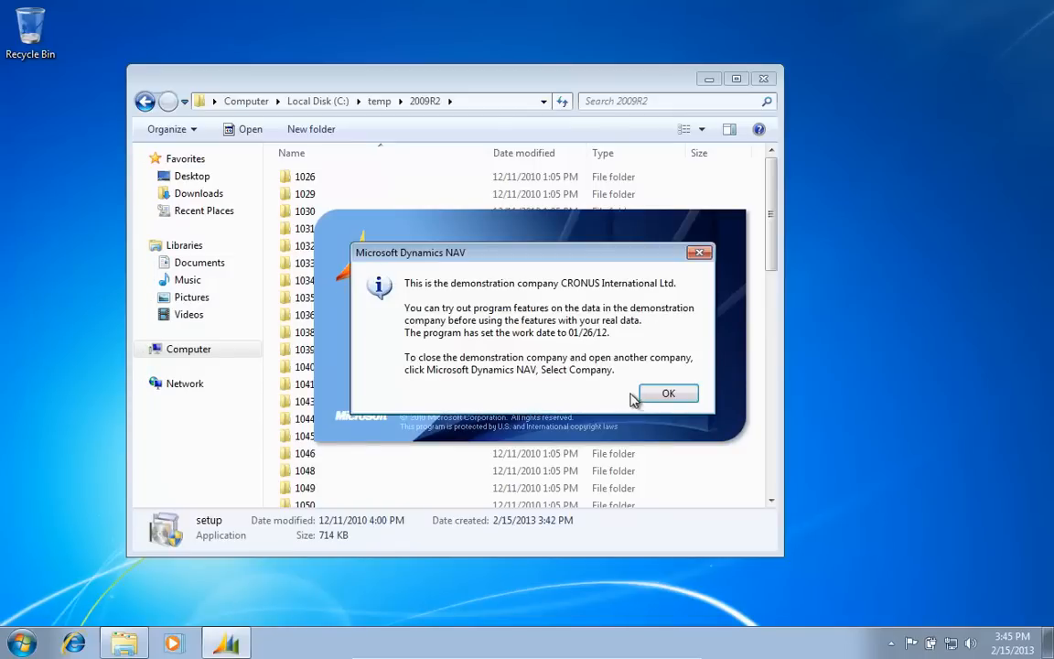
click(652, 395)
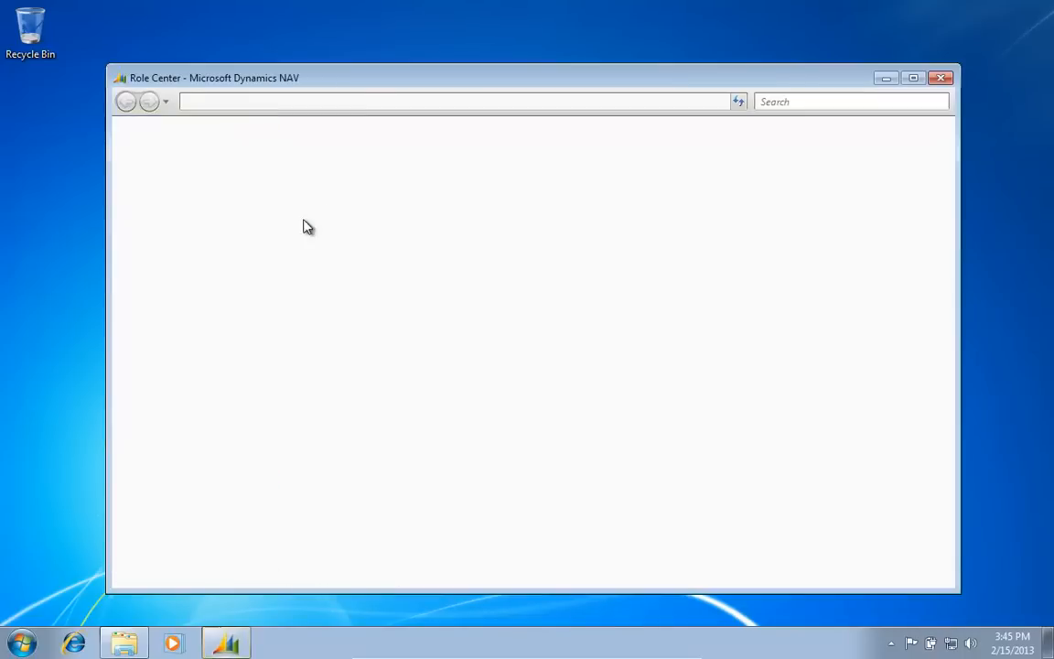
Step: Check the company selection, keeping CRONUS International Ltd
click(144, 128)
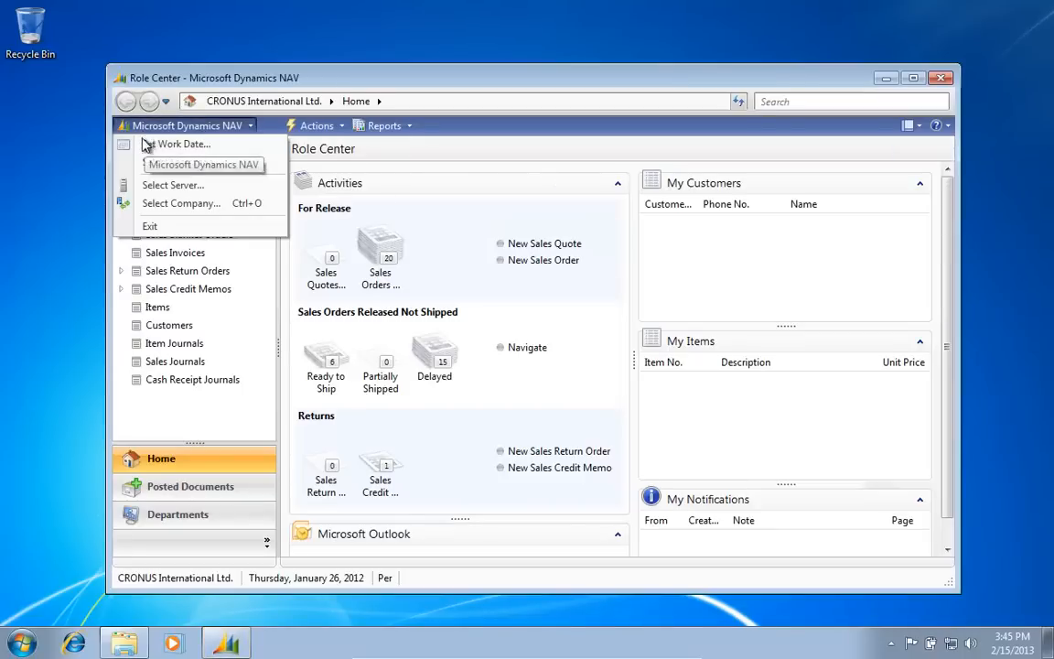
click(166, 200)
key(Return)
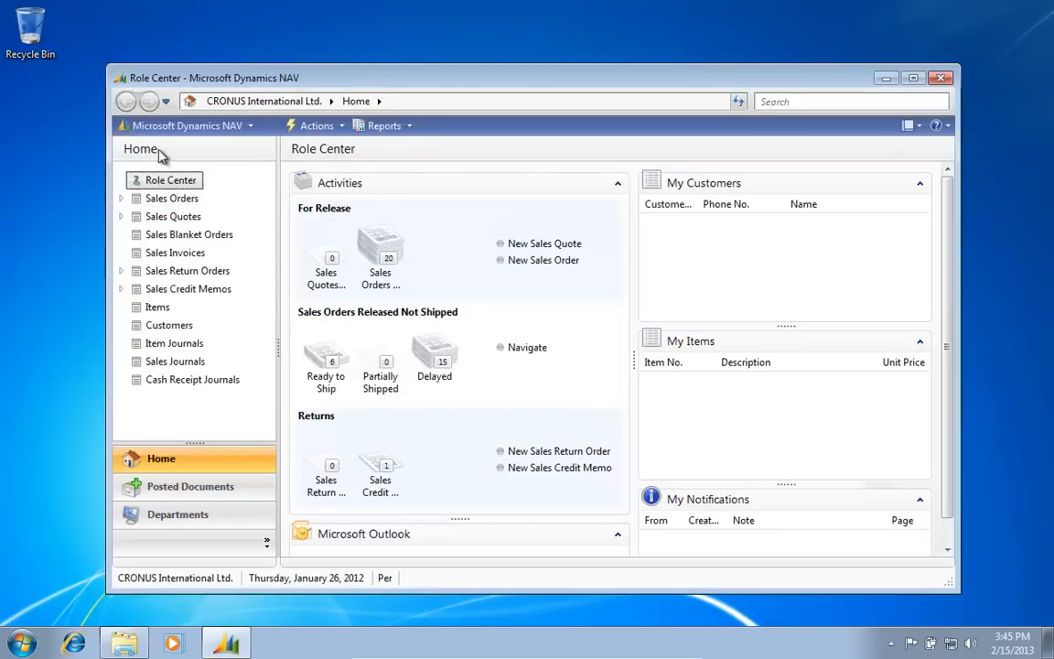
Step: Copy server address localhost:7046/DynamicsNAV from Select Server, then search for Notepad
click(147, 127)
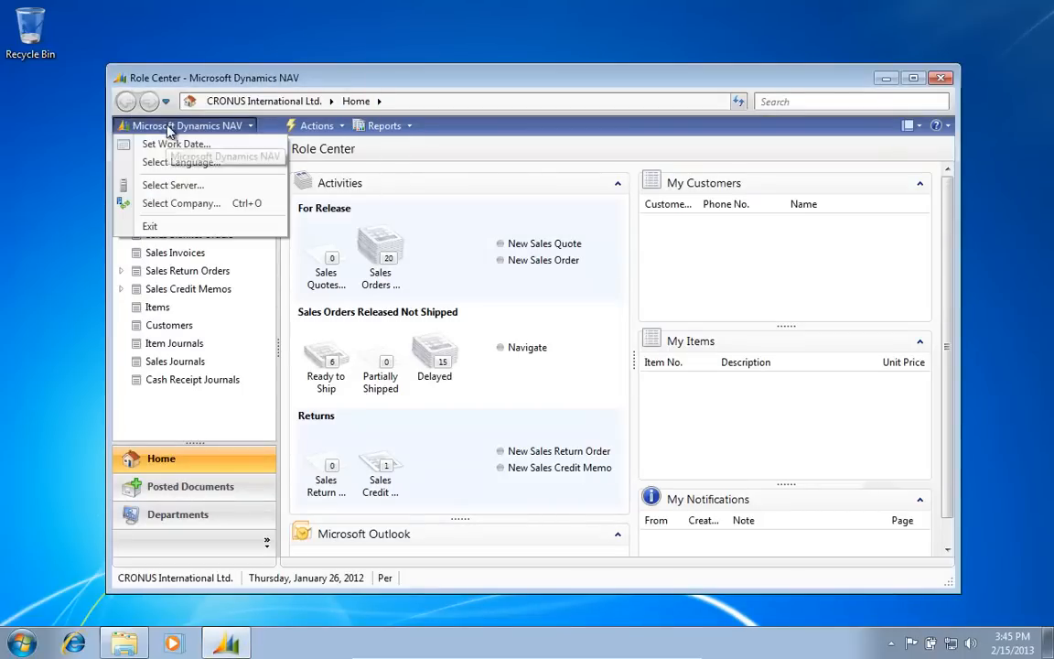
click(172, 184)
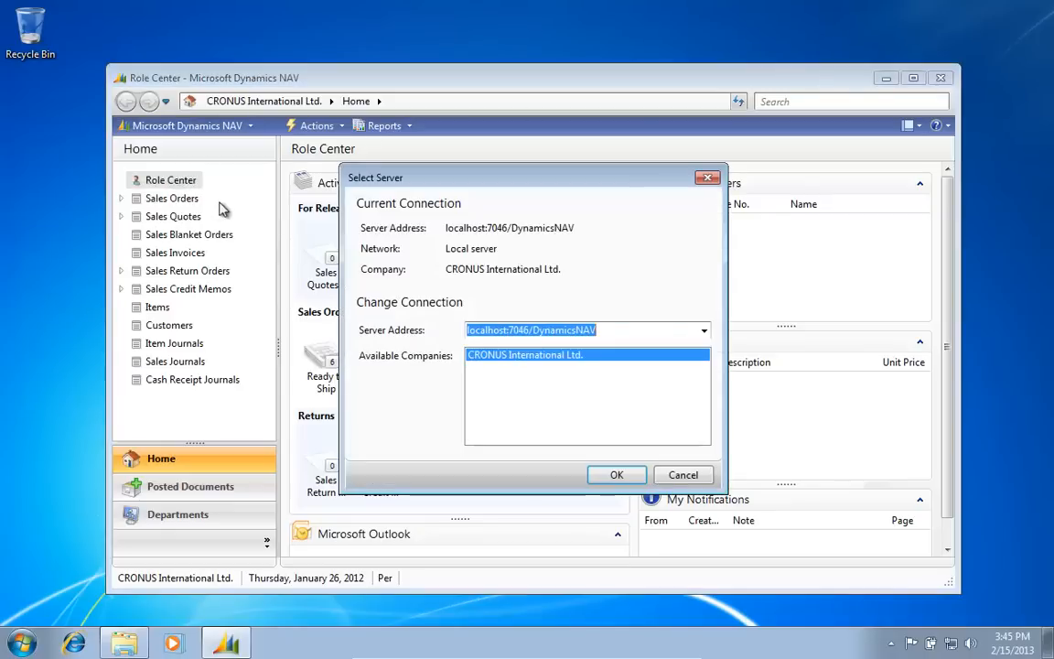
right_click(531, 338)
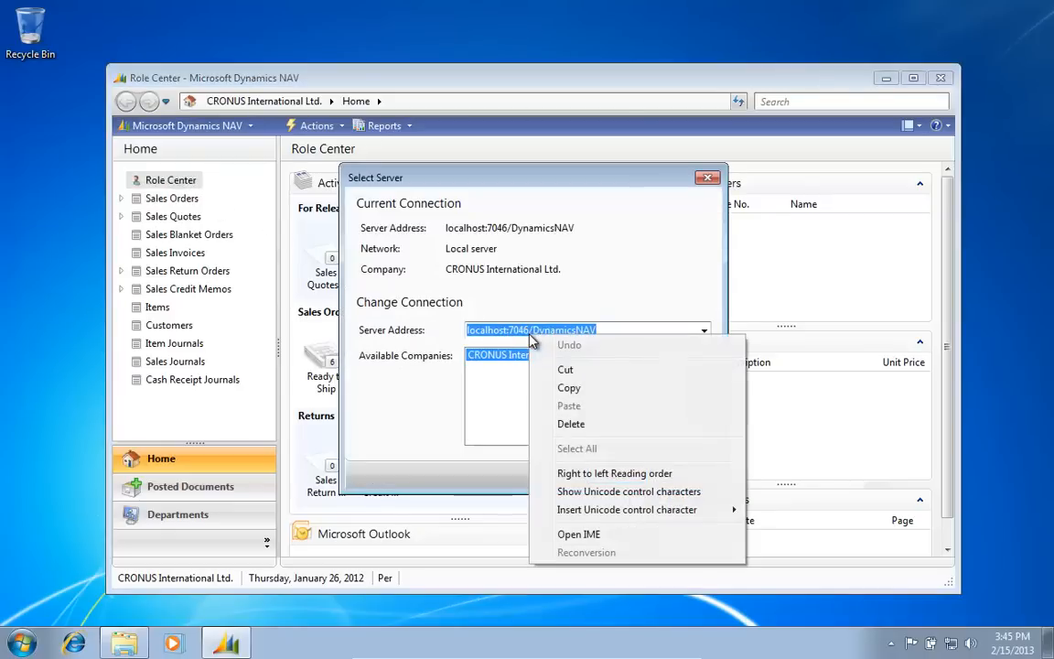
click(570, 388)
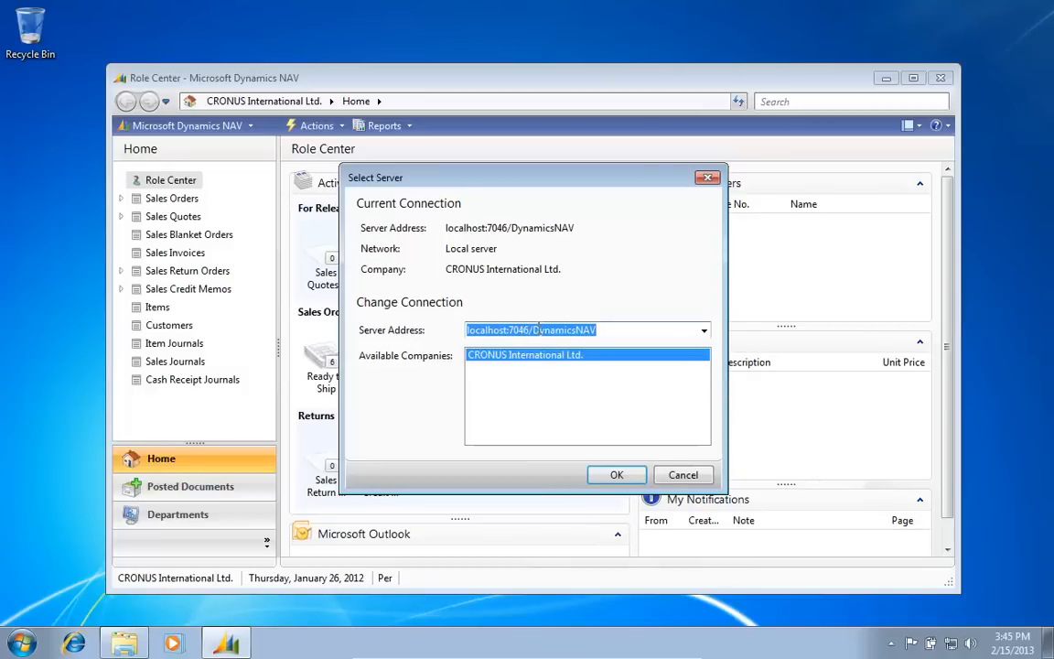
key(super)
text(note)
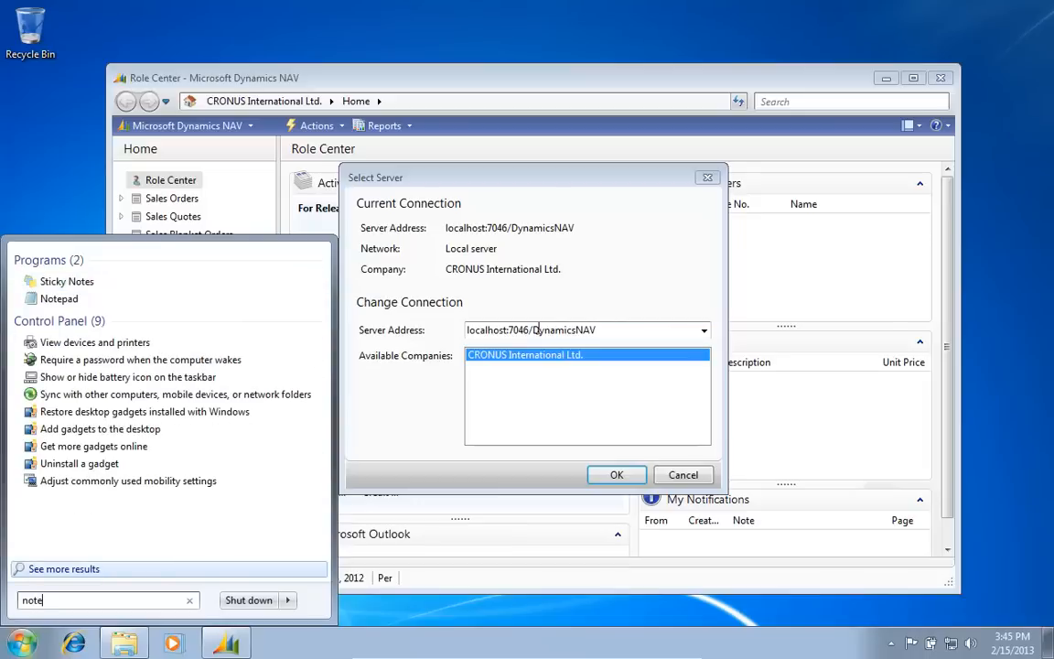
Step: Run Notepad as administrator
right_click(53, 300)
click(139, 331)
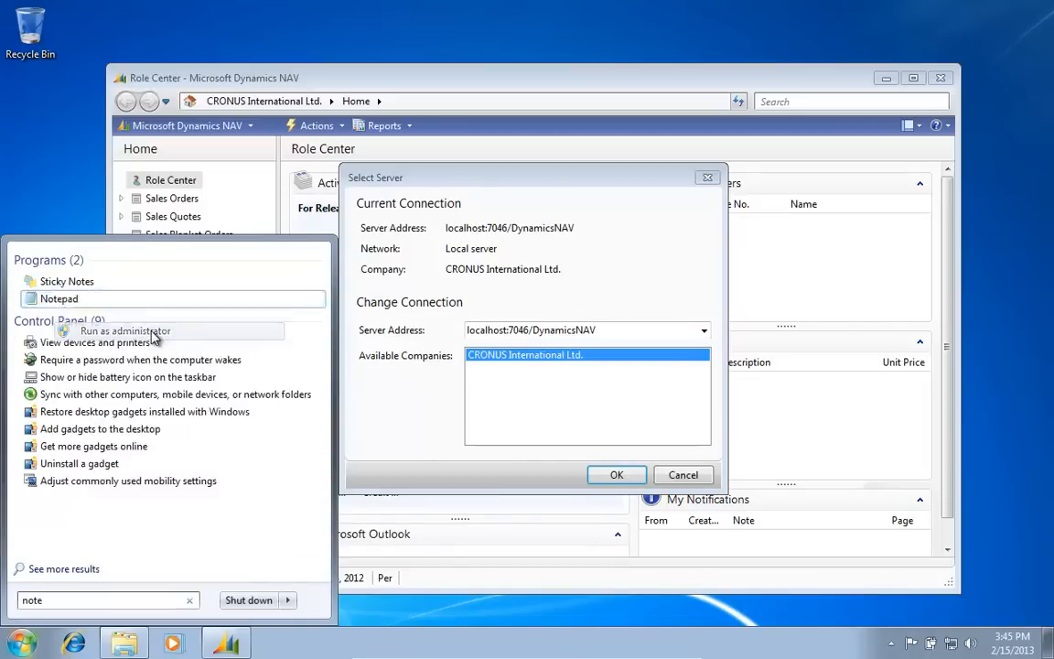
click(284, 412)
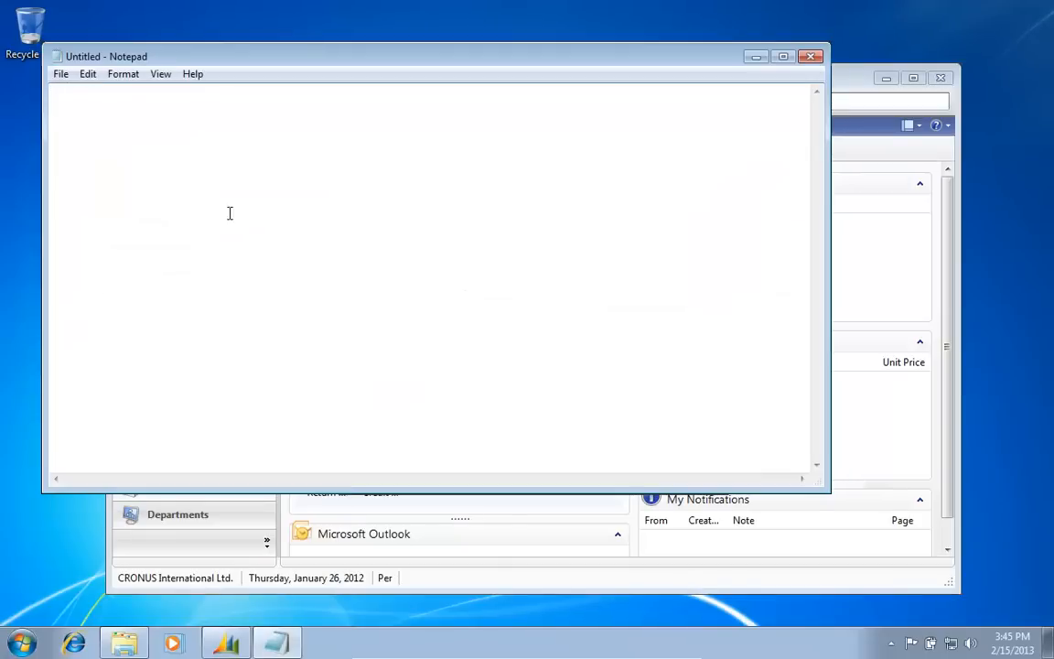
Step: Start opening a file with All Files shown, browsing to Local Disk (C:)
click(61, 74)
click(89, 108)
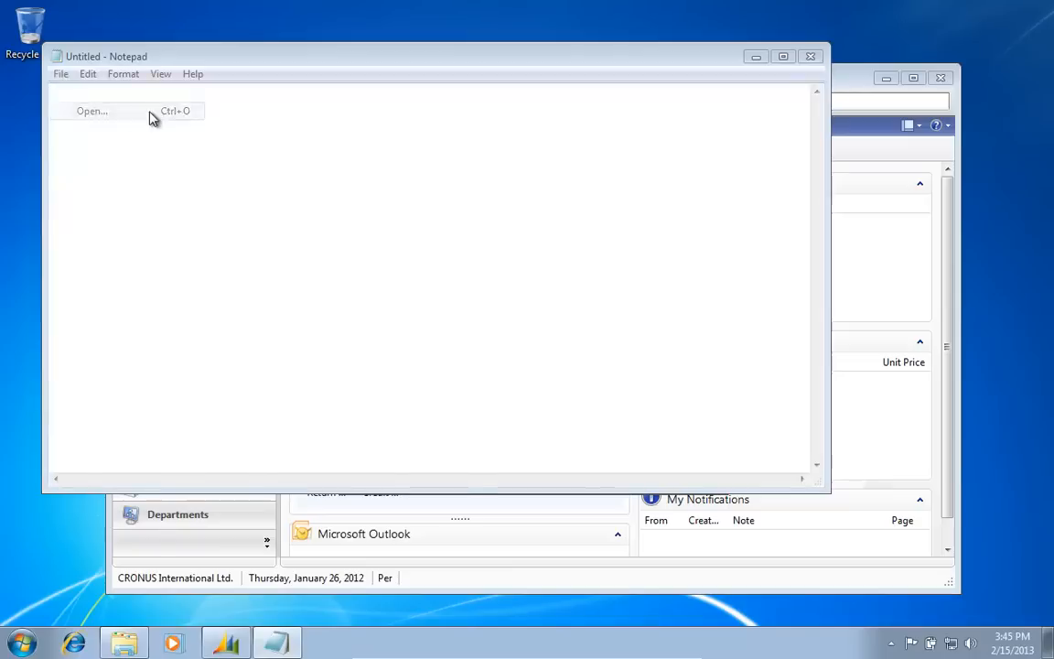
click(511, 428)
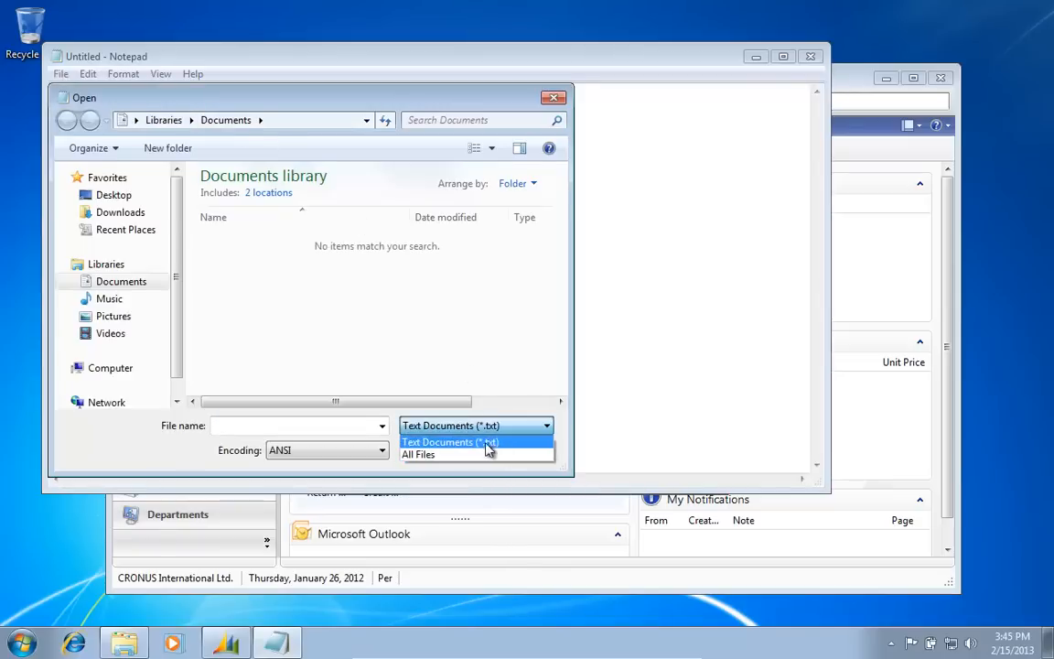
click(469, 455)
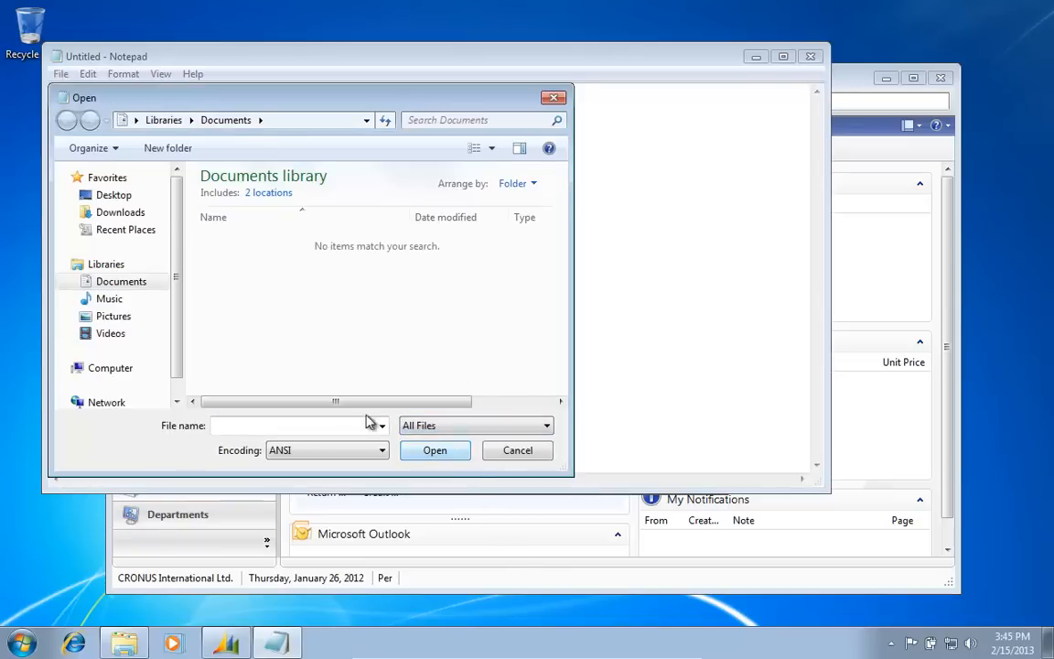
click(134, 369)
double_click(280, 214)
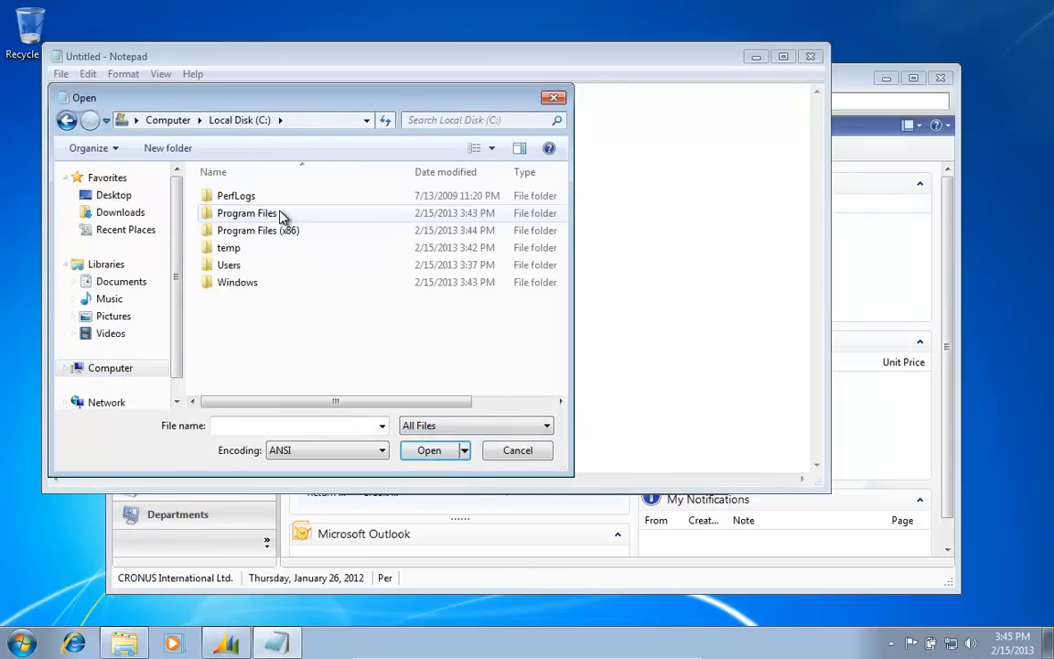
Step: Open CustomSettings.config from Program Files (x86)\Microsoft Dynamics NAV\60\Service
key(Return)
key(Down)
key(Down)
key(Down)
key(Down)
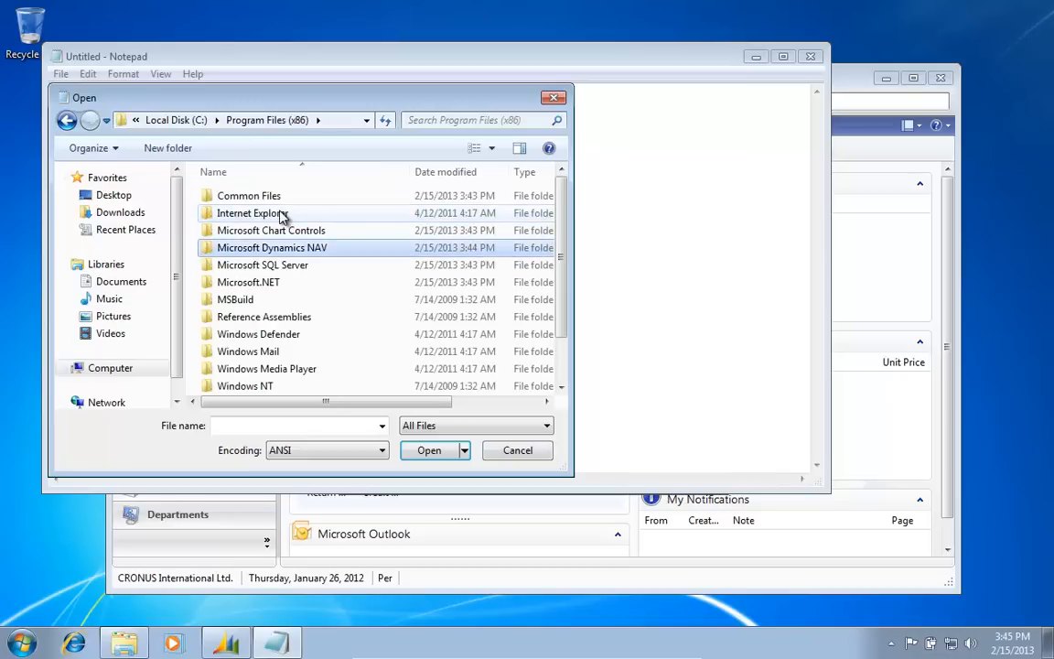
key(Return)
key(Down)
key(Return)
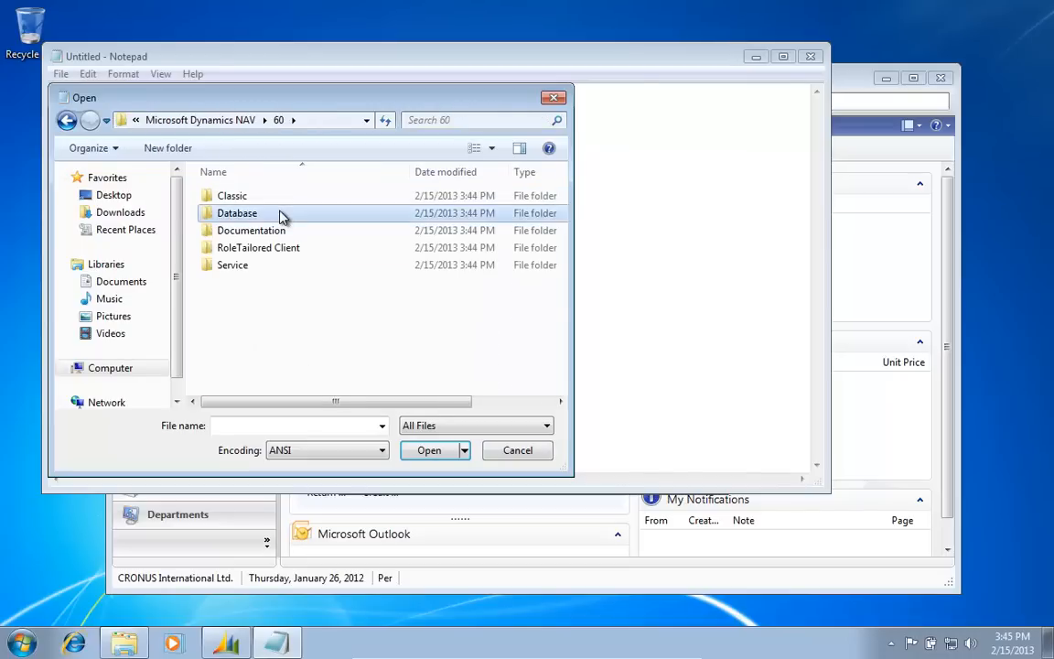
key(Down)
key(Down)
key(Down)
key(Down)
key(Down)
key(Return)
key(Down)
key(Down)
key(Down)
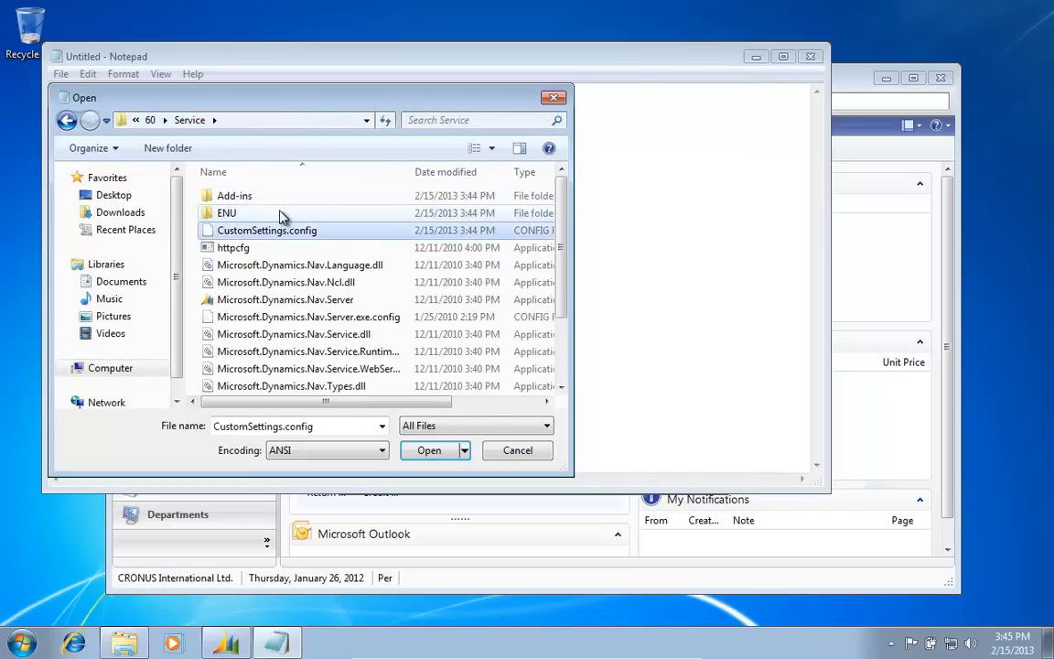
key(Return)
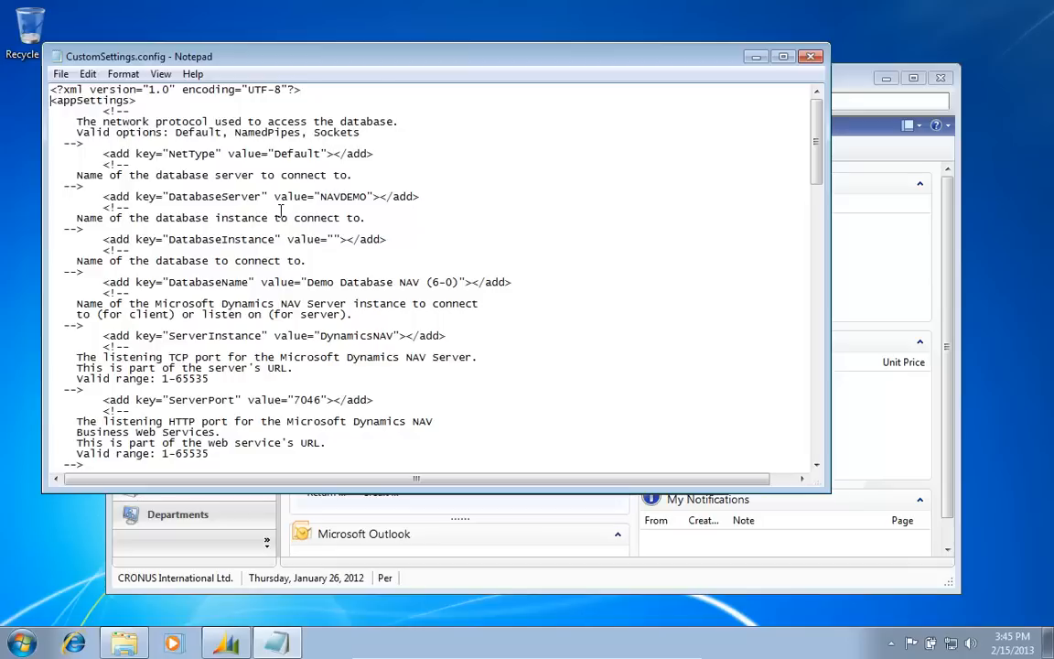
key(Down)
key(Down)
key(Down)
key(Down)
key(Down)
key(Down)
key(Down)
key(Down)
key(Down)
key(Down)
key(Down)
key(Down)
key(Down)
Step: Change ServerPort to 7146 and WebServicePort to 7147 in CustomSettings.config, then save it
key(BackSpace)
text(1)
key(Down)
key(Down)
key(Down)
key(Down)
key(Down)
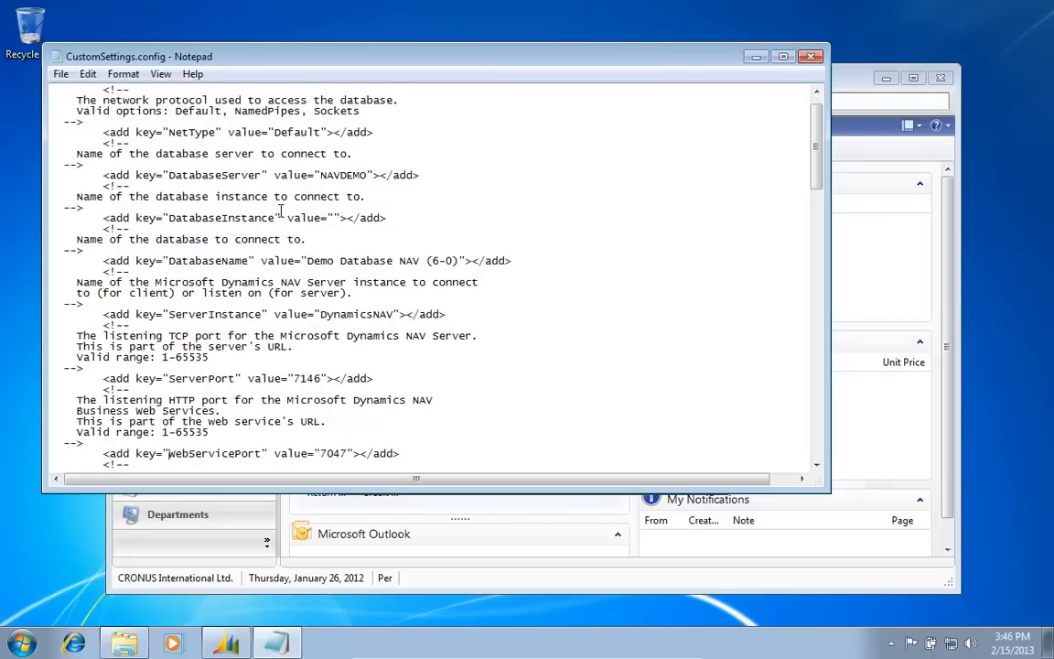
key(BackSpace)
text(1)
key(Up)
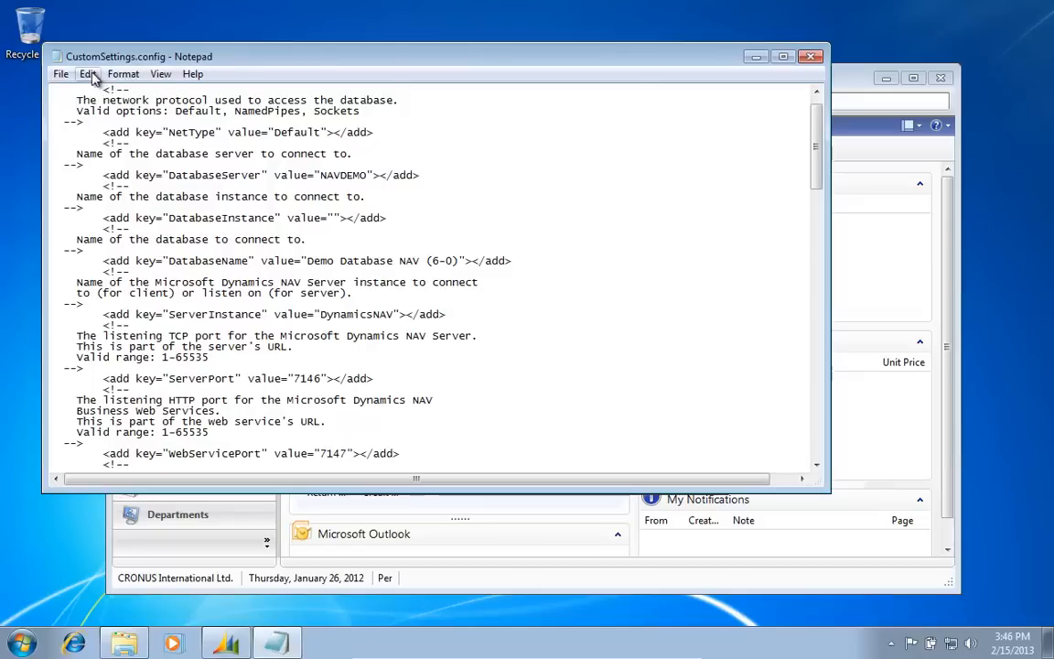
click(61, 74)
click(85, 130)
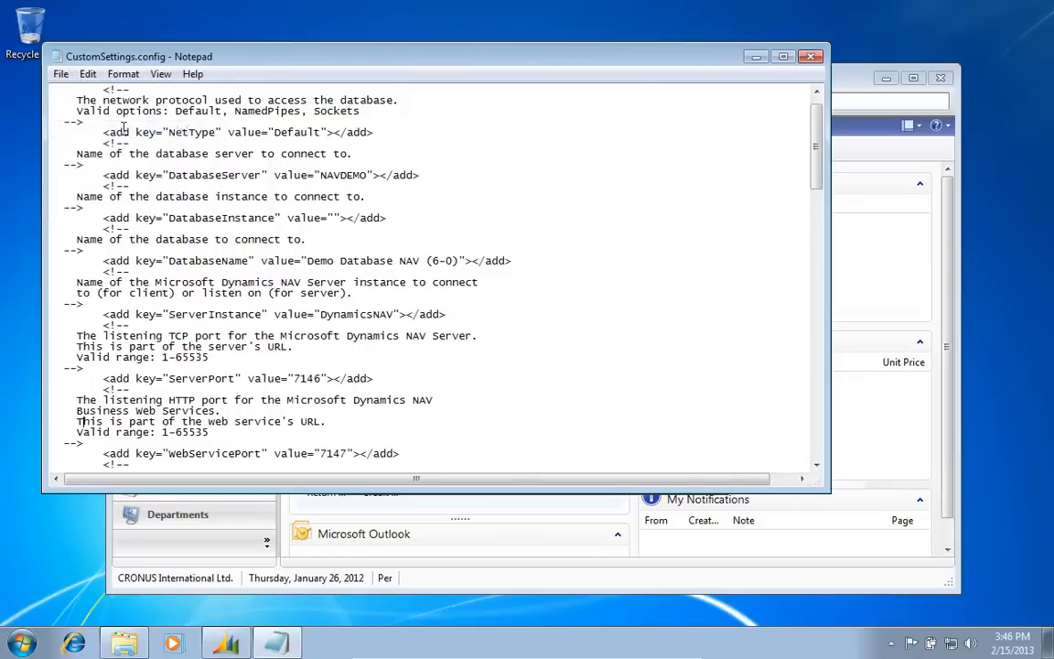
Step: Close Notepad, copy the current server address, and dismiss the Select Server dialog
click(809, 59)
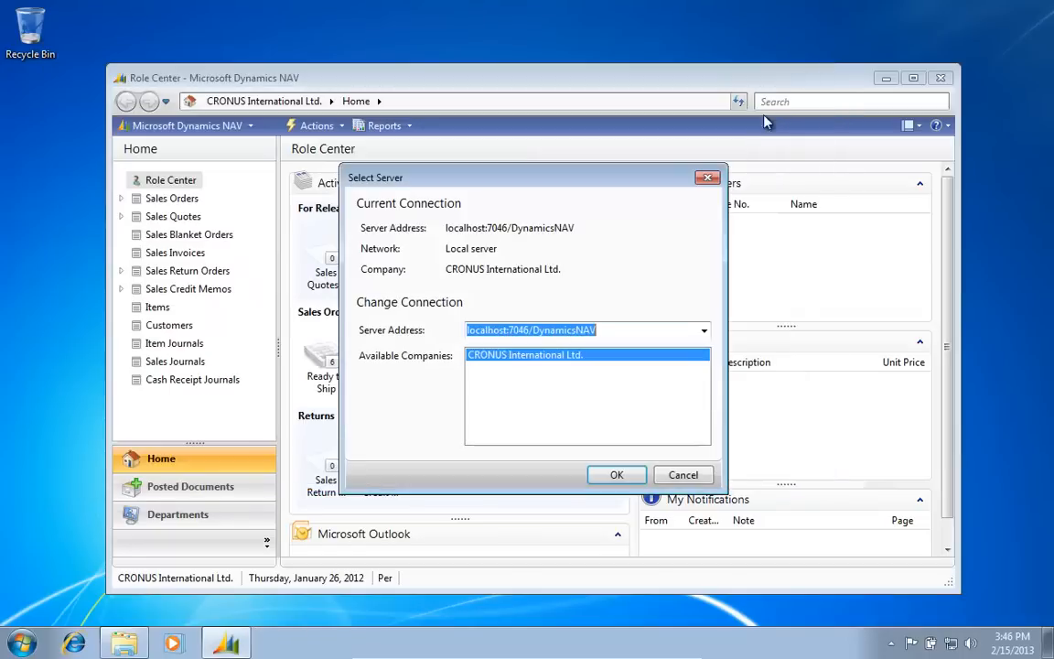
right_click(549, 331)
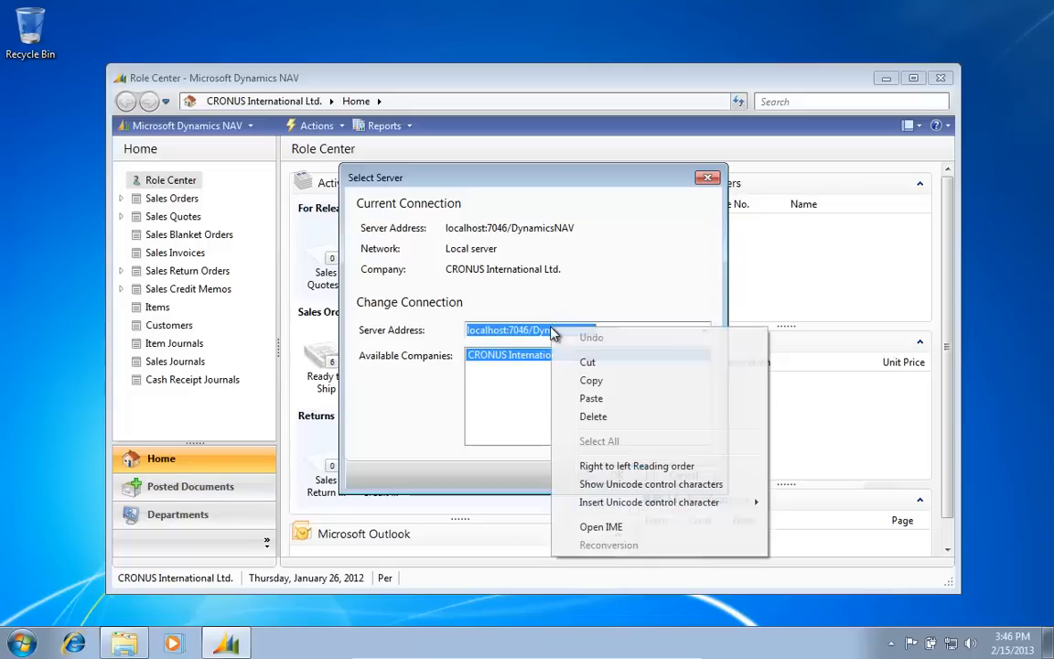
click(591, 380)
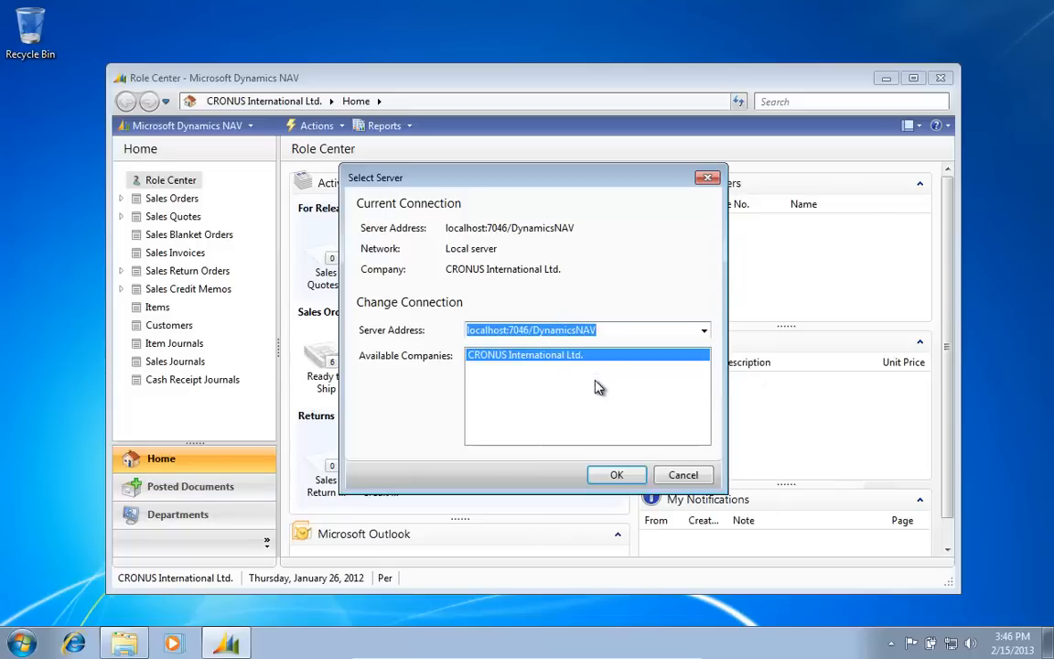
key(Escape)
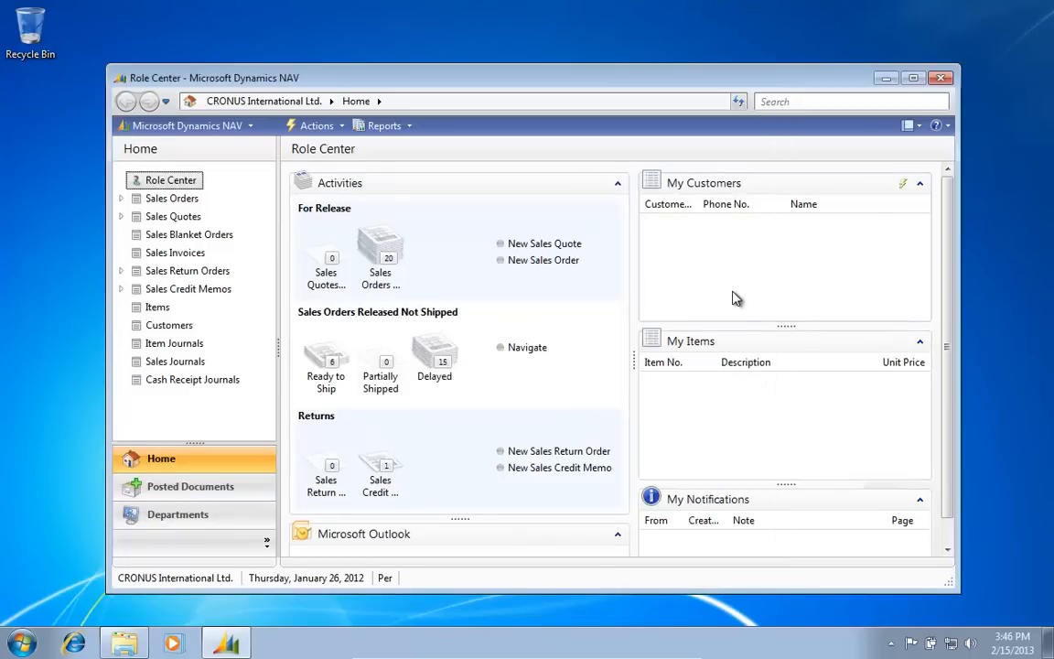
Step: Open the Services console and widen the Name column to read full service names
key(super)
text(seri)
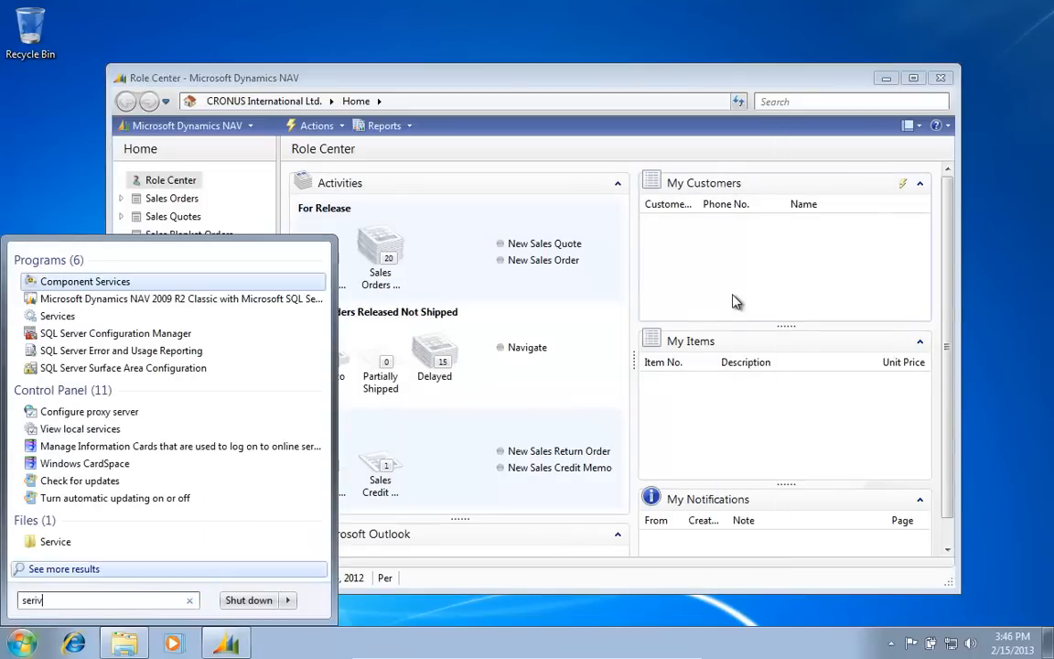
key(BackSpace)
text(v)
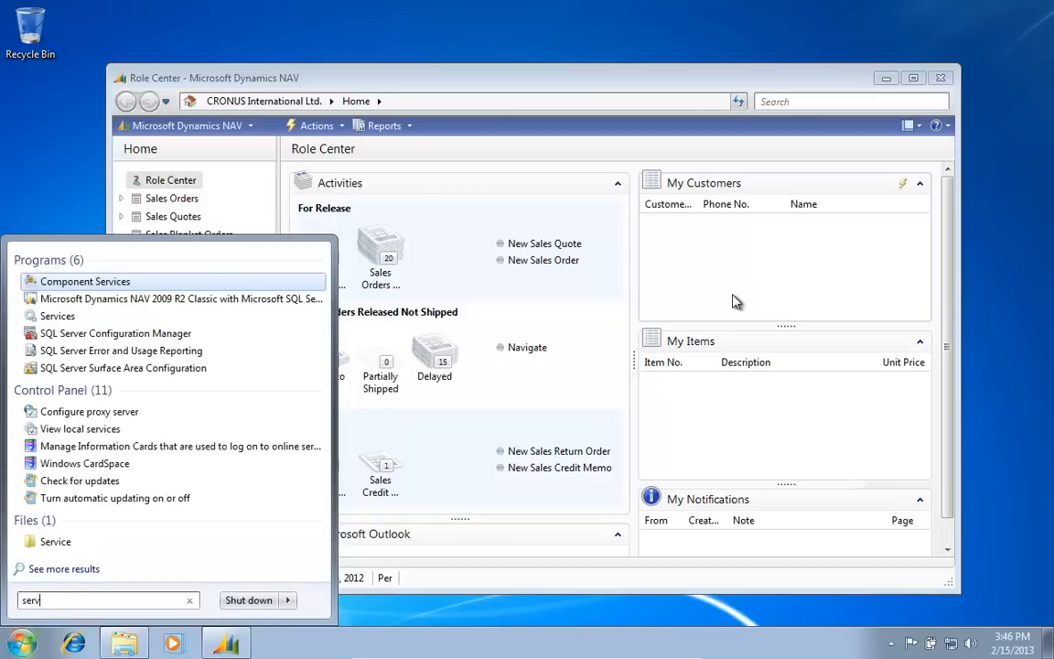
text(ice)
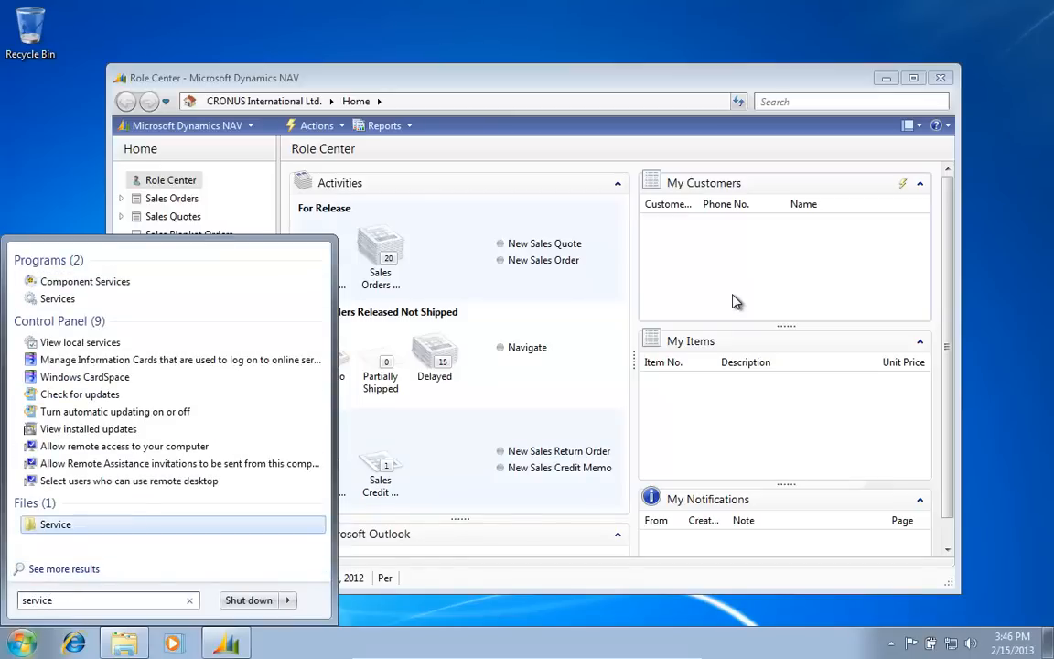
key(Up)
key(Up)
key(Up)
key(Up)
key(Up)
key(Up)
key(Up)
key(Up)
key(Up)
key(Up)
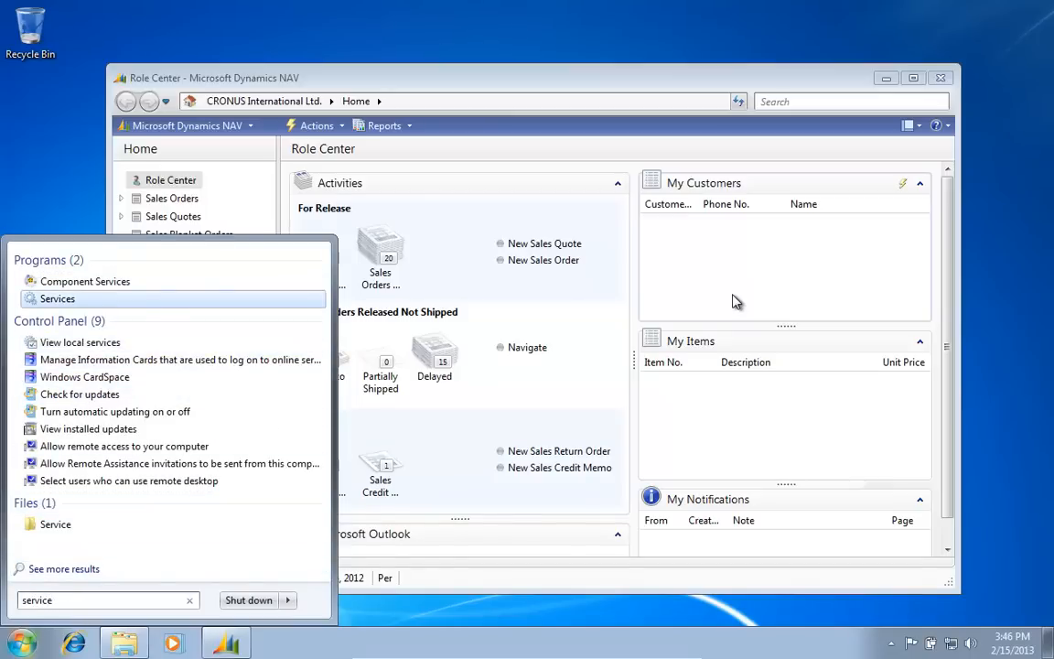
key(Return)
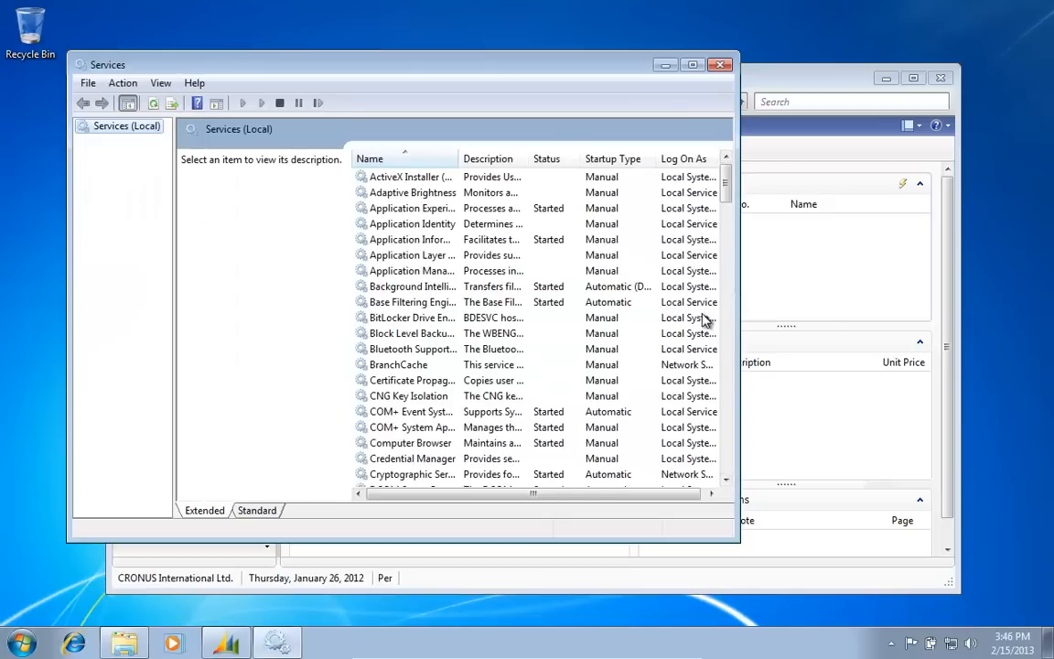
scroll(707, 393, down, 14)
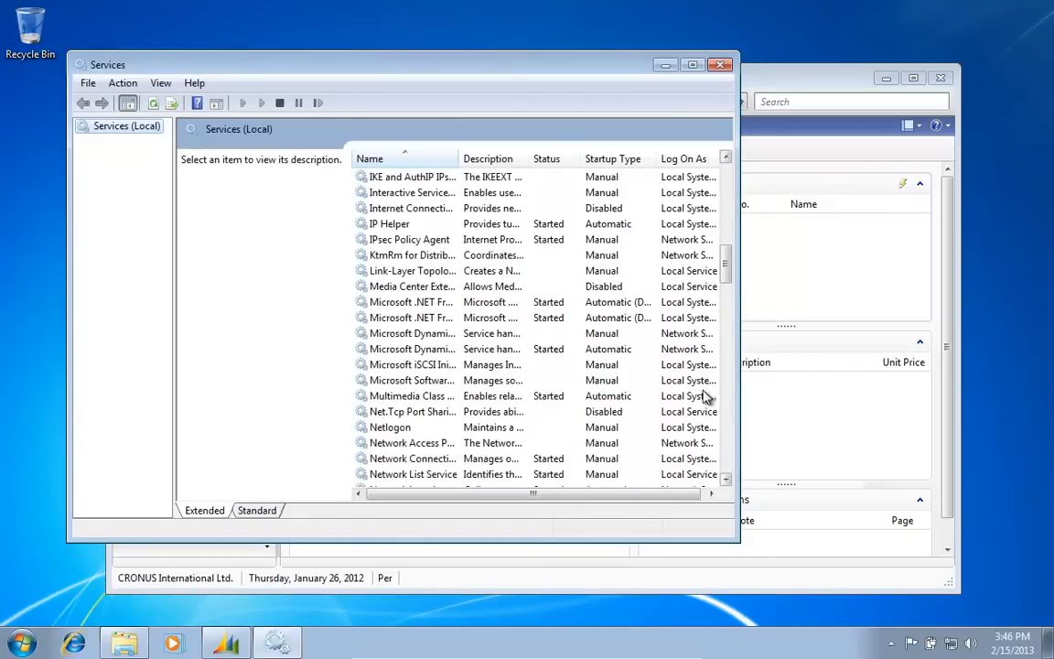
drag(459, 159, 613, 160)
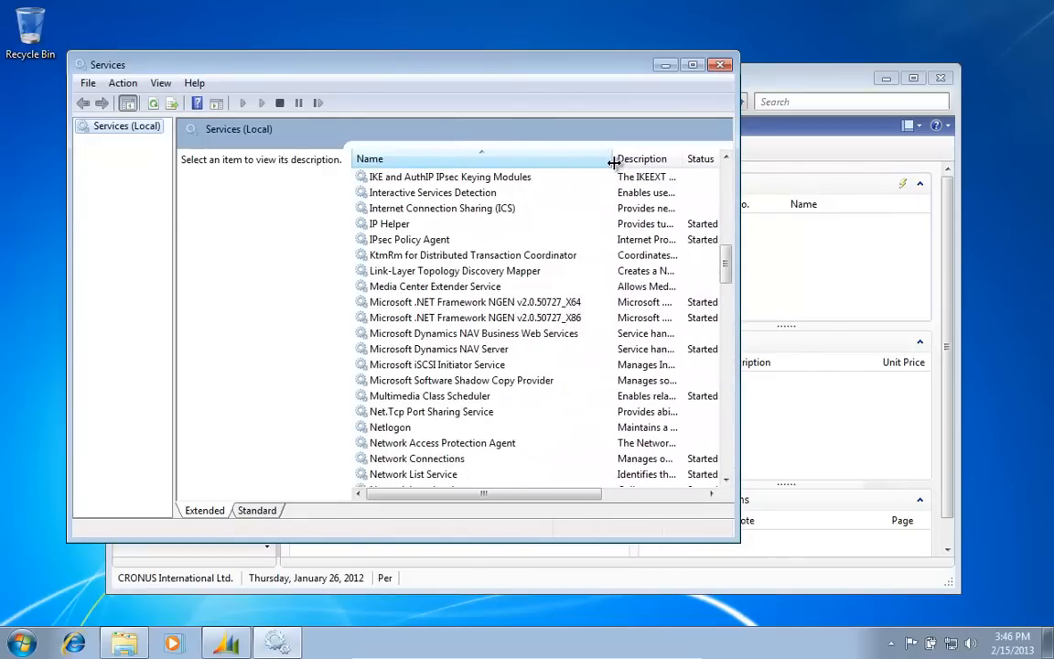
Step: Restart the Microsoft Dynamics NAV Server service and return to the NAV Role Center
click(481, 349)
right_click(479, 349)
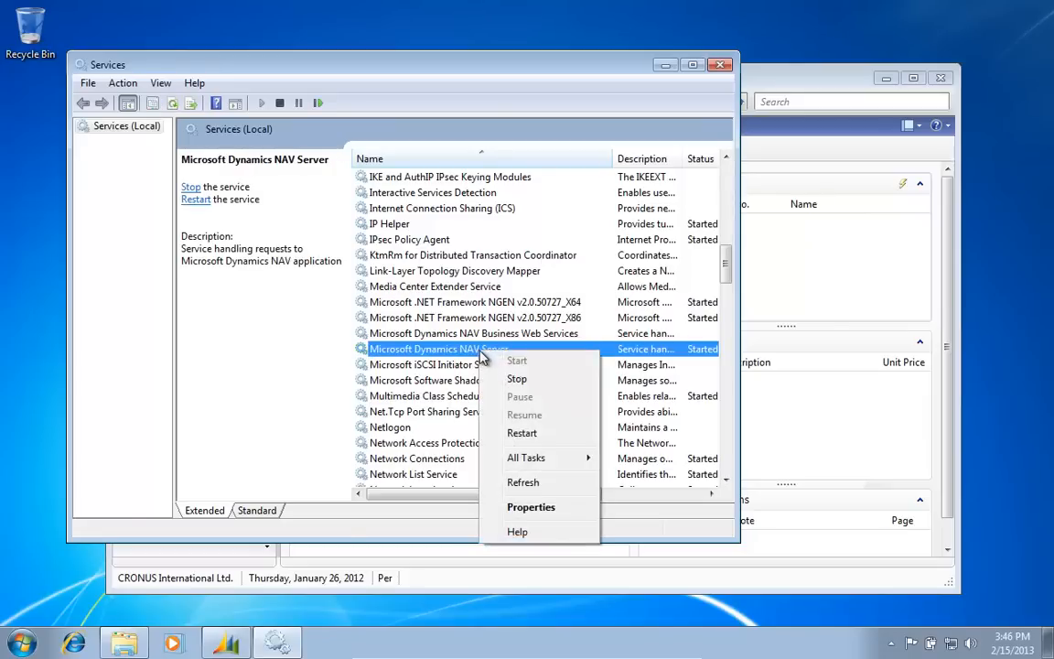
click(529, 433)
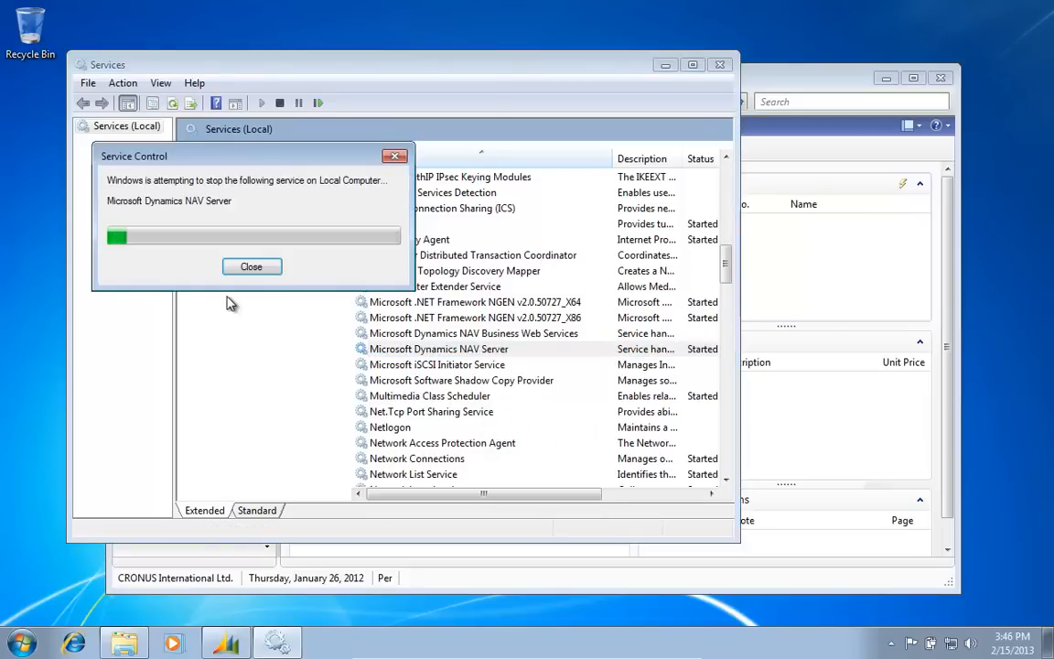
mouse_move(228, 638)
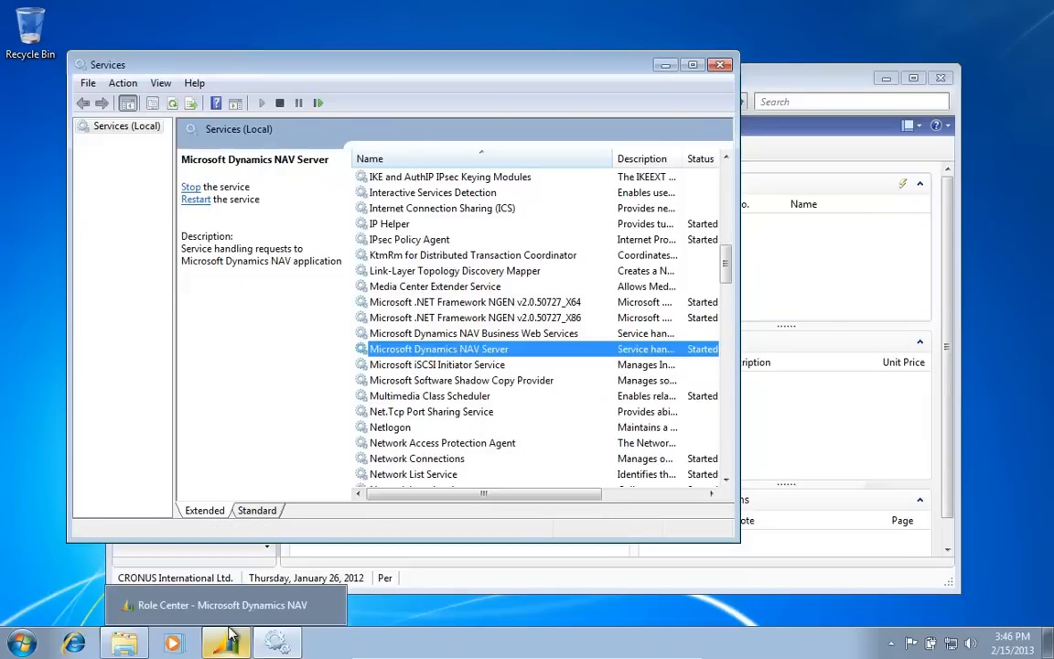
click(220, 605)
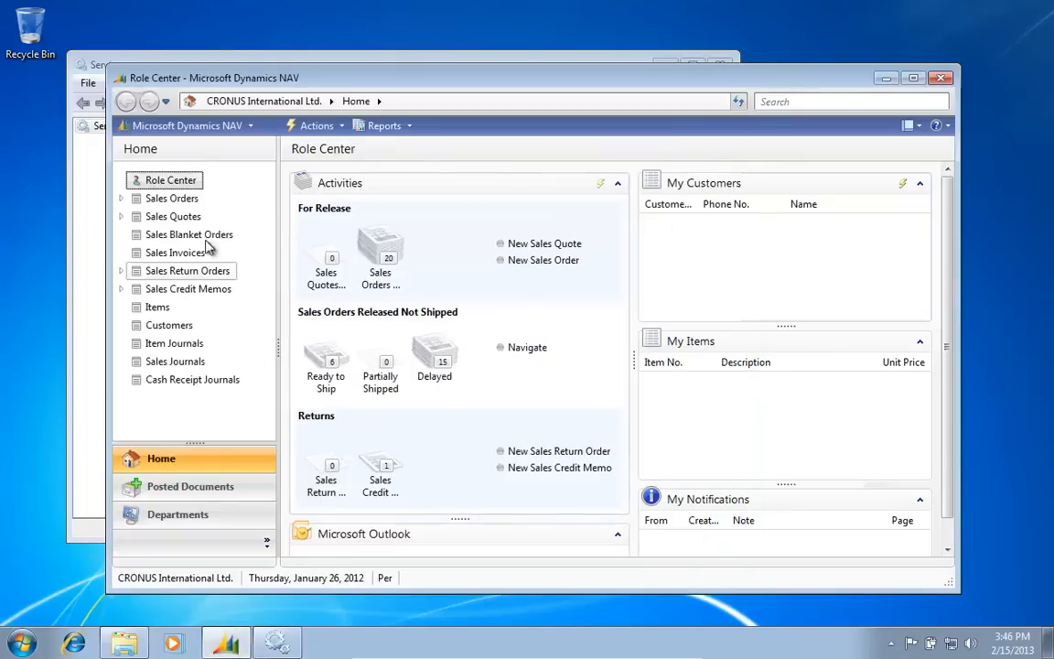
Step: Open Sales Orders and accept the prompt to reconnect to the server
click(169, 199)
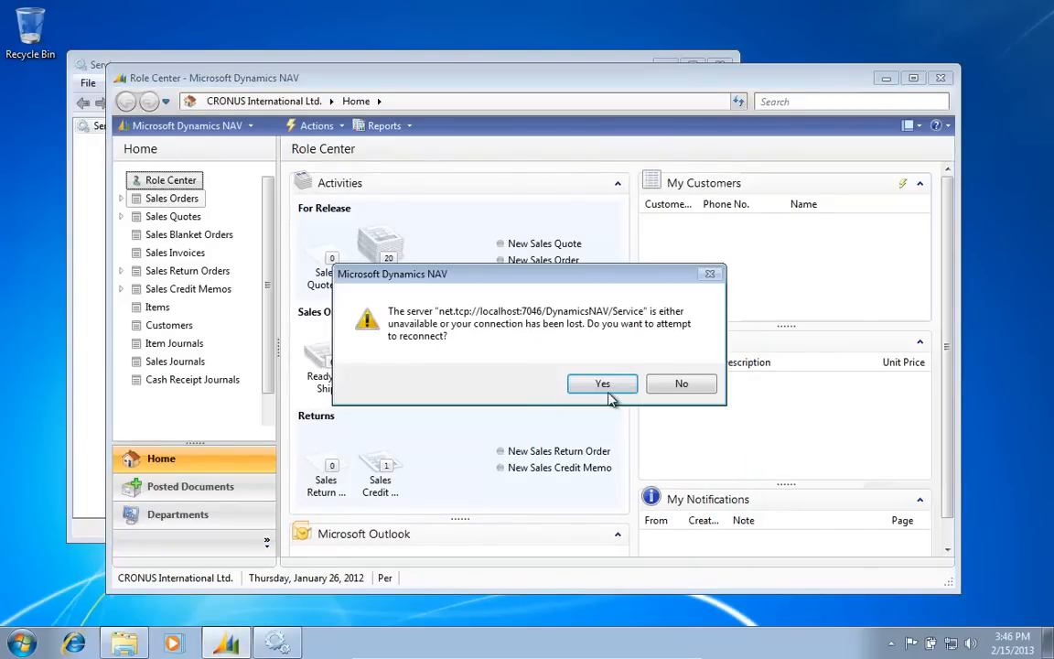
click(604, 387)
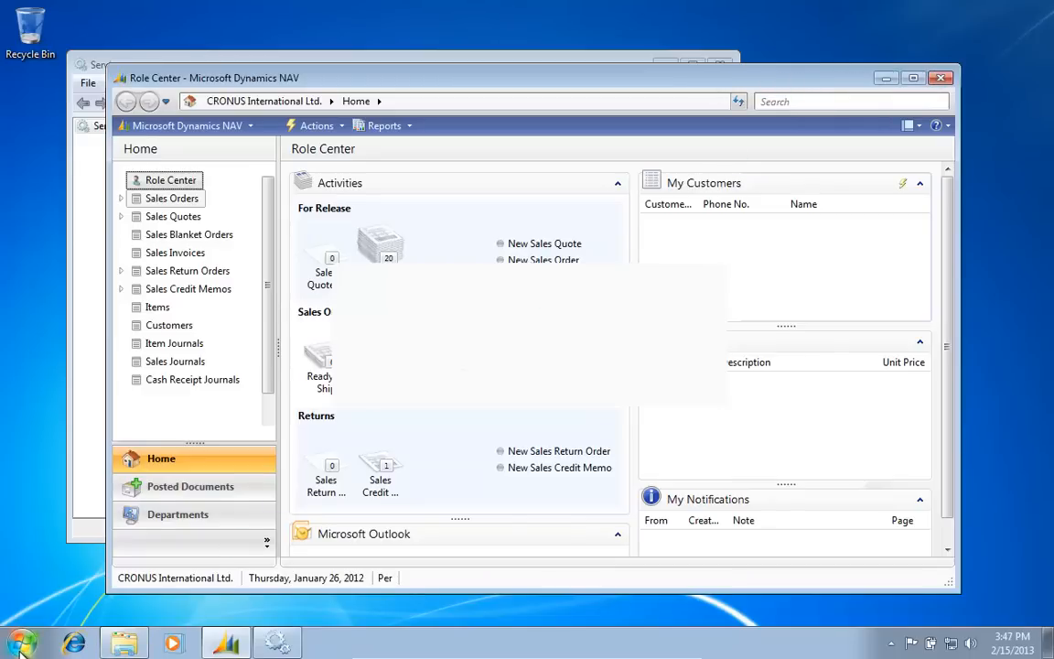
Step: Launch a new Microsoft Dynamics NAV 2009 R2 session from the 'nav' search
key(super)
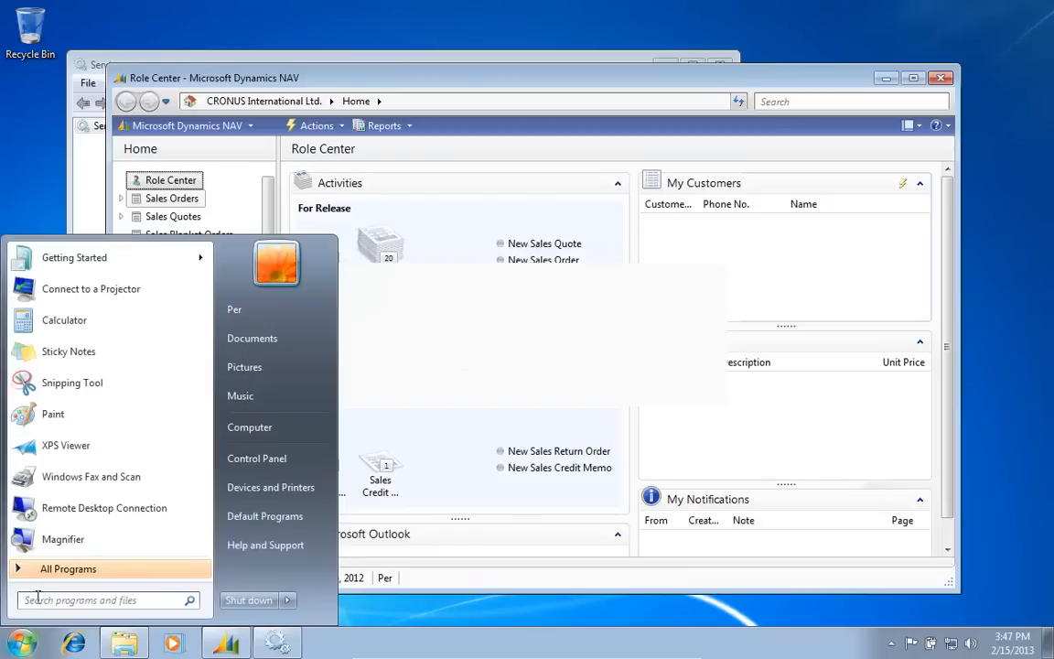
text(nav)
key(Return)
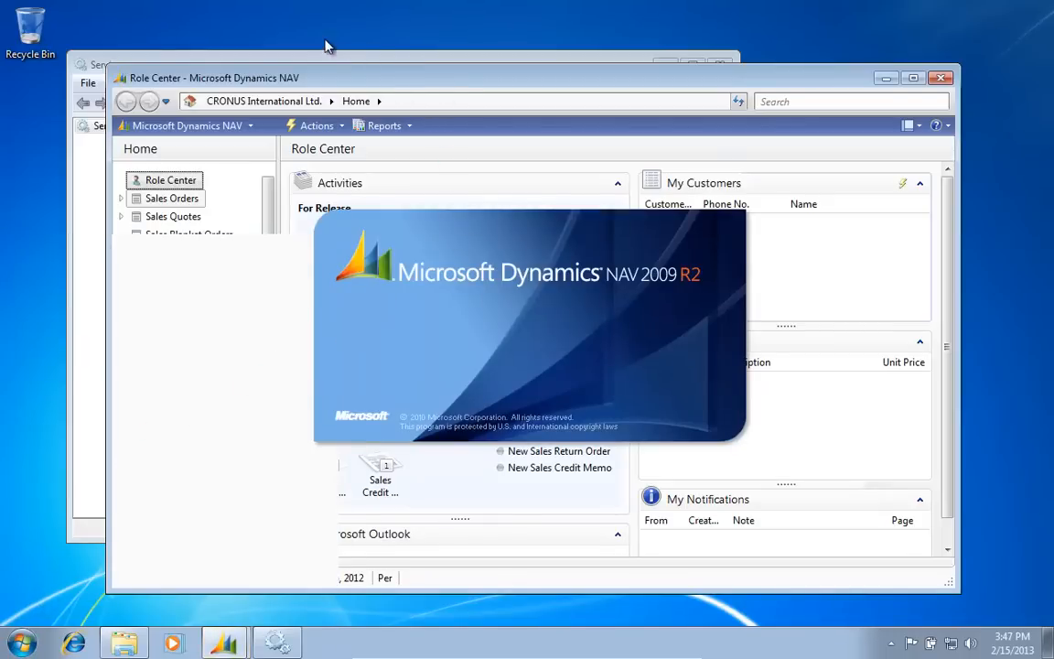
Step: Decline retrying in the old client, dismiss its lost-connection error, and minimize Services and Explorer
click(92, 68)
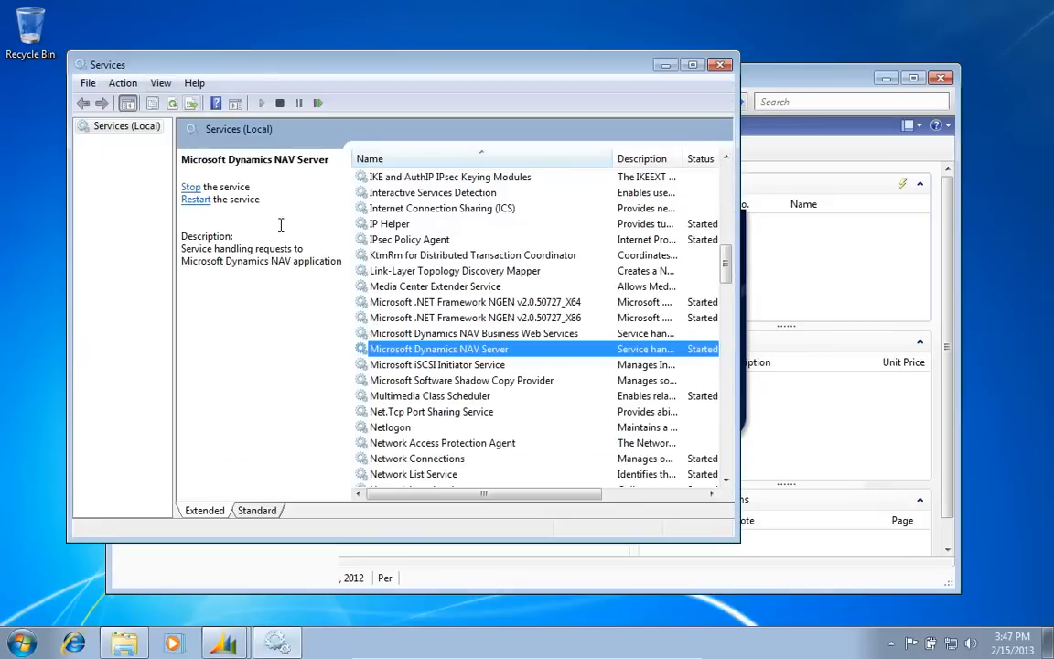
click(828, 89)
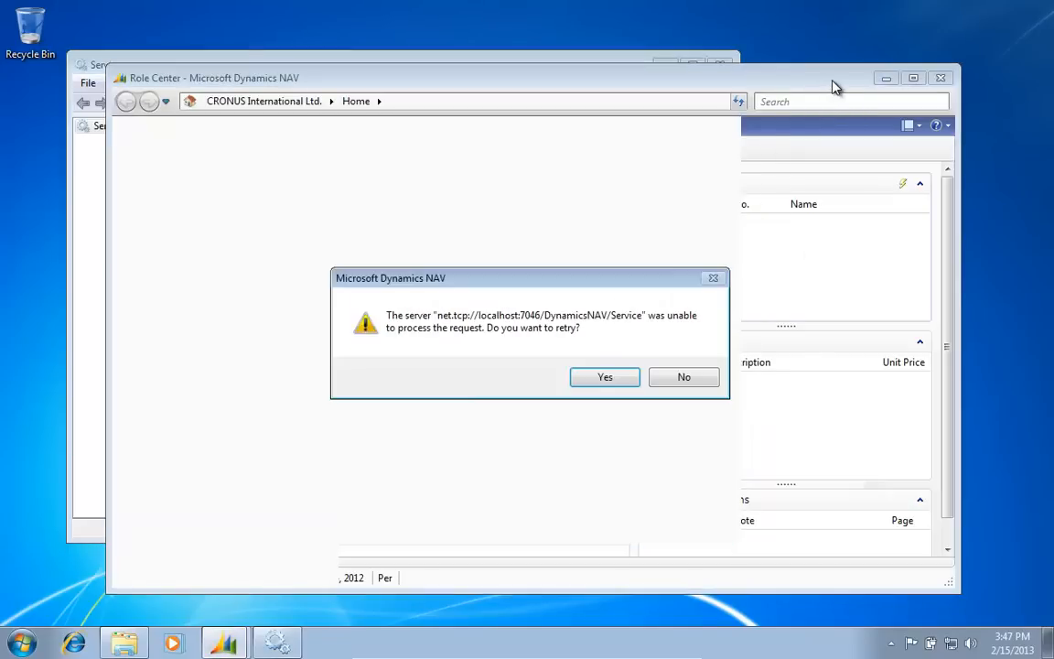
click(698, 382)
click(685, 376)
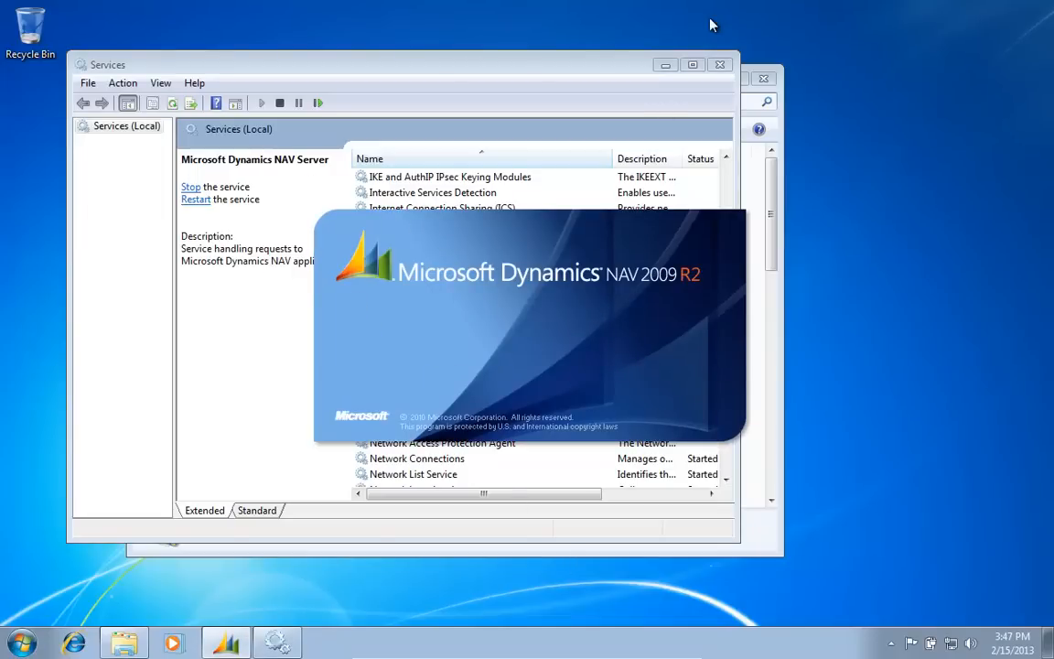
click(665, 65)
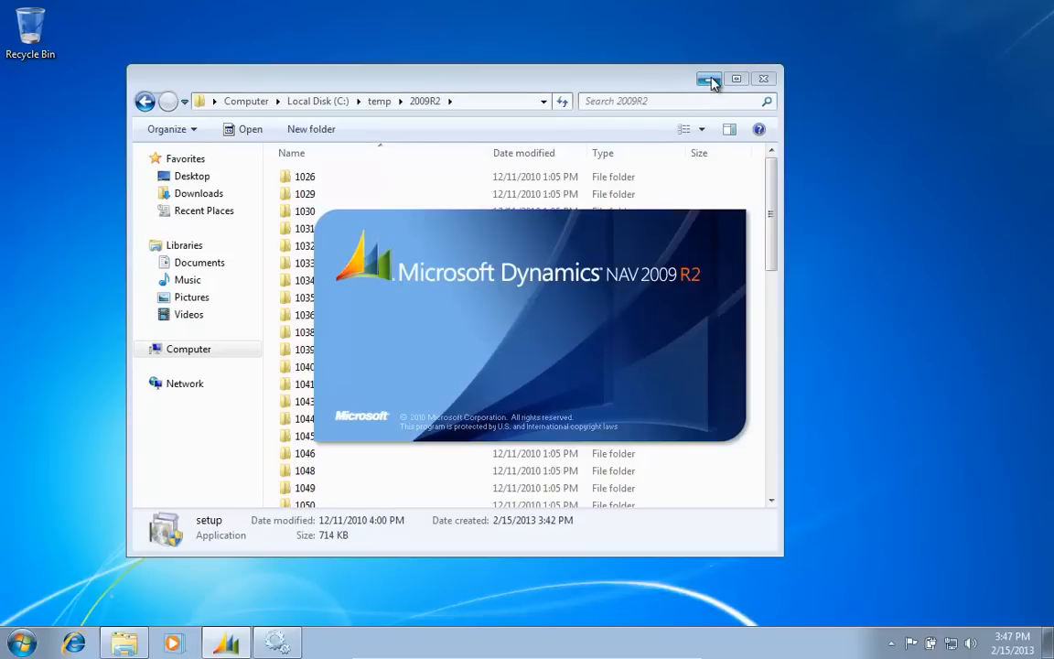
click(710, 81)
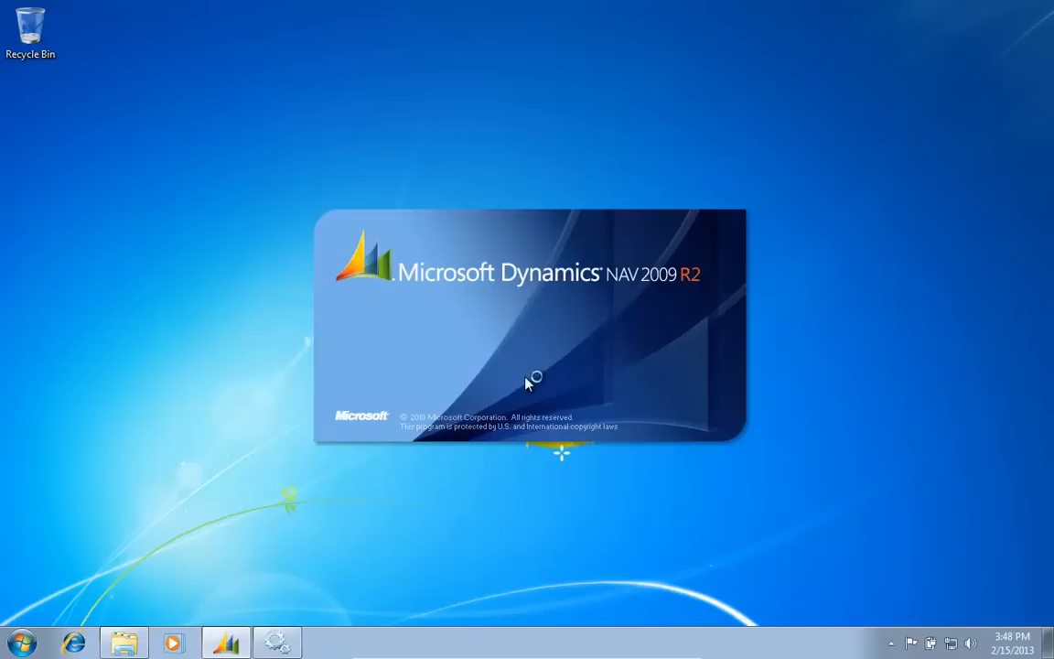
Step: Connect NAV 2009 R2 to the pasted server address on port 7146, then close the Role Center
click(683, 378)
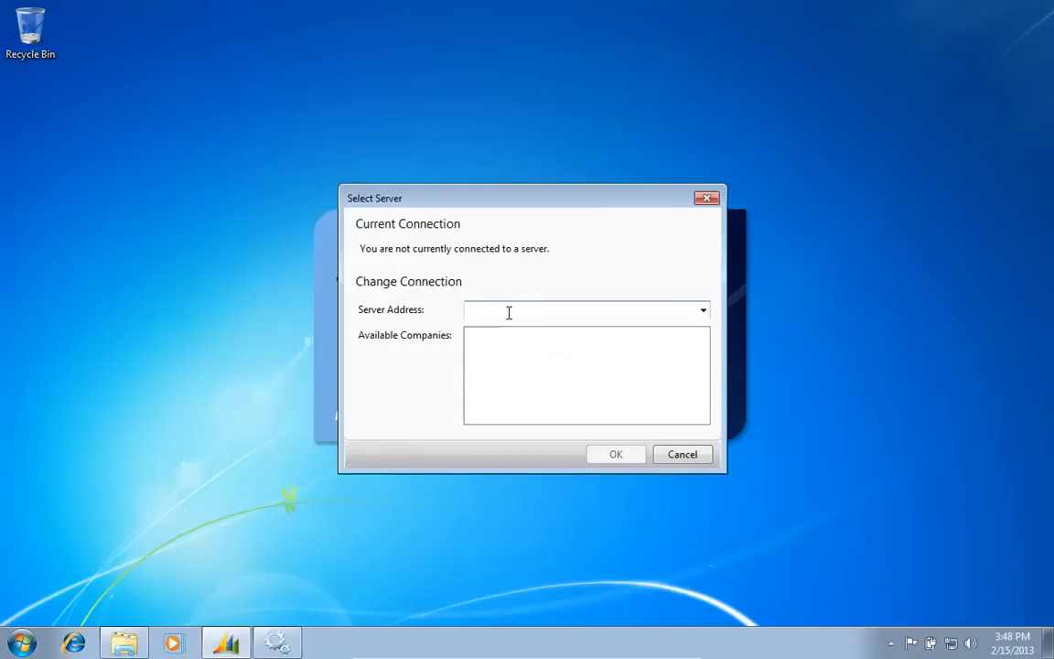
right_click(508, 313)
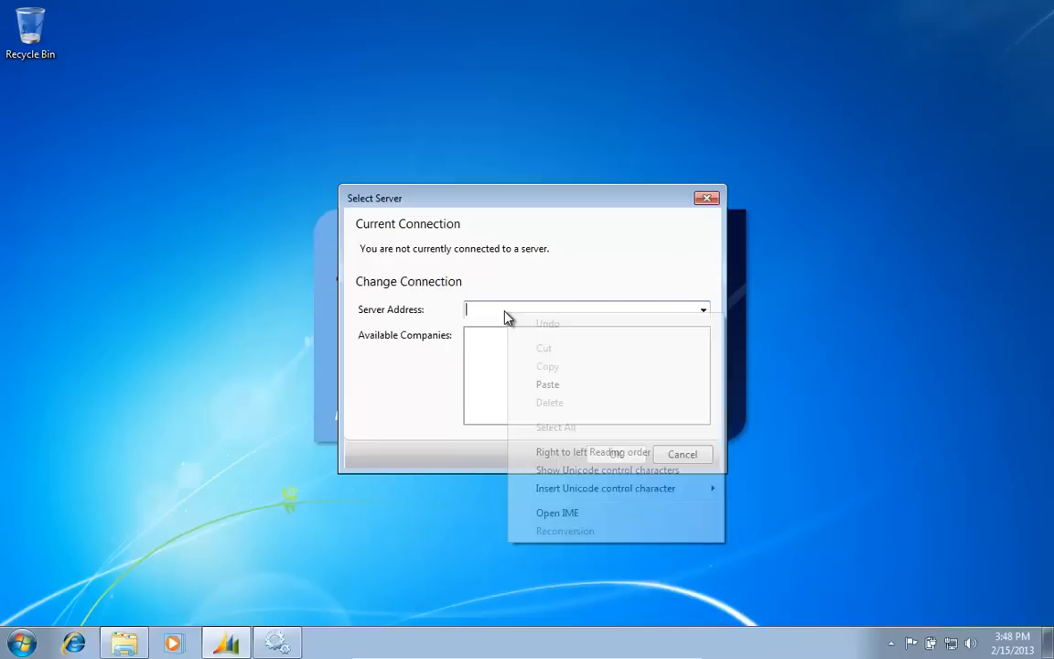
click(549, 385)
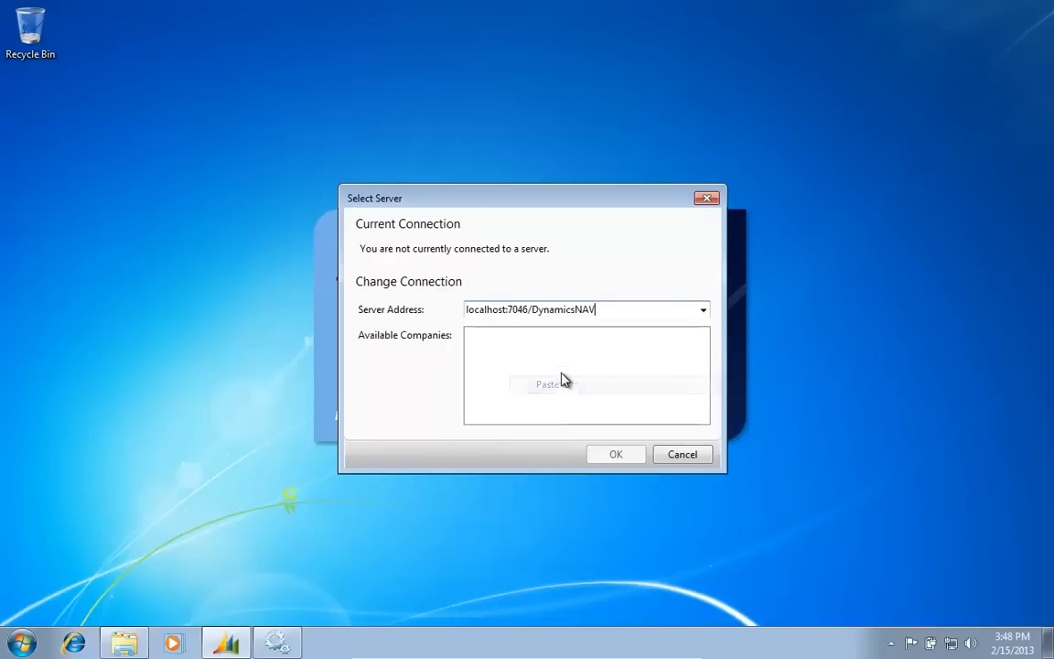
click(518, 310)
key(BackSpace)
text(1)
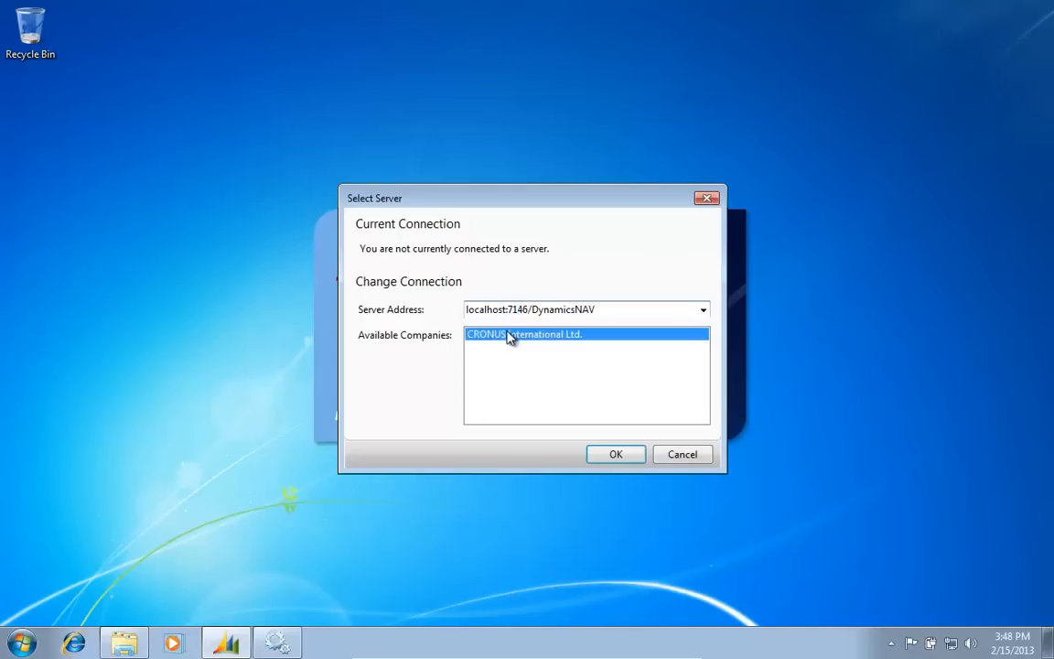
click(619, 463)
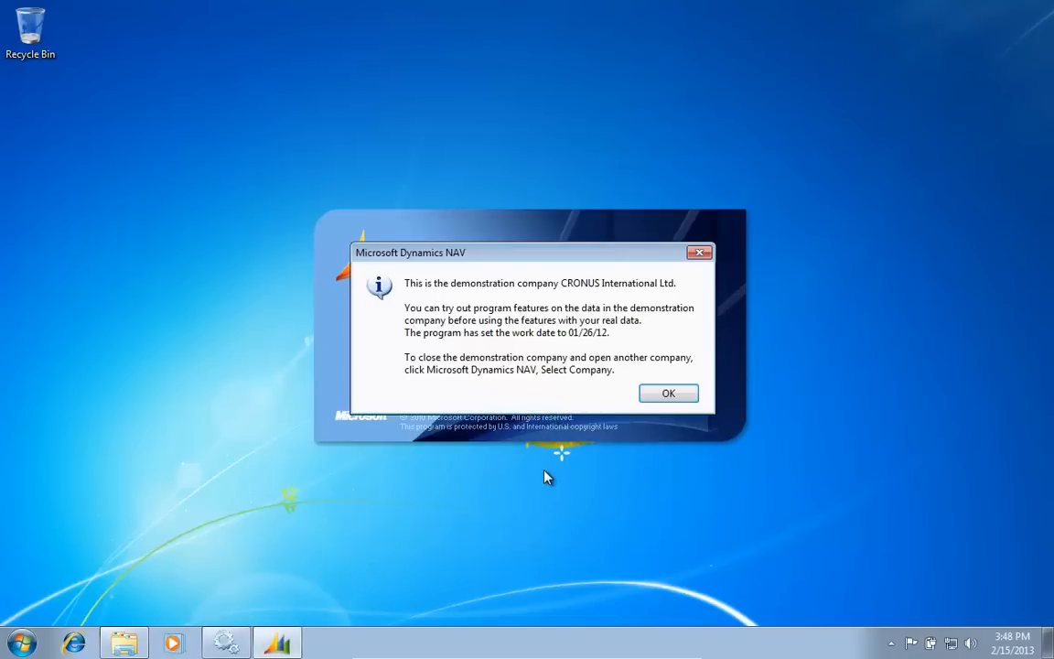
click(691, 404)
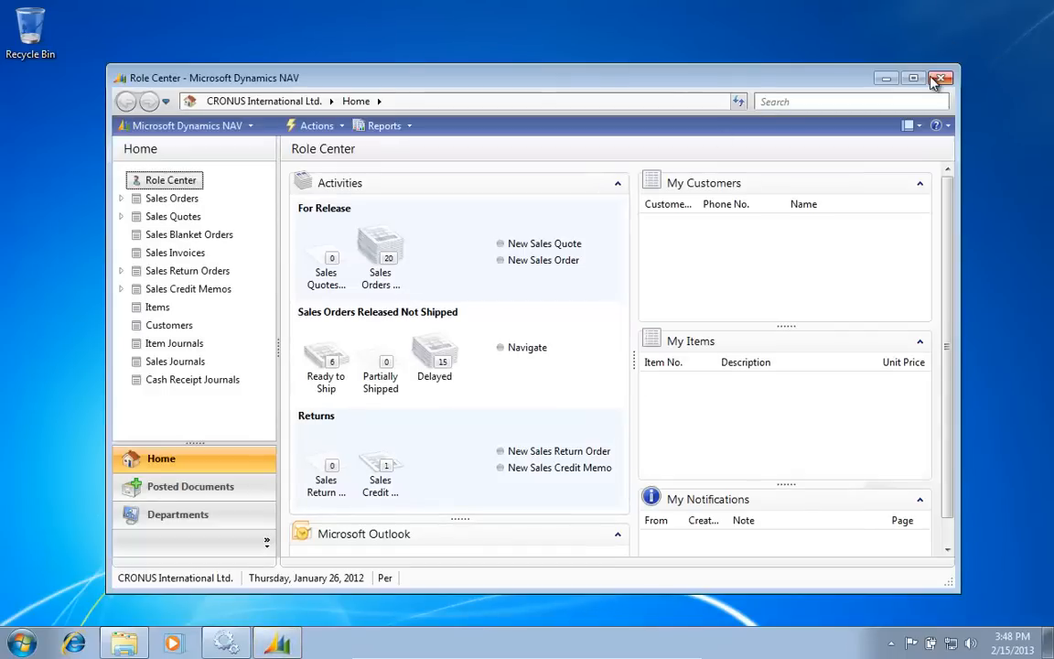
click(940, 78)
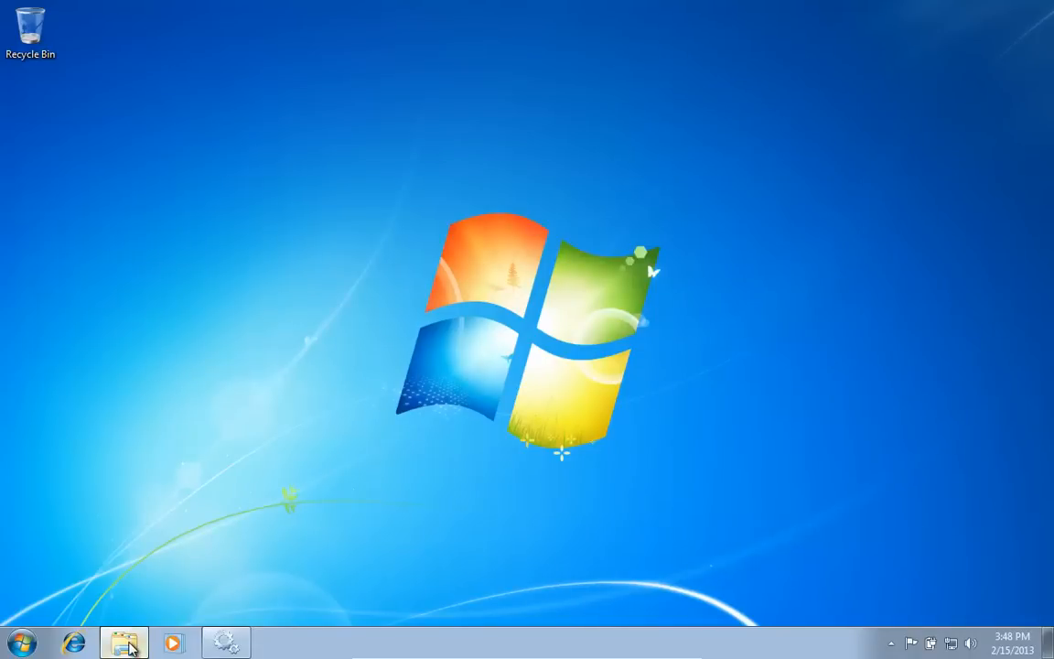
Step: Browse to C:\temp\2013 and run setup, approving the User Account Control prompt
click(125, 641)
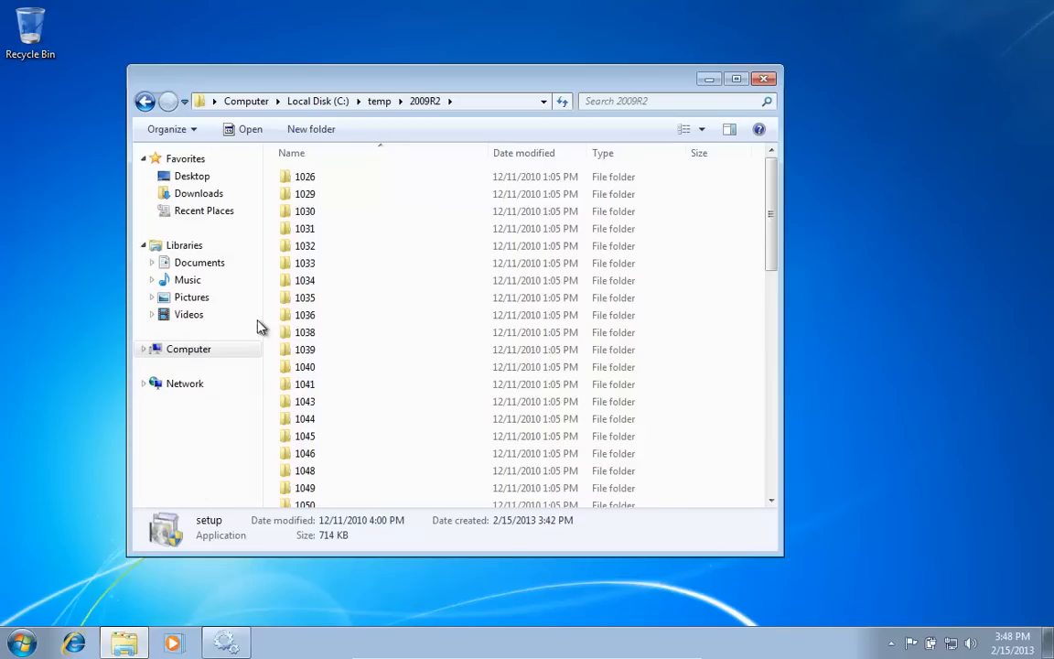
click(381, 100)
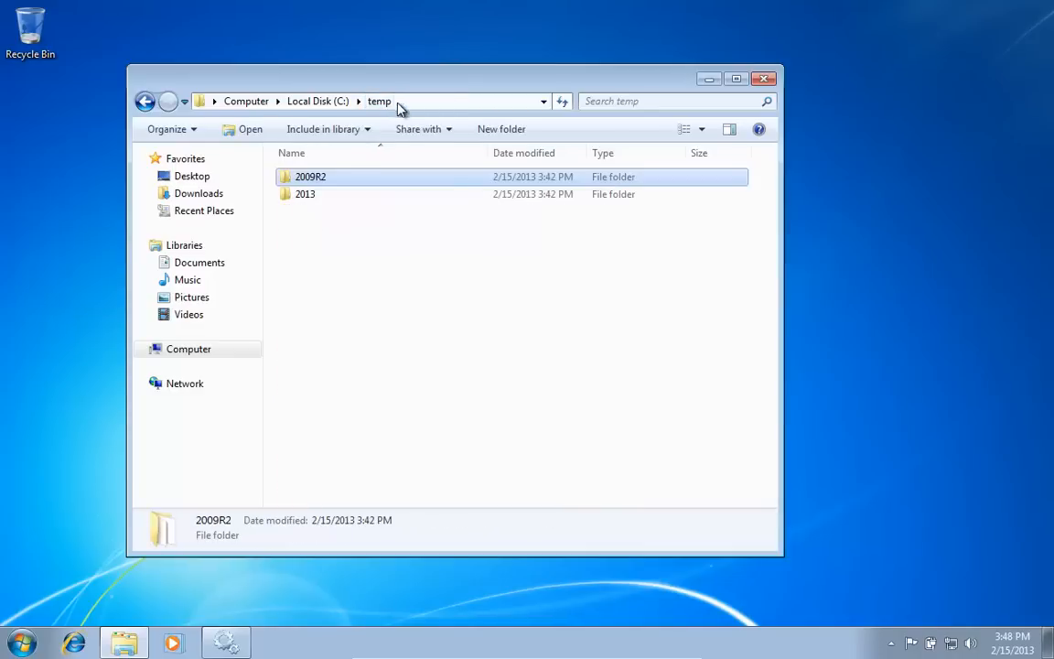
double_click(302, 194)
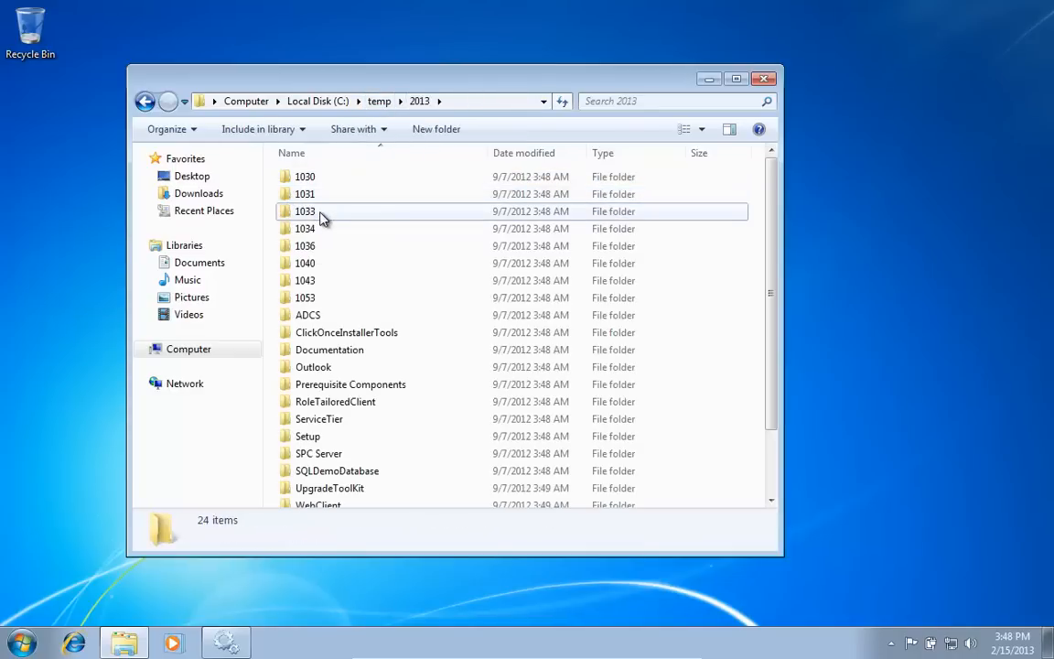
key(s)
key(Down)
key(Down)
key(Down)
key(Down)
key(Down)
key(Down)
key(Down)
key(Down)
key(Down)
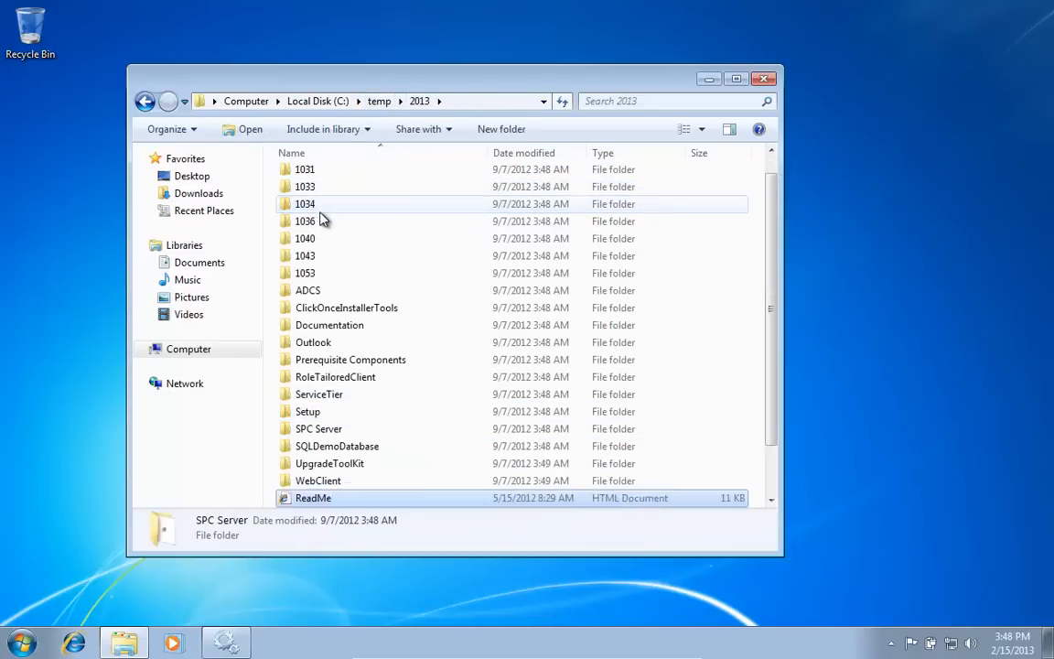
key(Up)
key(Up)
key(Return)
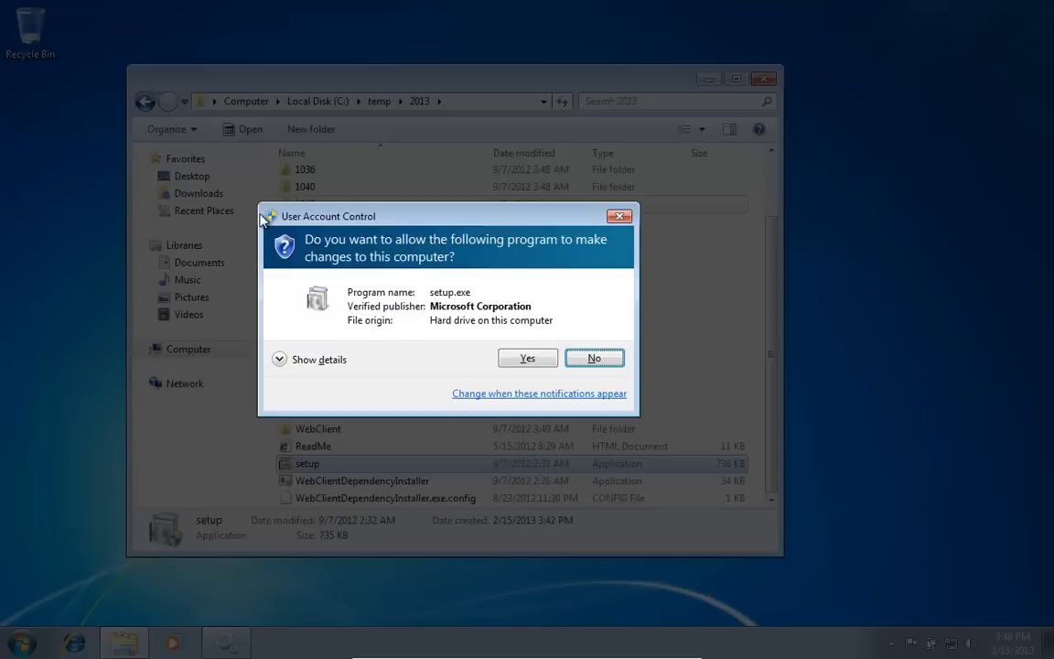
click(529, 359)
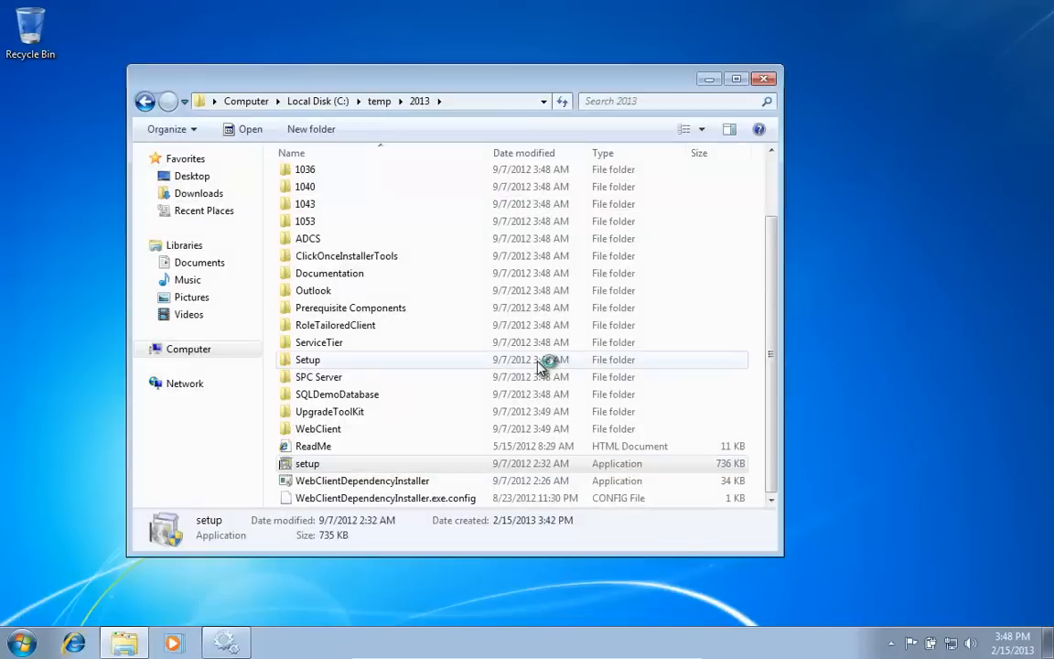
Step: Accept the license, install the NAV 2013 demo past the Outlook warning, view the problem report, and close
click(707, 504)
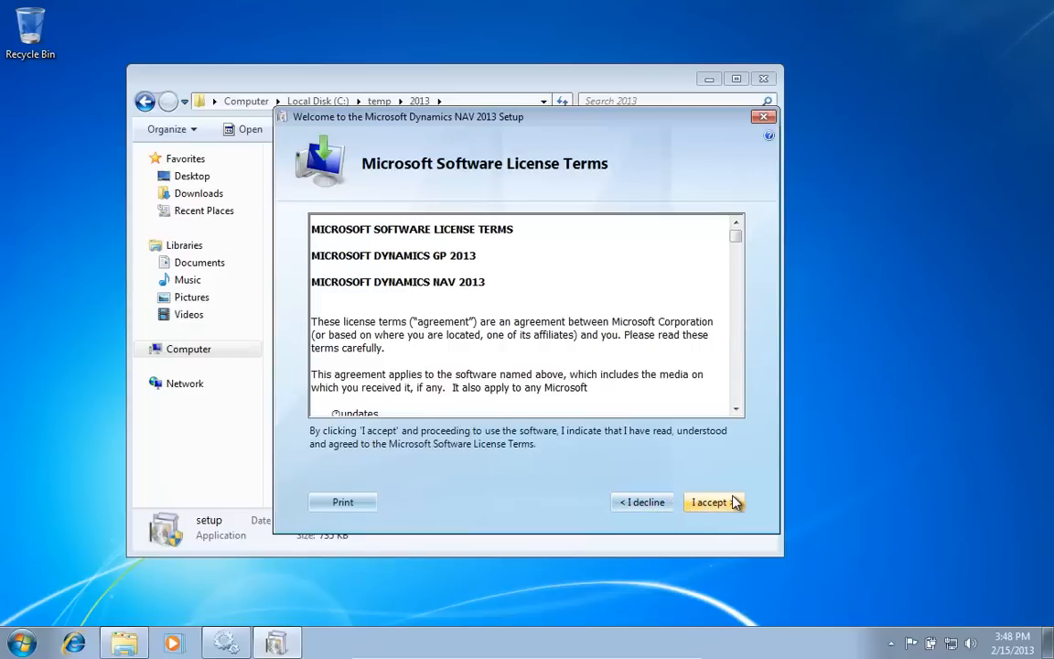
click(728, 505)
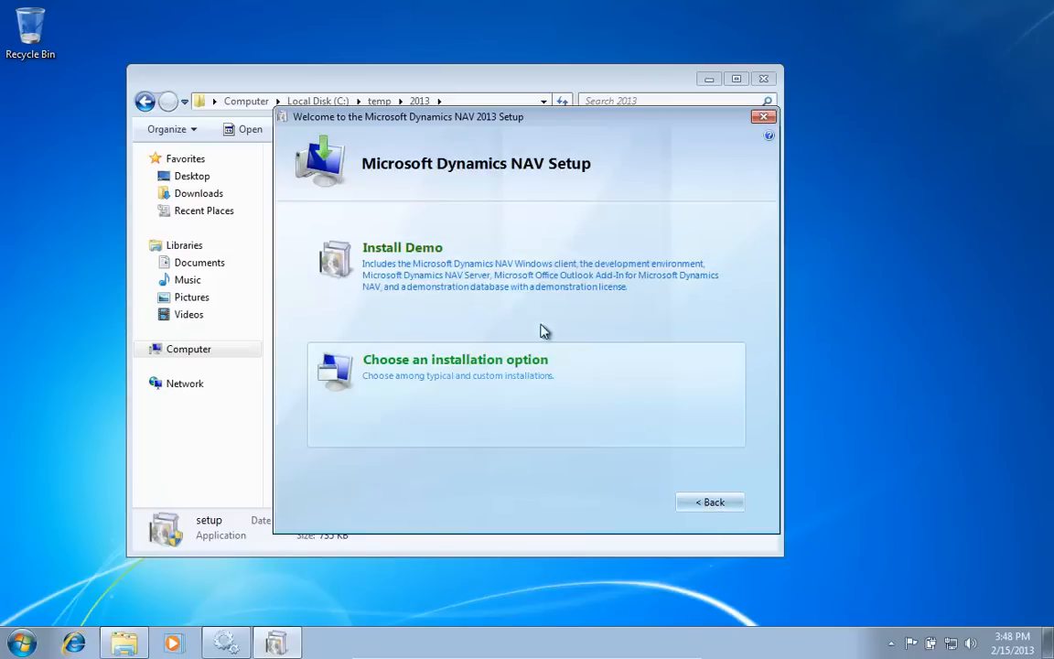
click(481, 288)
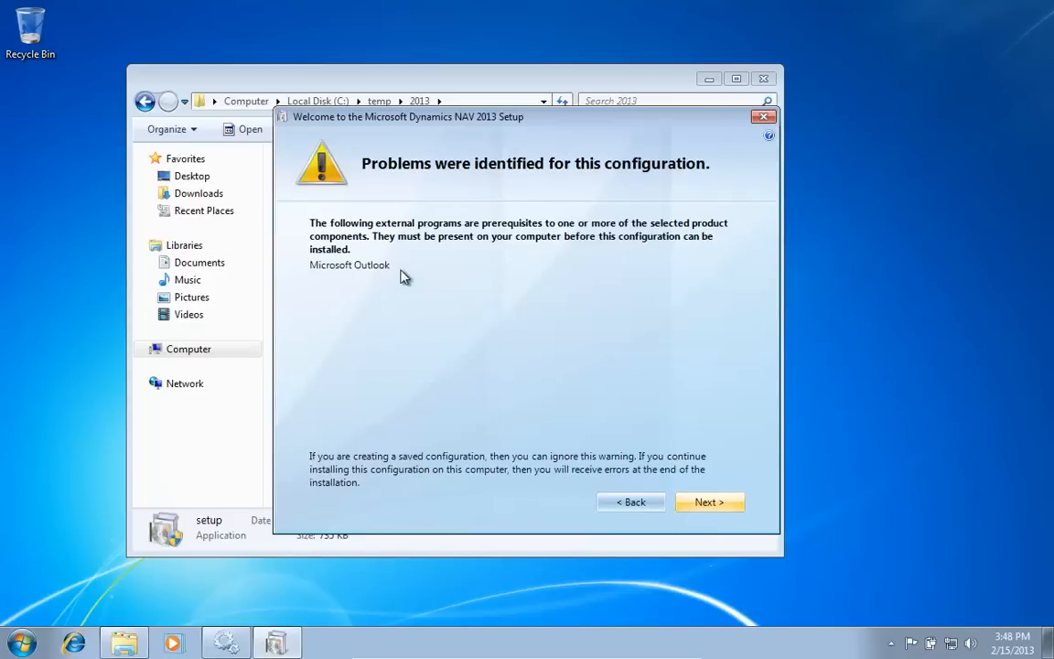
click(701, 504)
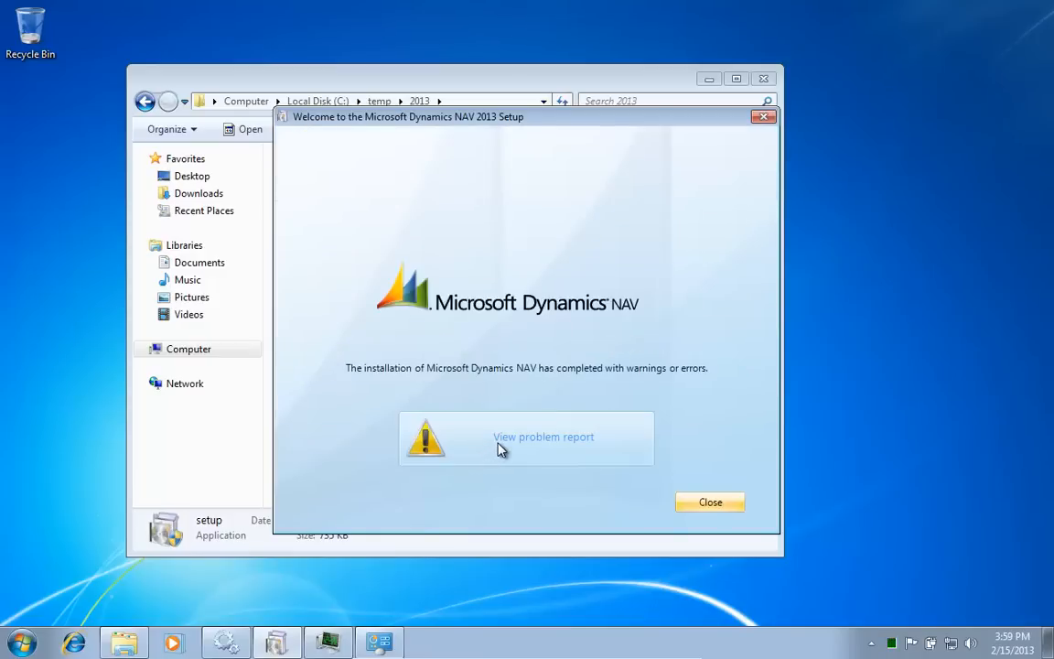
click(500, 443)
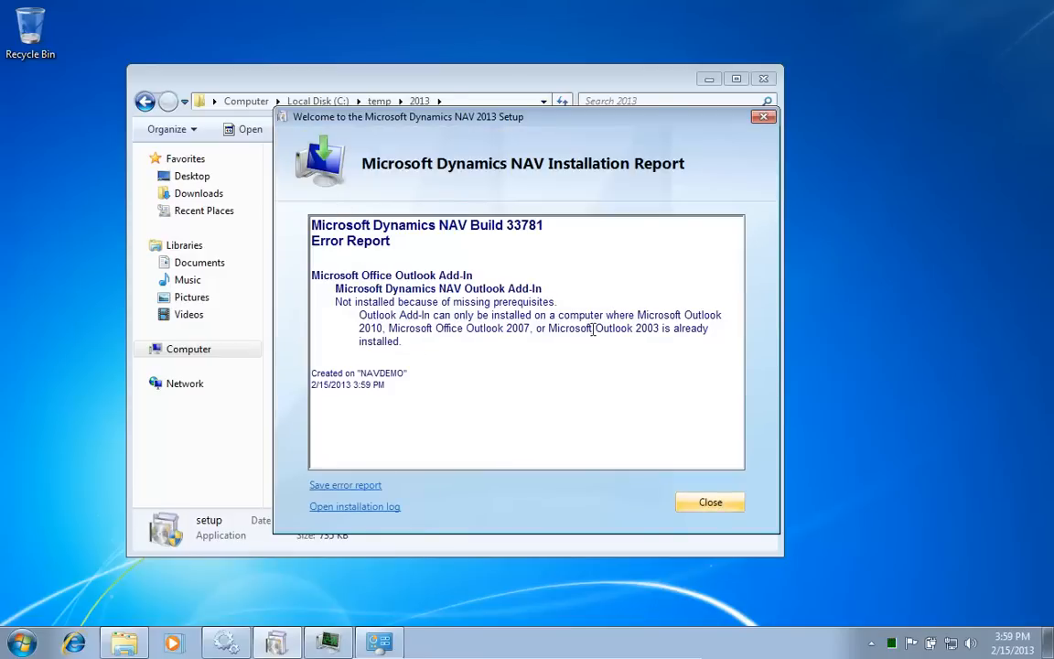
click(700, 506)
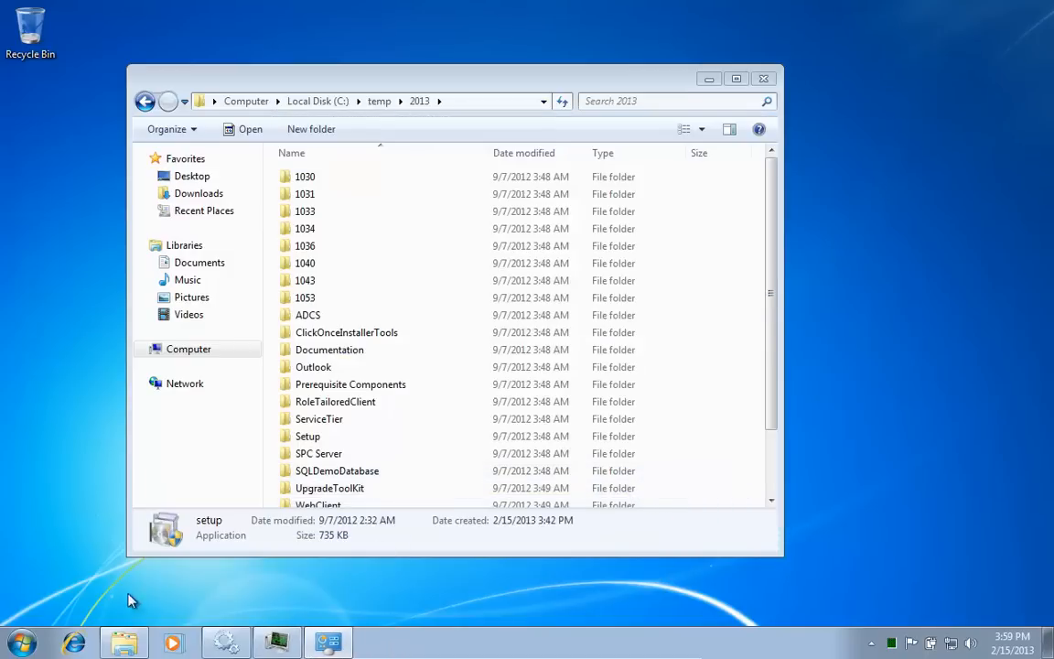
Step: Launch Microsoft Dynamics NAV 2013, acknowledge the CRONUS demo notice, and close the client
click(18, 645)
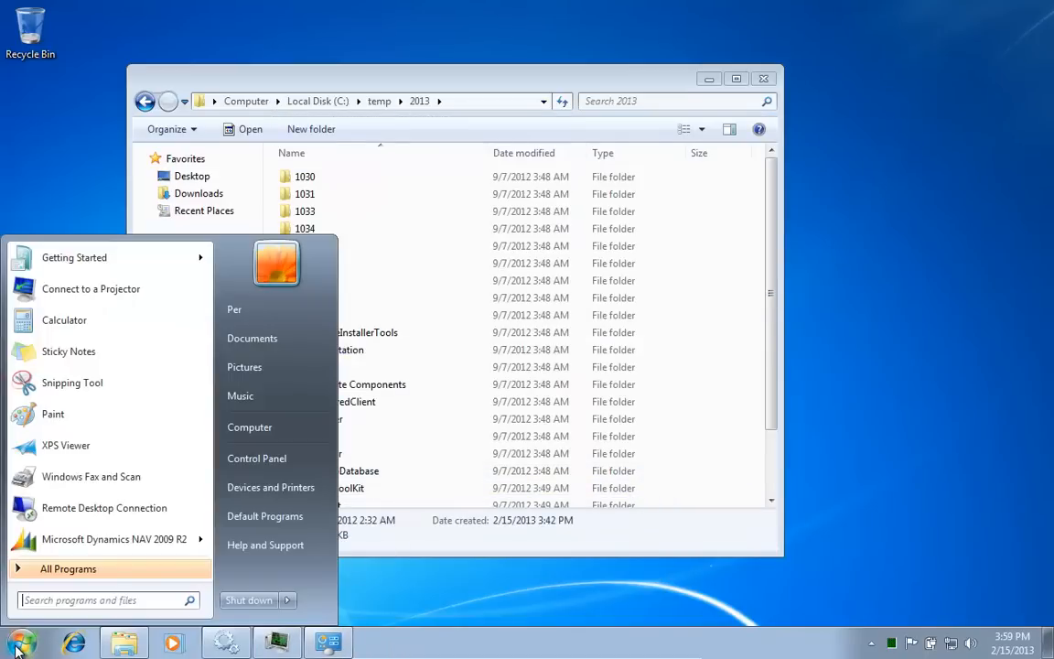
text(nav)
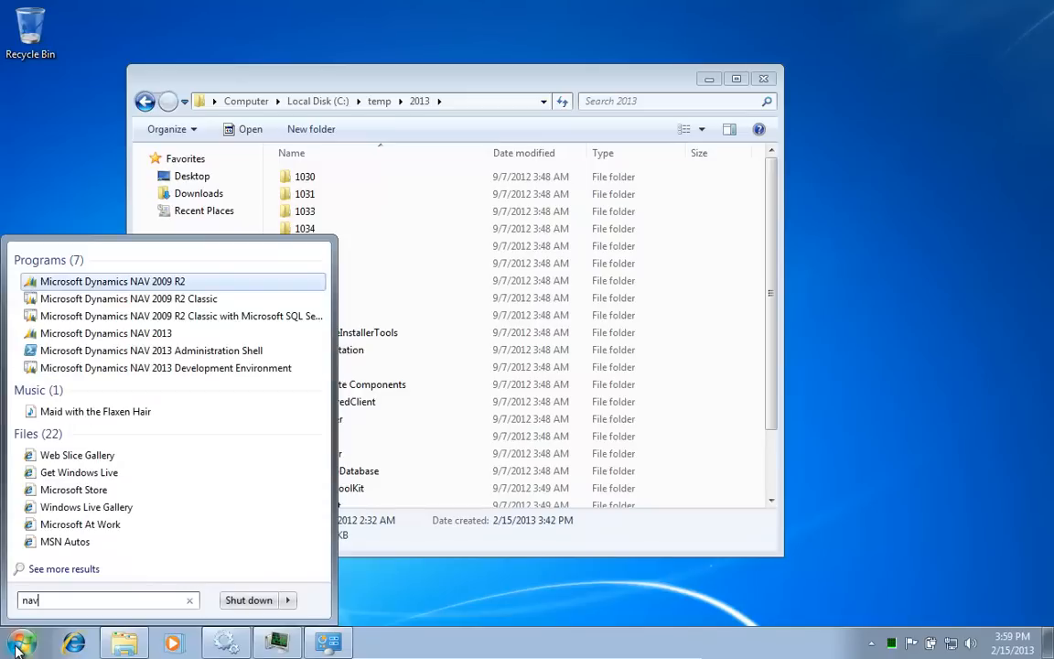
key(Down)
key(Down)
key(Down)
key(Return)
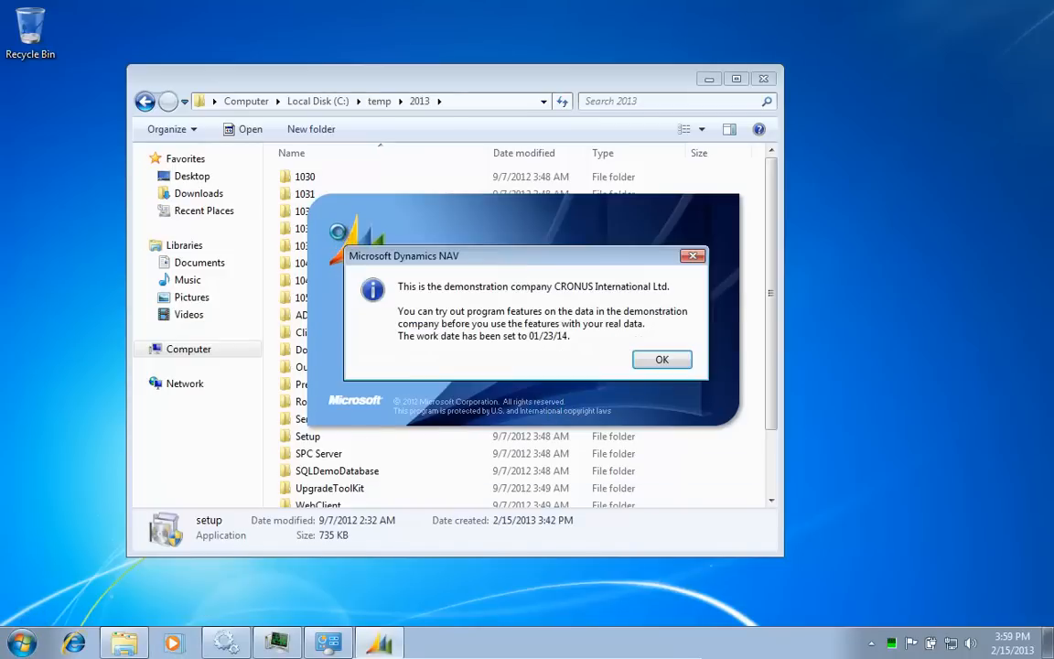
click(672, 358)
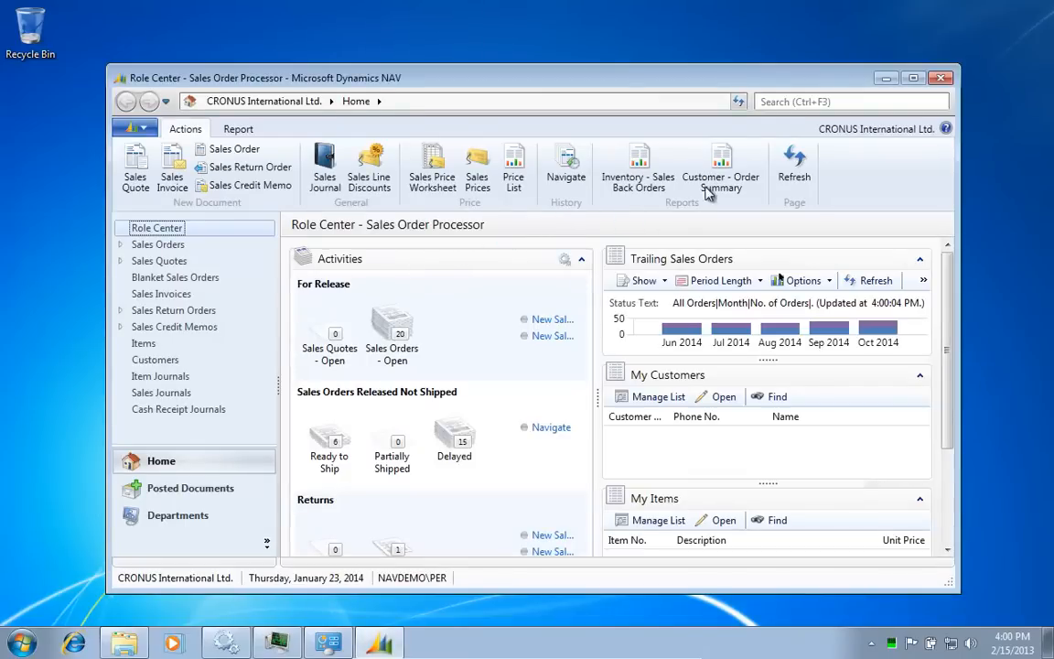
click(940, 80)
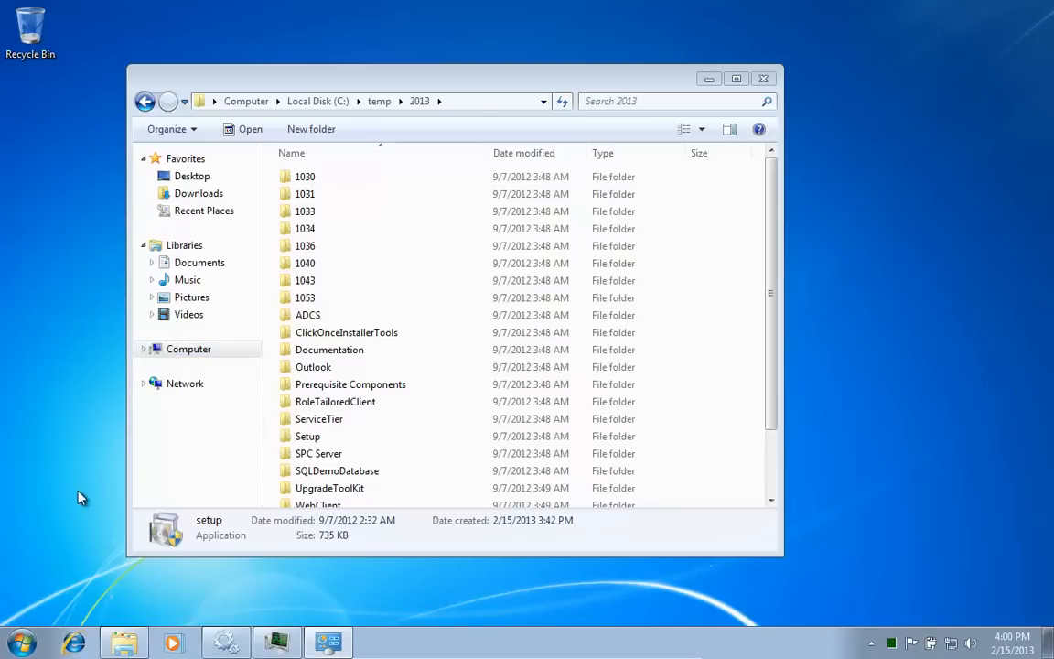
Step: Launch Microsoft Dynamics NAV 2009 R2 Classic with SQL Server from the 'nav' search
click(28, 638)
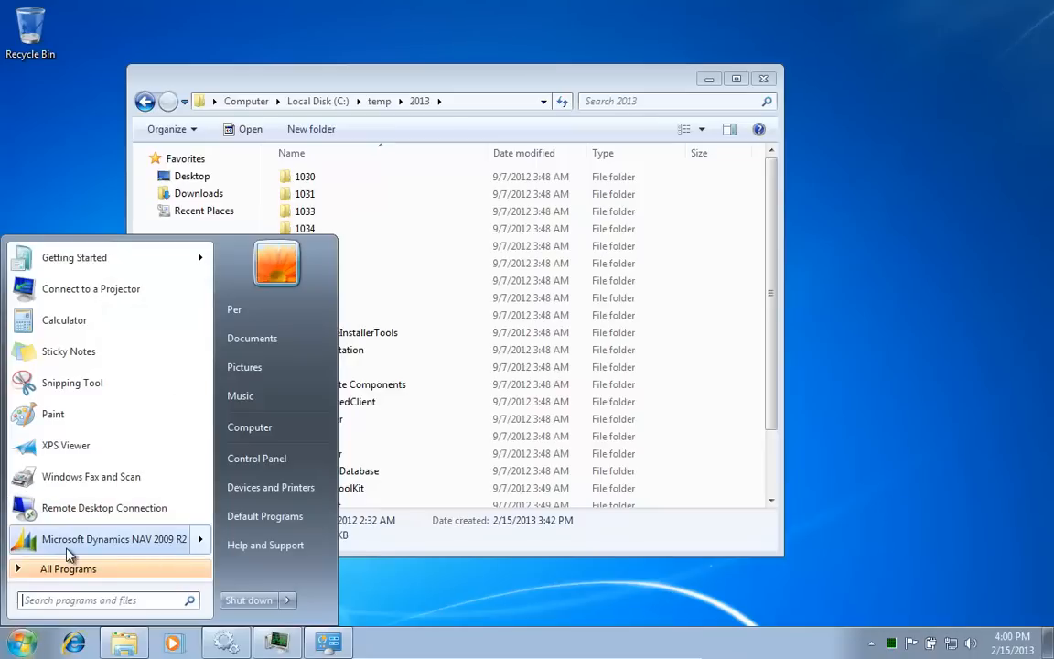
mouse_move(68, 554)
text(nav)
key(Down)
key(Down)
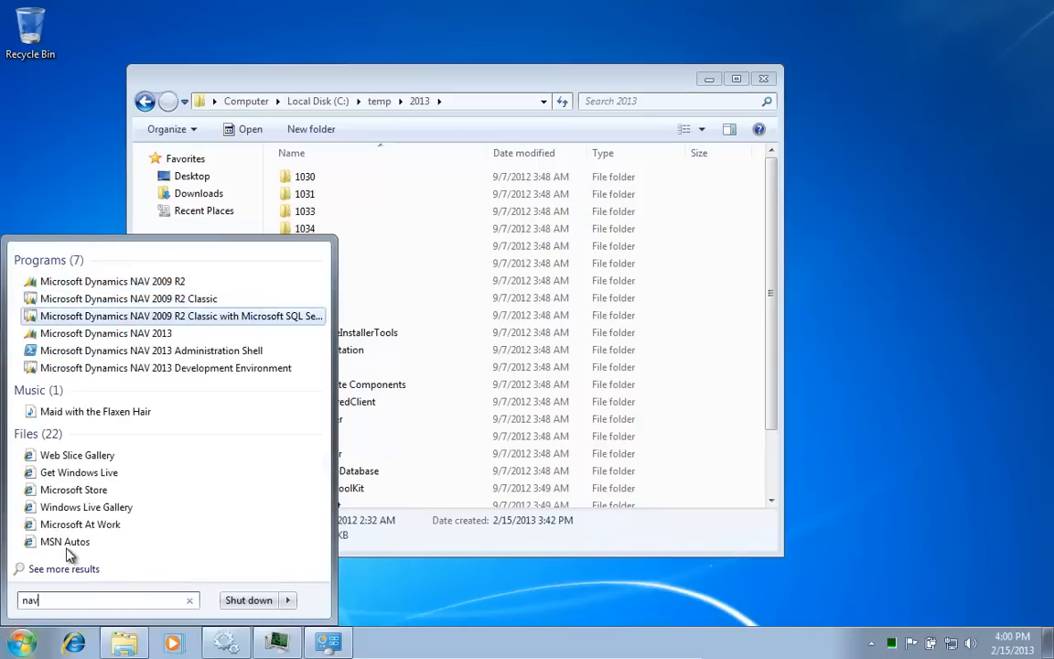
key(Return)
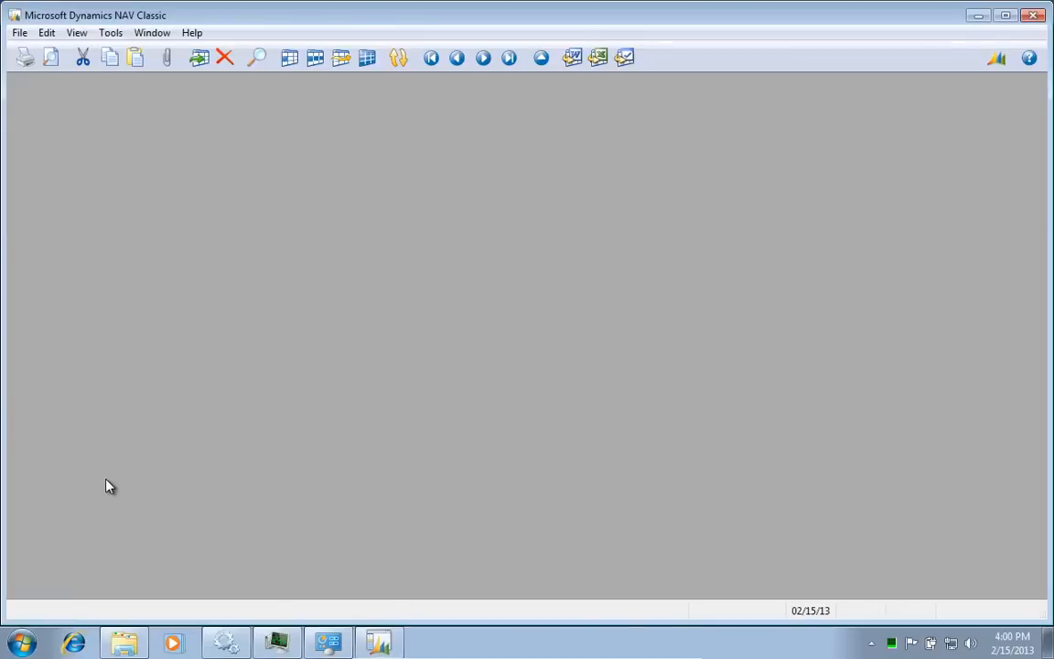
key(alt+f)
key(d)
key(o)
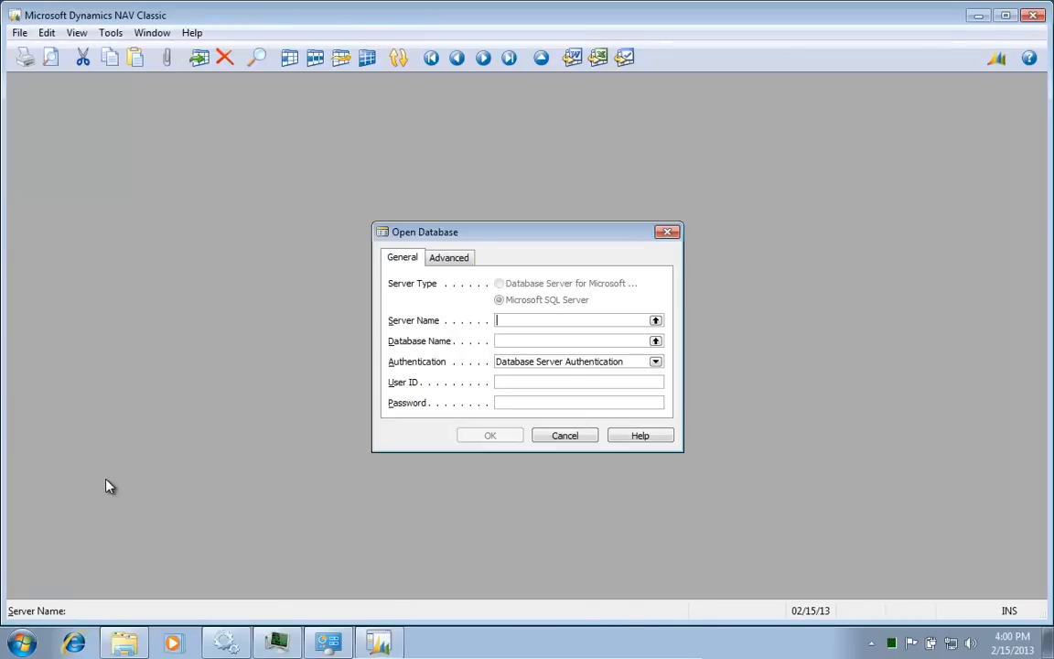
key(Tab)
key(Tab)
text(w)
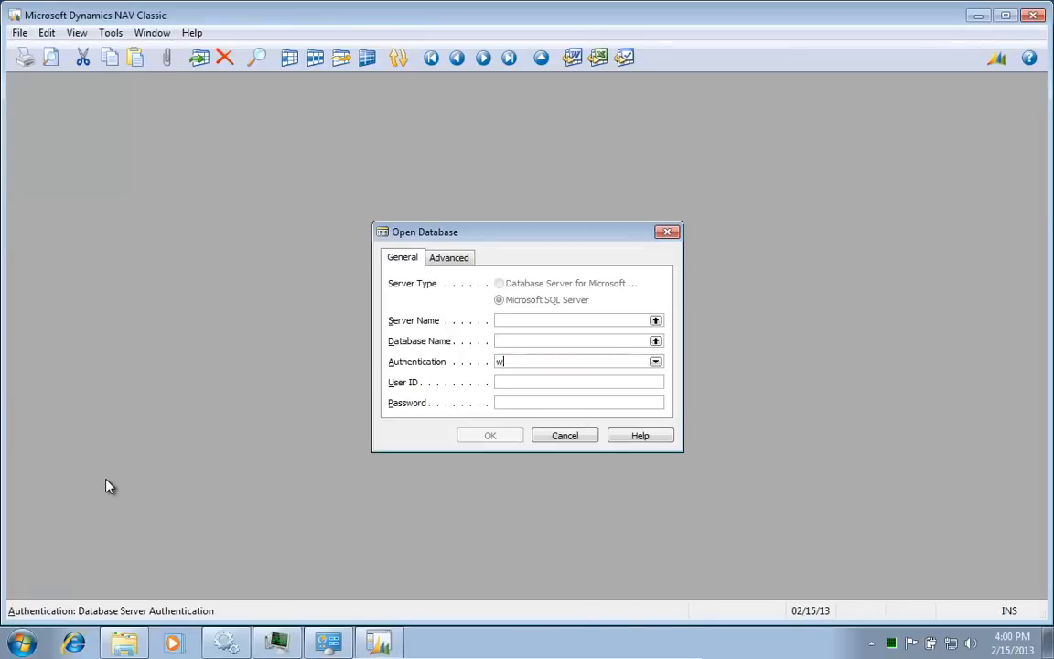
key(shift+Tab)
key(shift+Tab)
key(F6)
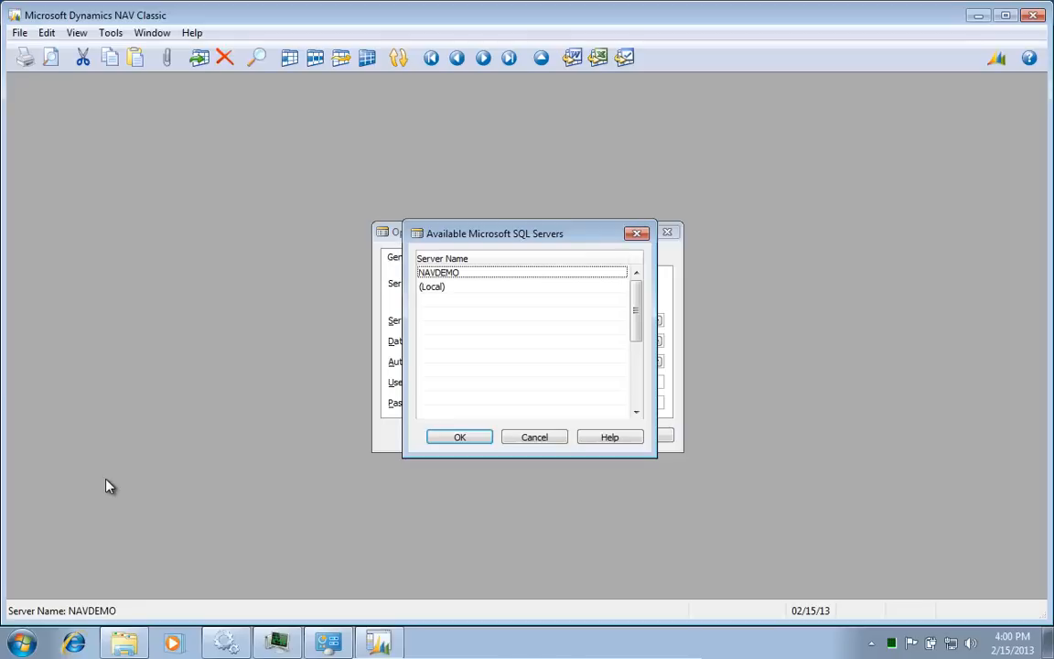
key(Return)
key(End)
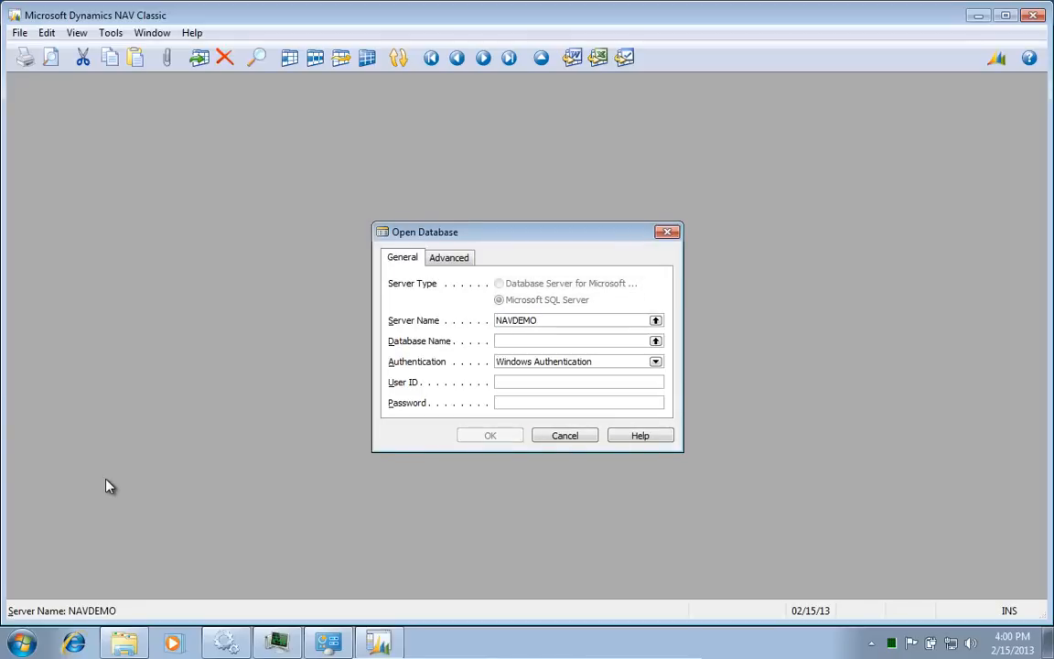
text(\NAVDEMO)
key(Tab)
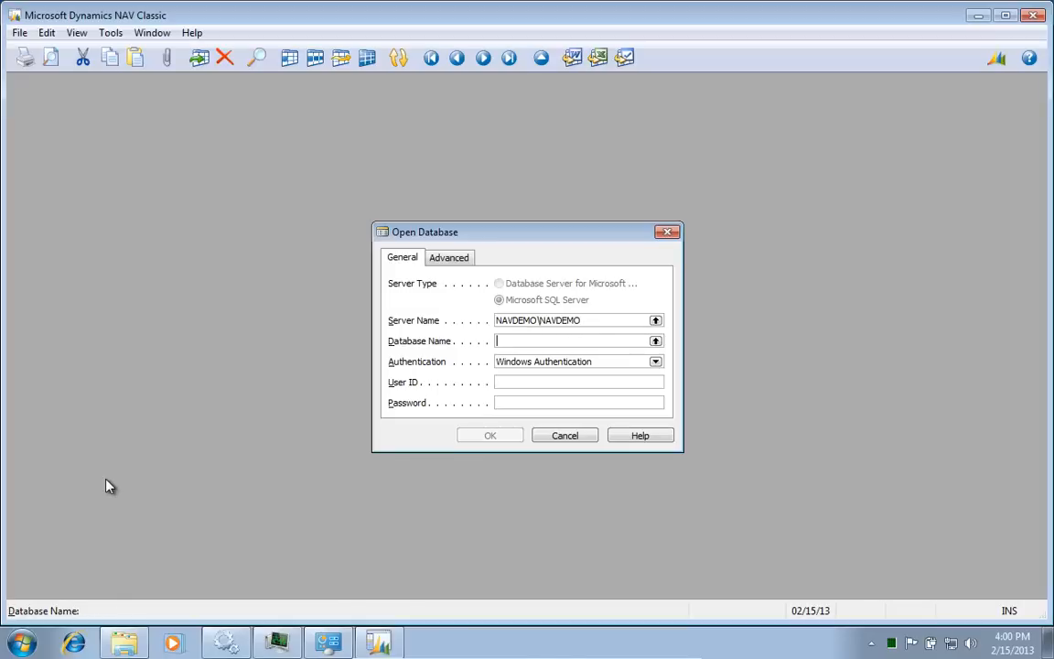
key(F6)
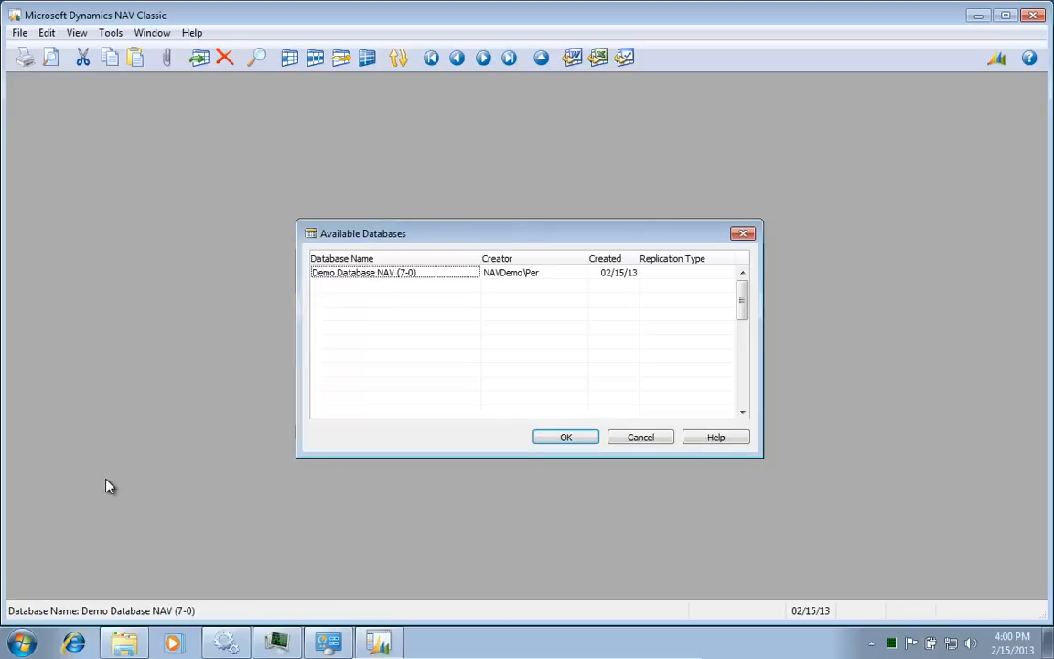
key(Return)
key(Tab)
key(Tab)
key(Tab)
key(Tab)
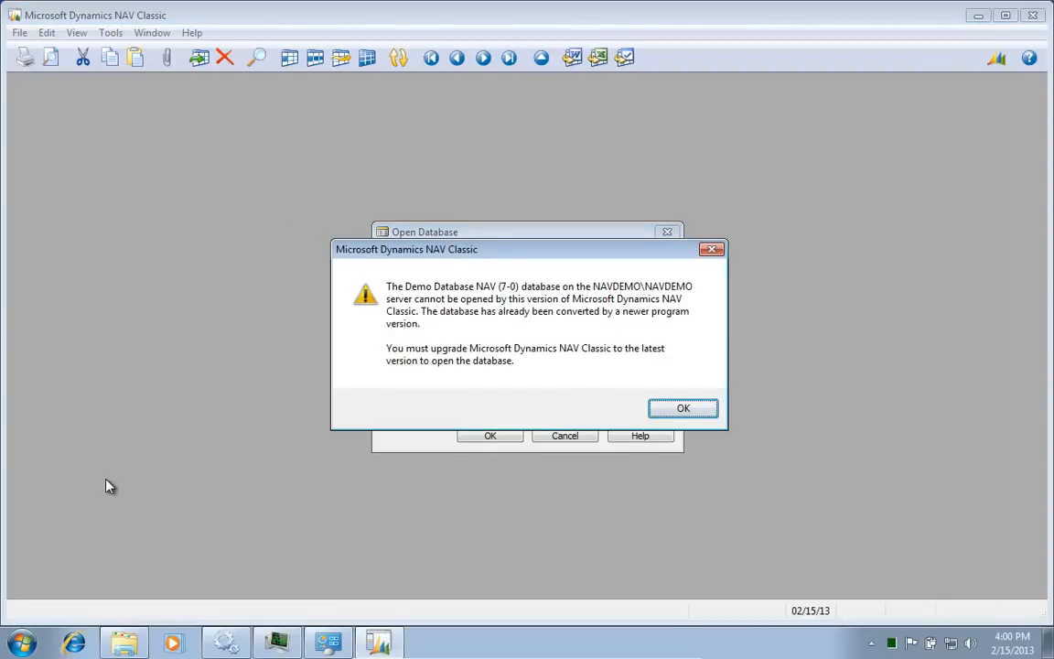
key(Return)
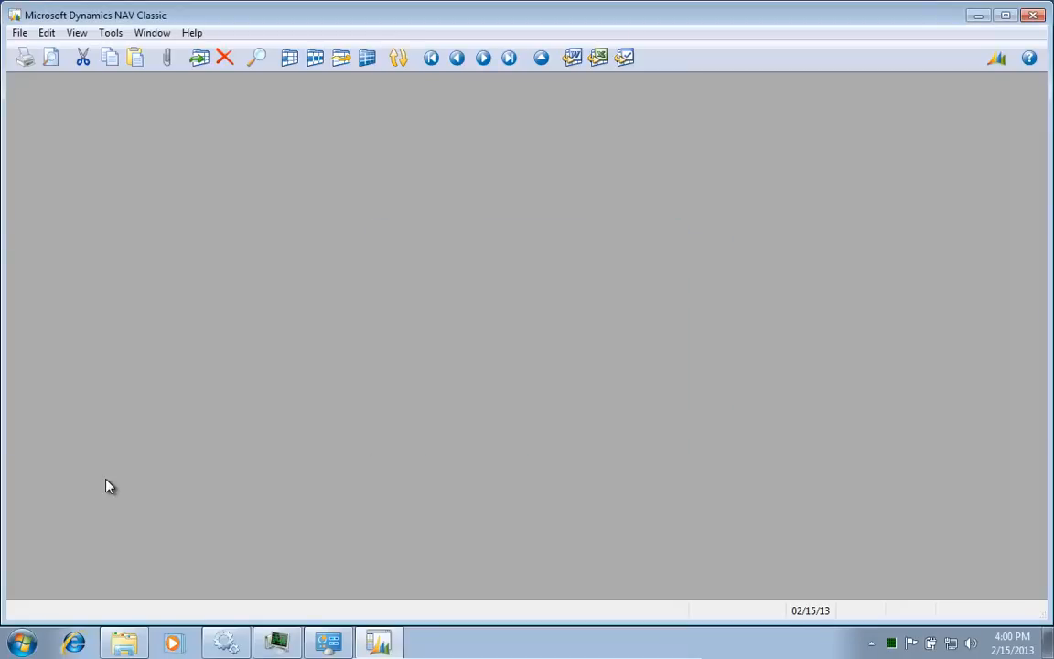
Step: Select the NAVDEMO\NAVDEMO SQL server with Windows Authentication for a new database
key(alt+f)
key(d)
key(Return)
key(Tab)
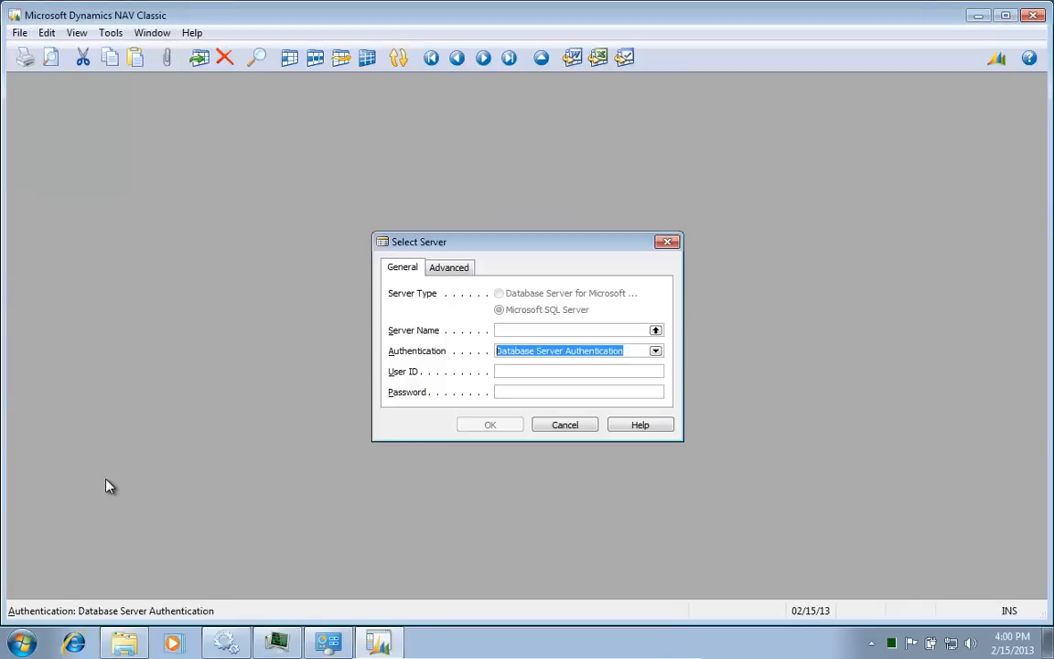
text(W)
key(shift+Tab)
key(F6)
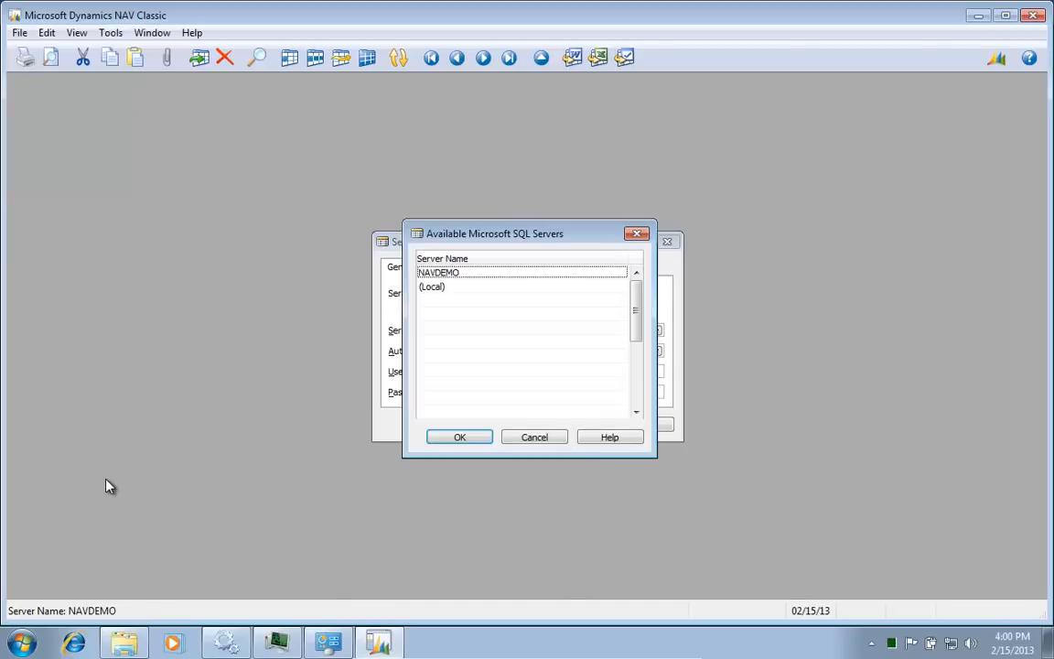
key(Return)
key(F2)
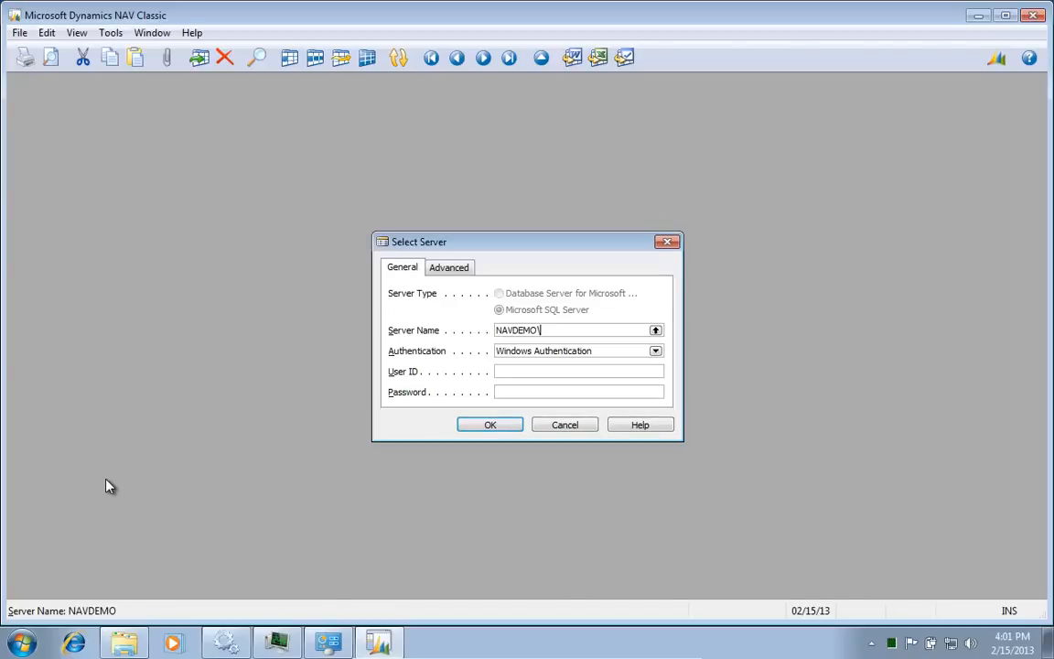
key(Return)
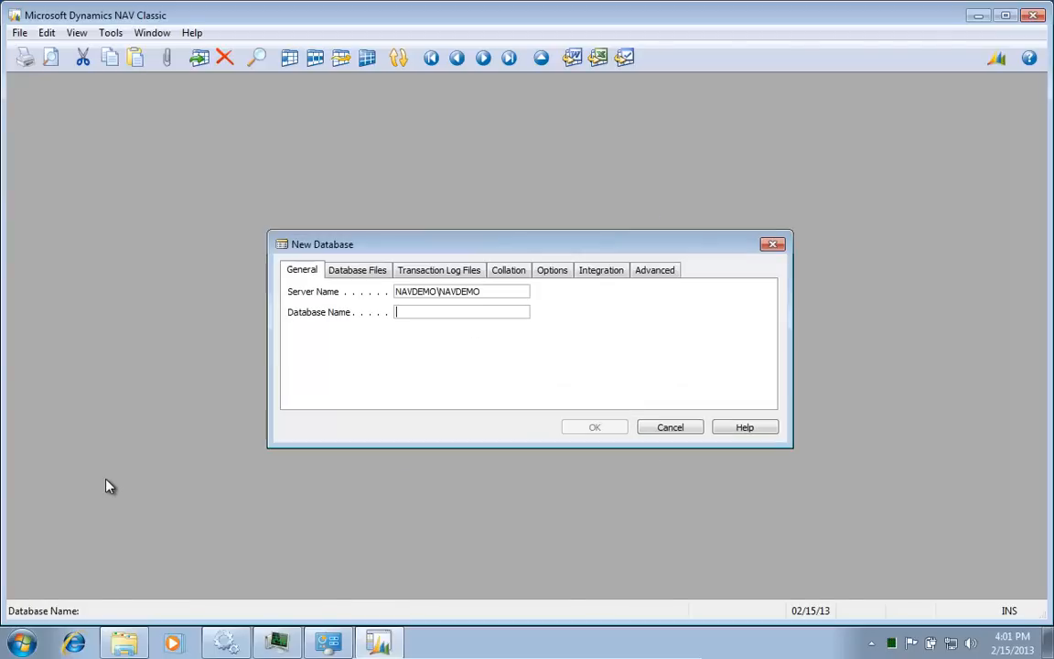
Step: Name the database Test2009R2, set the Standard security model, and create it
text(TE)
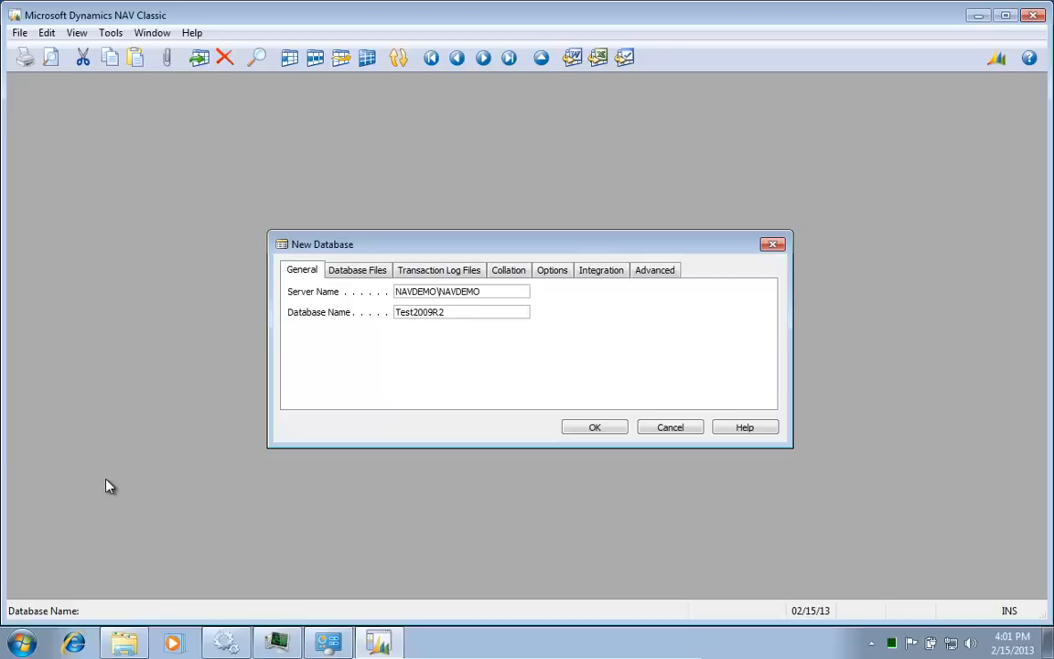
key(ctrl+Tab)
key(ctrl+Tab)
key(ctrl+Tab)
key(ctrl+Tab)
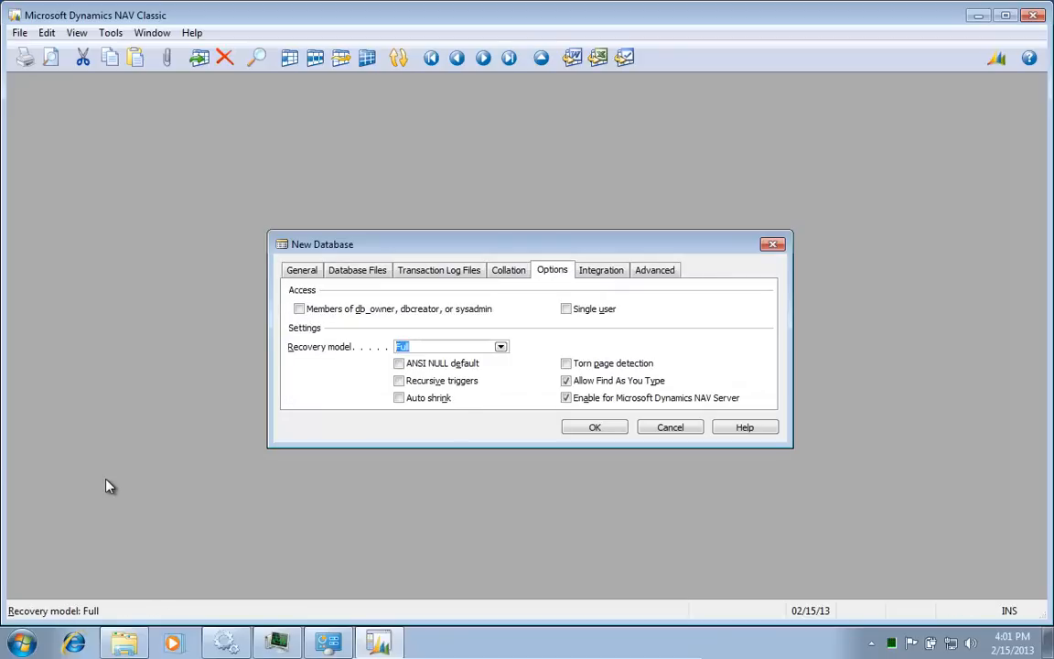
key(ctrl+Tab)
key(ctrl+Tab)
key(Tab)
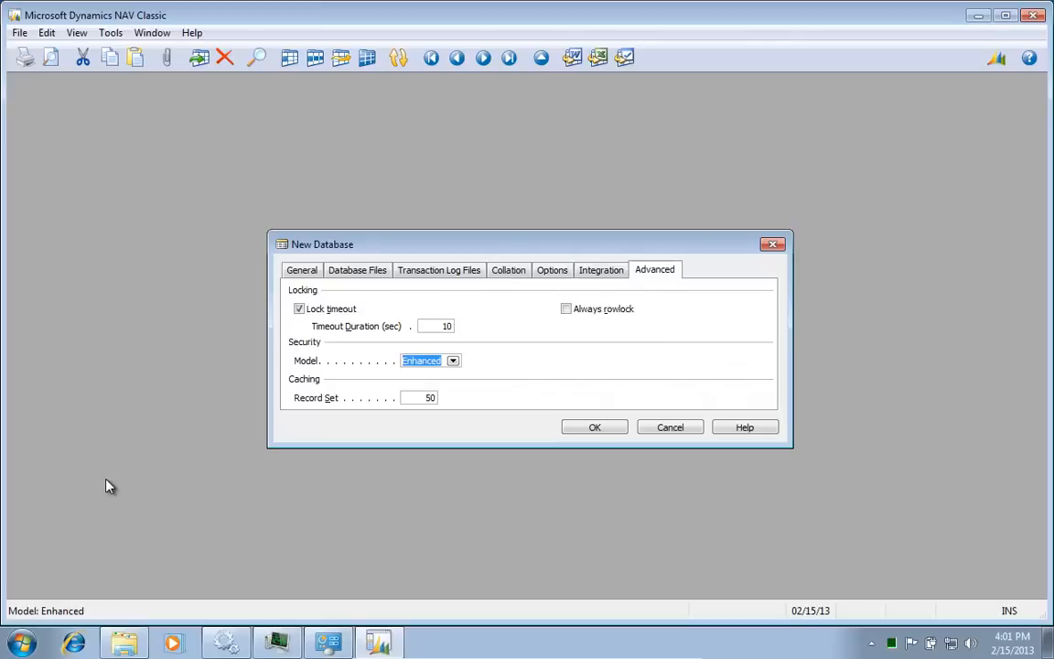
text(s)
key(Tab)
key(Return)
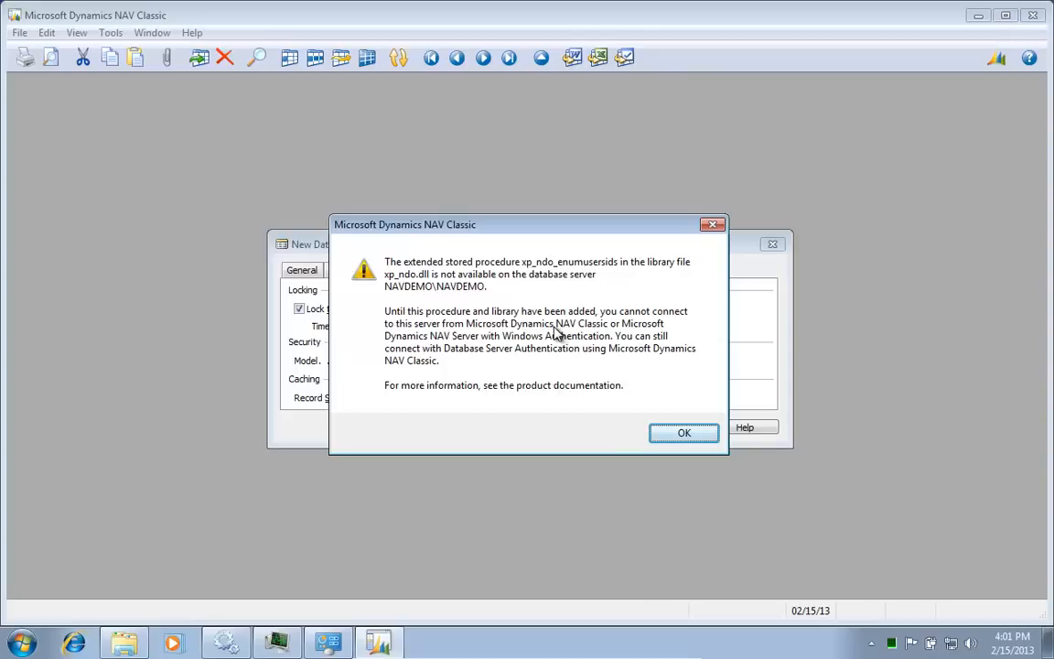
Step: Open Notepad and paste the copied xp_ndo.dll error message
key(super)
text(note)
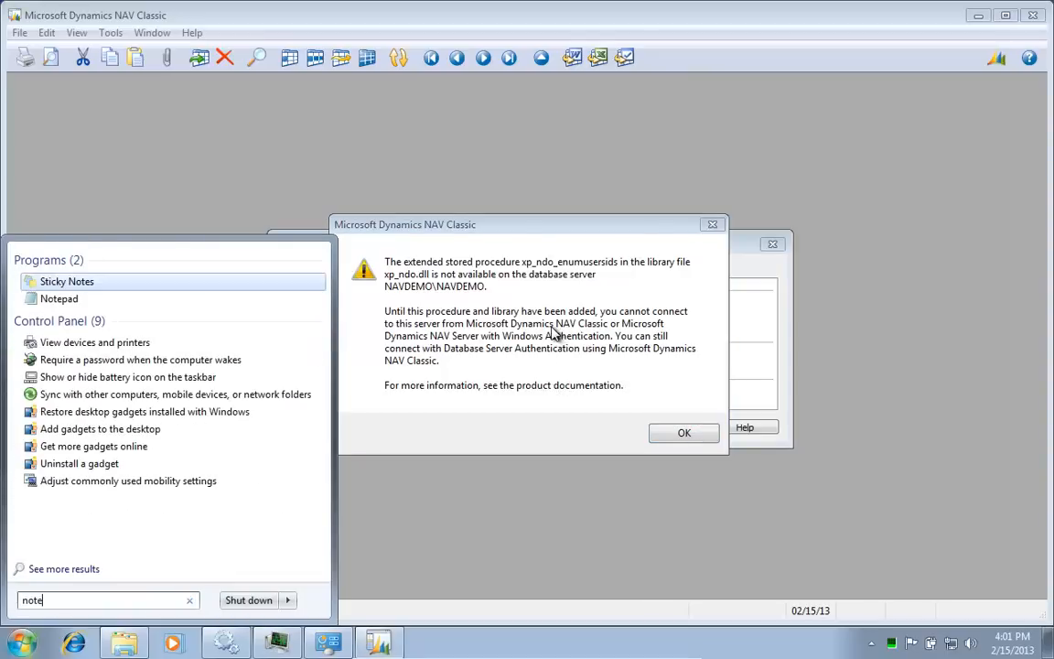
key(Down)
key(Return)
key(ctrl+v)
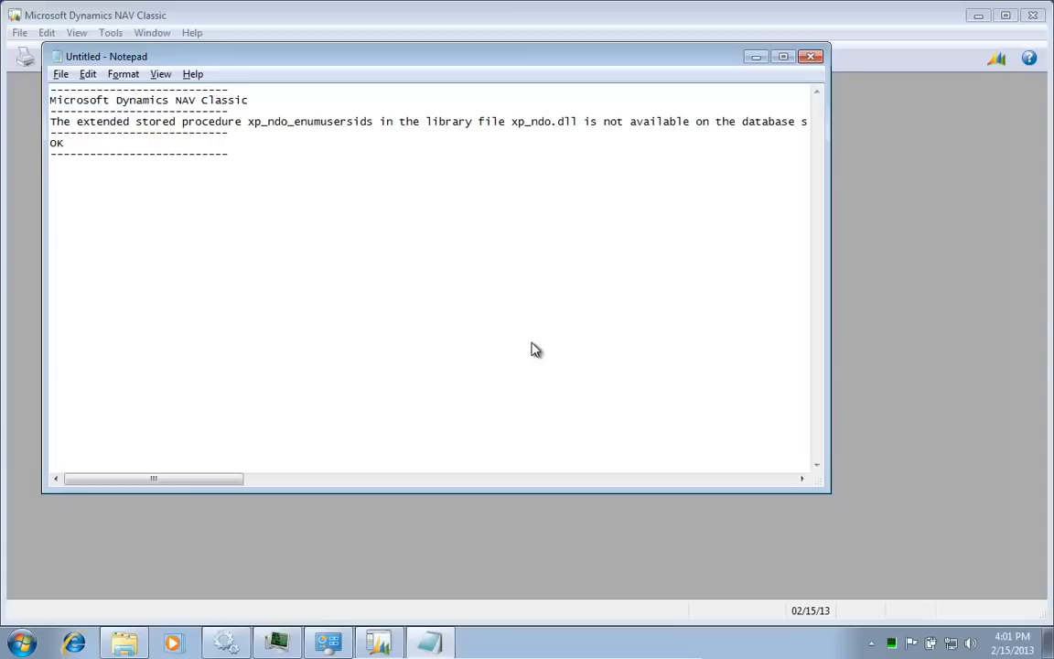
Step: In Explorer, go to Network > VBOXSVR > Install and select SQLManagementStudio_x64_ENU
key(alt+Tab)
key(alt+Tab)
key(alt+Tab)
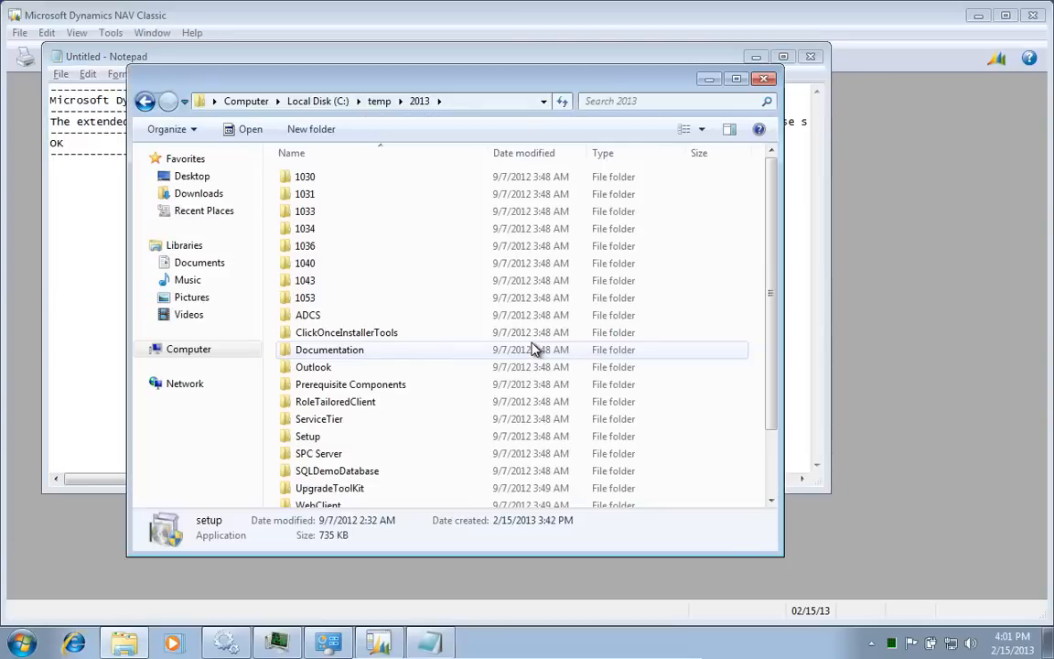
click(187, 385)
double_click(536, 203)
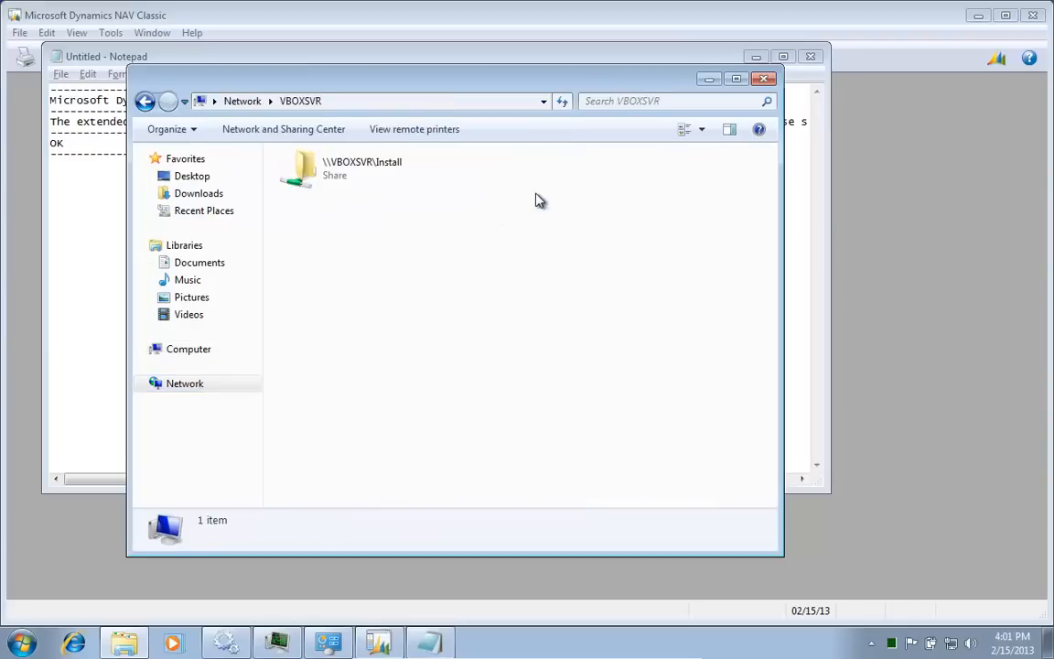
double_click(331, 163)
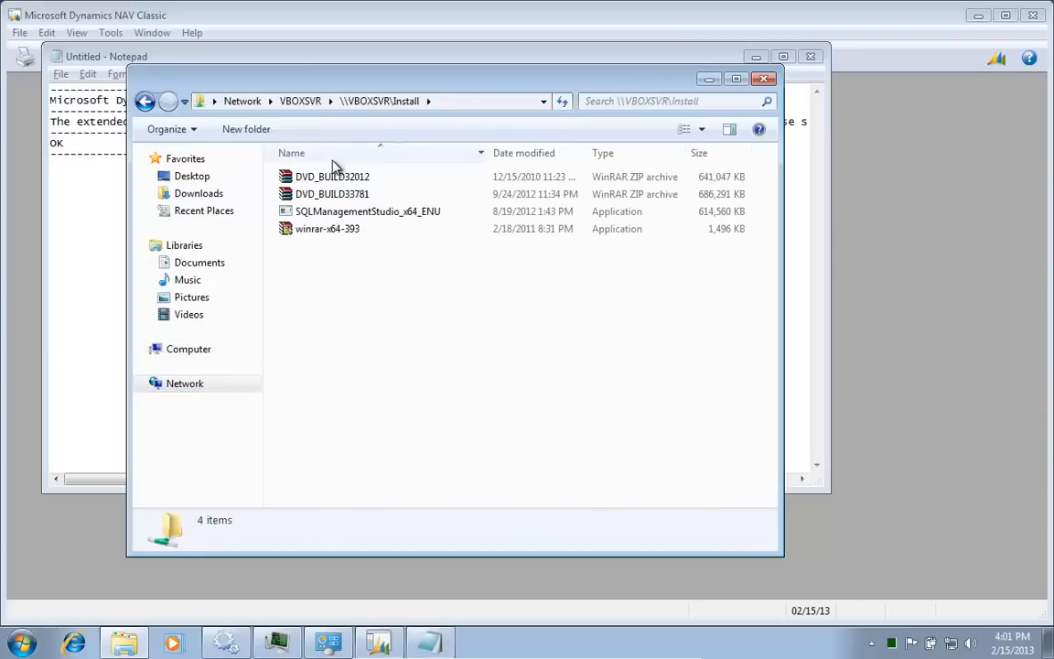
click(336, 215)
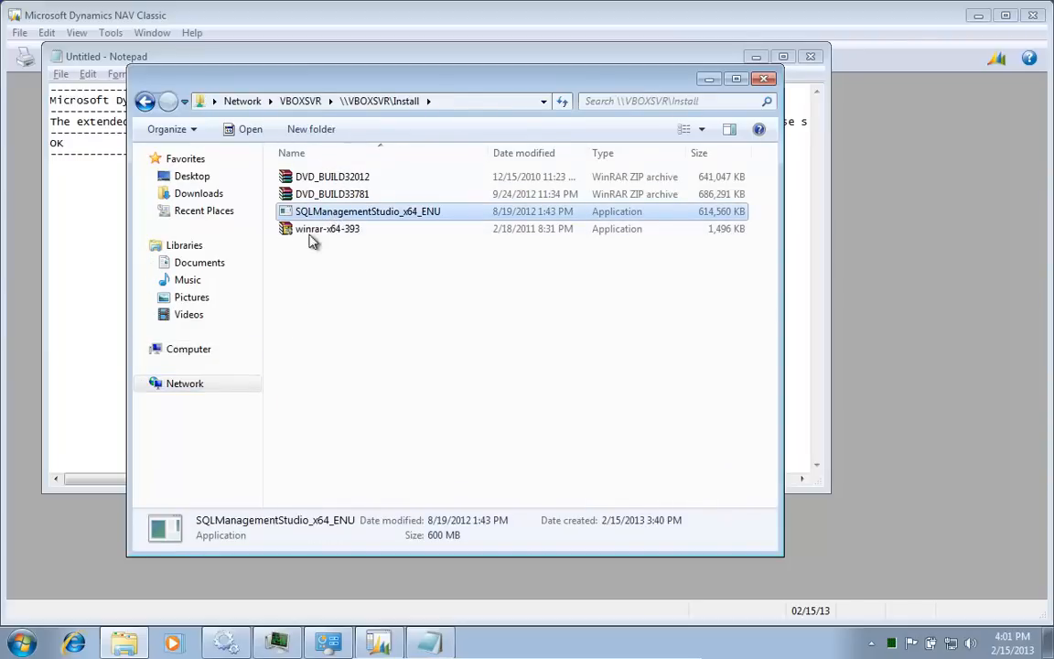
Step: Open the temp folder on Local Disk (C:)
click(203, 351)
double_click(353, 190)
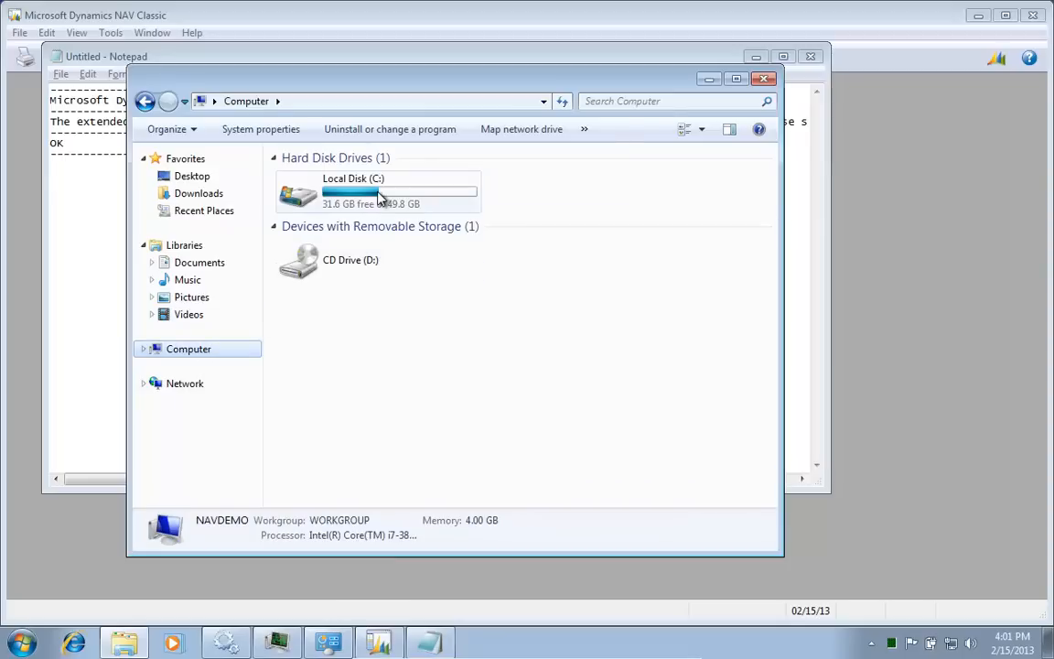
click(319, 231)
double_click(309, 230)
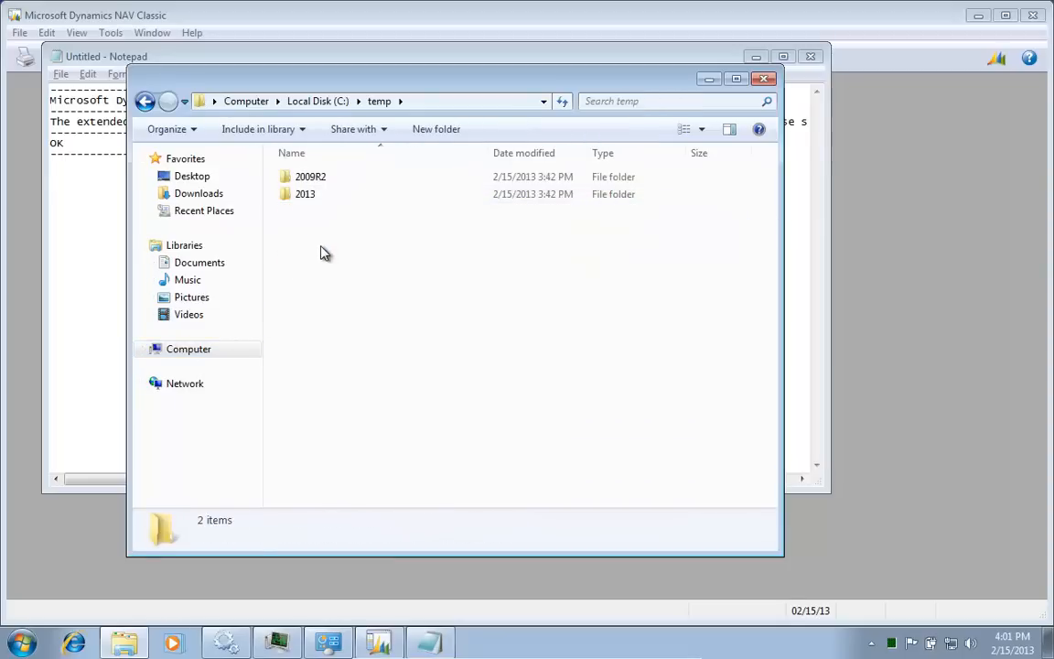
Step: Paste SQLManagementStudio_x64_ENU into C:\temp and run it, approving the User Account Control prompt
key(ctrl+v)
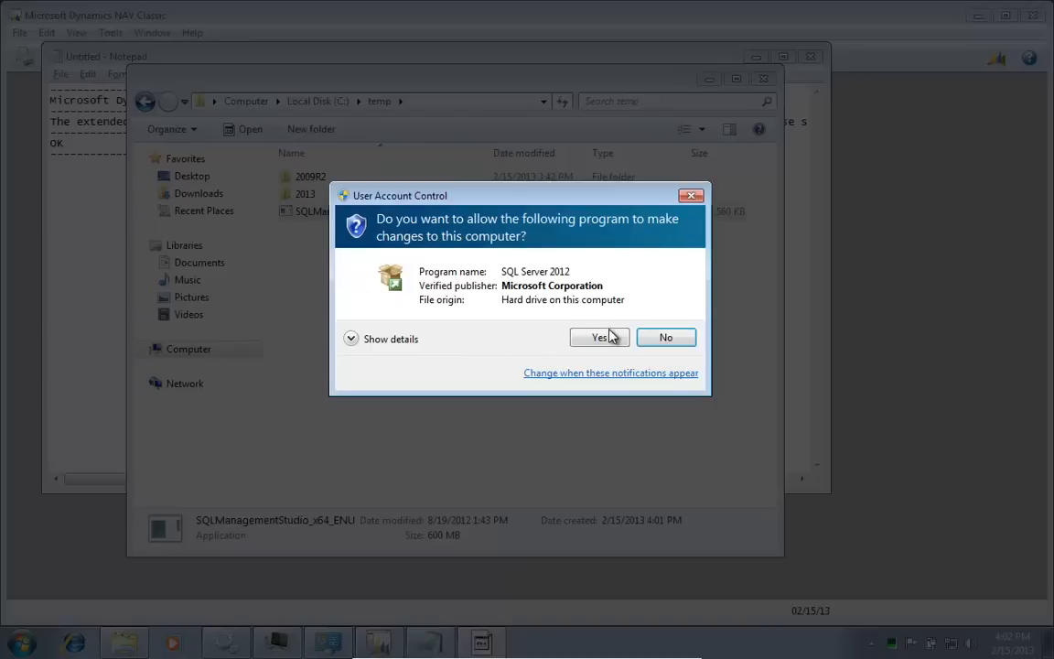
click(604, 337)
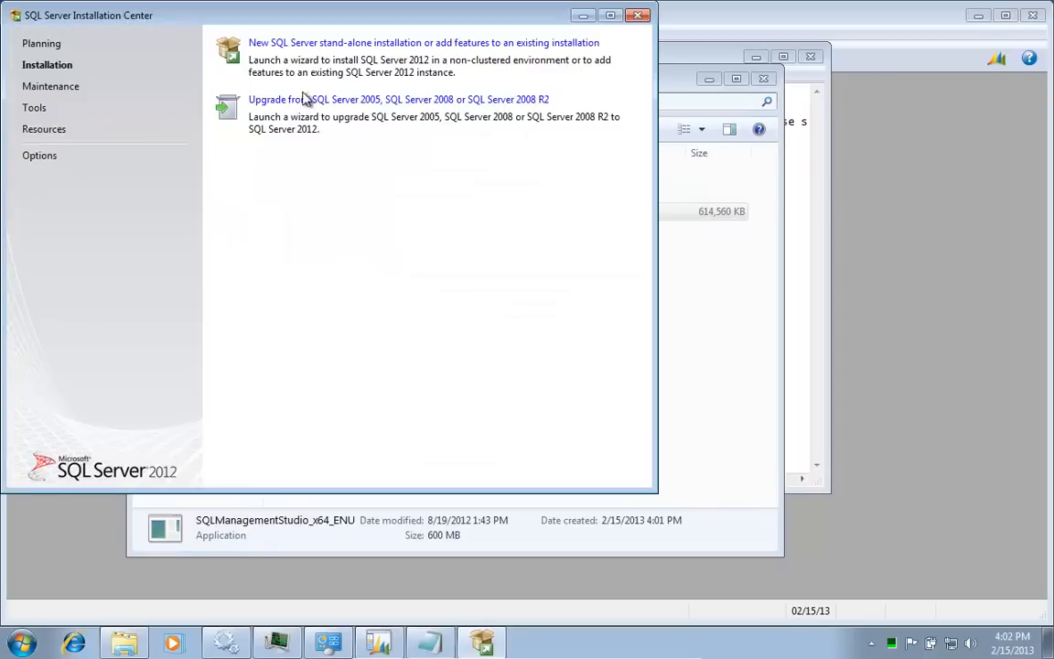
Step: Run a new stand-alone installation, accept the license terms and install Management Tools - Basic
click(362, 44)
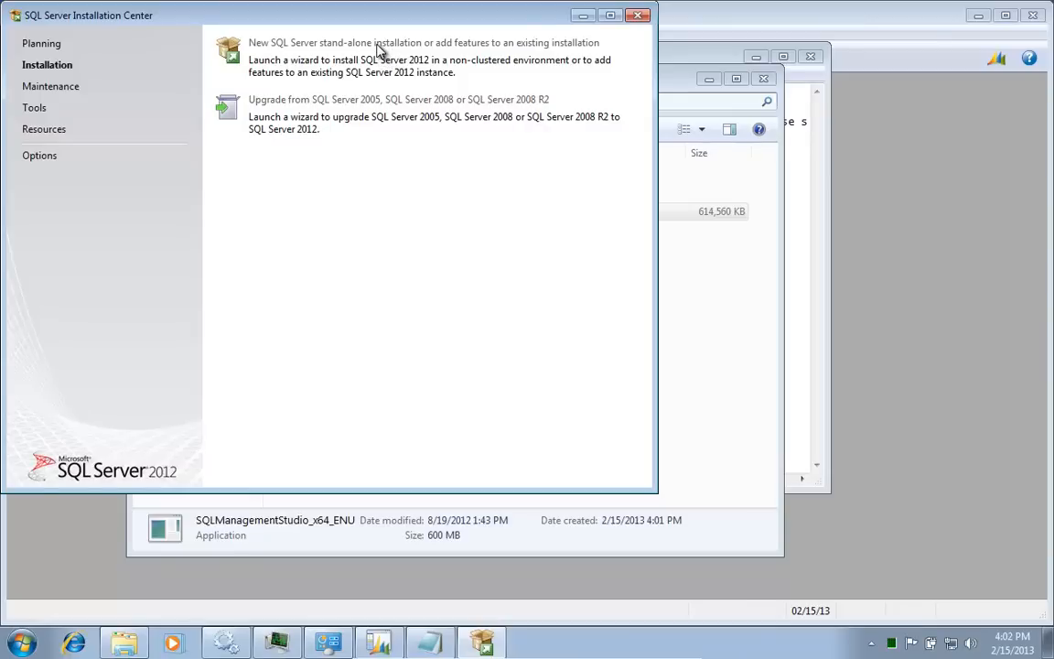
click(380, 50)
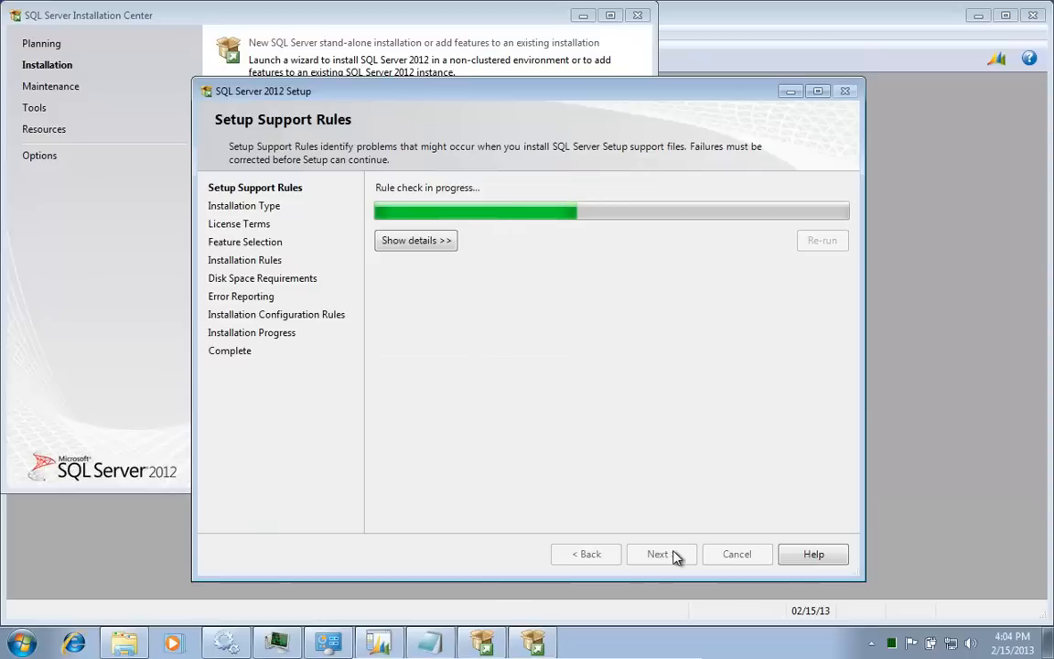
click(679, 556)
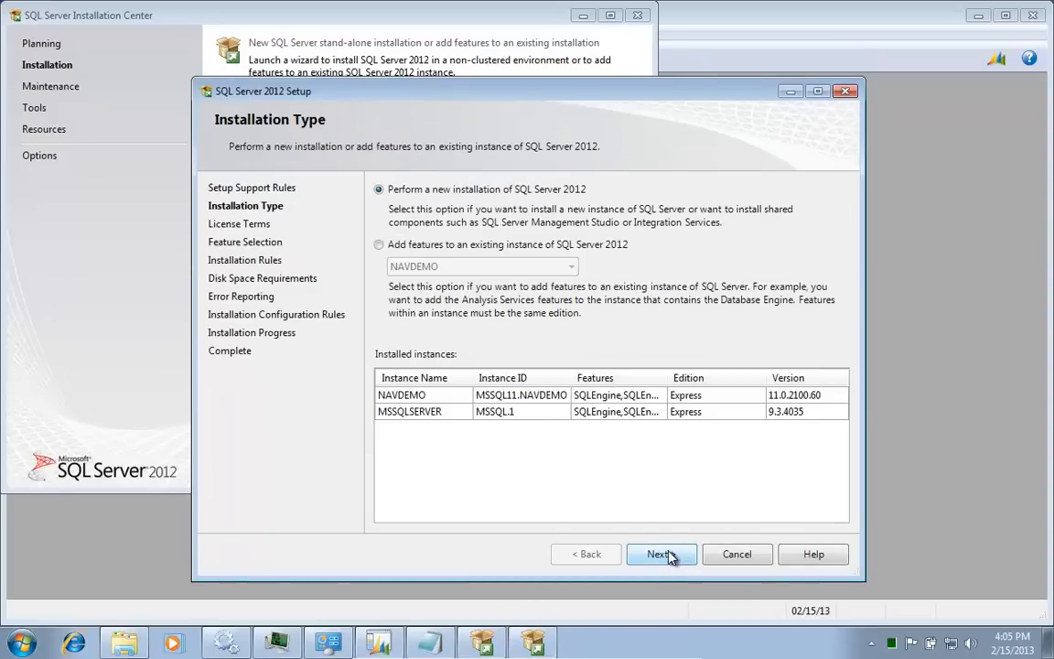
click(669, 556)
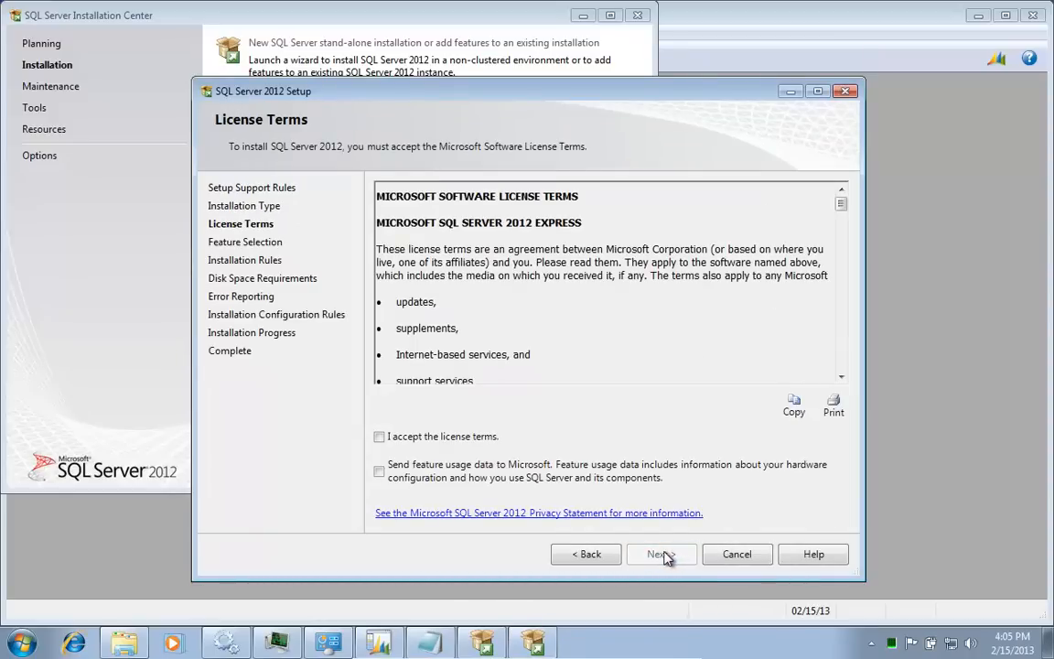
click(452, 440)
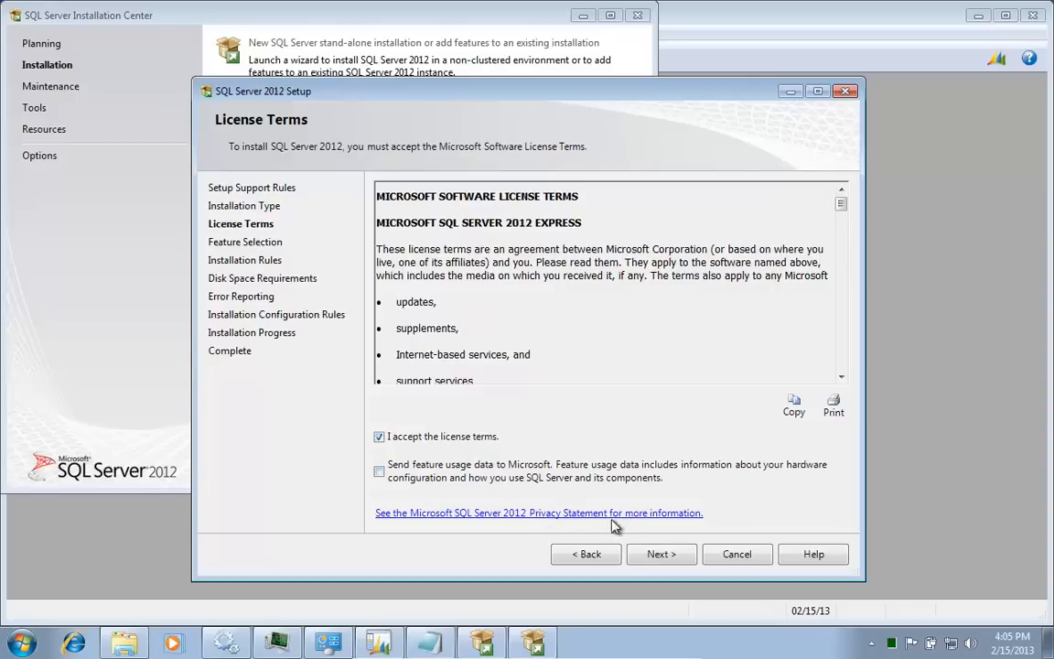
click(675, 562)
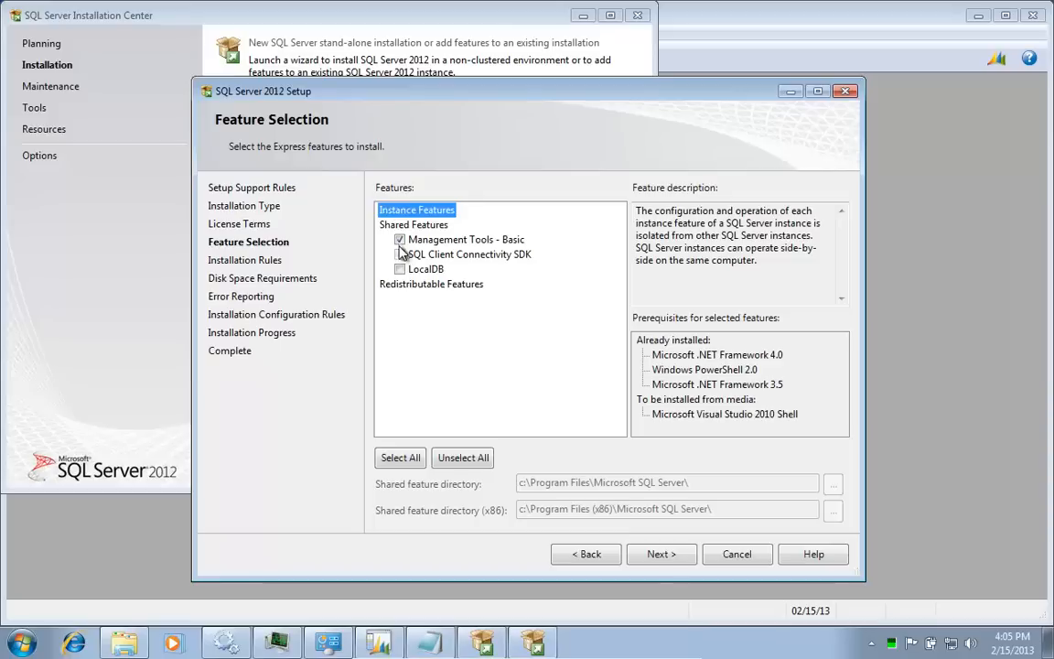
click(659, 554)
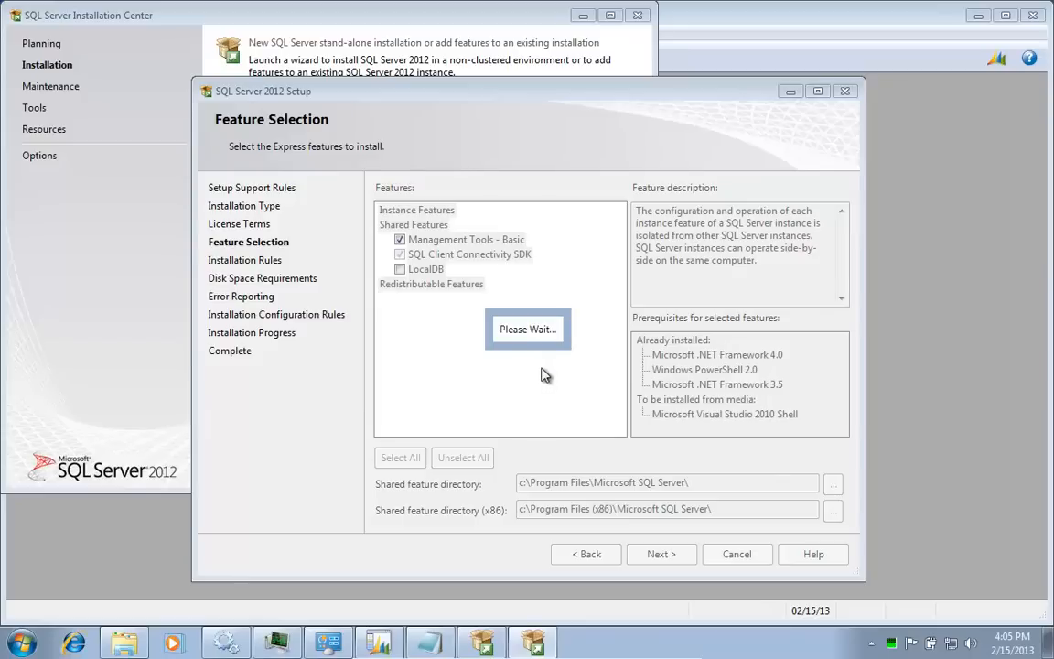
click(660, 555)
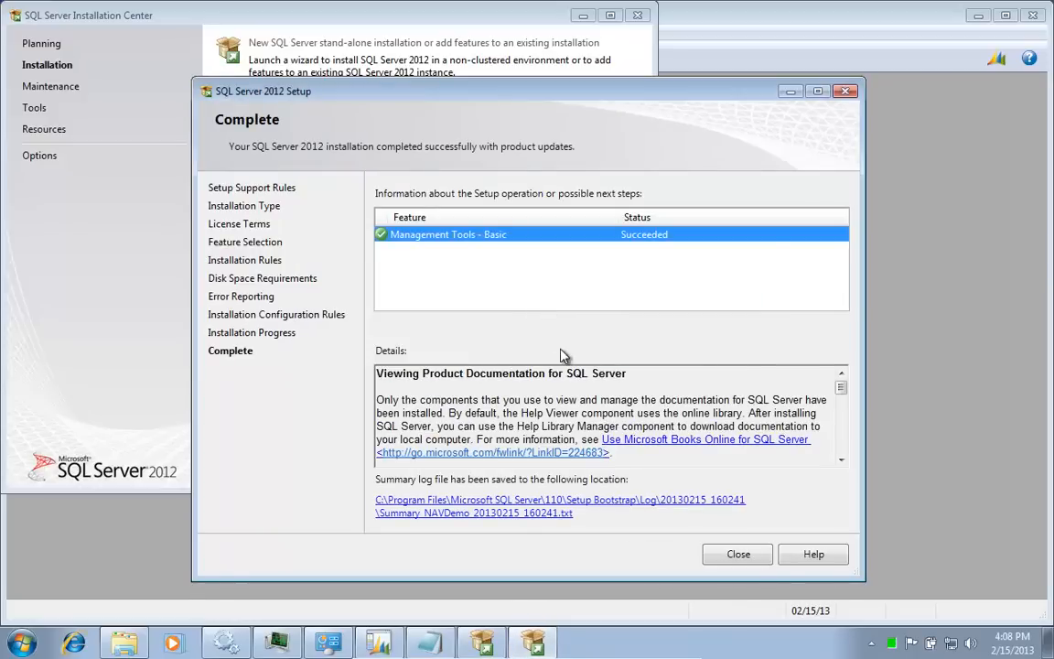
Step: Close the finished SQL Server Setup wizard and the Installation Center
click(739, 555)
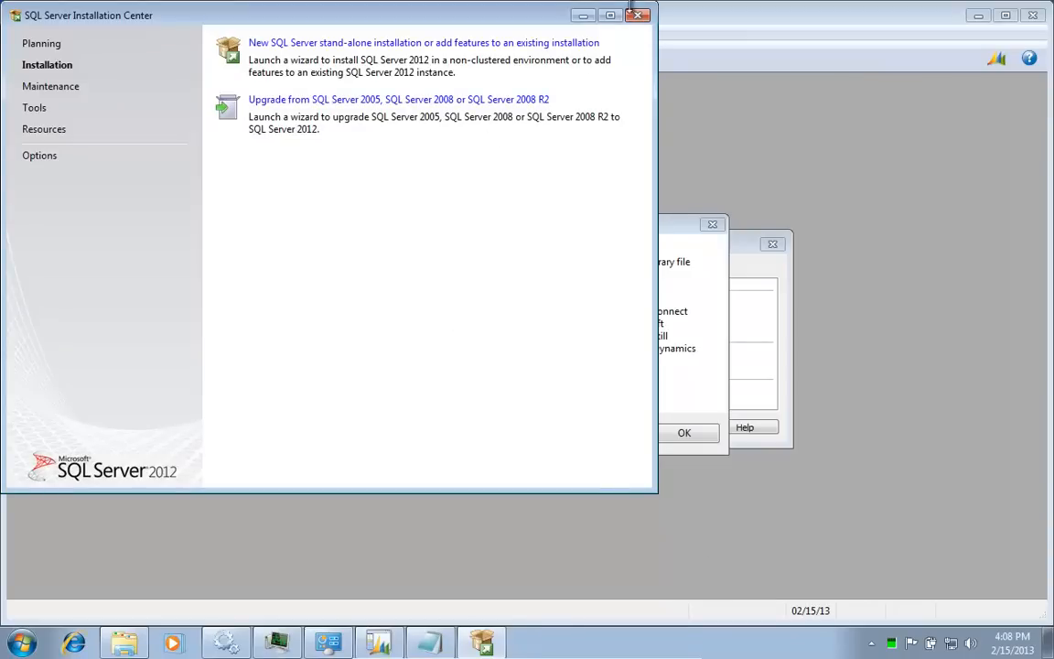
click(638, 18)
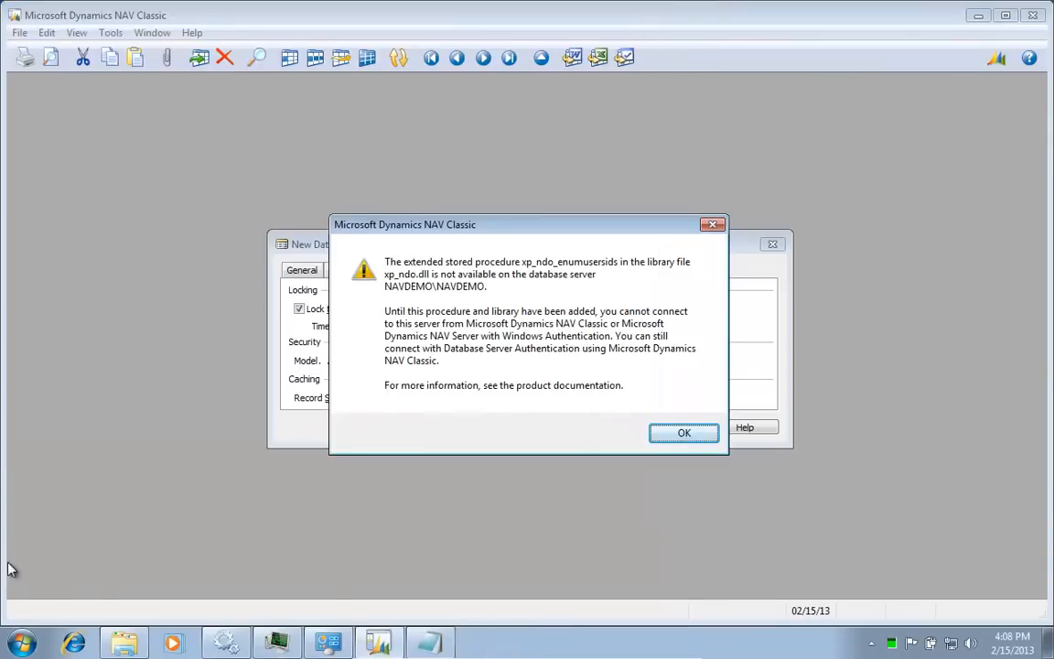
right_click(22, 648)
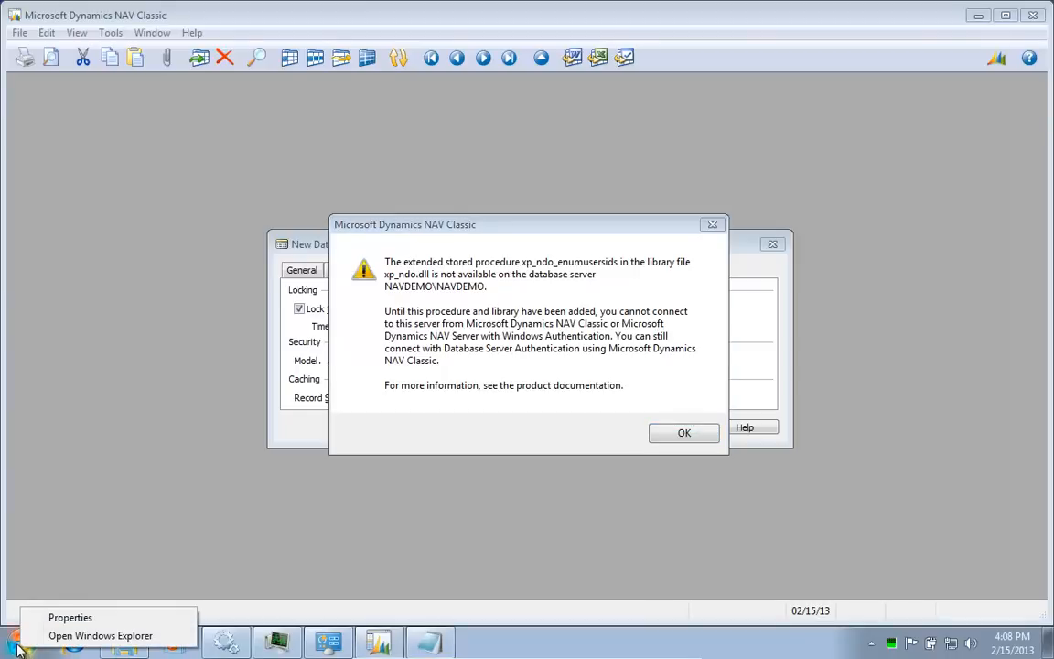
Step: Search the Start menu for 'sq' and run SQL Server Management Studio as administrator
click(20, 645)
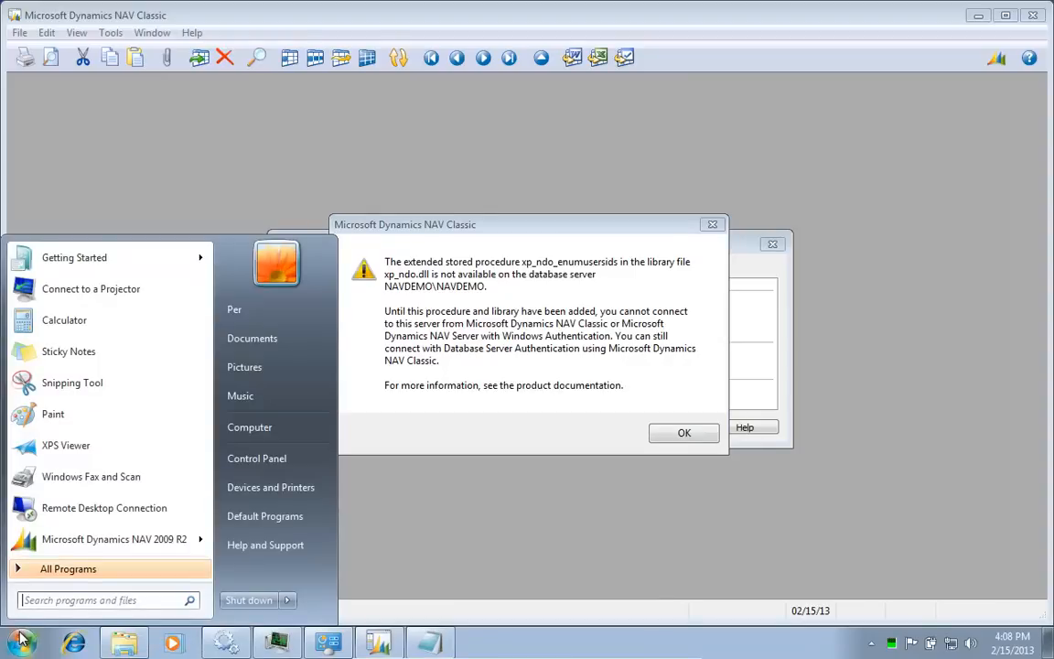
text(sql)
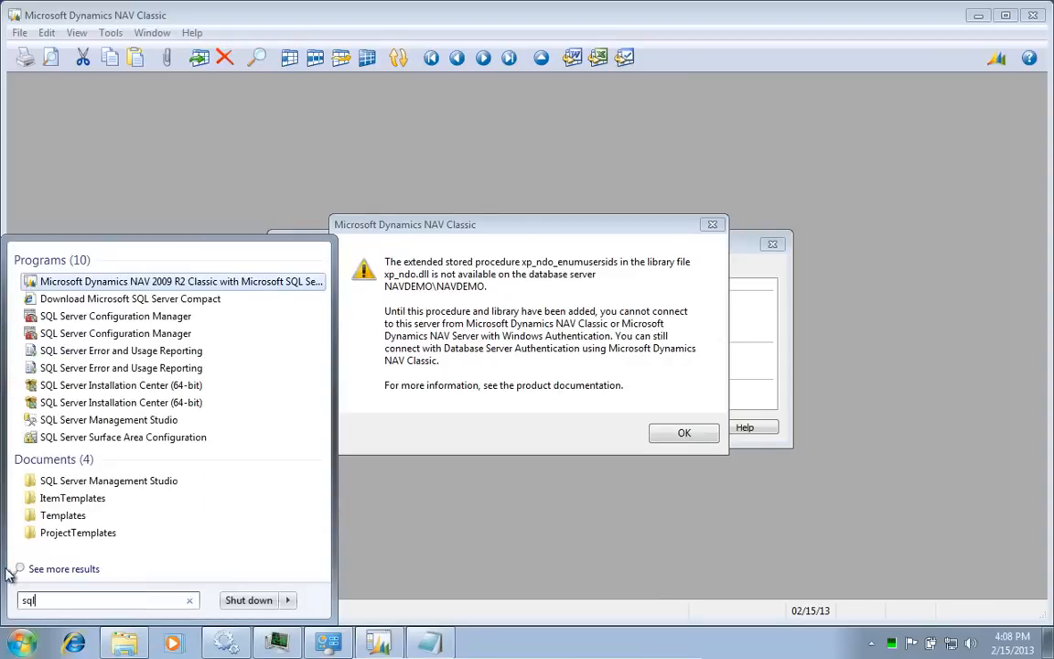
right_click(108, 426)
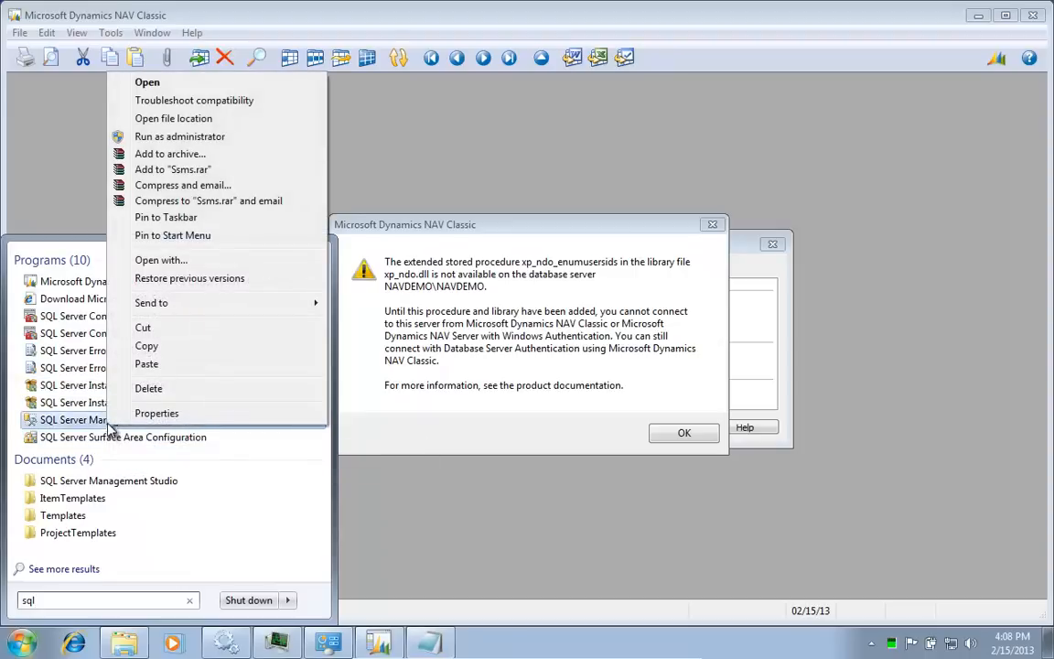
click(183, 138)
click(271, 419)
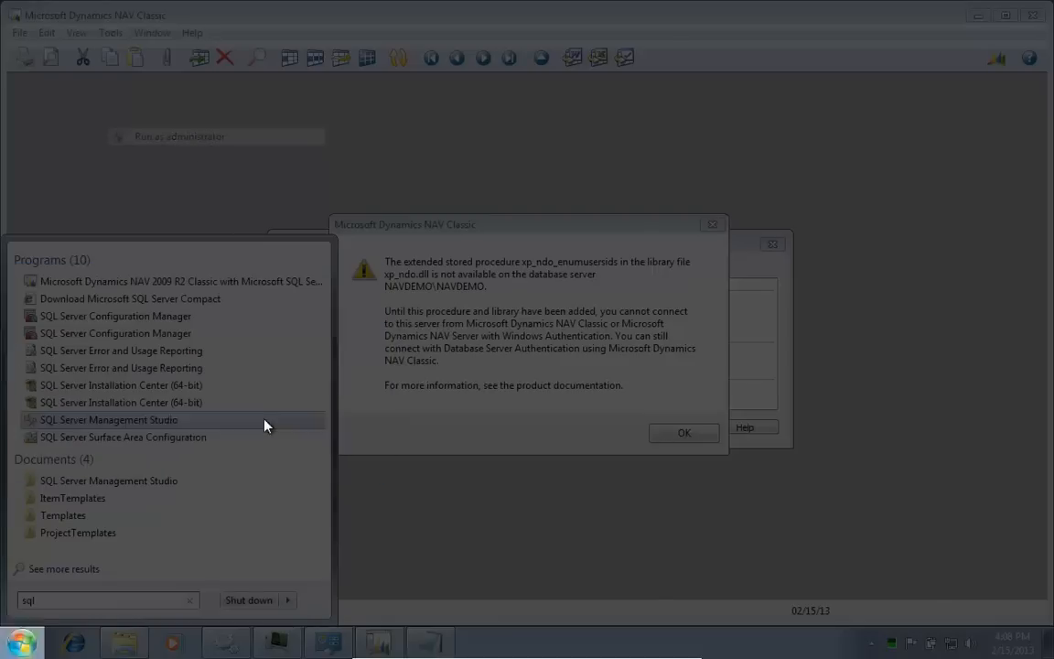
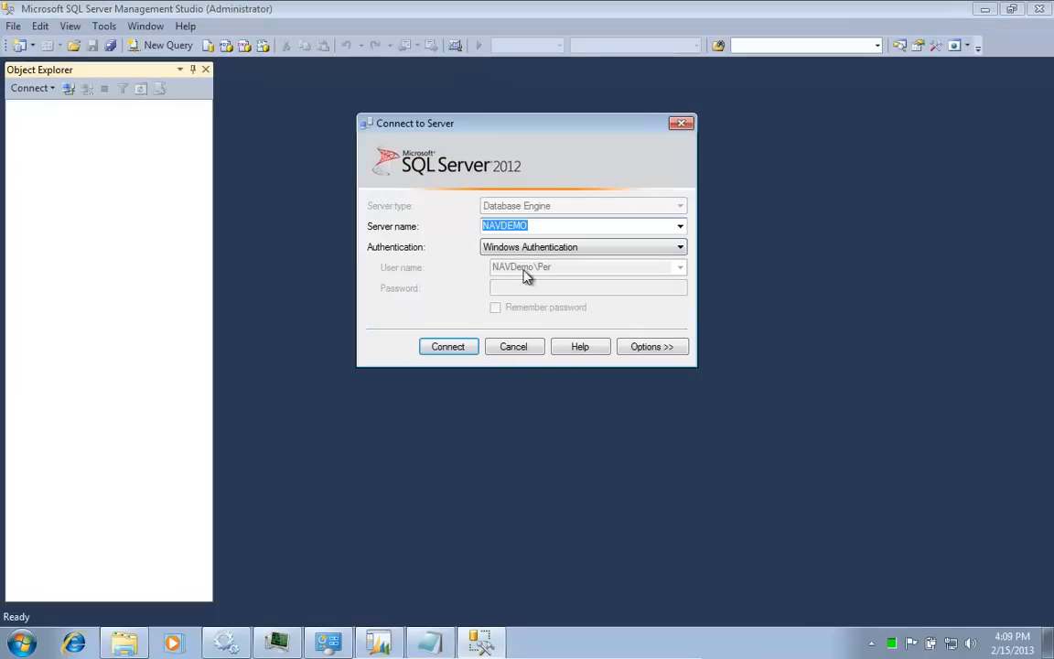
Step: Connect to the NAVDEMO server and expand Security > Logins in Object Explorer
click(436, 348)
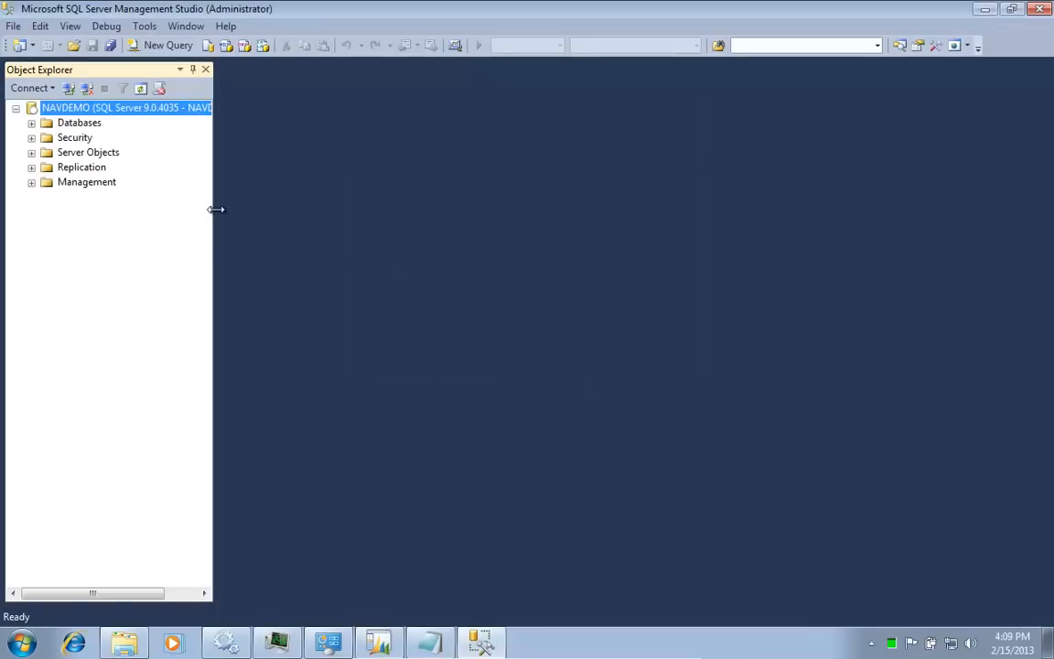
key(Down)
key(Right)
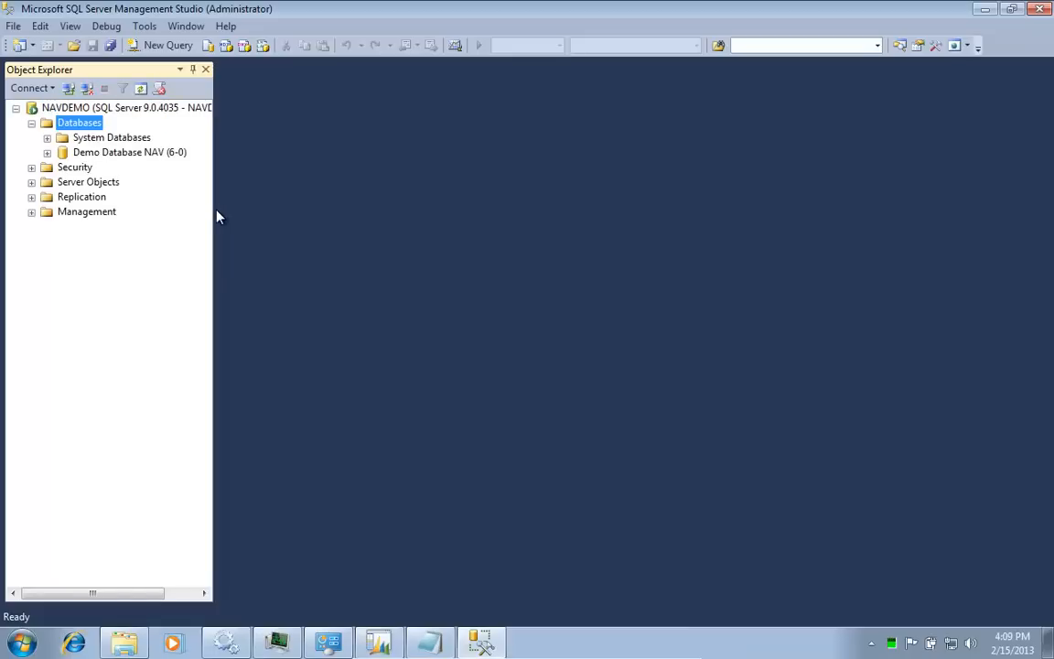
key(Down)
key(Down)
key(Down)
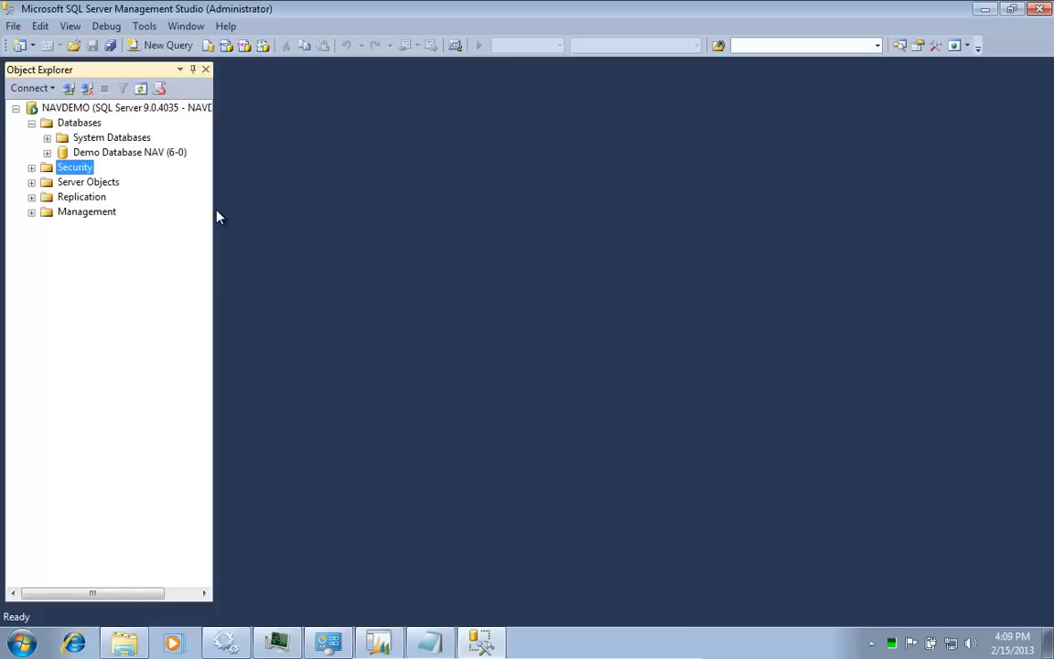
key(Right)
key(Down)
key(Right)
key(Down)
key(Down)
key(Down)
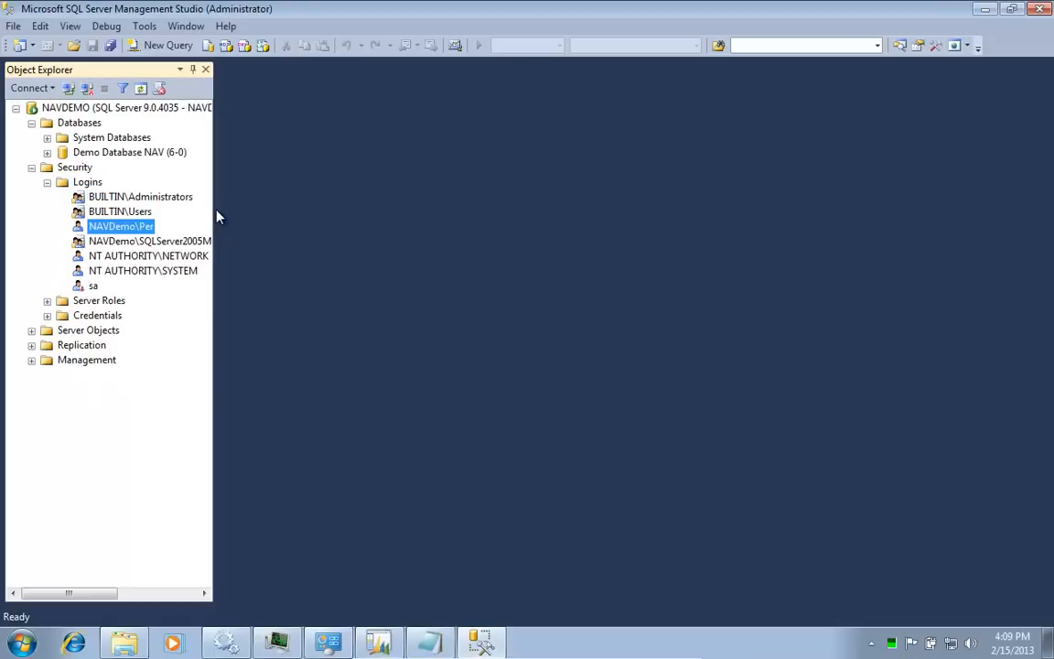
Step: Grant the user's Windows login the sysadmin server role
double_click(140, 234)
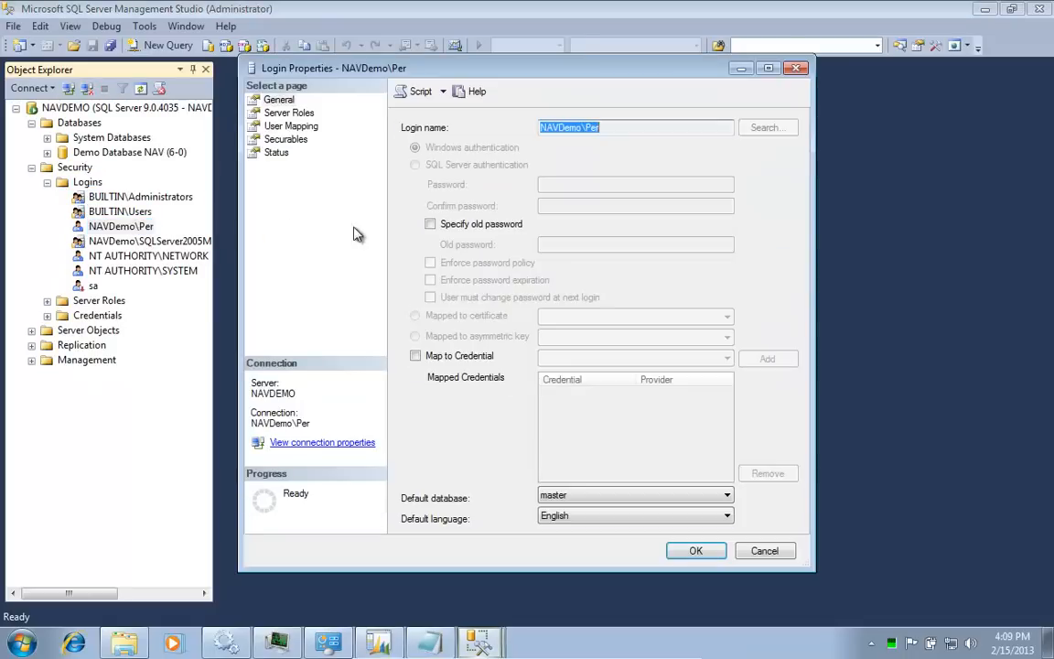
click(275, 113)
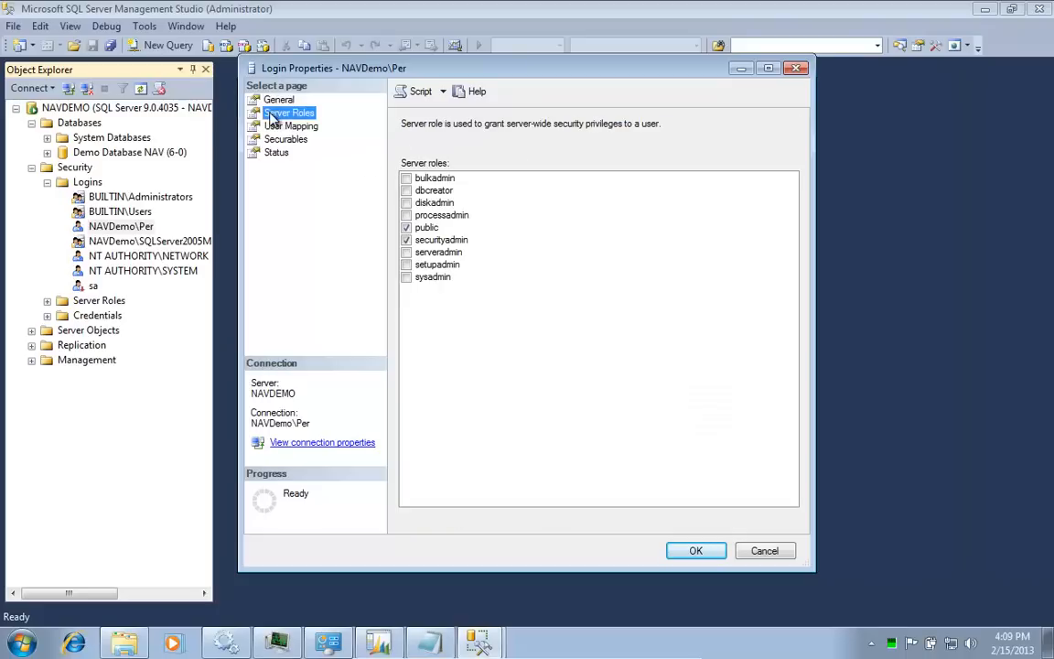
click(406, 276)
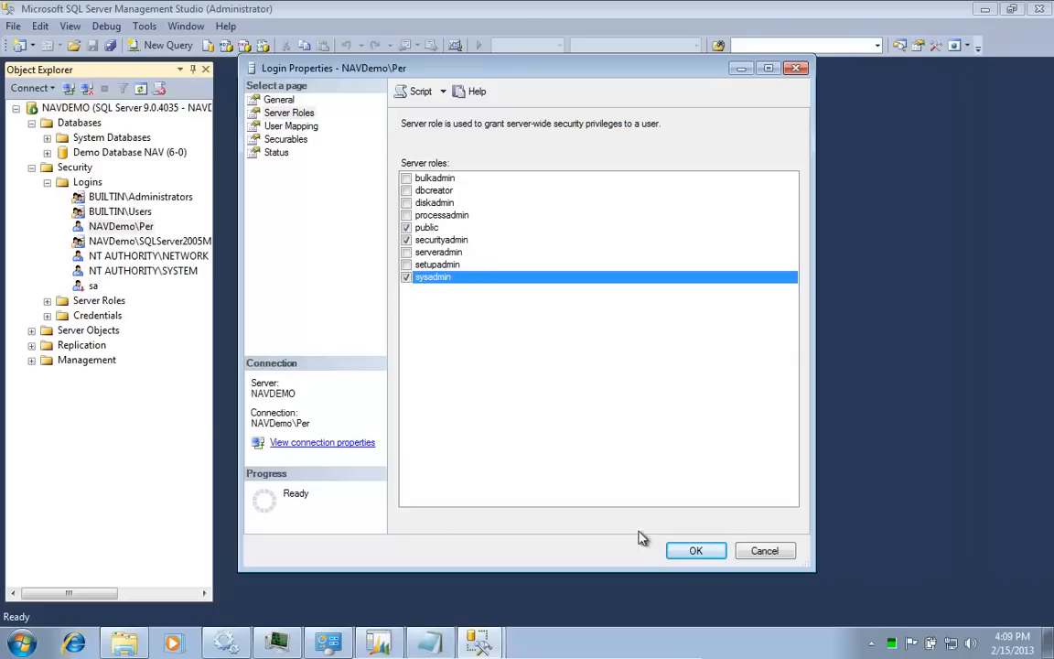
click(694, 550)
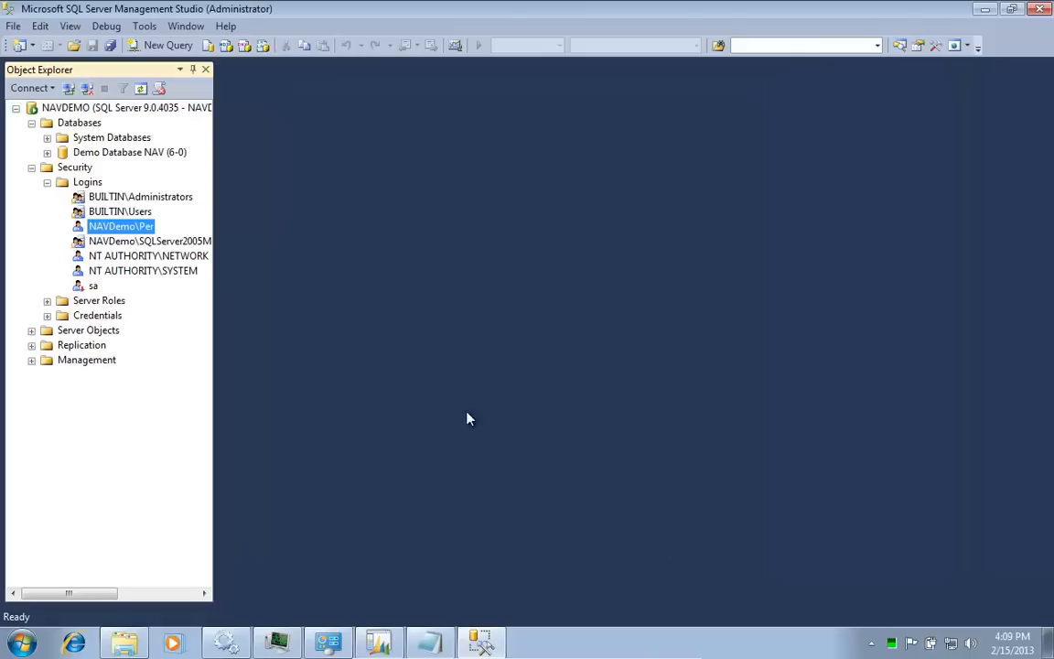
Step: Open a new Database Engine connection to the NAVDEMO\NAVDEMO instance
right_click(15, 28)
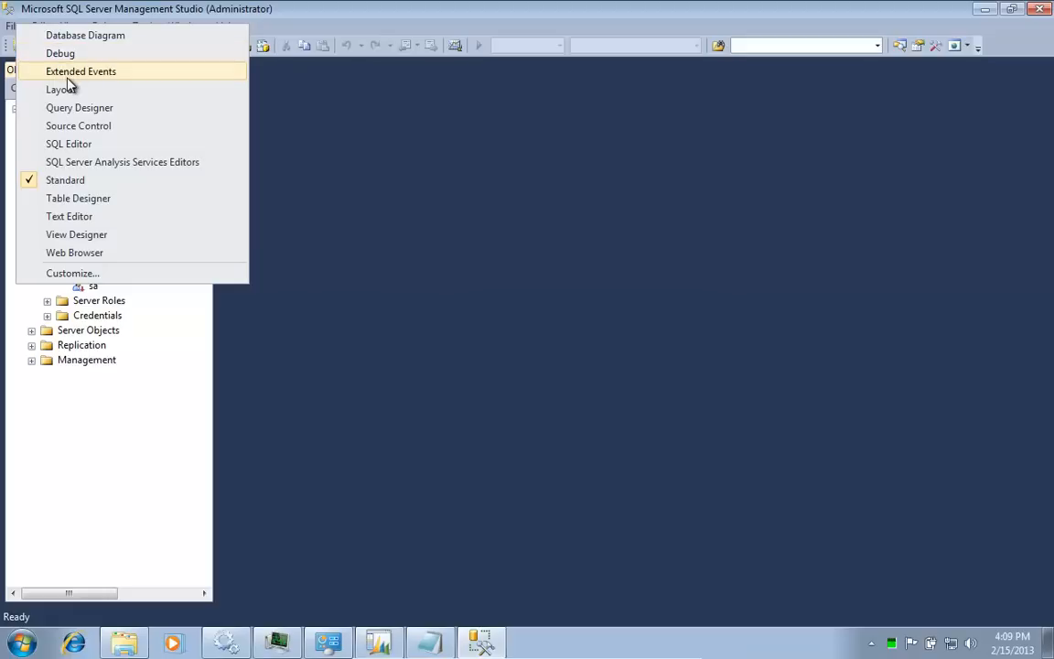
click(195, 22)
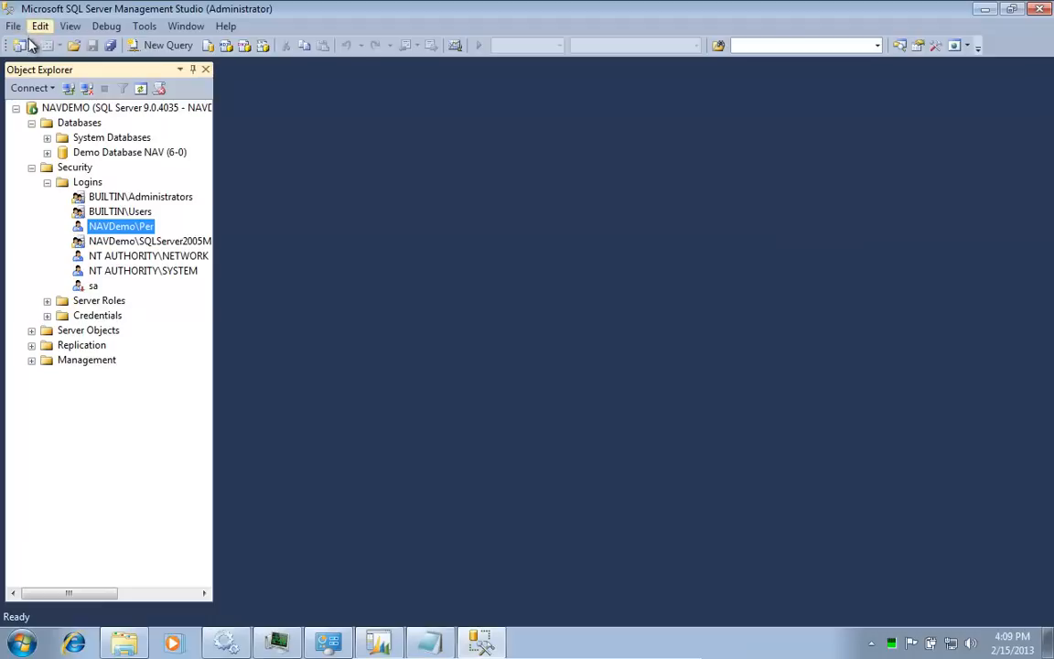
click(52, 89)
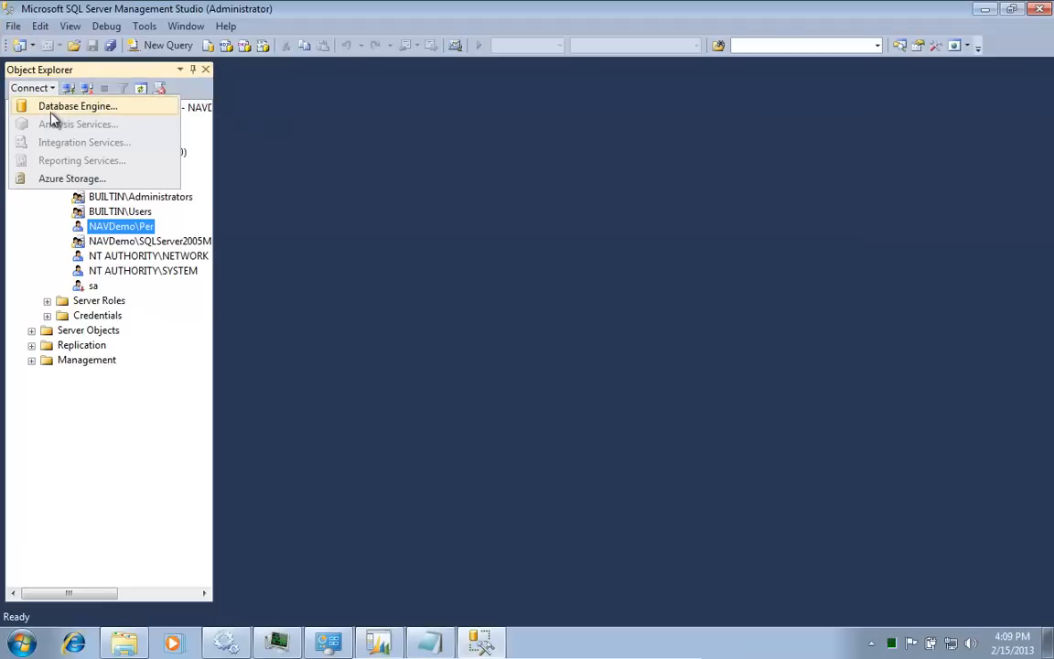
click(58, 107)
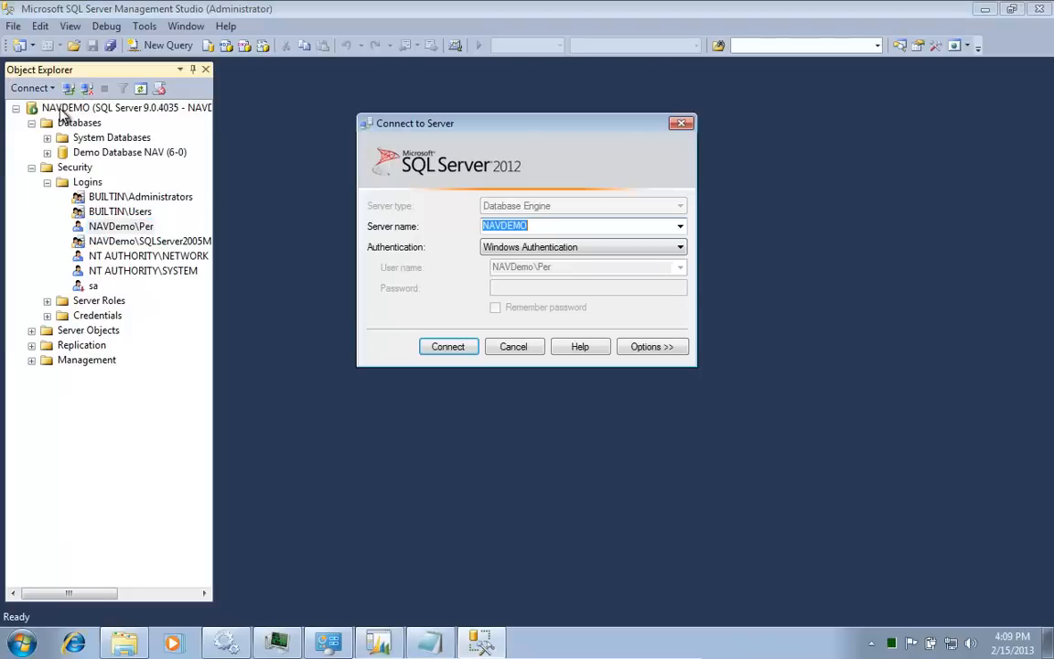
click(539, 225)
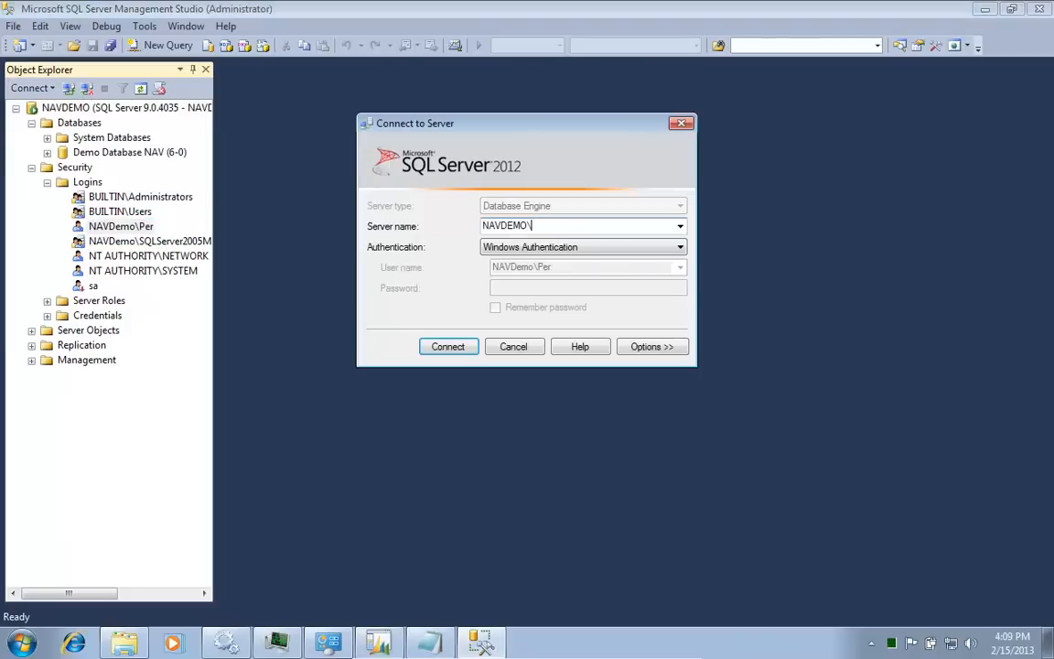
text(\NAVDEMO)
key(Return)
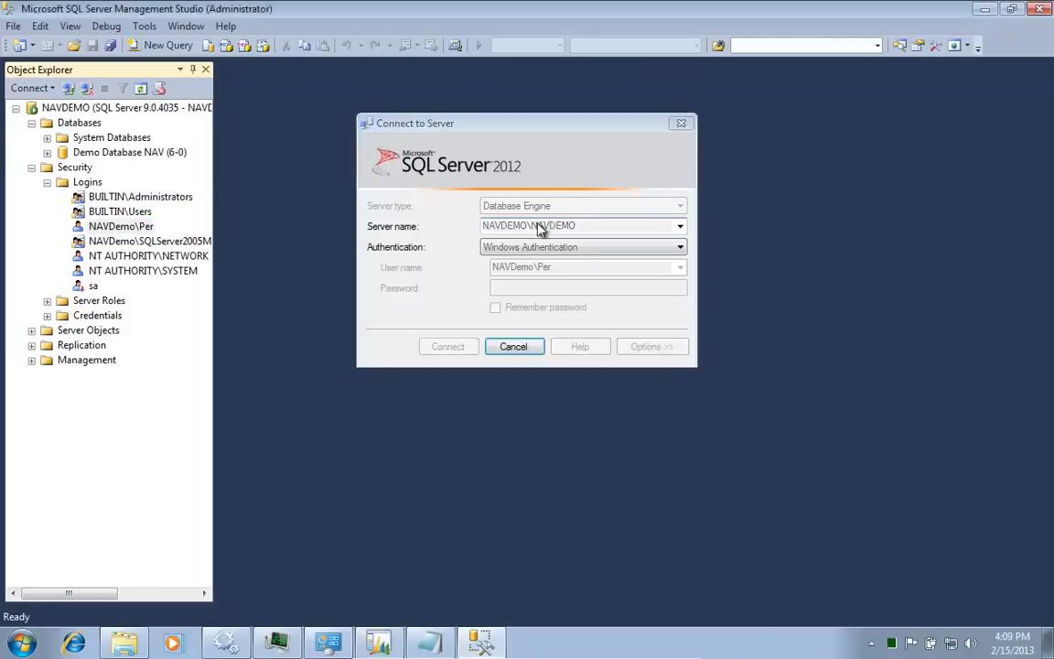
Step: Expand Databases > System Databases > master > Programmability down to Extended Stored Procedures
key(Down)
key(Right)
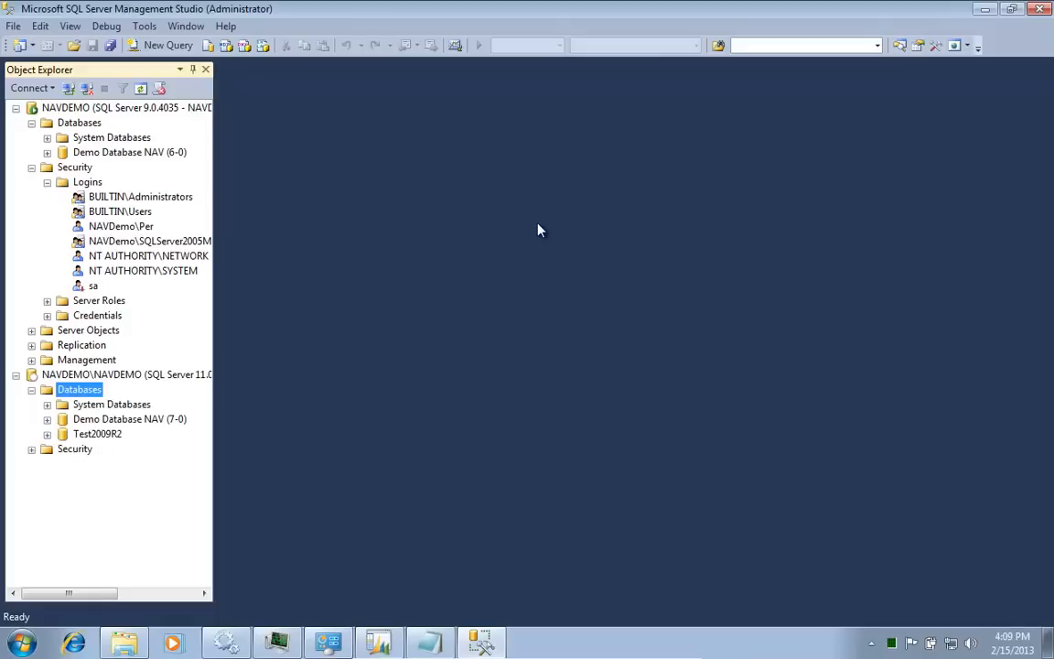
key(Down)
key(Down)
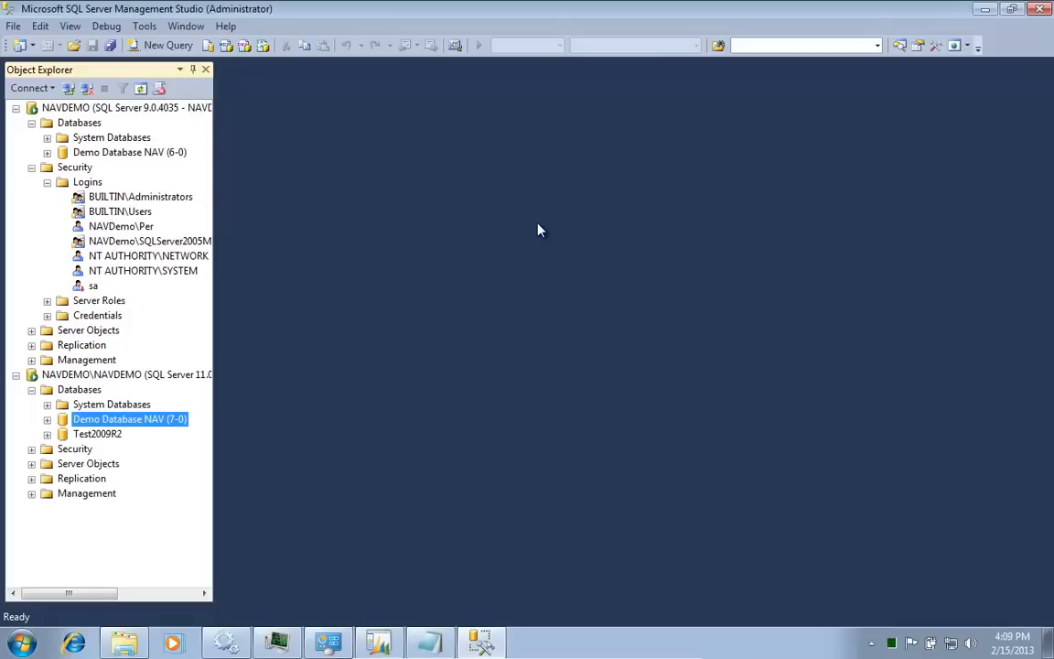
key(Down)
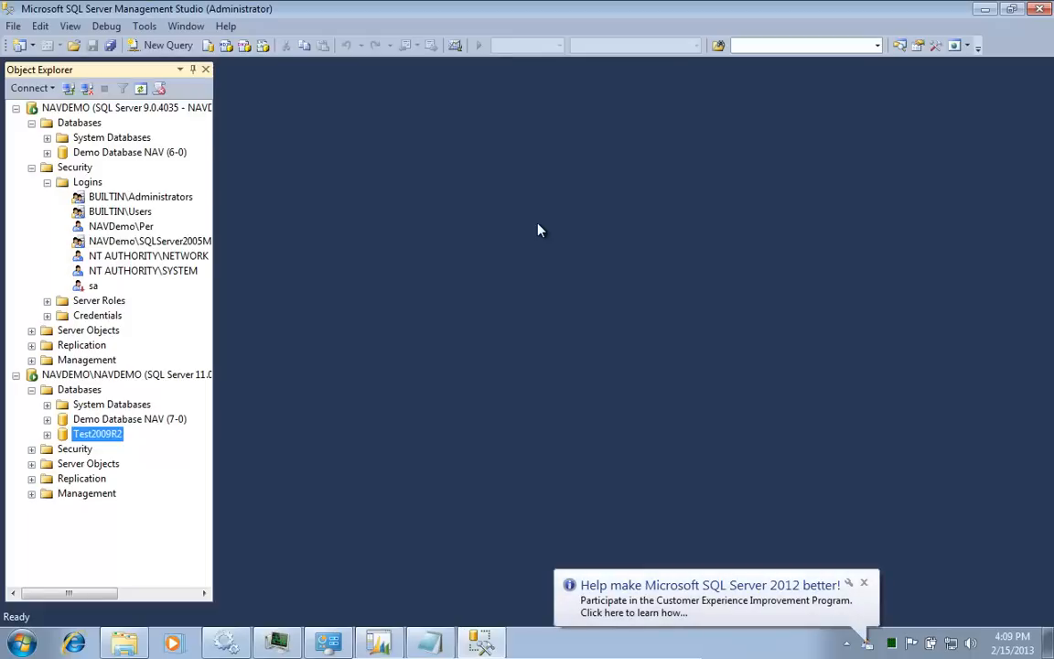
key(Up)
key(Down)
key(Up)
key(Up)
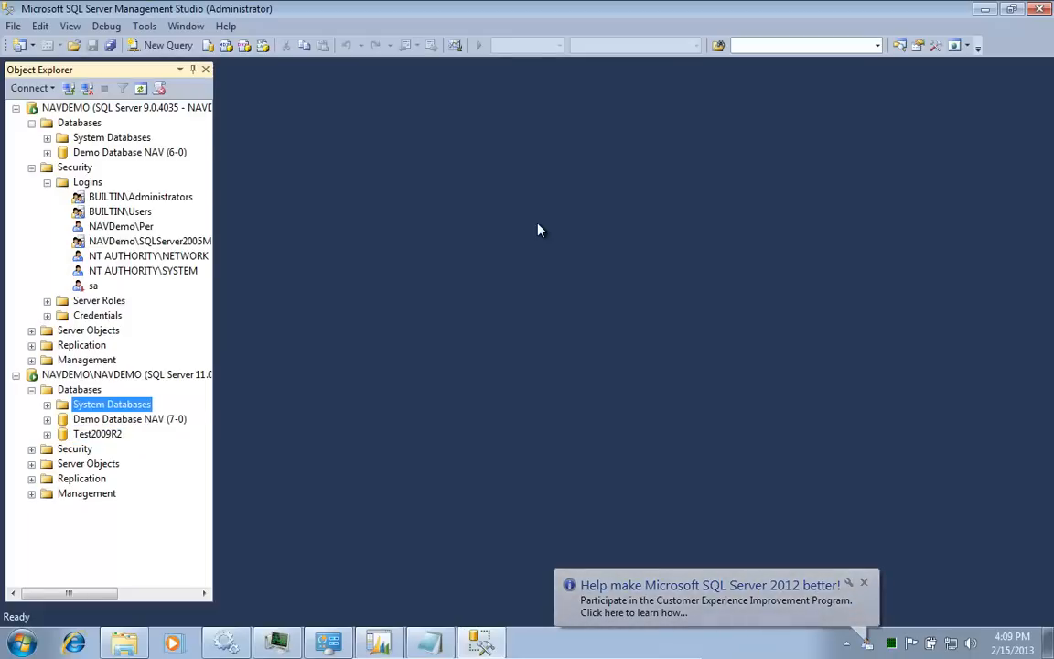
key(Right)
key(Down)
key(Right)
key(Down)
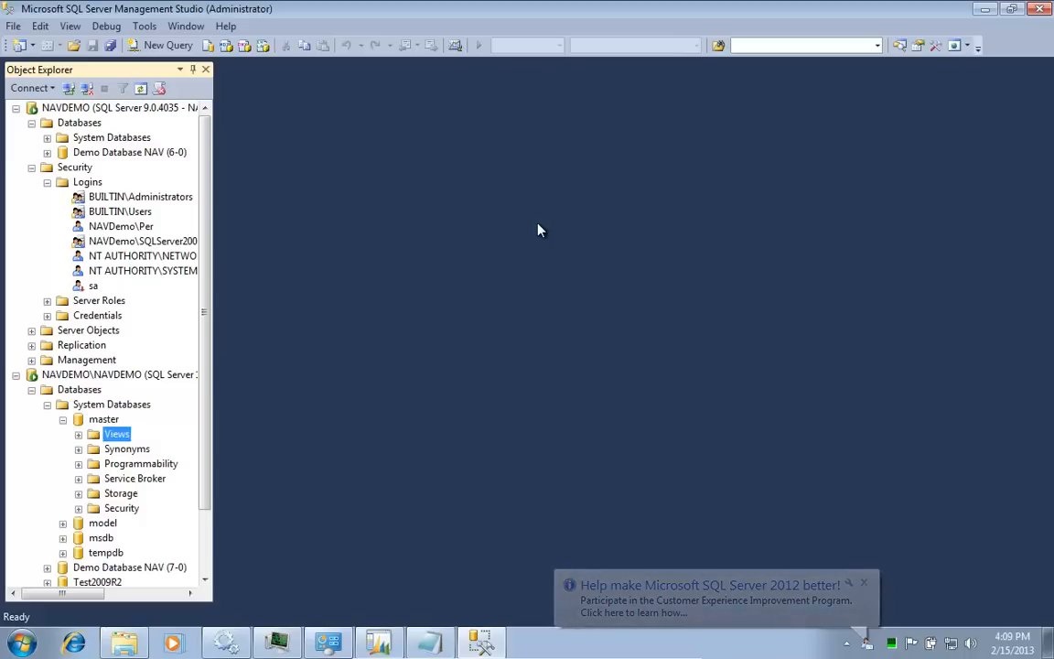
key(Down)
key(Down)
key(Right)
key(Down)
key(Down)
key(Down)
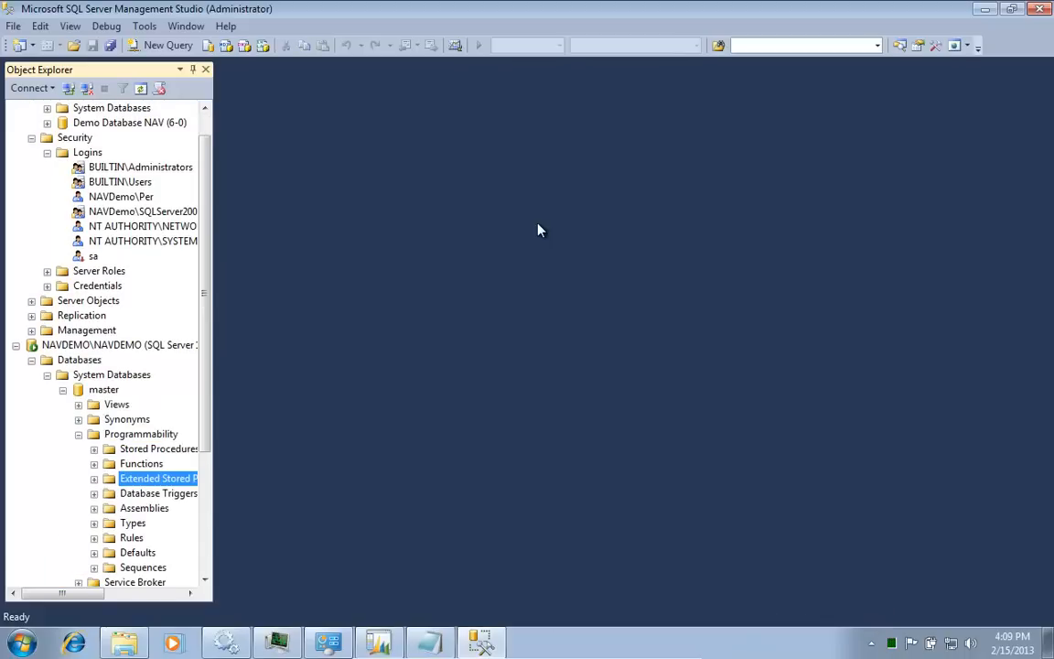
key(Right)
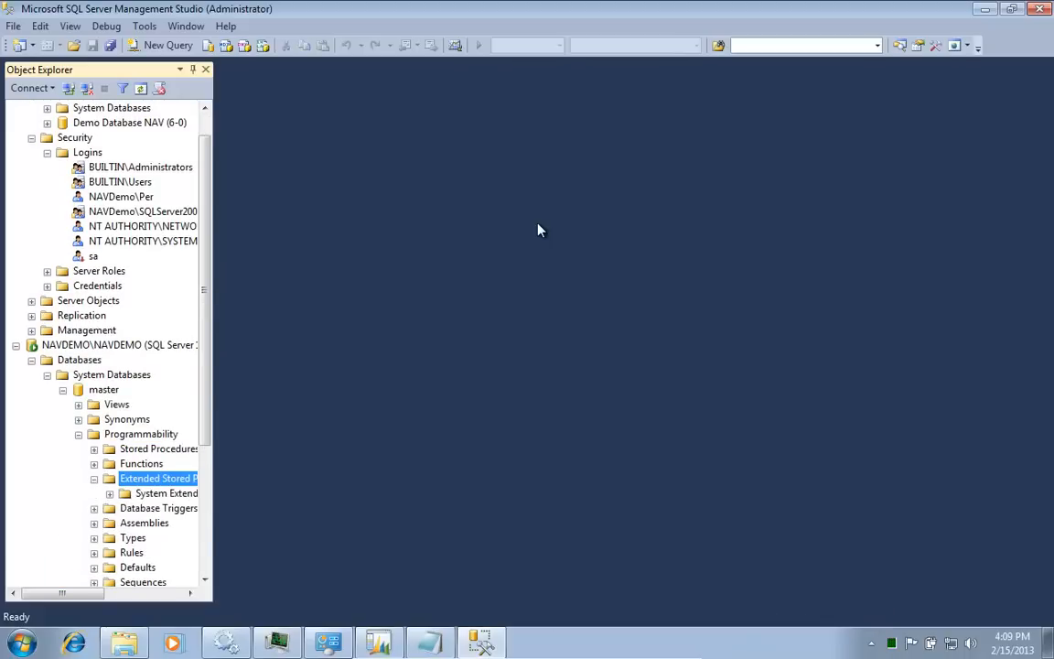
Step: Start a new extended stored procedure from the Extended Stored Procedures folder
right_click(176, 484)
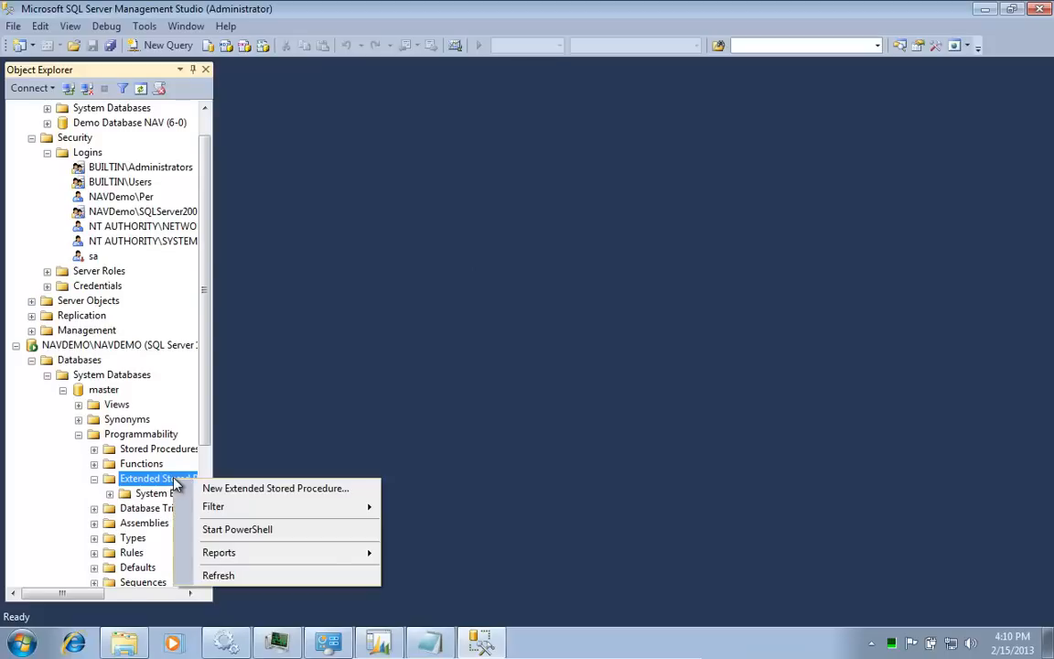
click(285, 490)
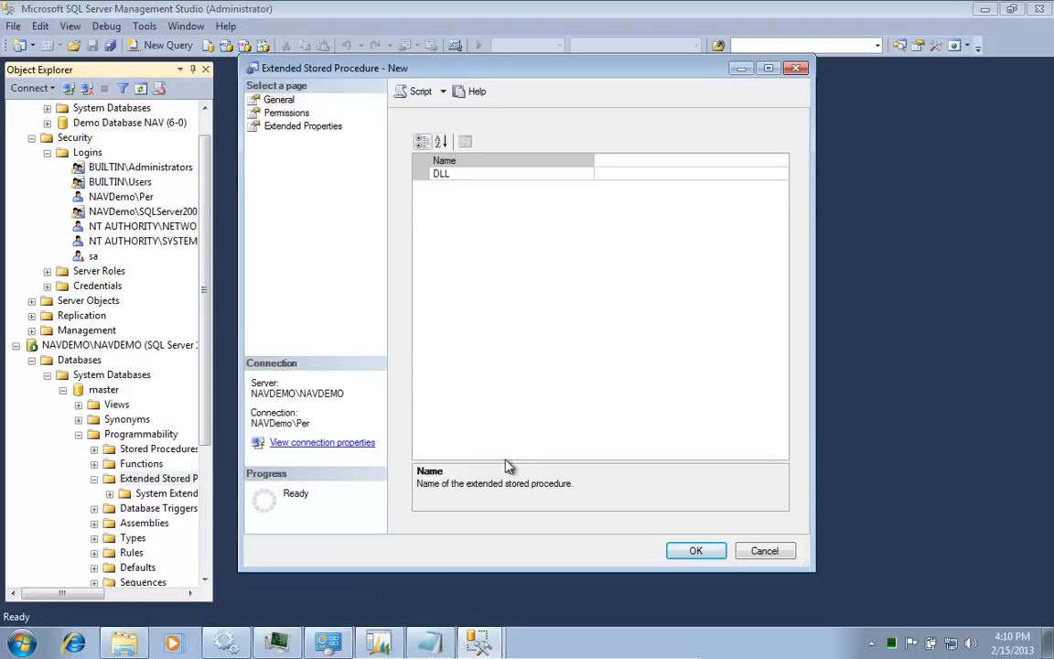
click(428, 643)
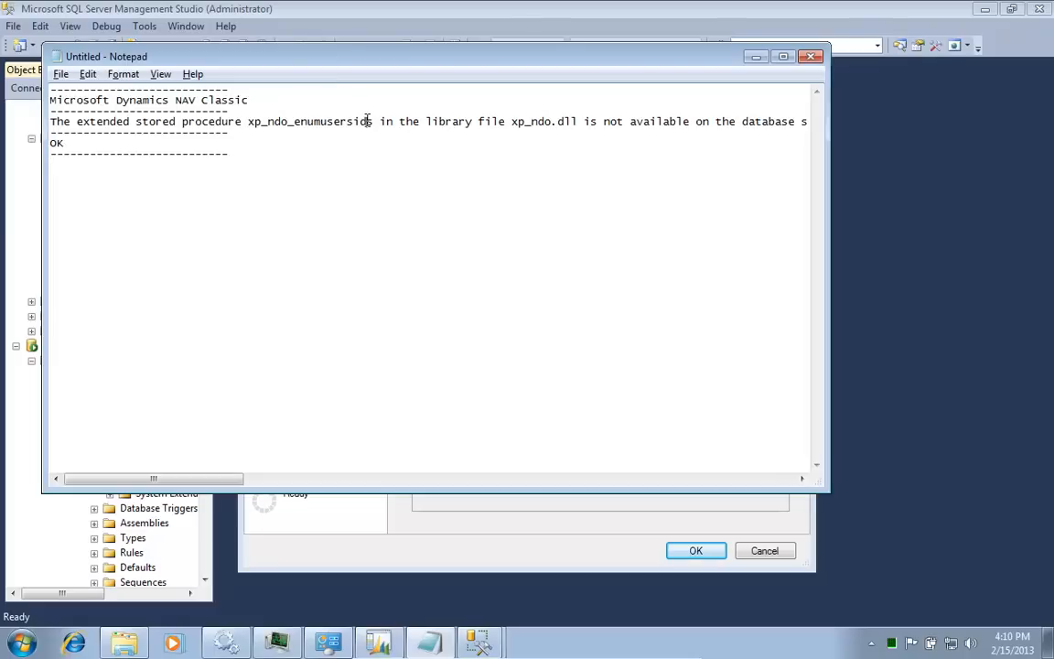
Step: Open Stored Procedure Names from \\VBOXSVR\Install and copy the name xp_ndo_enumusergroups
click(124, 643)
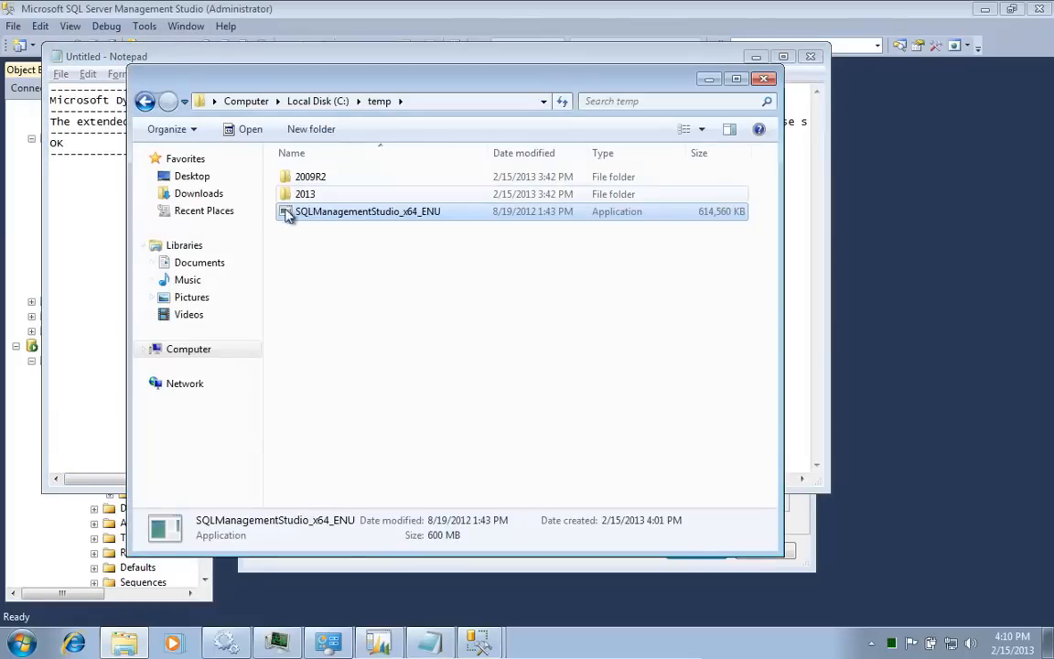
click(186, 385)
double_click(540, 216)
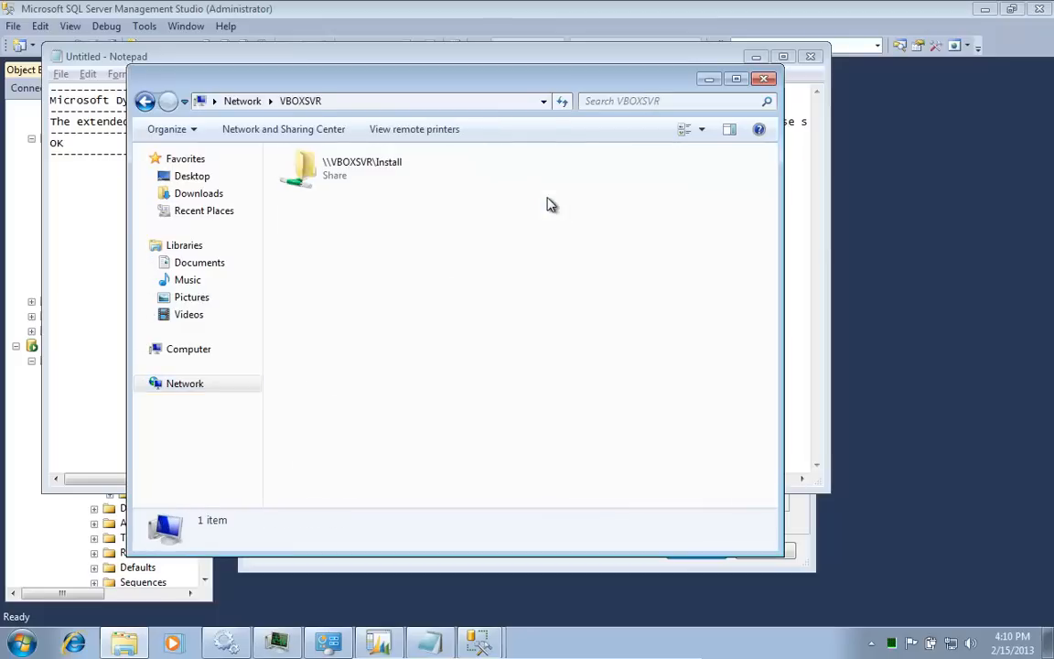
double_click(390, 176)
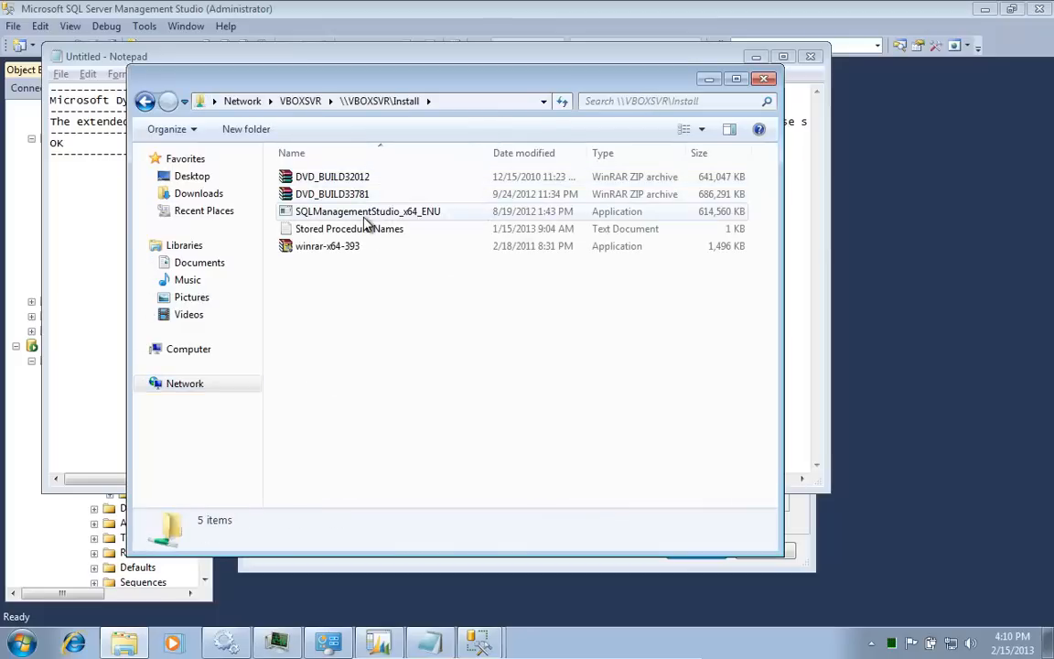
double_click(359, 229)
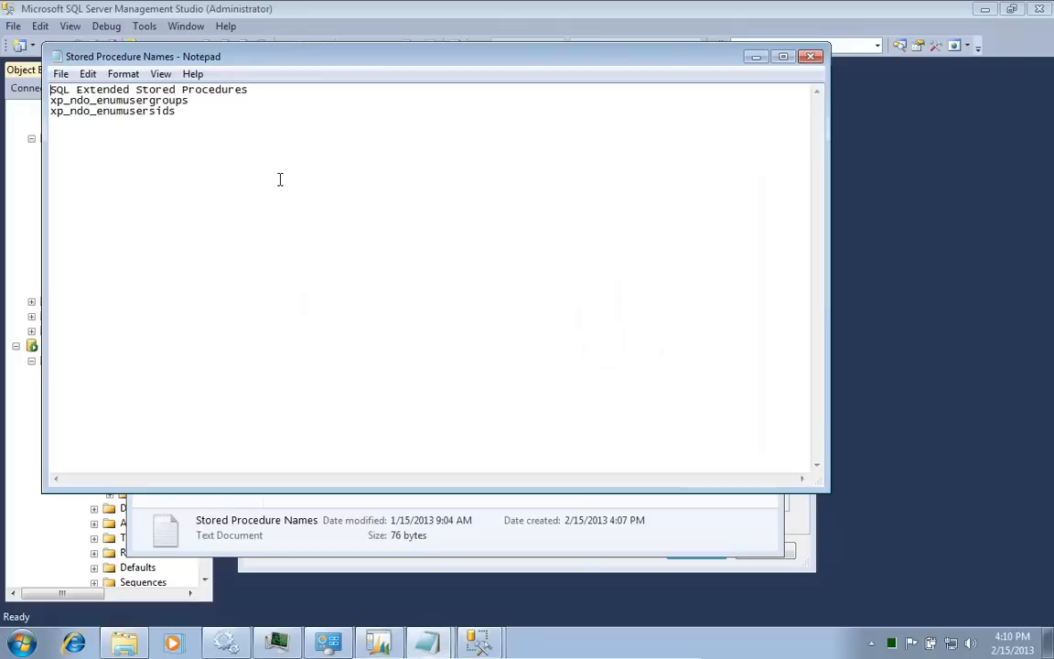
key(shift+End)
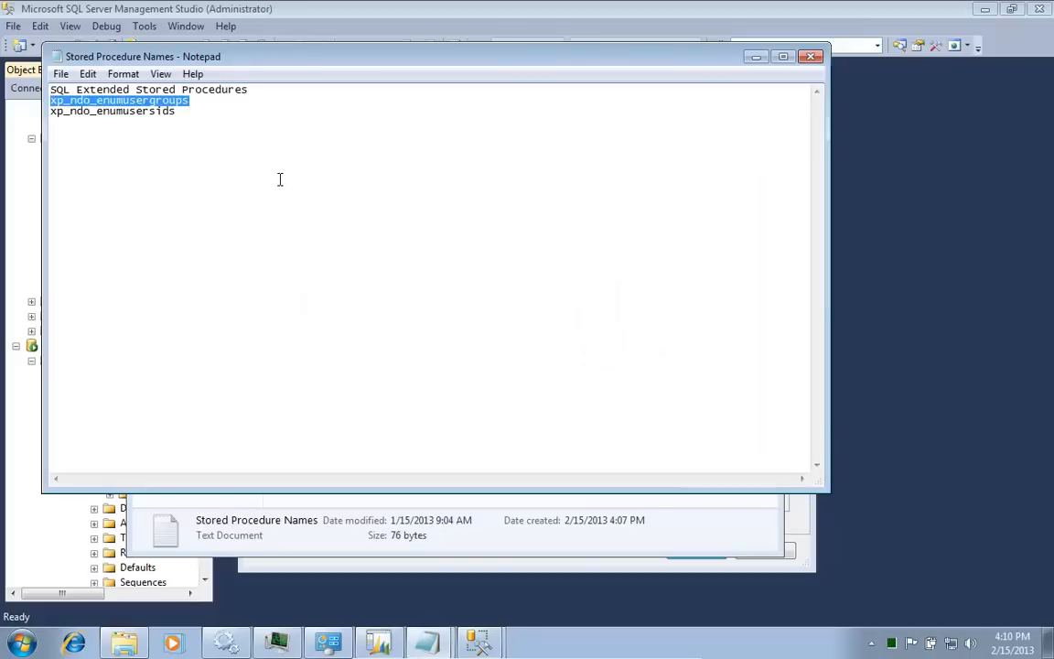
right_click(167, 108)
click(224, 155)
Step: Name the new extended stored procedure xp_ndo_enumusergroups
key(alt+Tab)
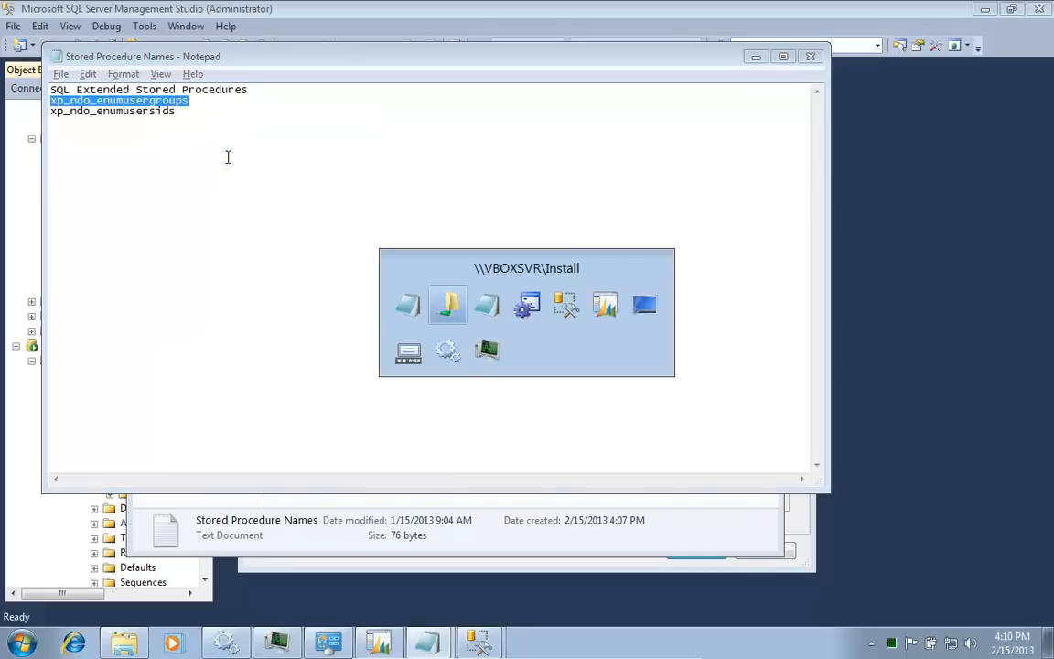
key(alt+Tab)
key(alt+Tab)
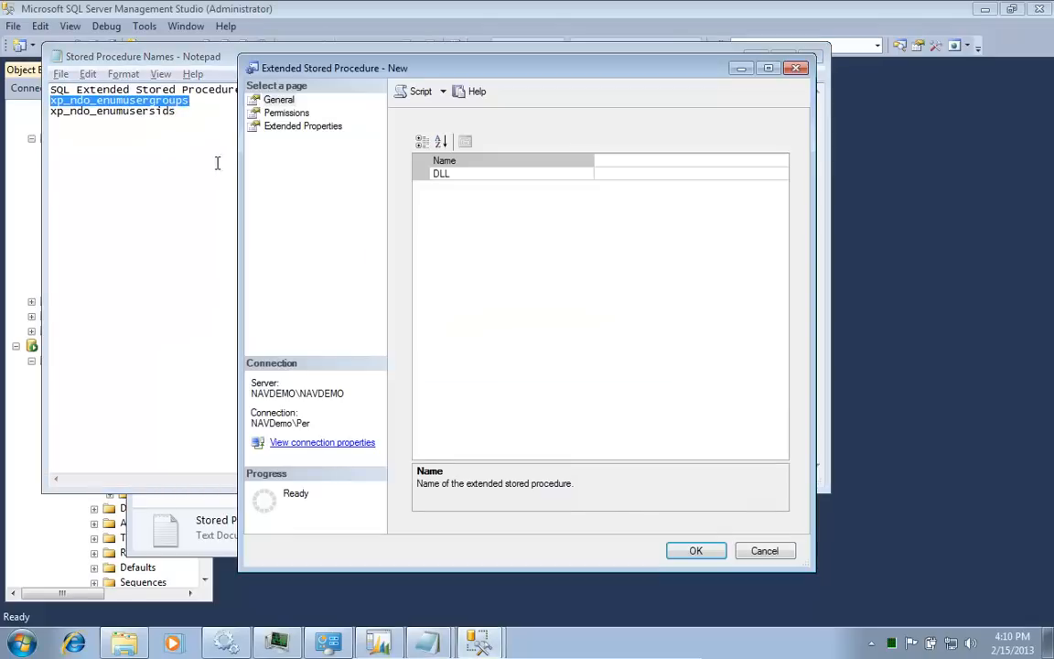
click(659, 161)
key(ctrl+v)
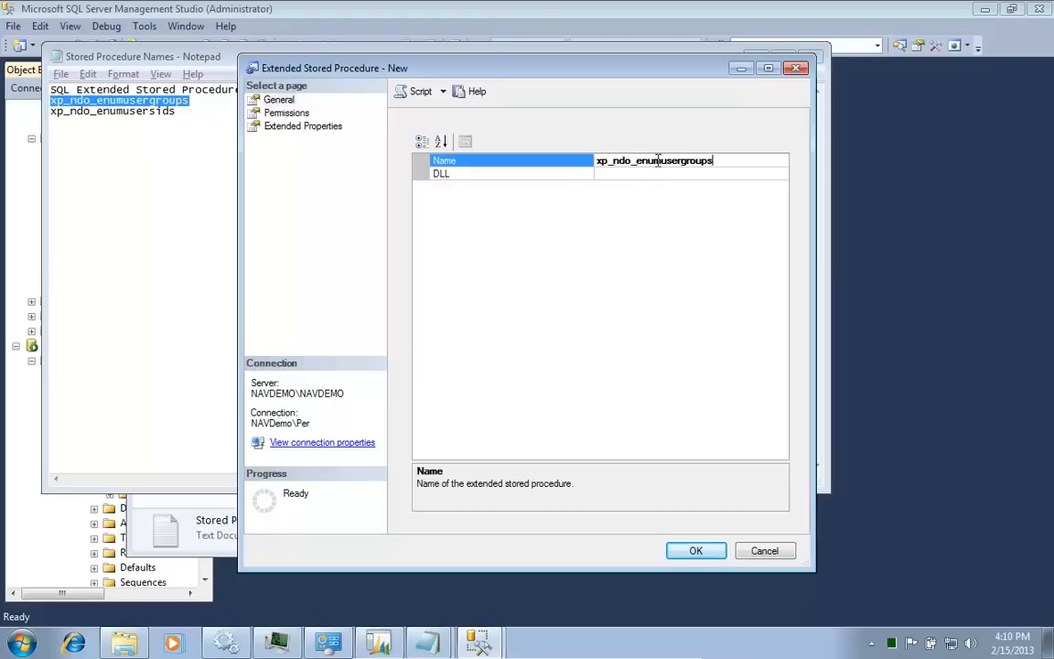
Step: Set its DLL to xp_ndo_x64.dll from Microsoft Dynamics NAV\60\Database and create the procedure
click(655, 174)
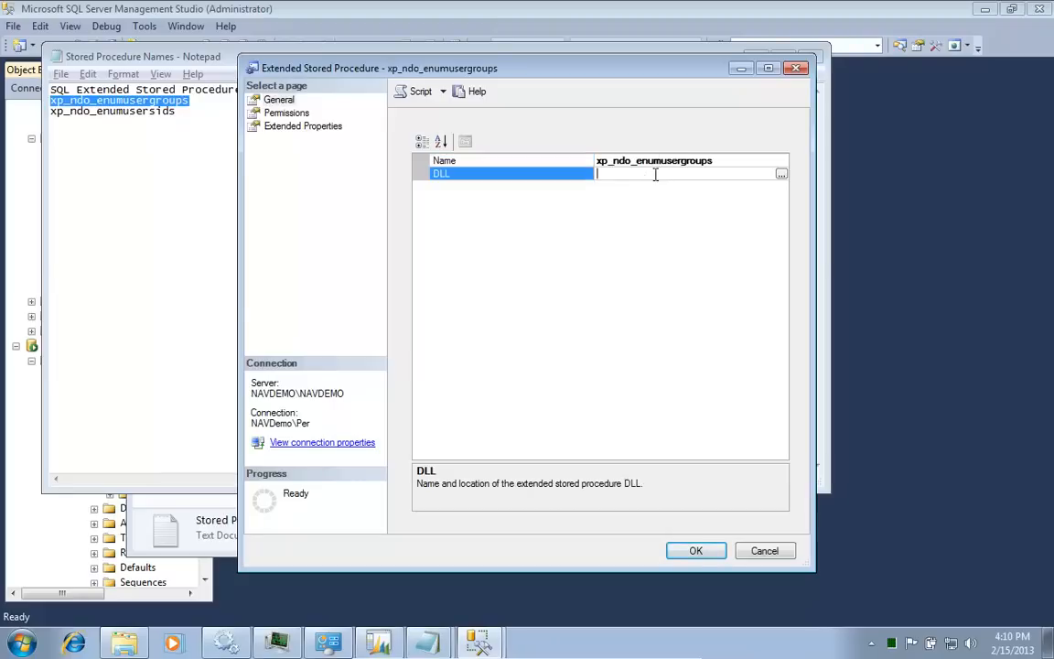
click(781, 176)
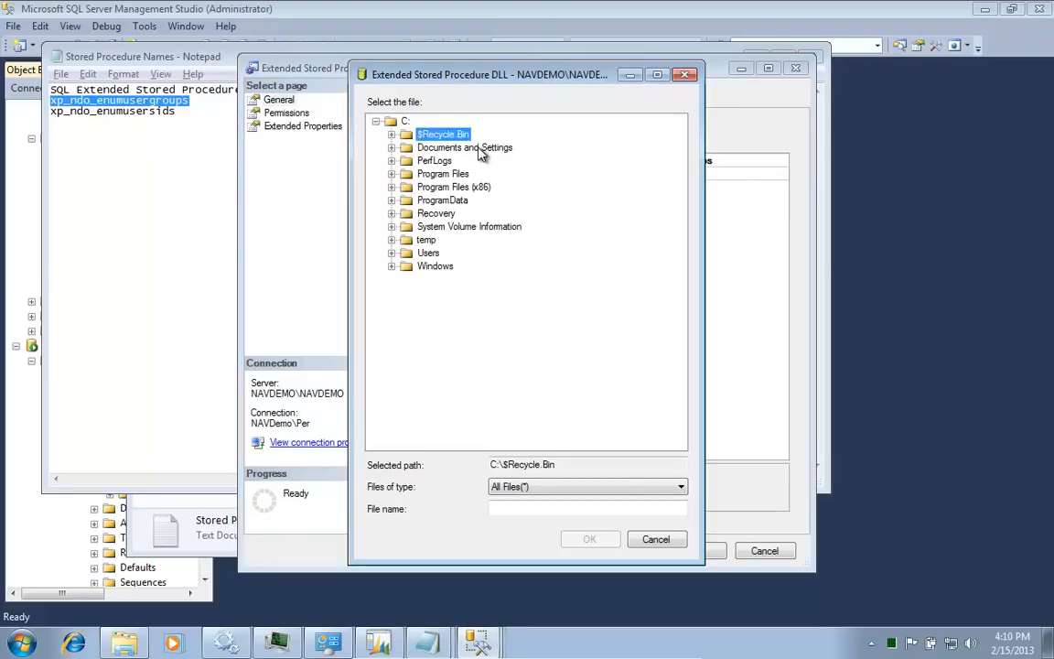
key(Down)
key(Down)
key(Down)
key(Down)
key(Right)
key(Down)
key(Down)
key(Down)
key(Down)
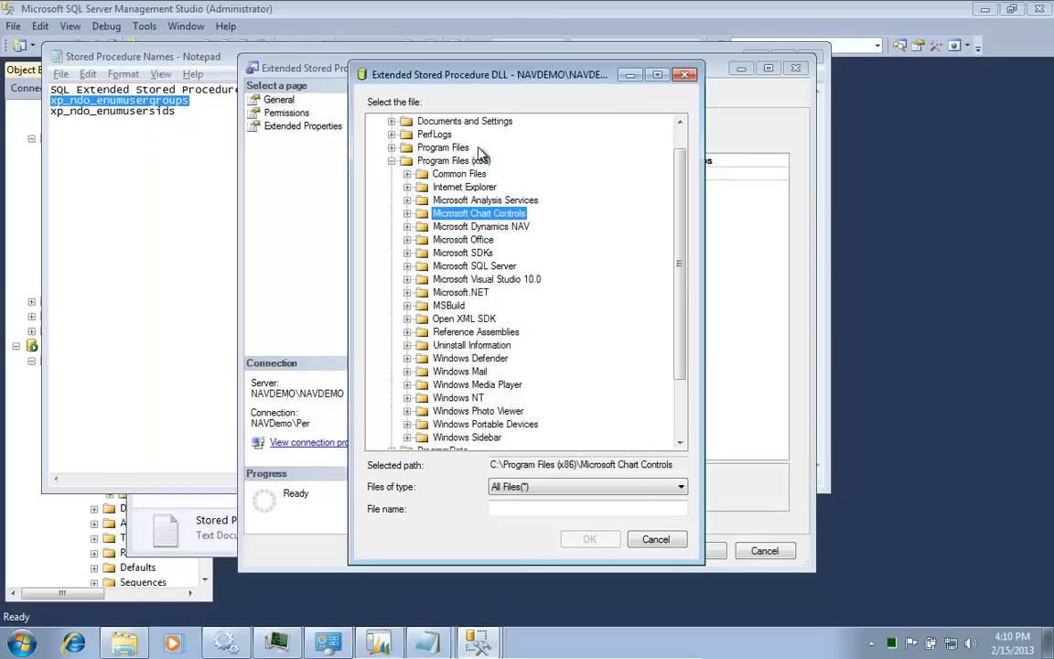
key(Down)
key(Right)
key(Down)
key(Right)
key(Down)
key(Down)
key(Down)
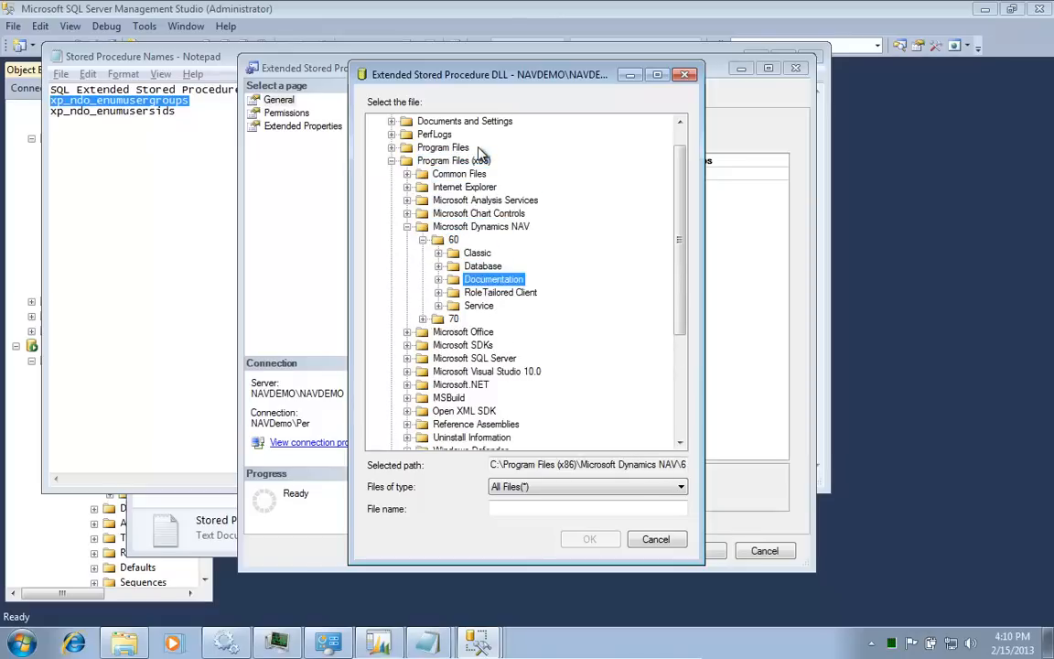
key(Down)
key(Down)
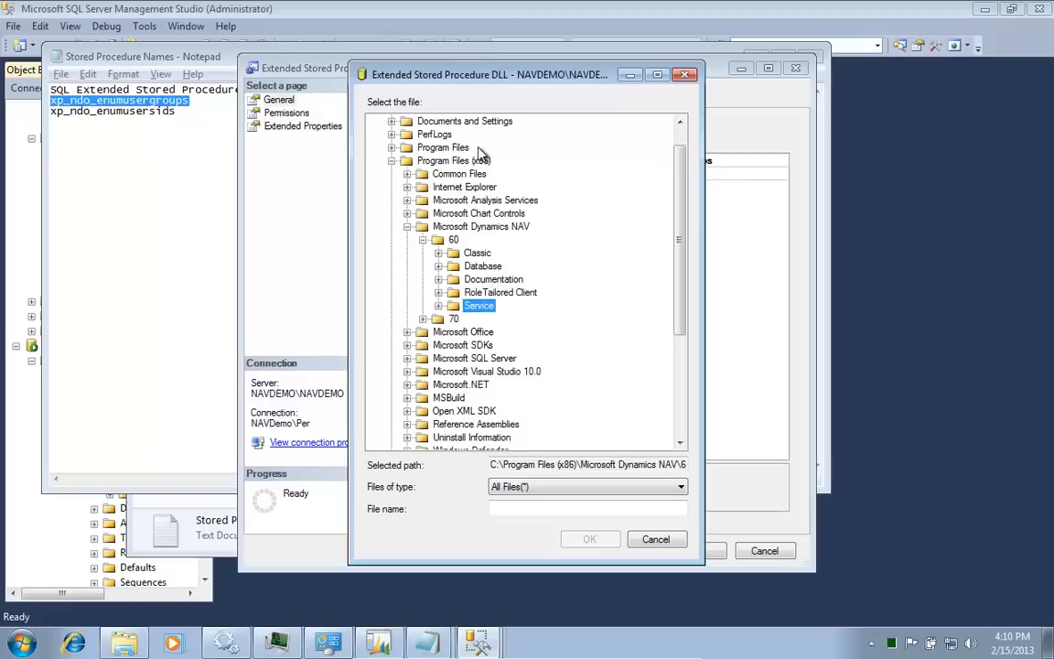
key(Up)
key(Up)
key(Up)
key(Right)
key(Down)
key(Down)
key(Down)
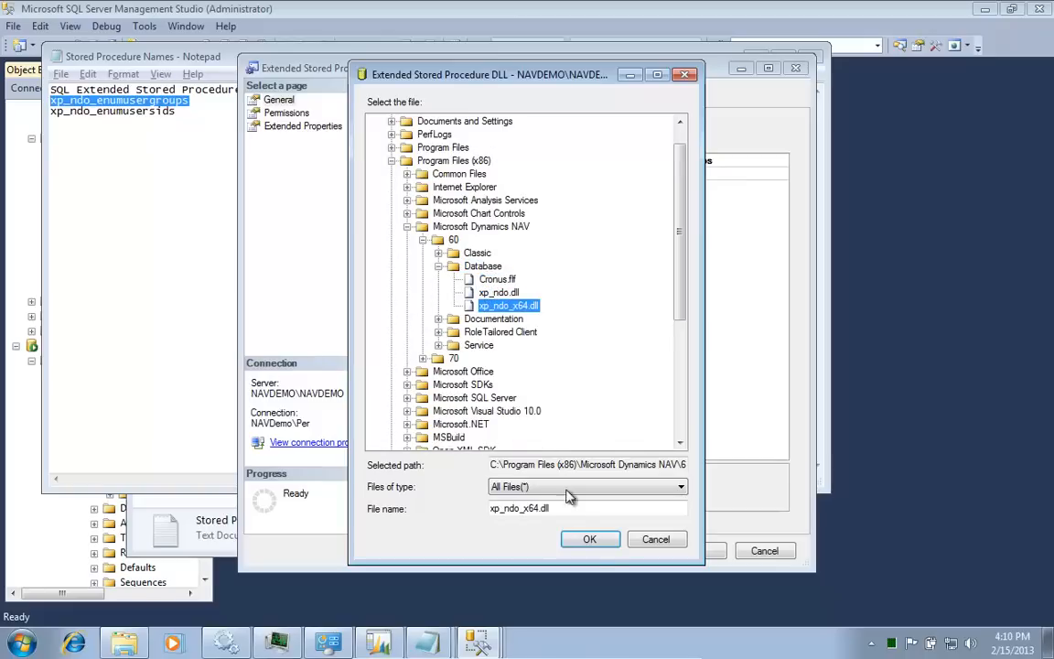
click(597, 540)
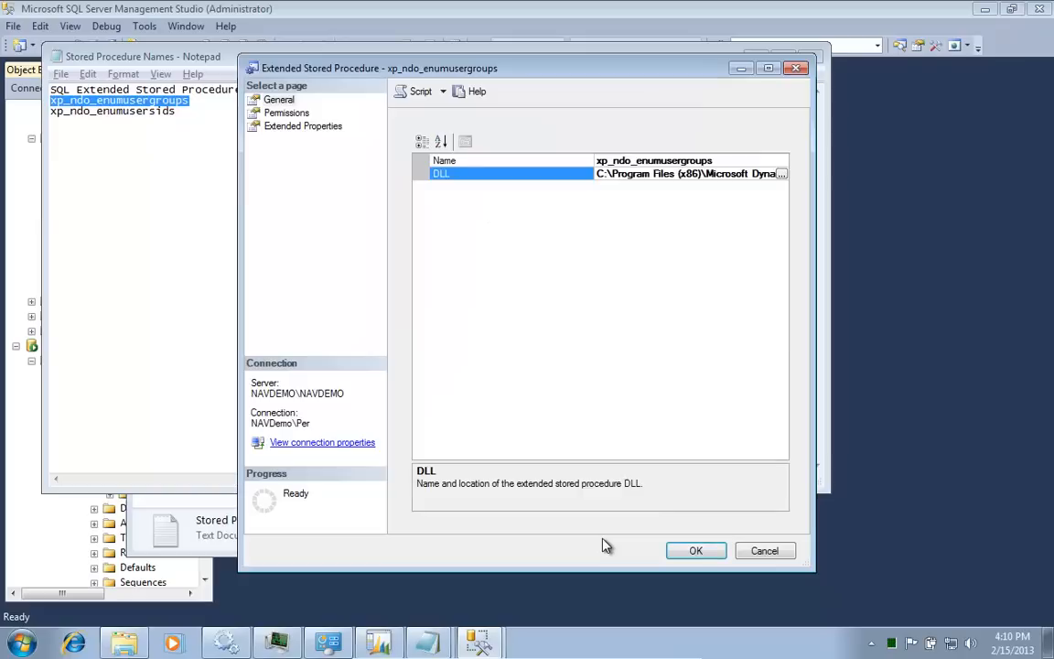
click(696, 551)
Step: Copy the name xp_ndo_enumusersids from the Stored Procedure Names file
key(Right)
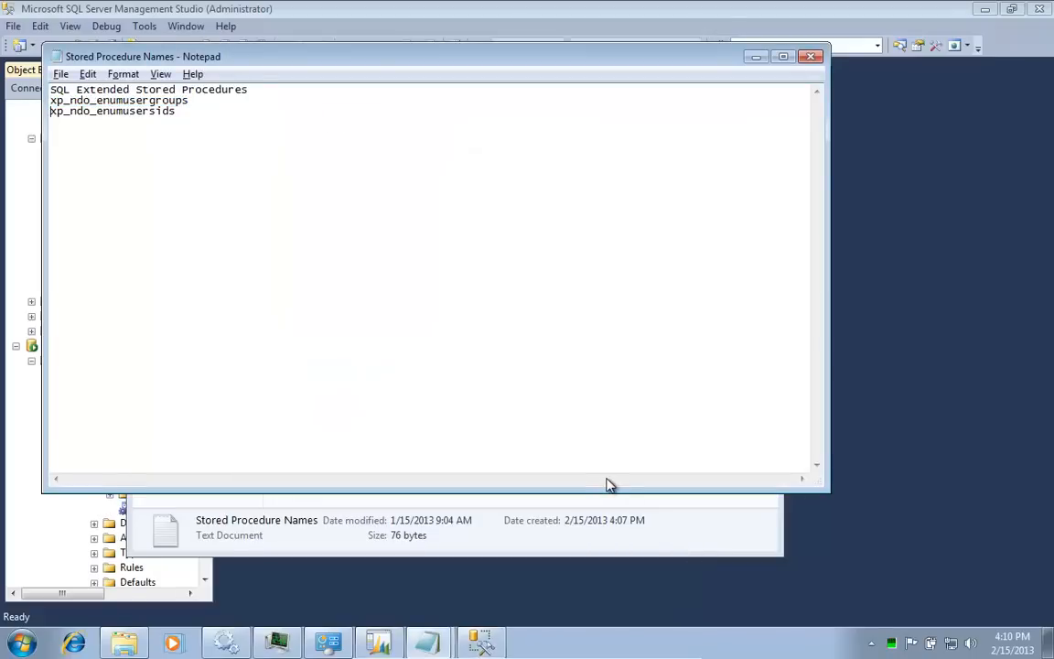
key(shift+End)
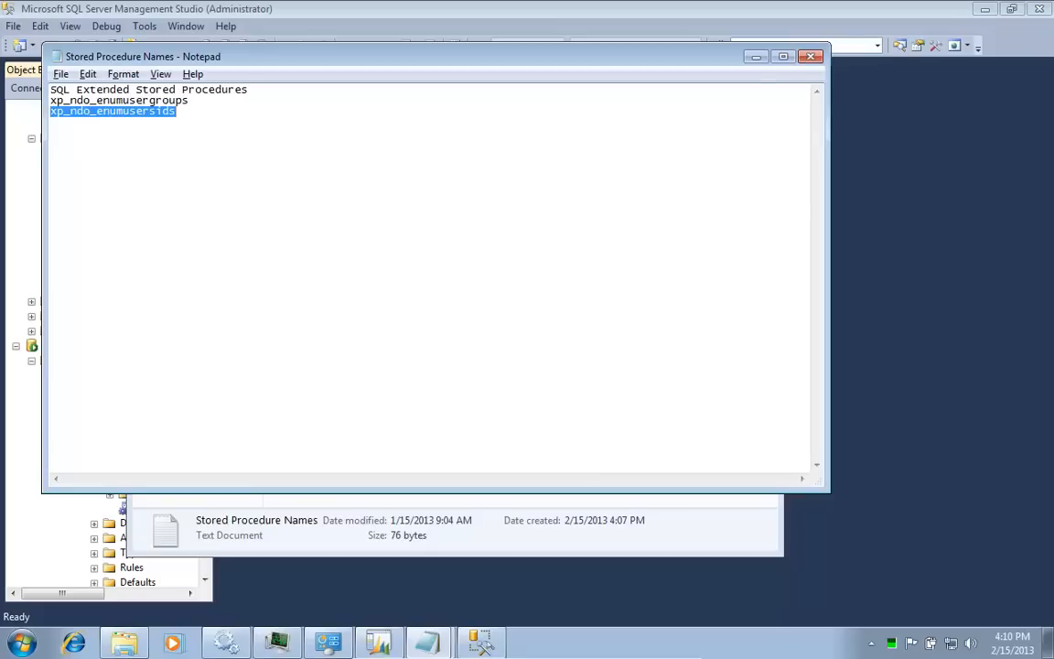
right_click(128, 100)
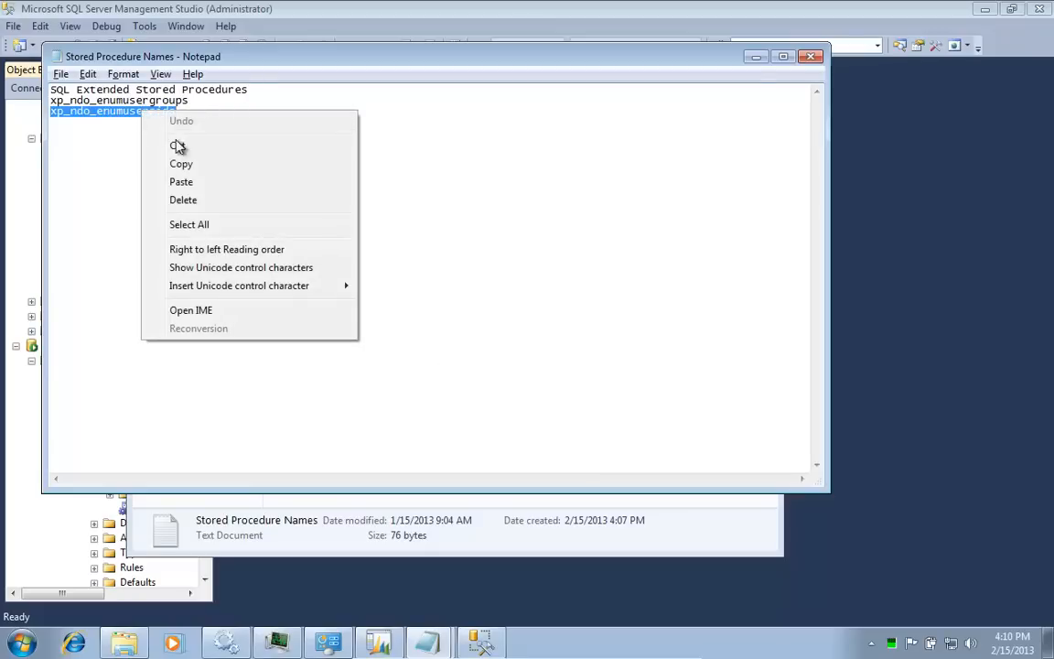
click(209, 163)
Step: Back in Management Studio, start a new extended stored procedure named xp_ndo_enumusersids
key(alt+Tab)
key(alt+Tab)
key(alt+Tab)
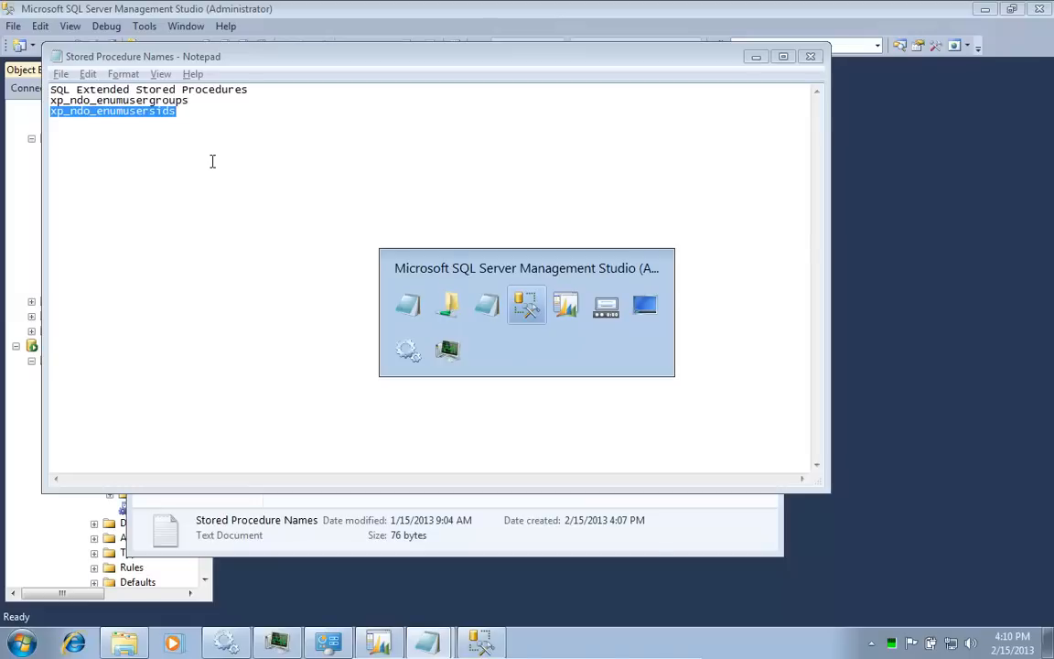
key(alt+Tab)
key(alt+shift+Tab)
key(alt+shift+Tab)
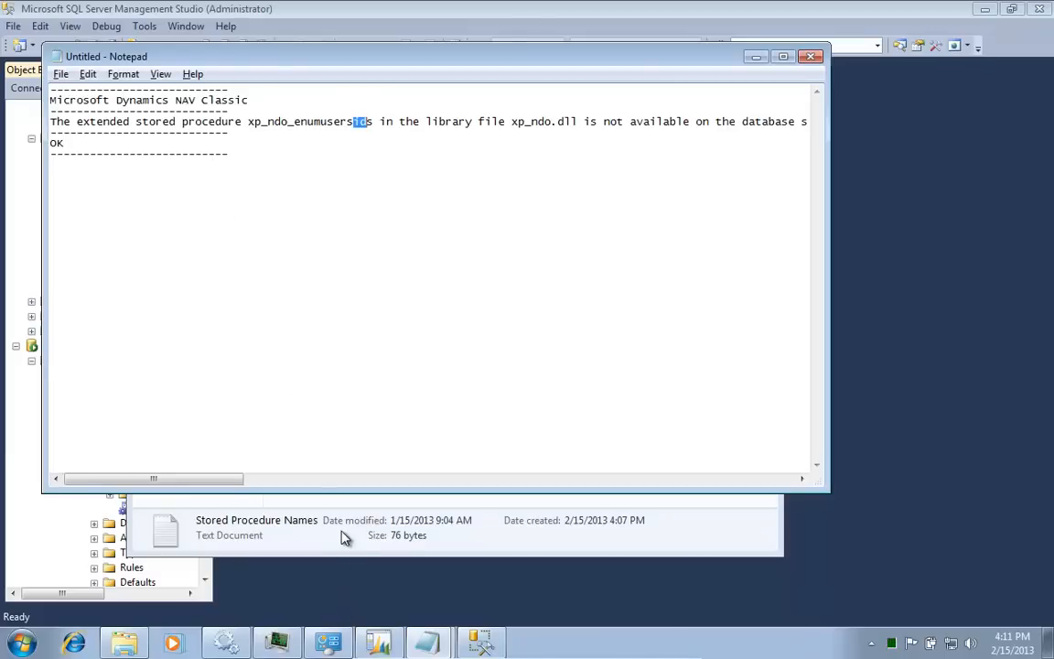
click(344, 538)
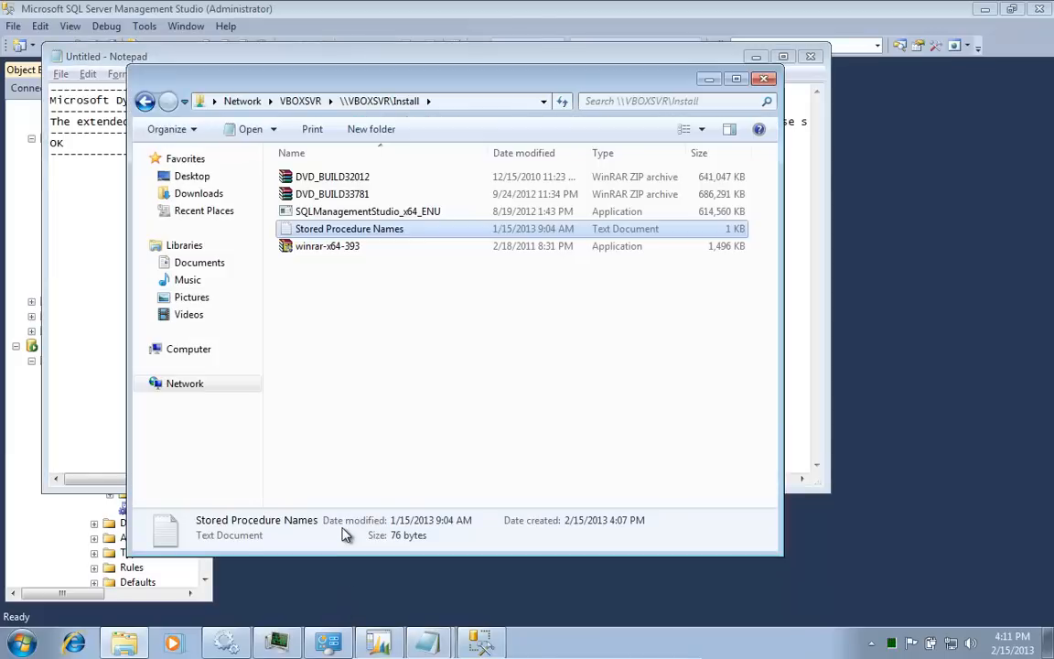
click(396, 597)
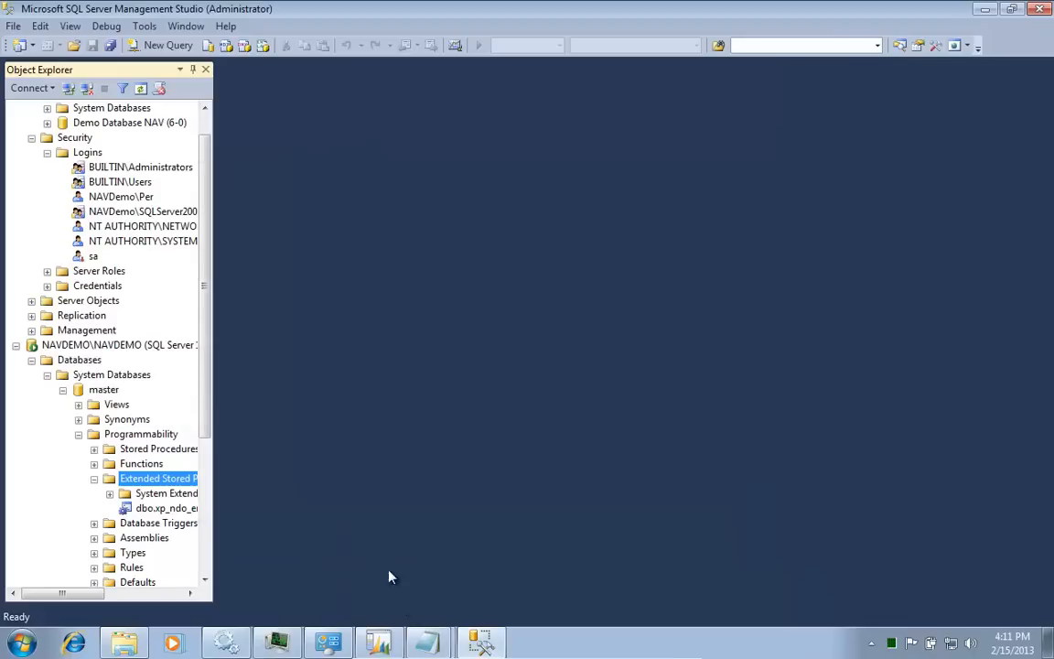
right_click(177, 476)
click(236, 487)
click(652, 162)
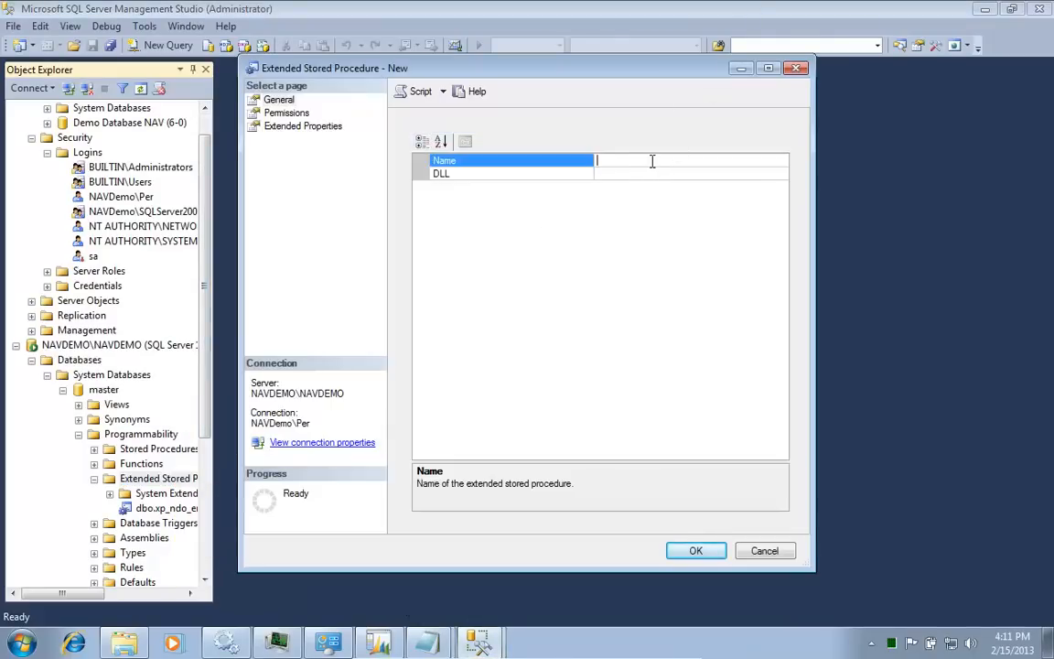
key(ctrl+v)
Step: Set its DLL to xp_ndo_x64.dll from Microsoft Dynamics NAV\60\Database and create the procedure
click(665, 174)
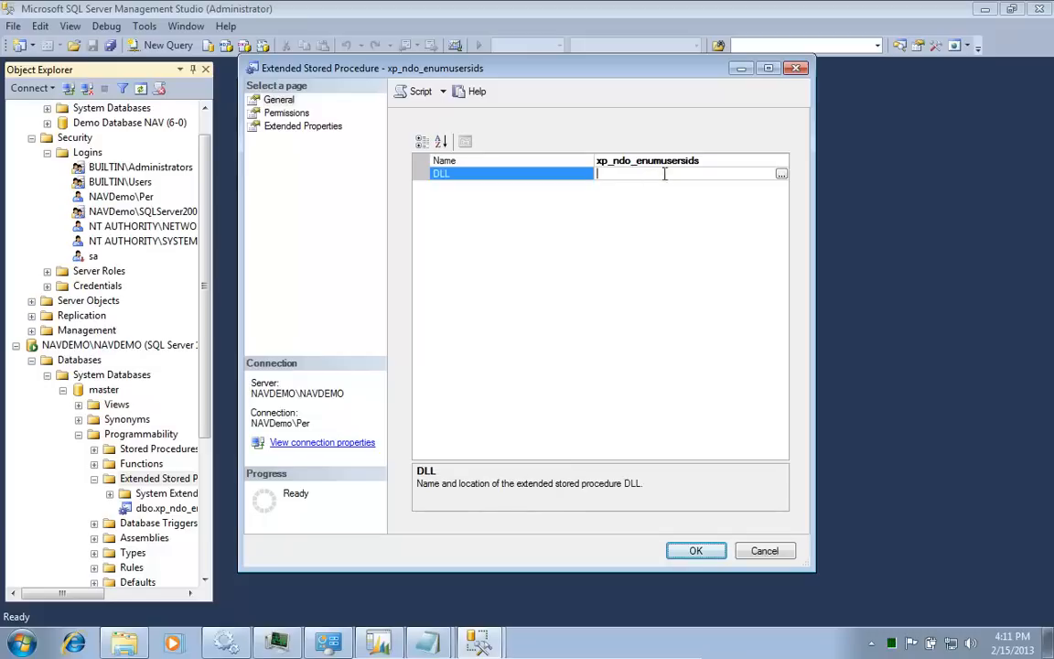
click(780, 174)
key(Right)
key(Right)
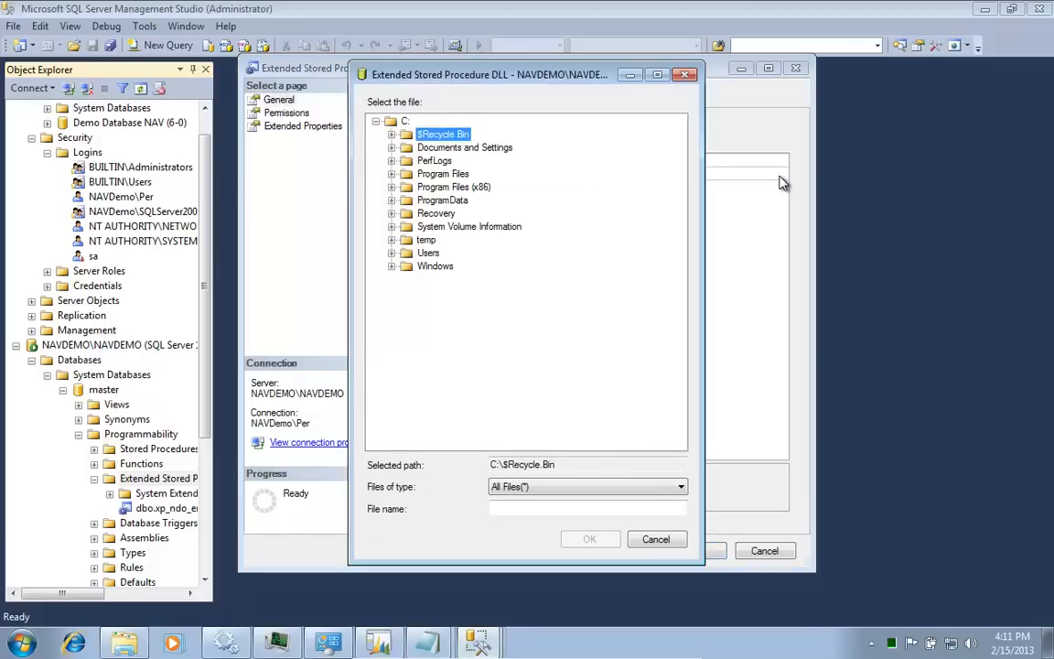
key(Down)
key(Down)
key(Down)
key(Down)
key(Right)
key(Right)
key(Down)
key(Down)
key(Down)
key(Down)
key(Right)
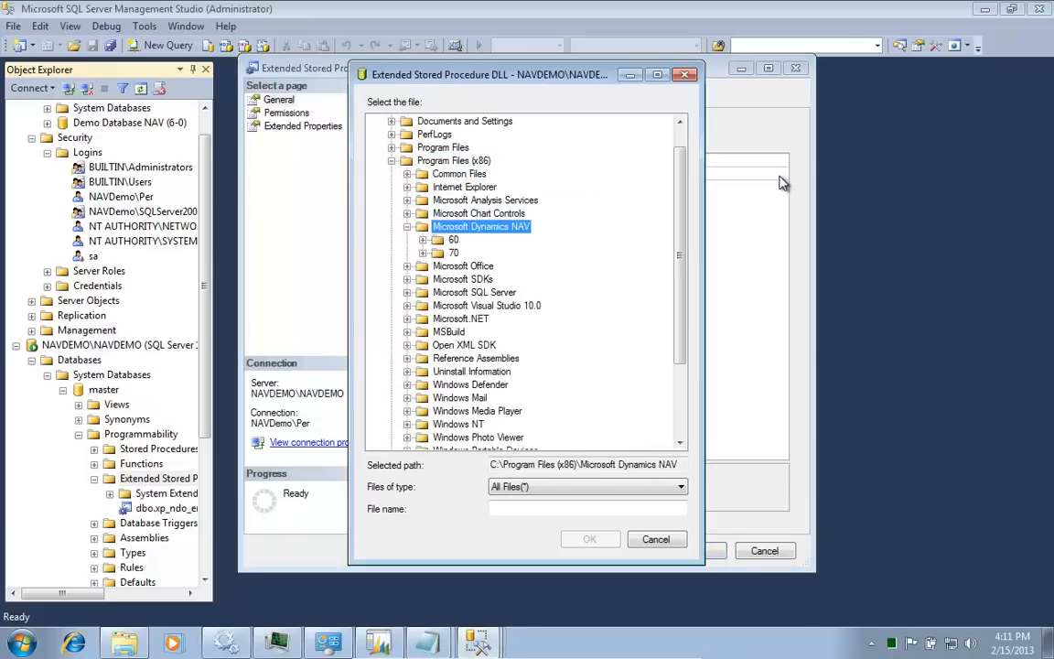
key(Down)
key(Right)
key(Down)
key(Down)
key(Right)
key(Down)
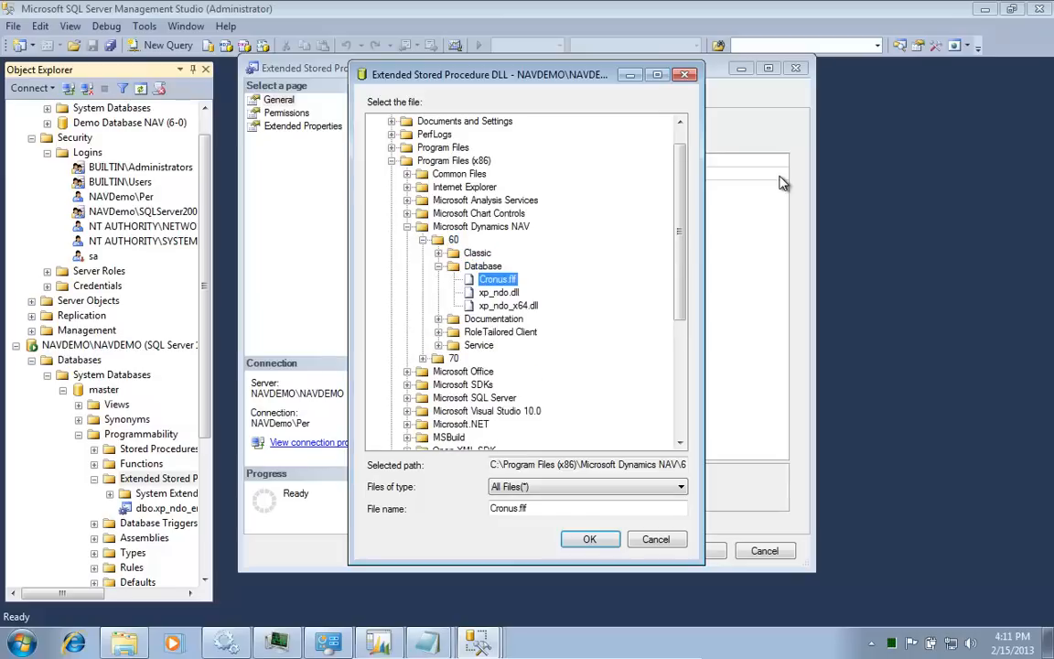
key(Down)
key(Down)
key(Return)
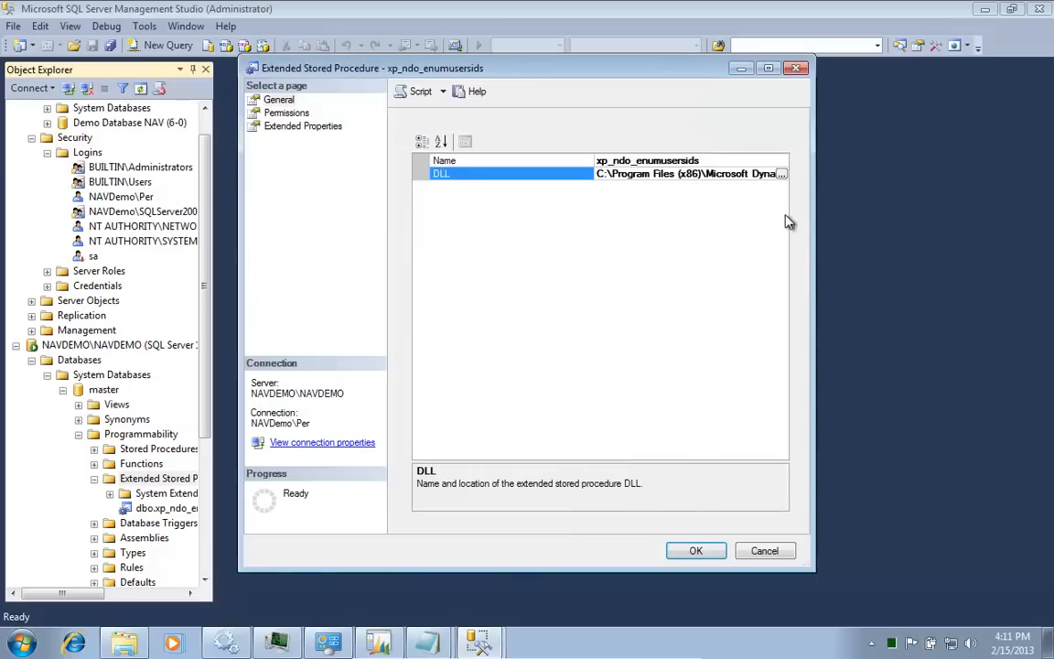
click(697, 551)
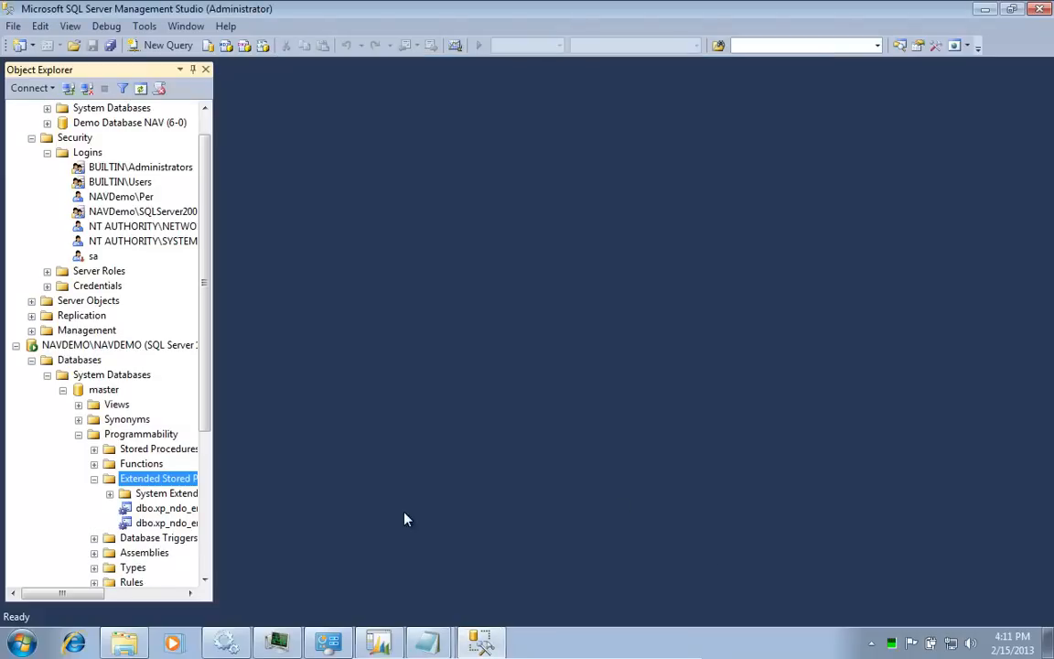
Step: Dismiss the extended stored procedure warning and confirm creating the Test2009R2 database
click(377, 644)
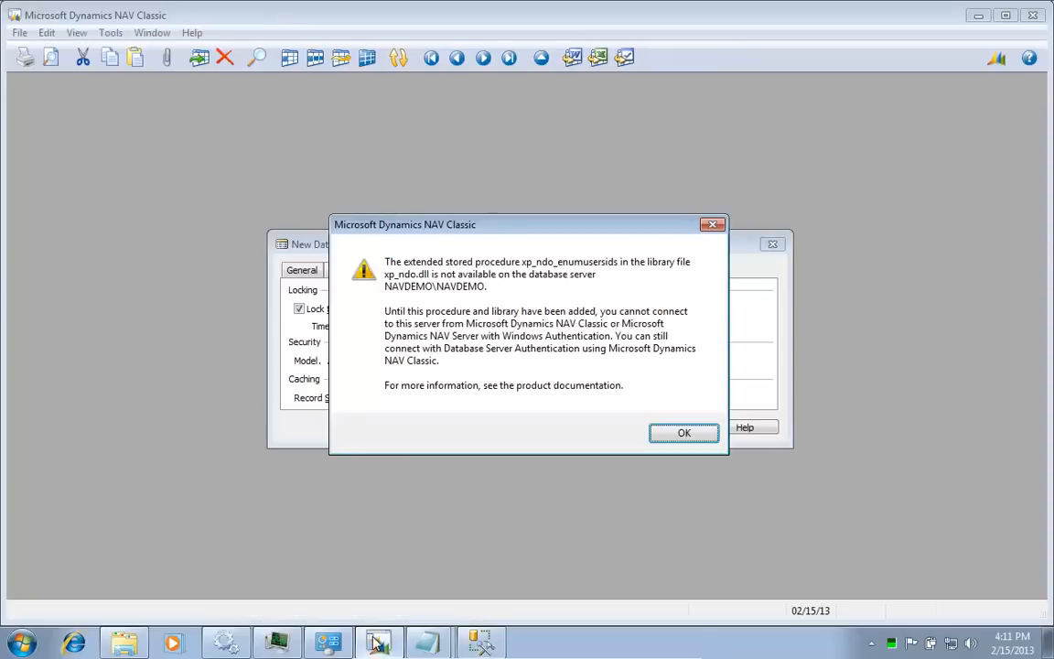
click(688, 433)
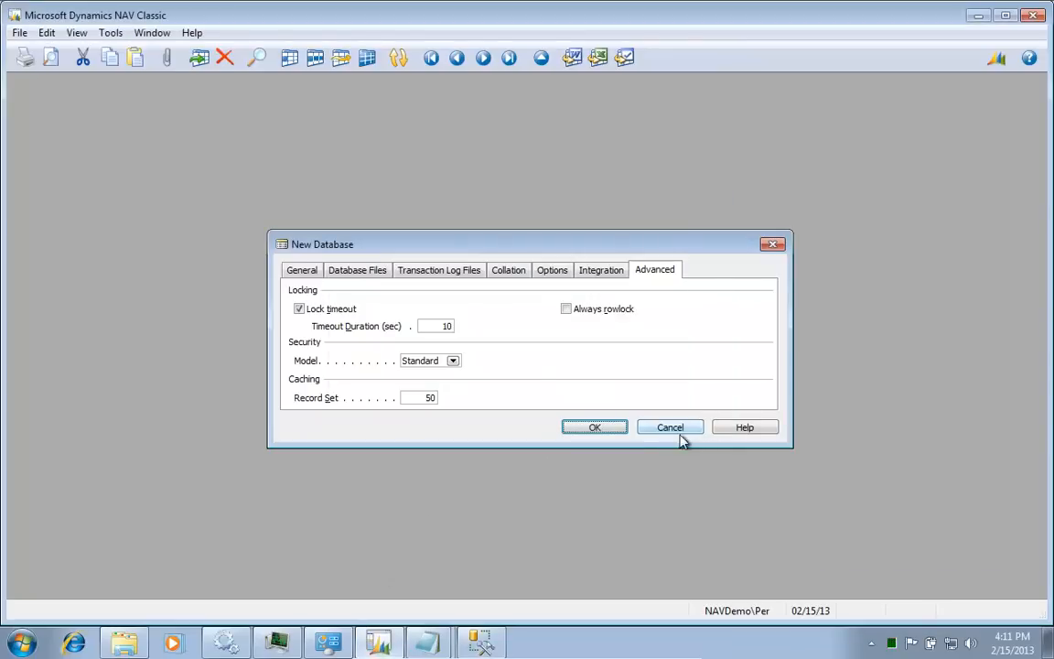
click(594, 430)
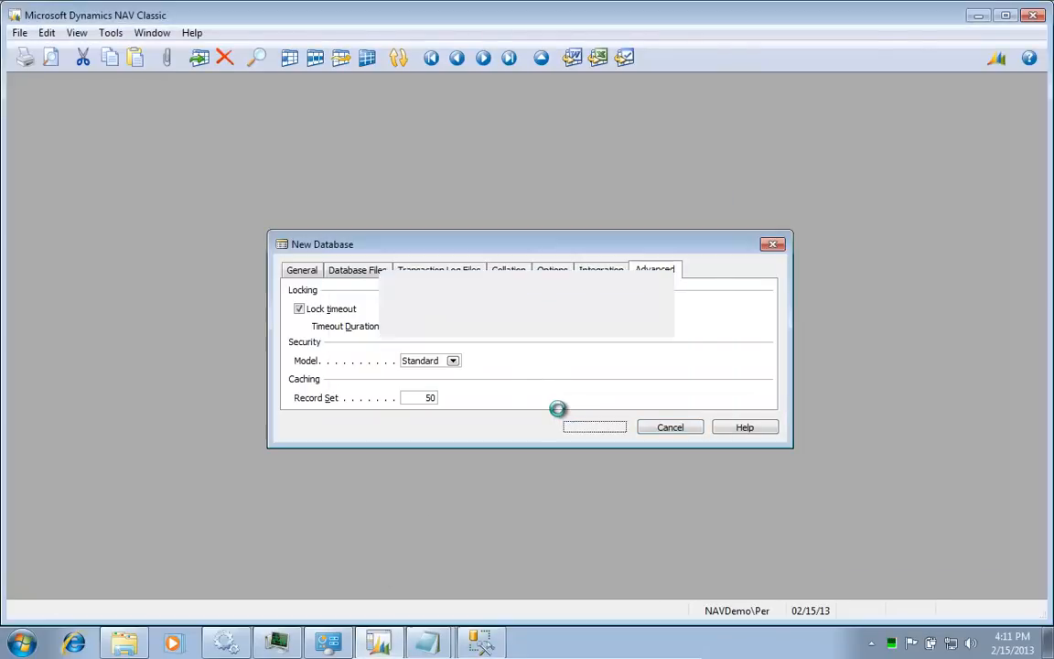
Step: Start a restore via Tools > Restore and browse to C:\temp\2009R2
click(109, 33)
click(140, 235)
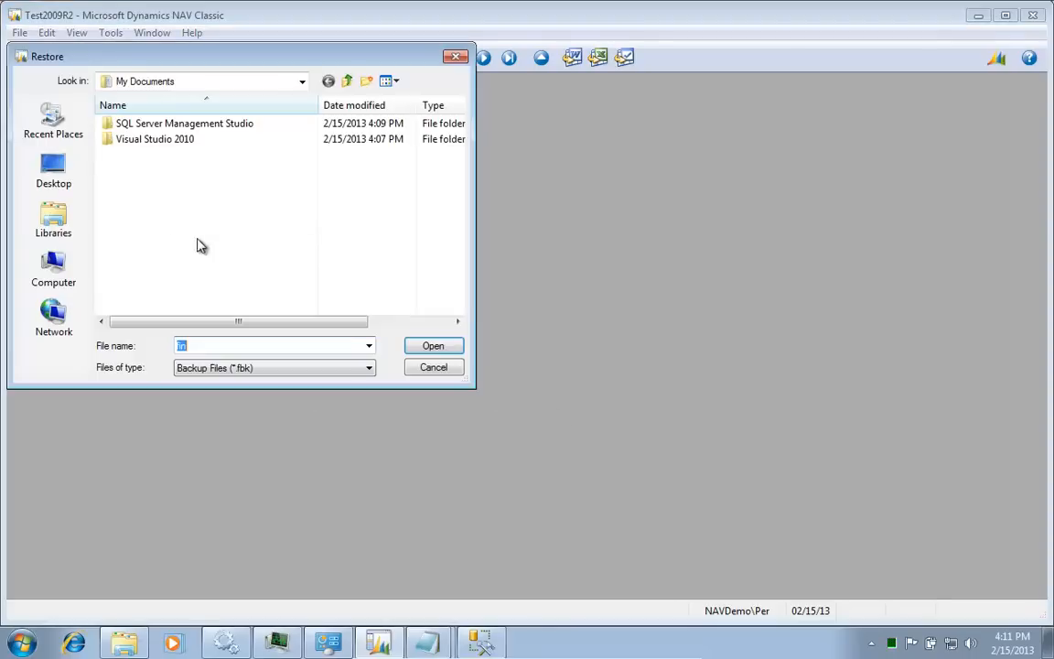
click(78, 277)
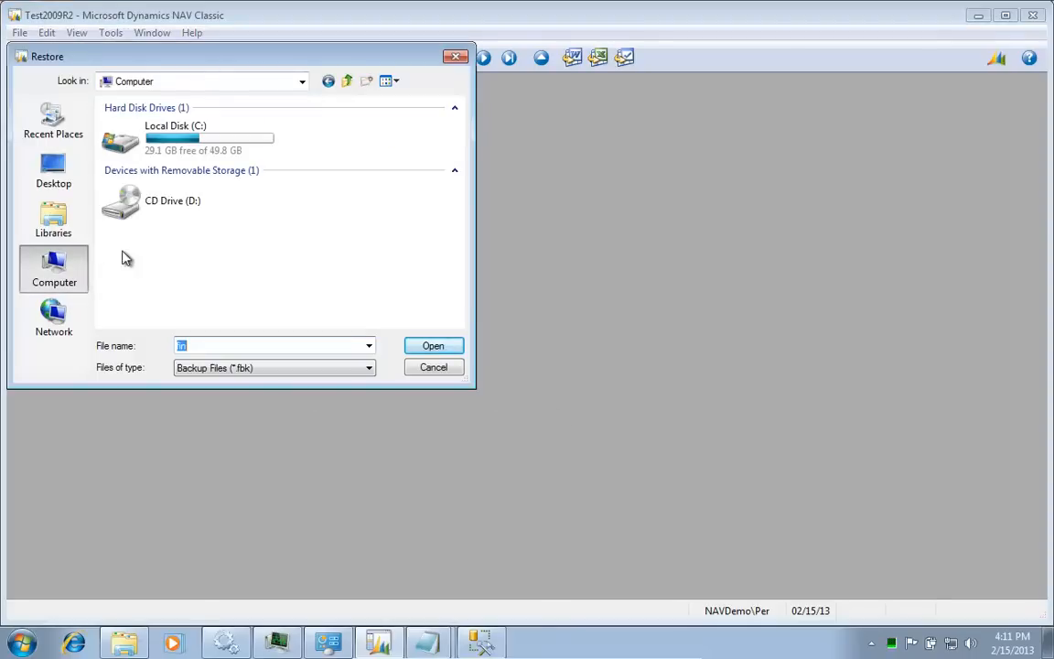
double_click(195, 154)
key(Down)
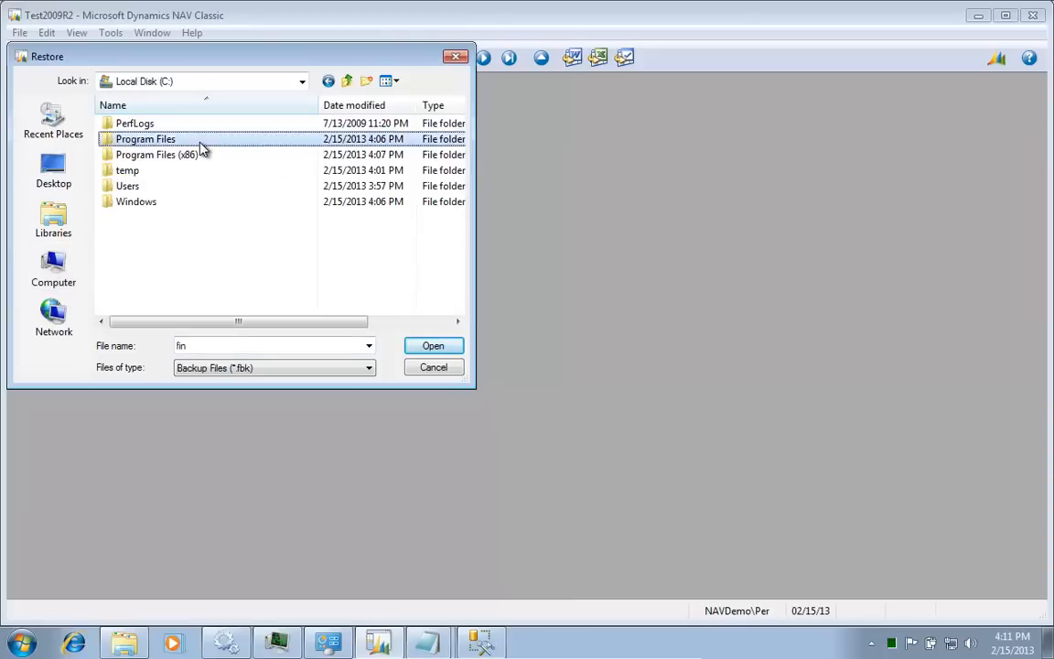
key(Down)
key(Down)
key(Down)
Step: Pick the database backup under CsideClient\CommonAppData\Microsoft and restore the entire backup
key(Down)
key(Up)
key(Return)
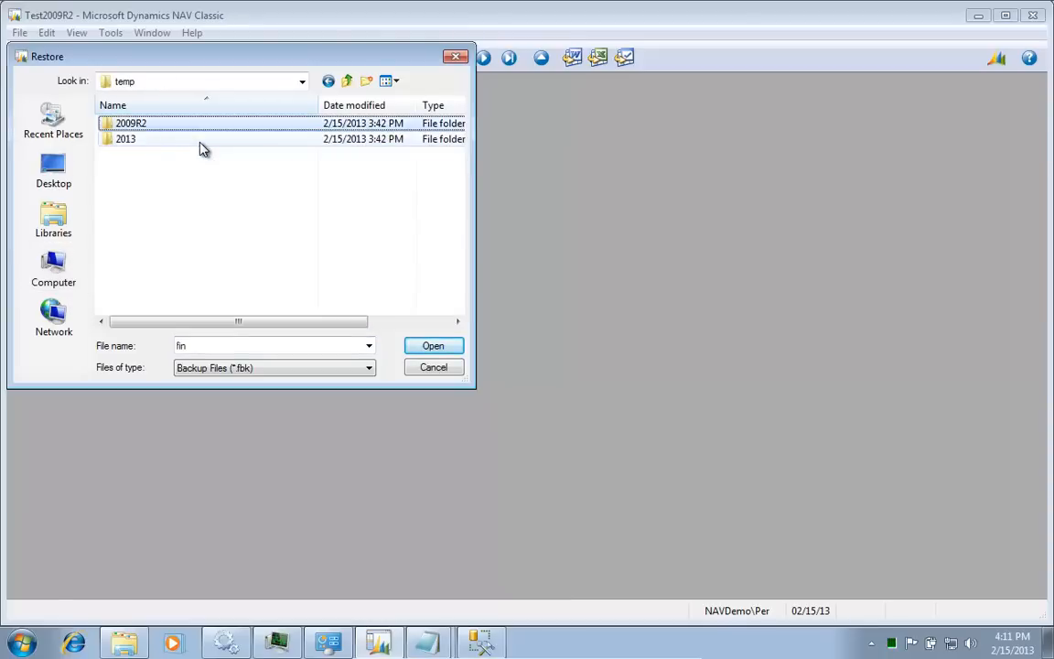
key(Return)
key(Down)
key(Down)
key(Down)
key(Down)
key(Down)
key(Down)
key(Down)
key(Down)
key(Down)
key(Down)
key(Down)
key(Down)
key(Down)
key(Down)
key(Down)
key(Down)
key(Down)
key(Down)
key(Down)
key(Down)
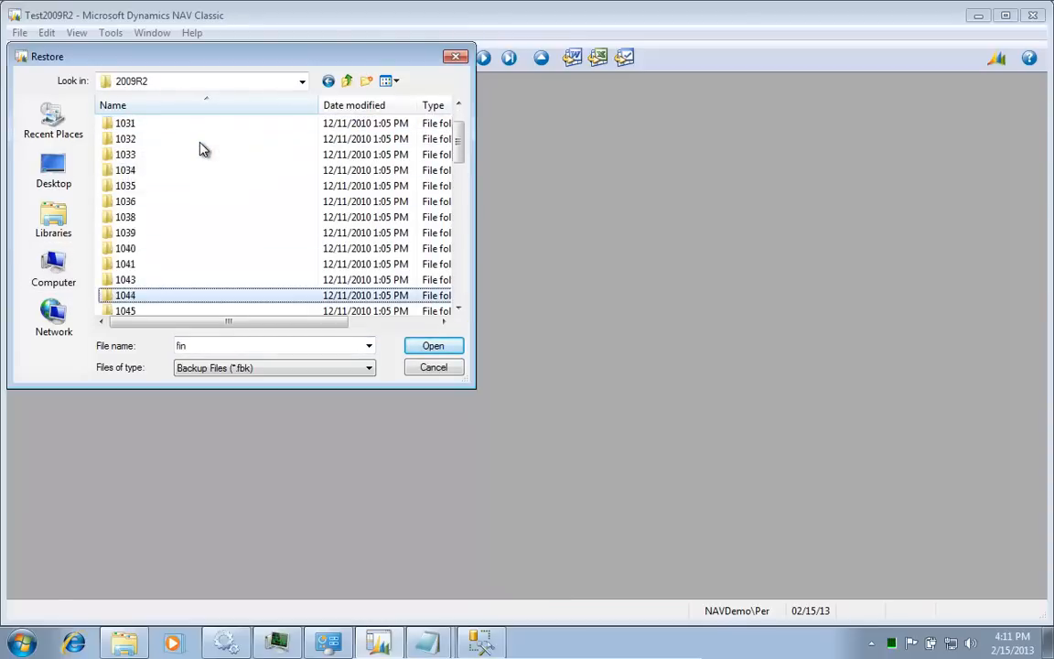
key(Down)
key(Down)
key(Down)
key(Down)
key(Down)
key(Down)
key(Down)
key(Down)
key(Down)
key(Down)
key(Down)
key(Down)
key(Down)
key(Down)
key(Down)
key(Down)
key(Down)
key(Down)
key(Down)
key(Down)
key(Up)
key(Up)
key(Up)
key(Up)
key(Up)
key(Up)
key(Up)
key(Up)
key(Up)
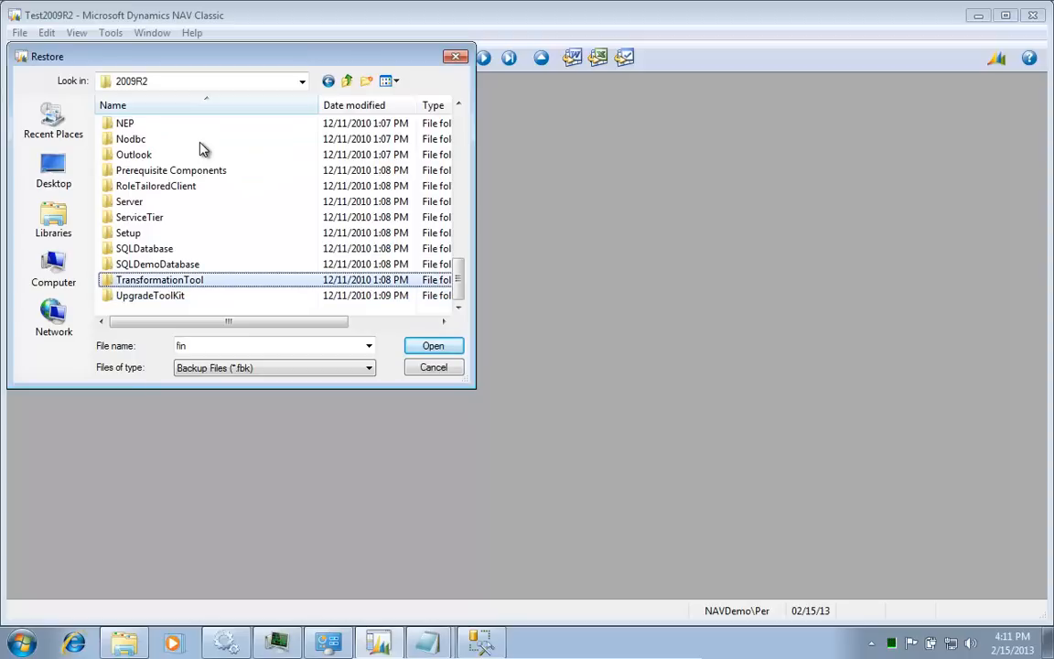
key(Up)
key(Up)
key(Up)
key(Up)
key(Up)
key(Up)
key(Up)
key(Up)
key(Up)
key(Down)
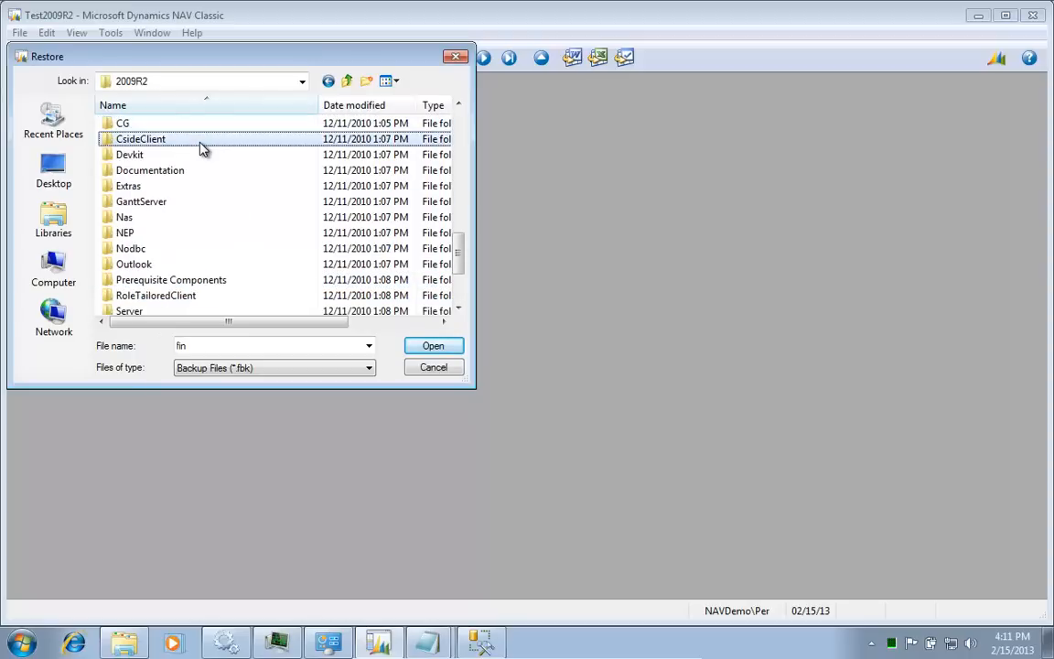
key(Return)
key(Down)
key(Return)
key(Return)
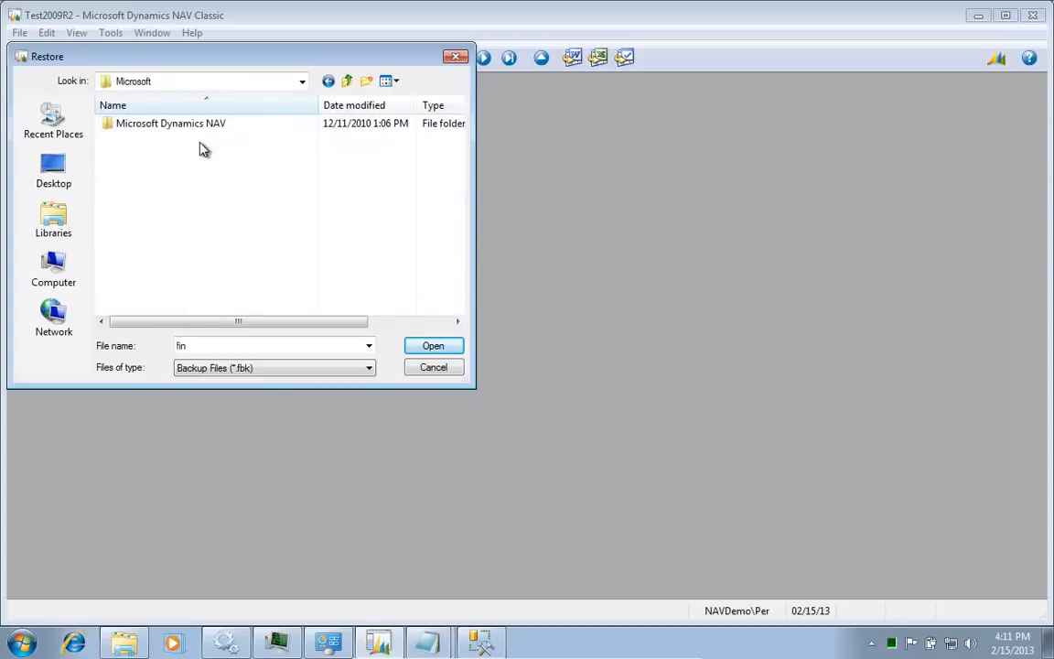
key(Return)
key(Return)
key(Return)
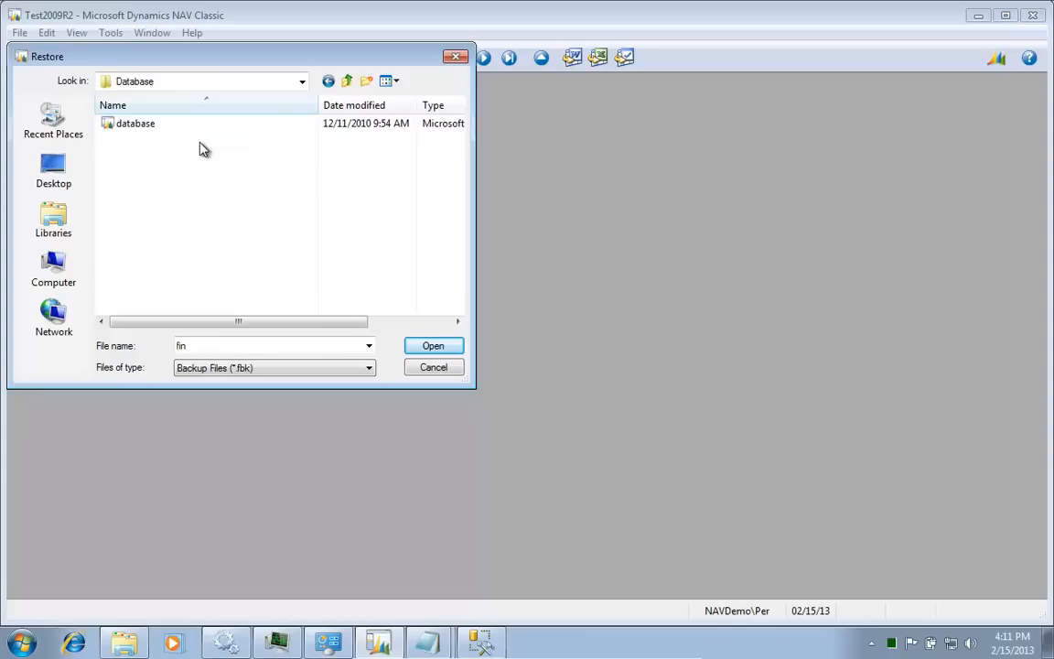
key(Down)
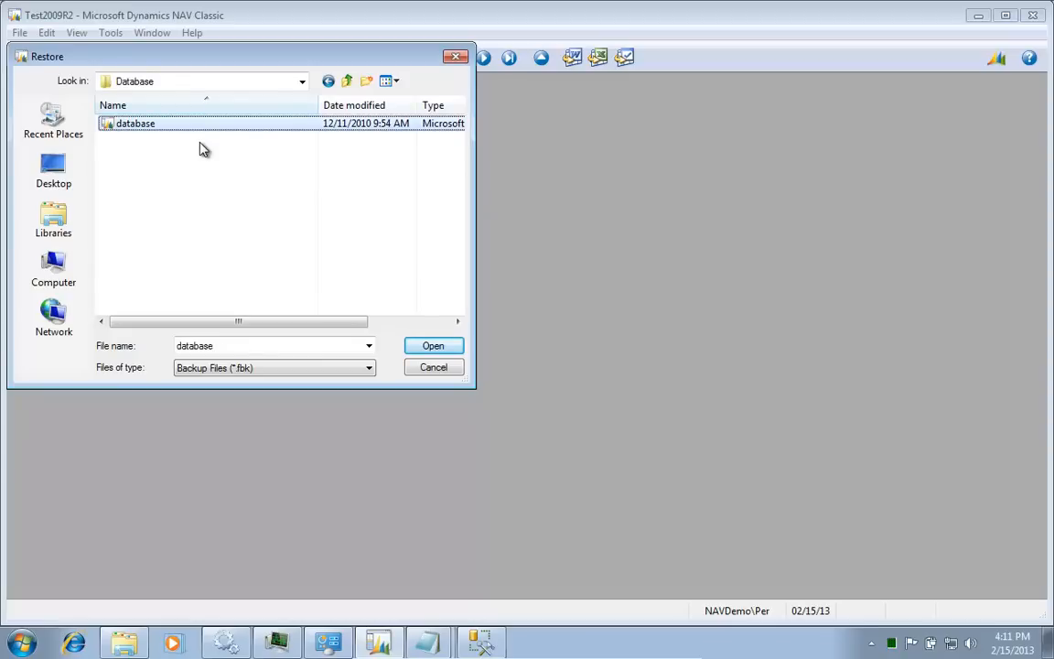
key(Return)
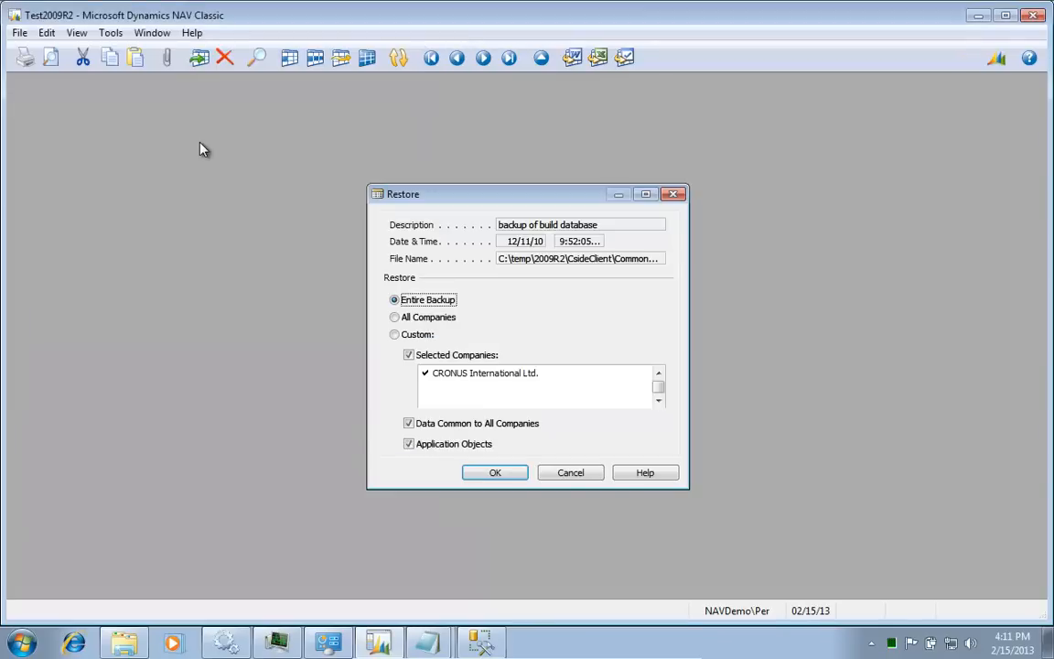
key(Return)
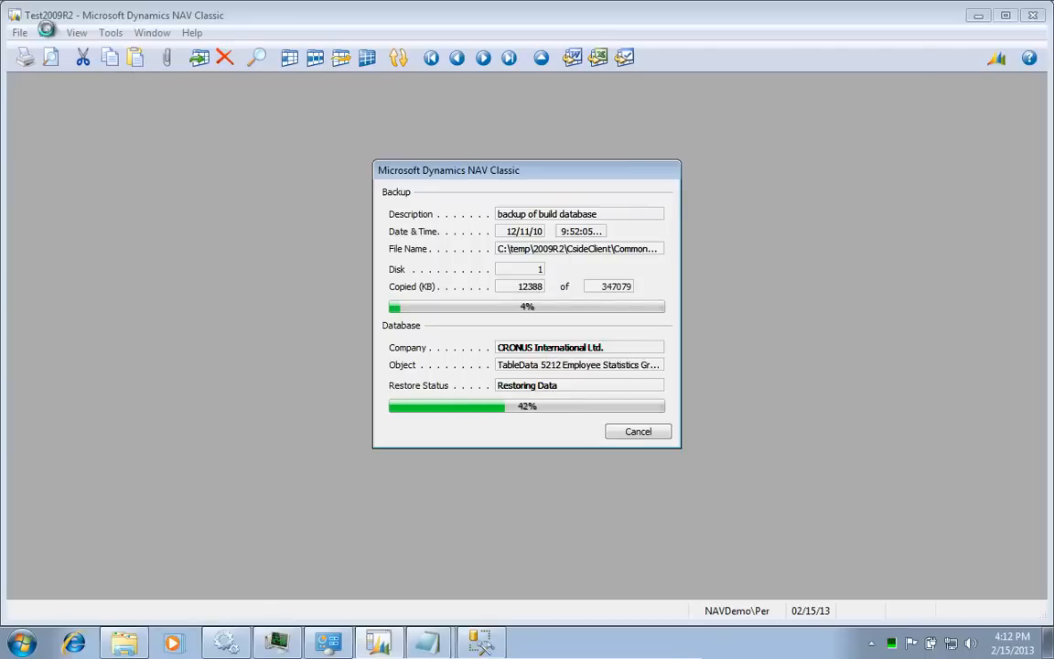
Step: Return to Management Studio and collapse master and System Databases to reveal Test2009R2
mouse_move(394, 650)
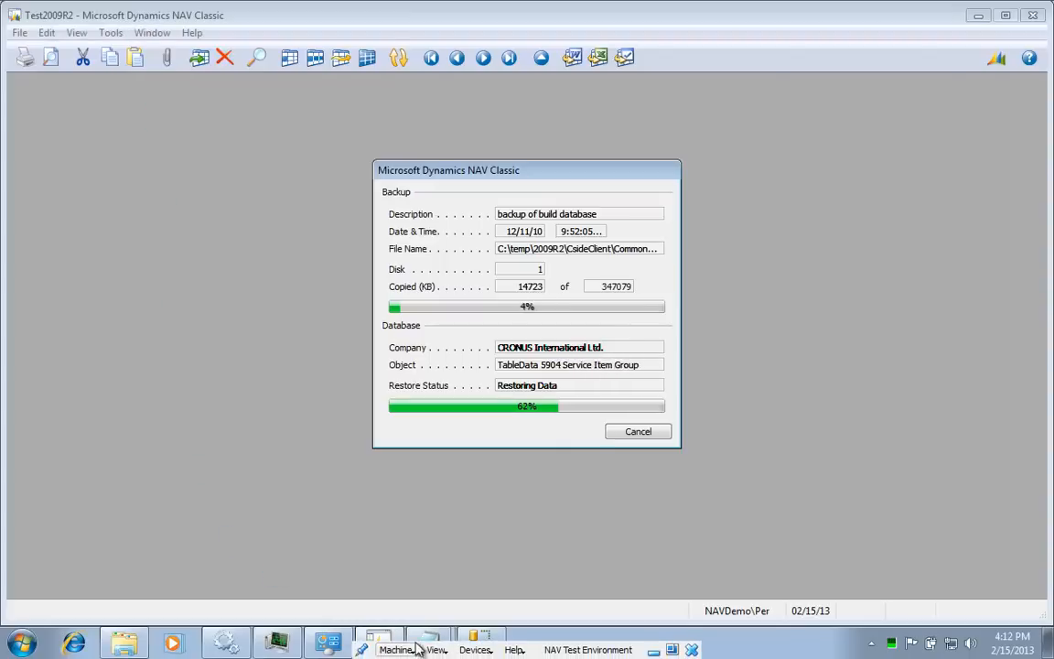
click(475, 640)
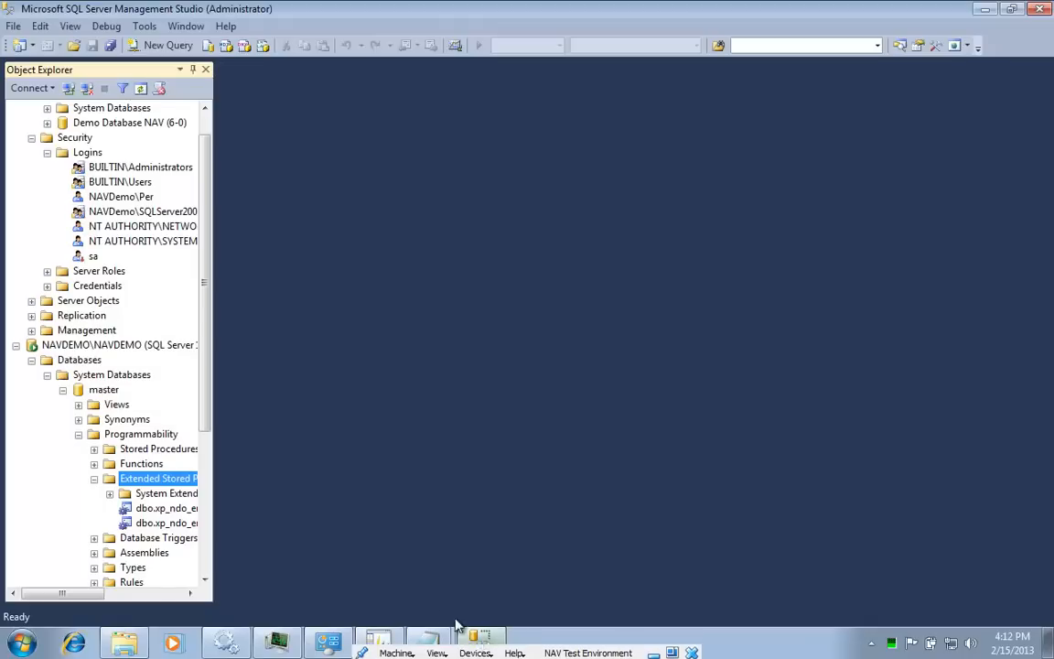
click(62, 390)
click(47, 404)
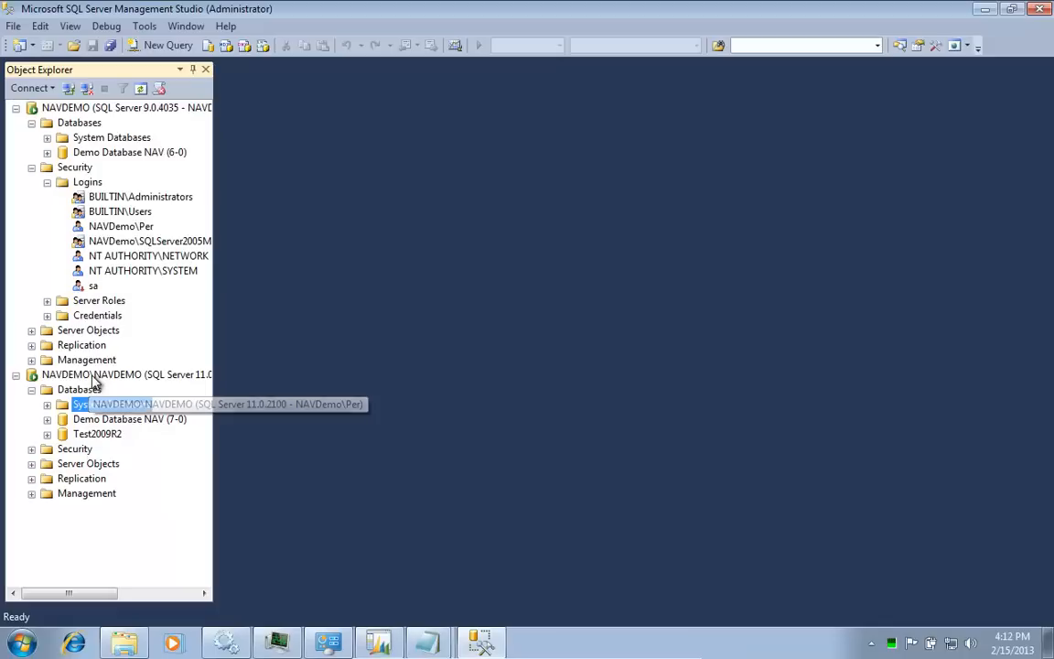
Step: Expand and collapse Test2009R2 to check its folders, then minimize Management Studio
click(92, 434)
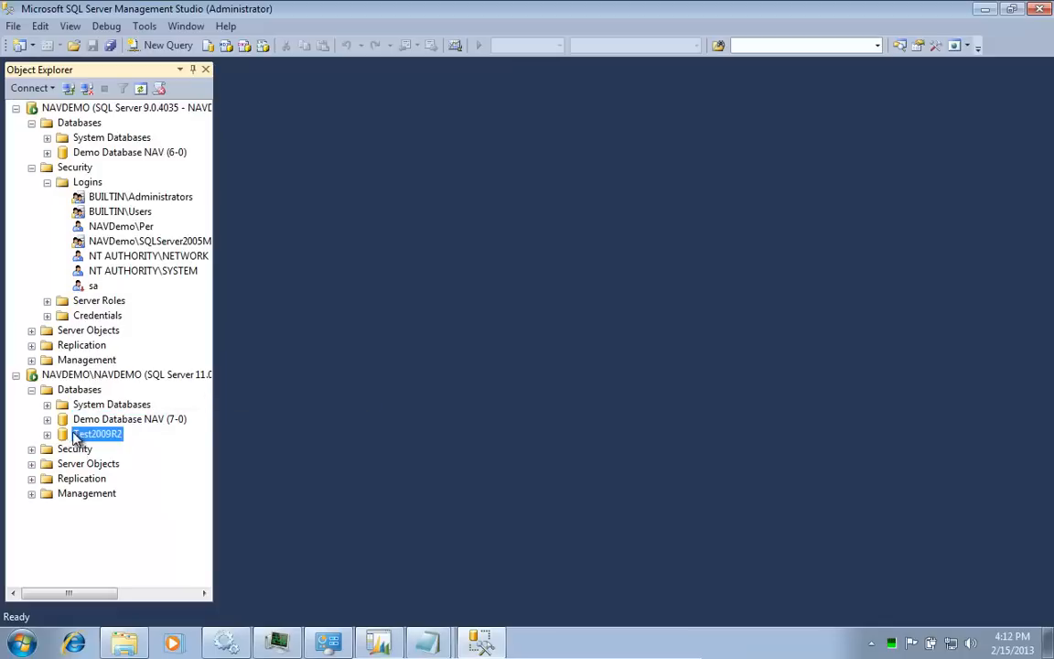
click(48, 434)
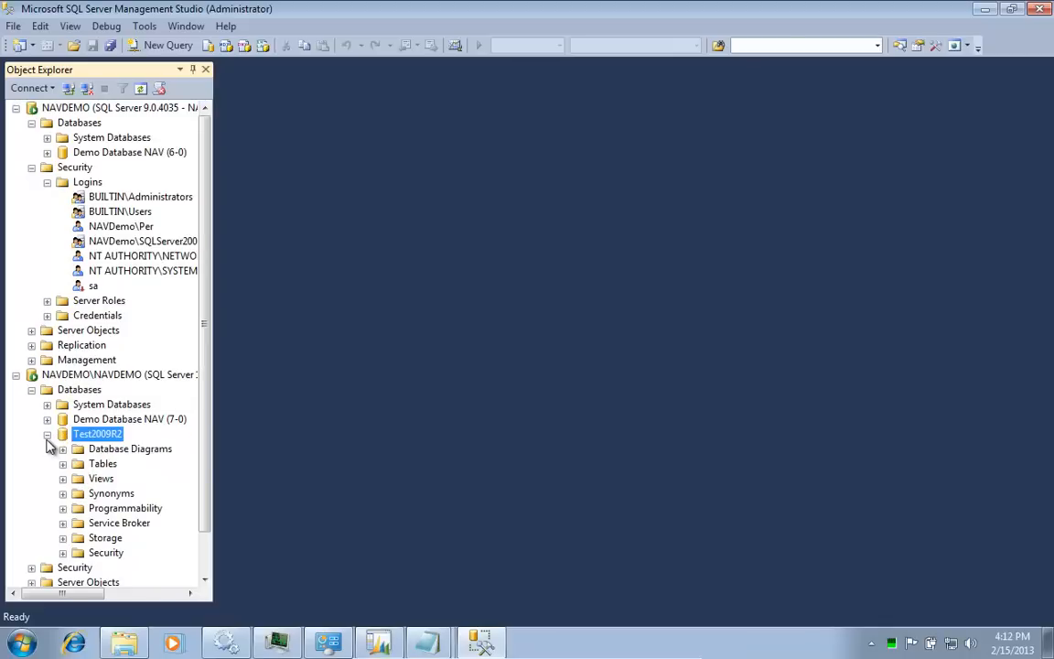
click(48, 435)
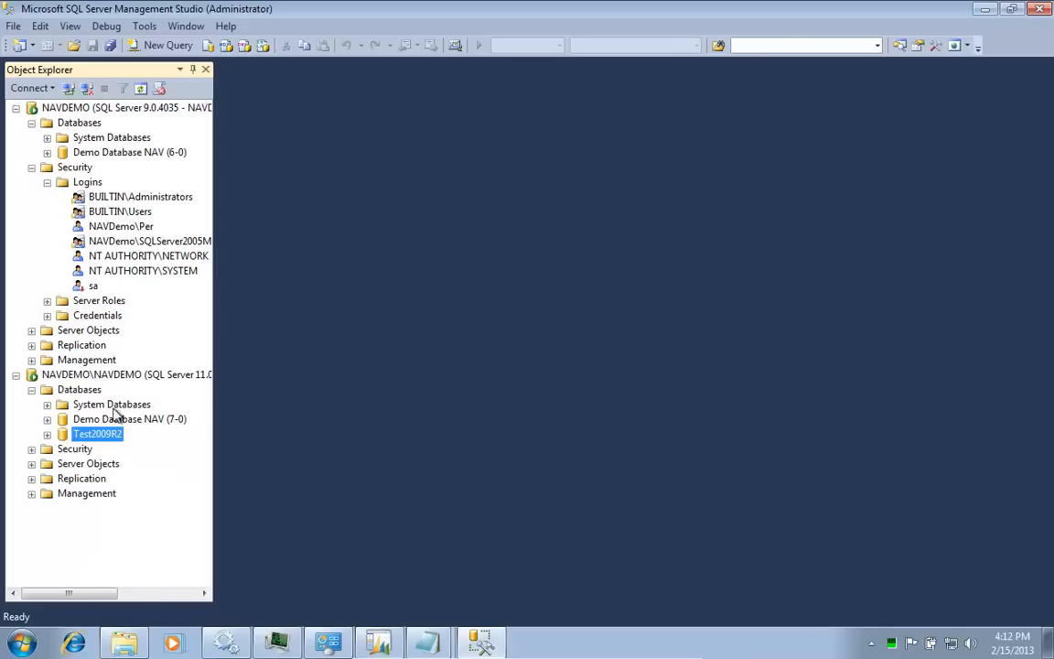
click(985, 11)
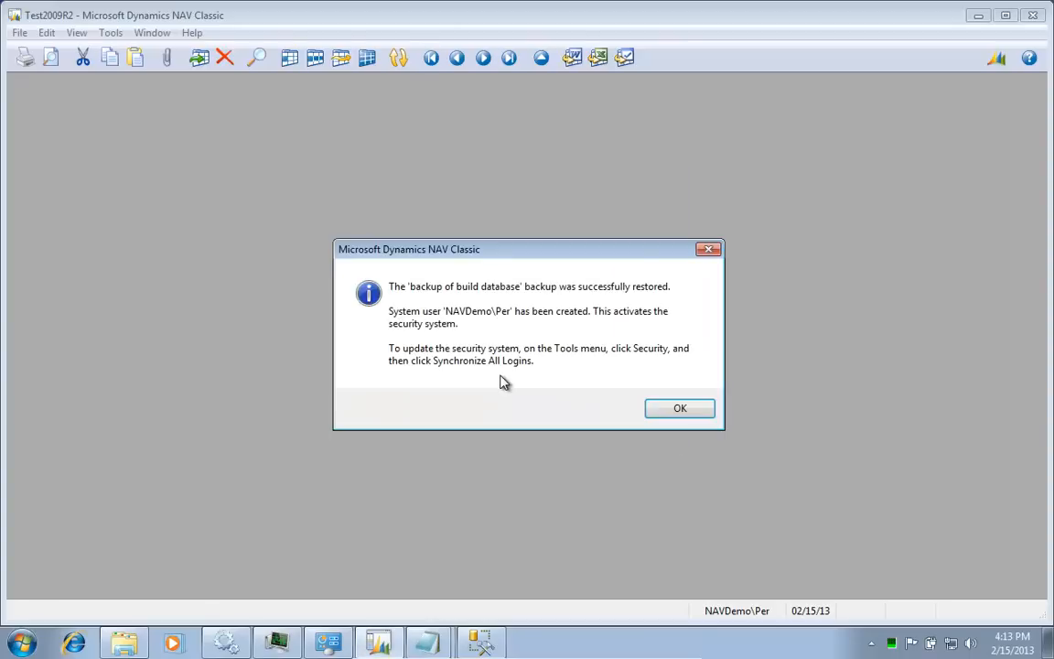
Step: Acknowledge the restore, open CRONUS International Ltd. and synchronize security for all logins
key(Return)
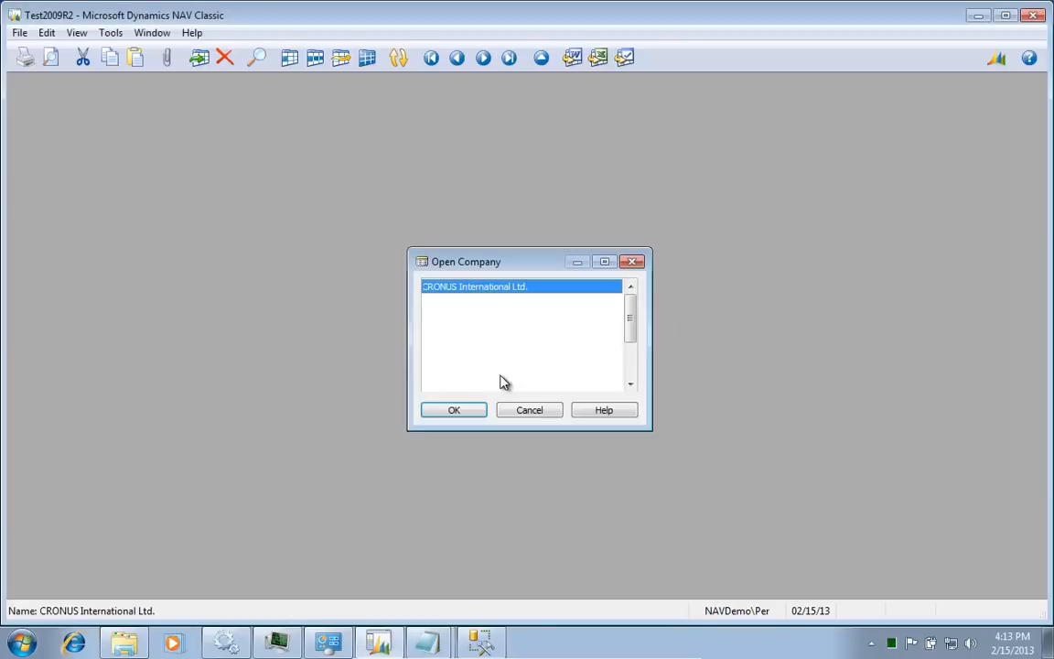
key(Return)
key(Return)
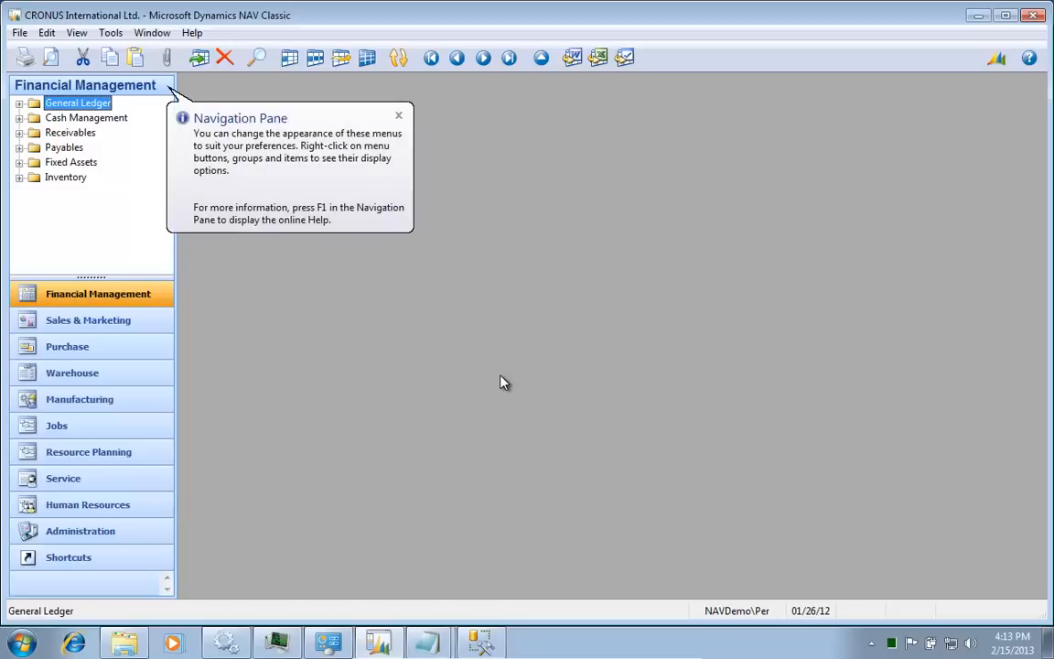
key(alt+t)
key(Up)
key(Up)
key(Up)
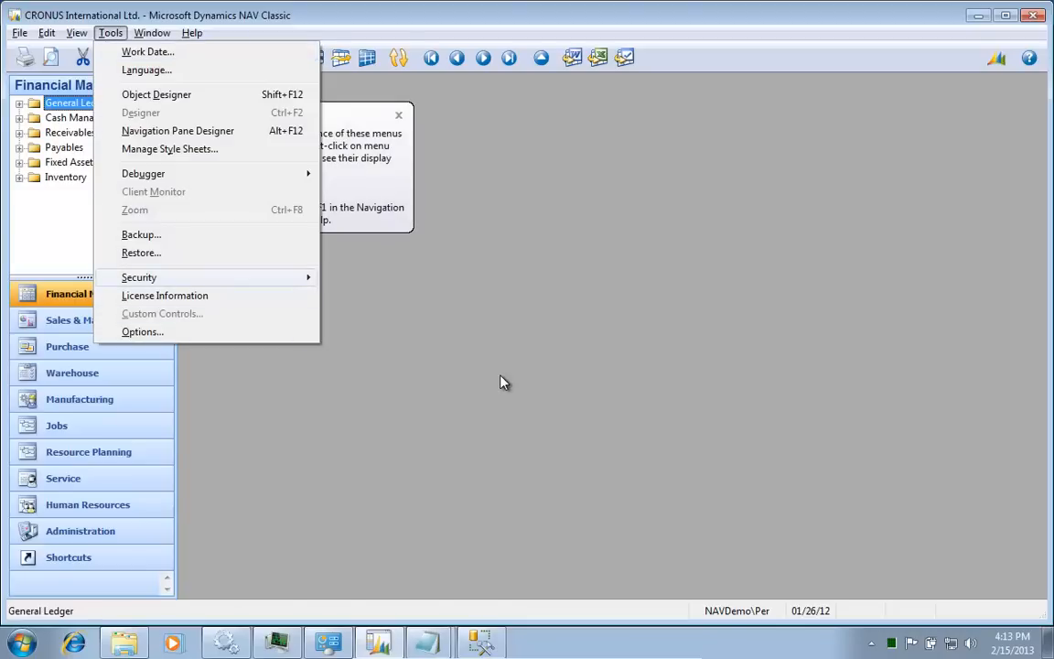
key(Right)
key(Down)
key(Down)
key(Down)
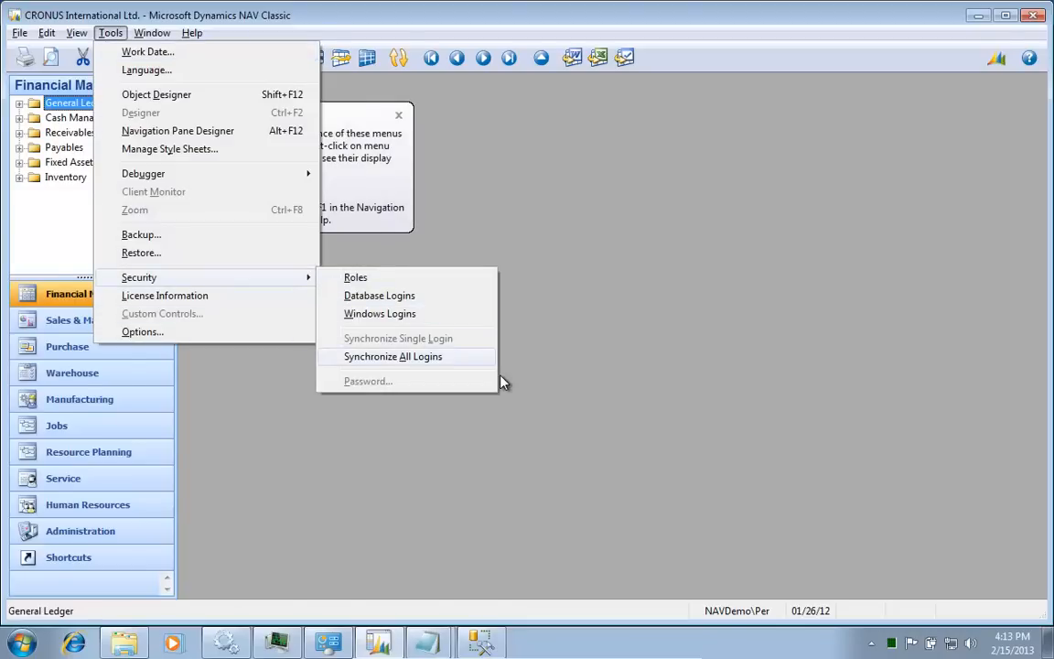
key(Return)
key(Return)
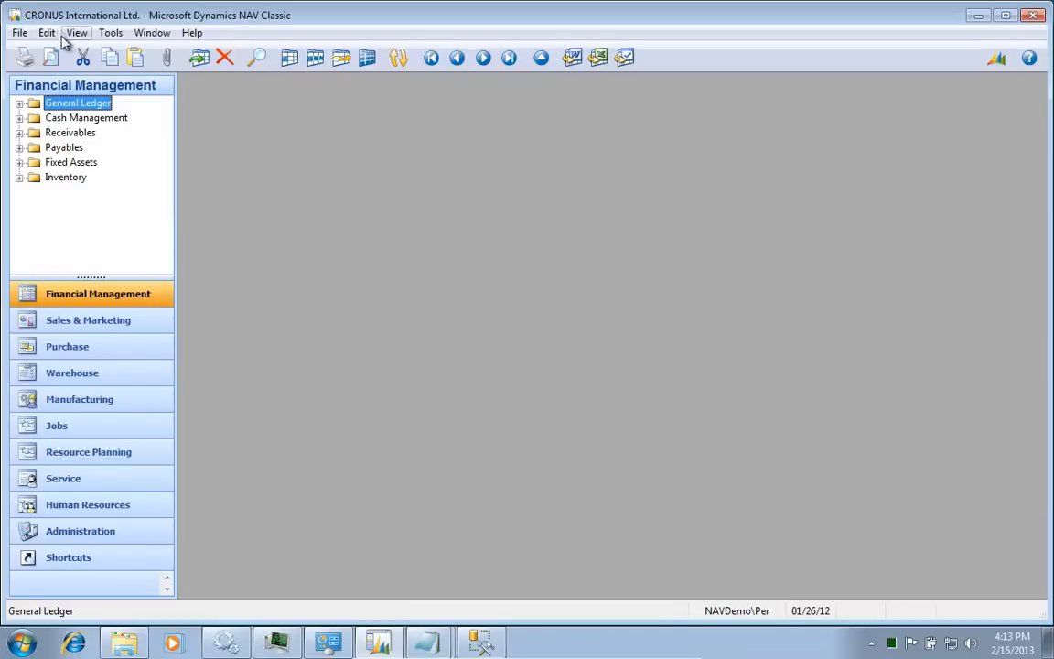
Step: Show Database Information for Test2009R2 on NAVDEMO\NAVDEMO via File > Database > Information
key(alt+f)
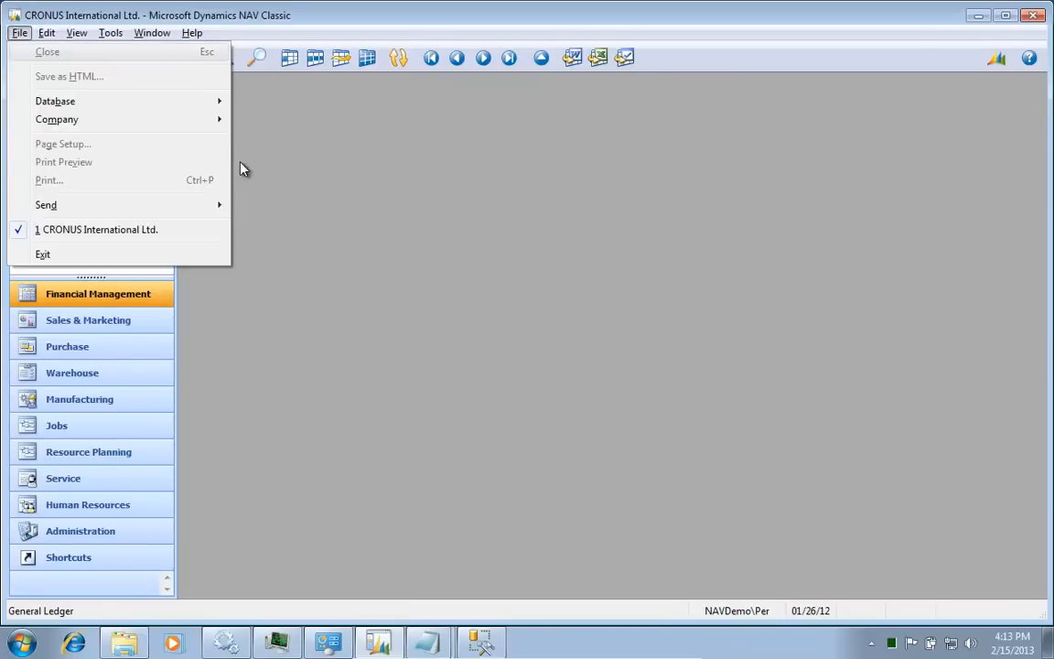
key(d)
key(i)
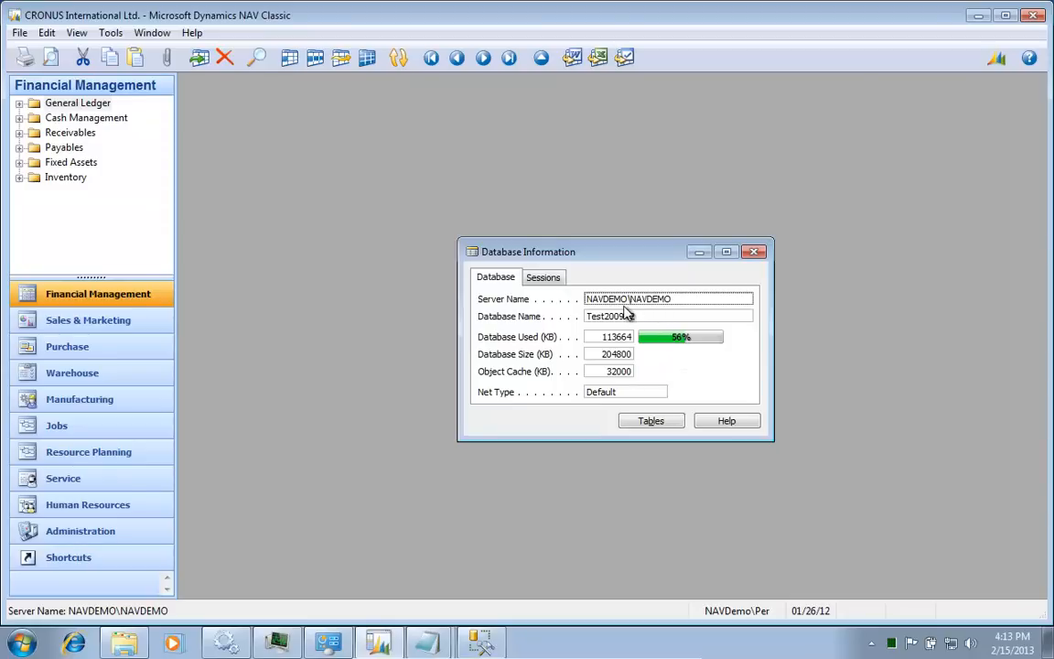
Step: Close NAV Classic and the shared Install folder, discarding the unsaved Notepad notes
click(1036, 20)
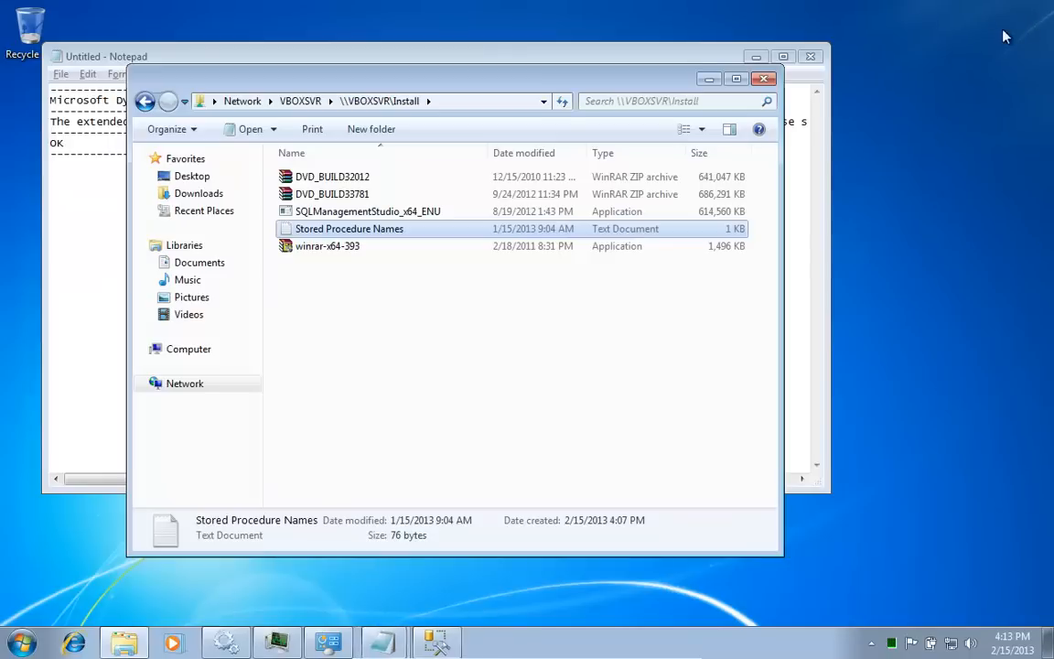
click(765, 79)
key(alt+F4)
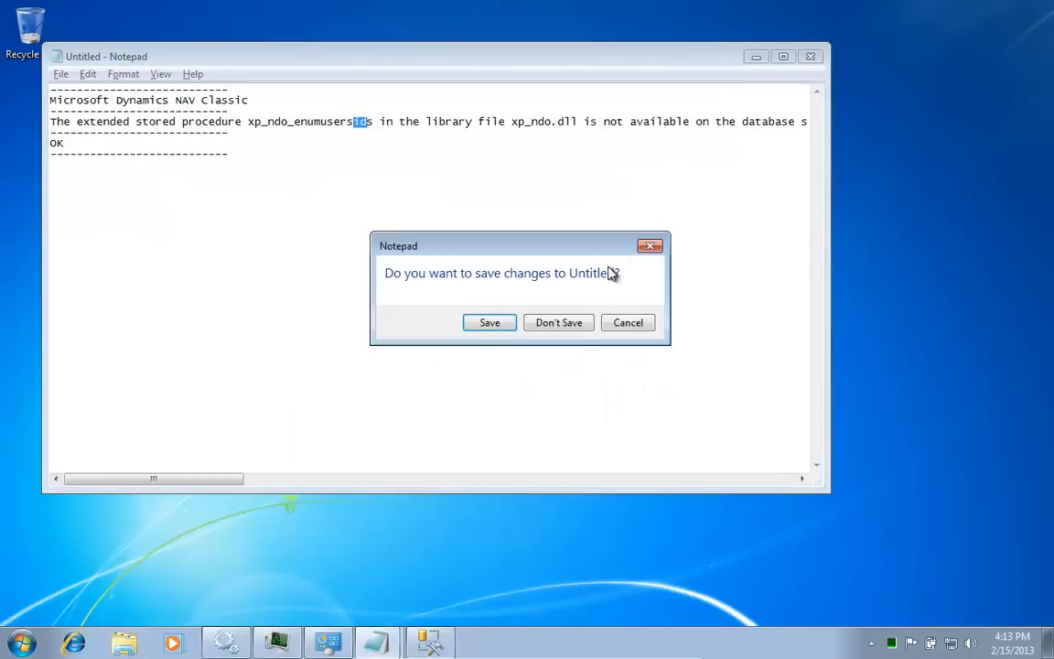
click(558, 323)
Step: Shut down the guest Windows and close the host's Install folder window
click(42, 627)
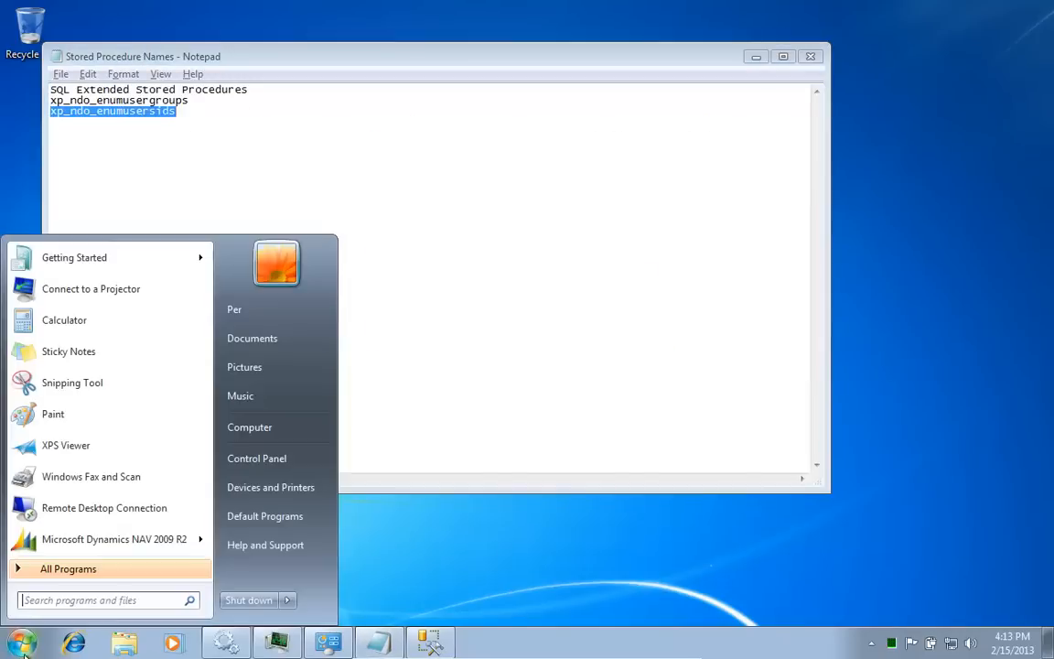
click(250, 602)
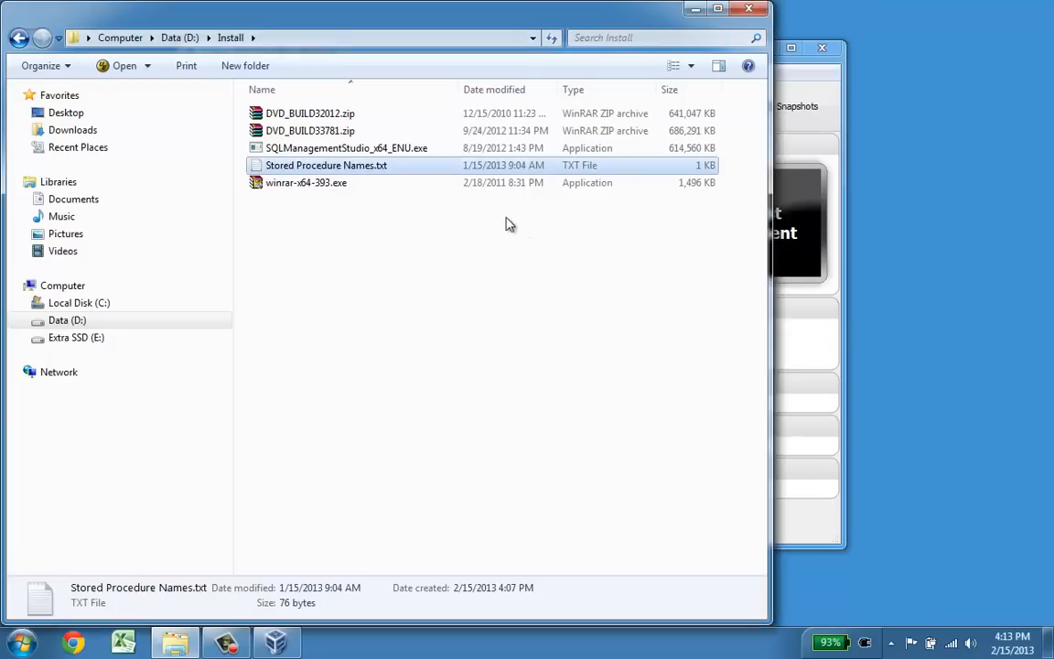
click(743, 8)
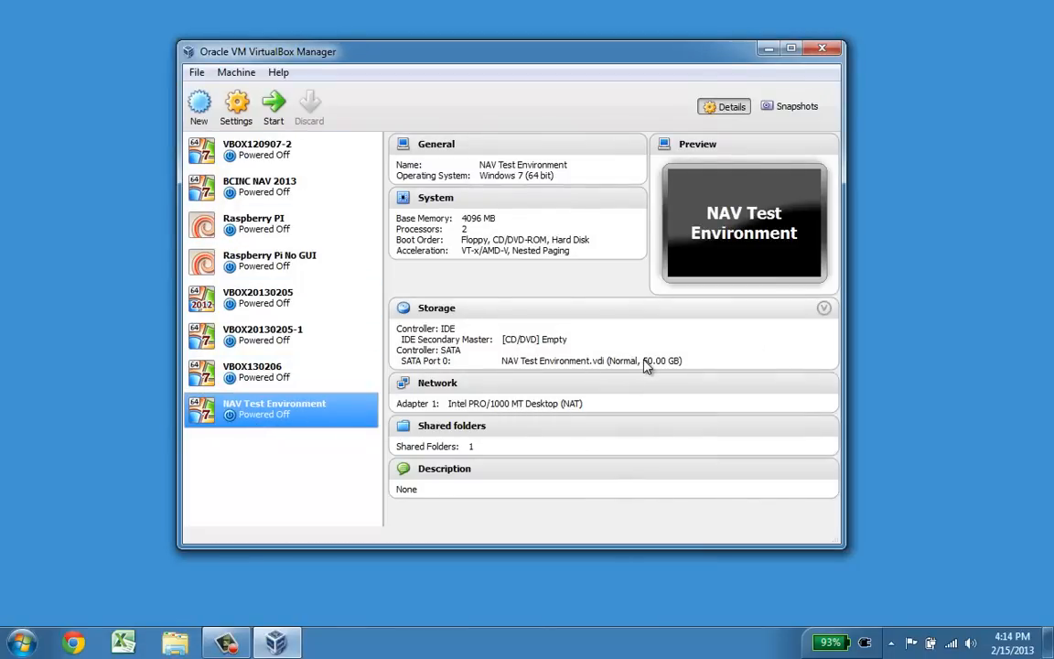
Step: Open Windows Explorer and browse to the VirtualBox folder on Local Disk (C:)
key(super+e)
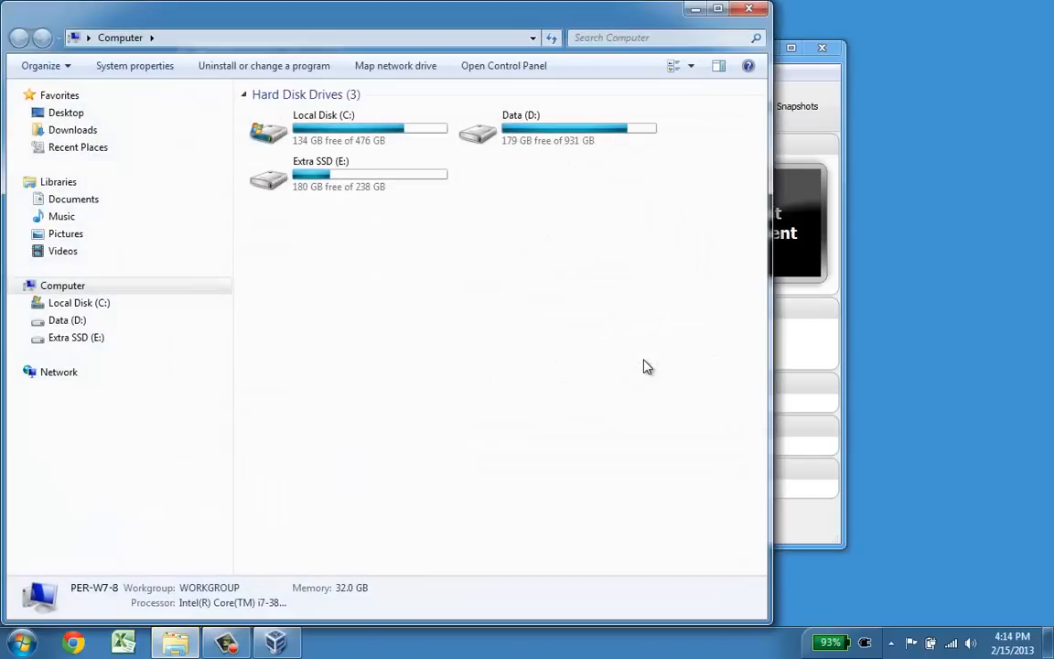
key(Down)
key(Up)
key(Return)
key(Down)
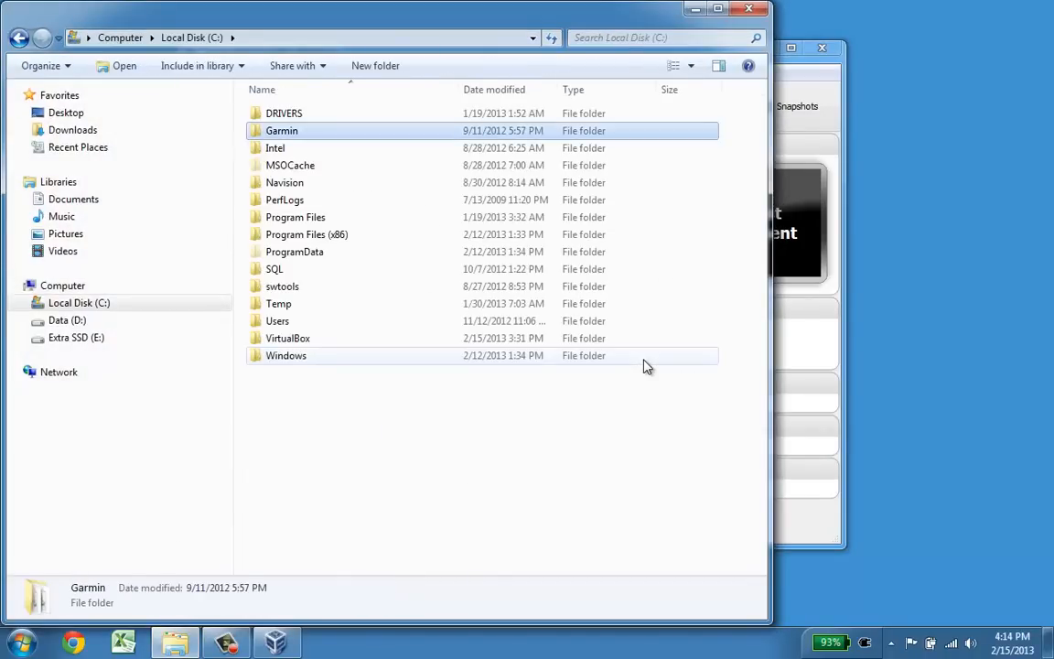
key(v)
key(Return)
Step: Open NAV Test Environment, check the 16.8 GB .vdi file size, and minimize Explorer
key(Down)
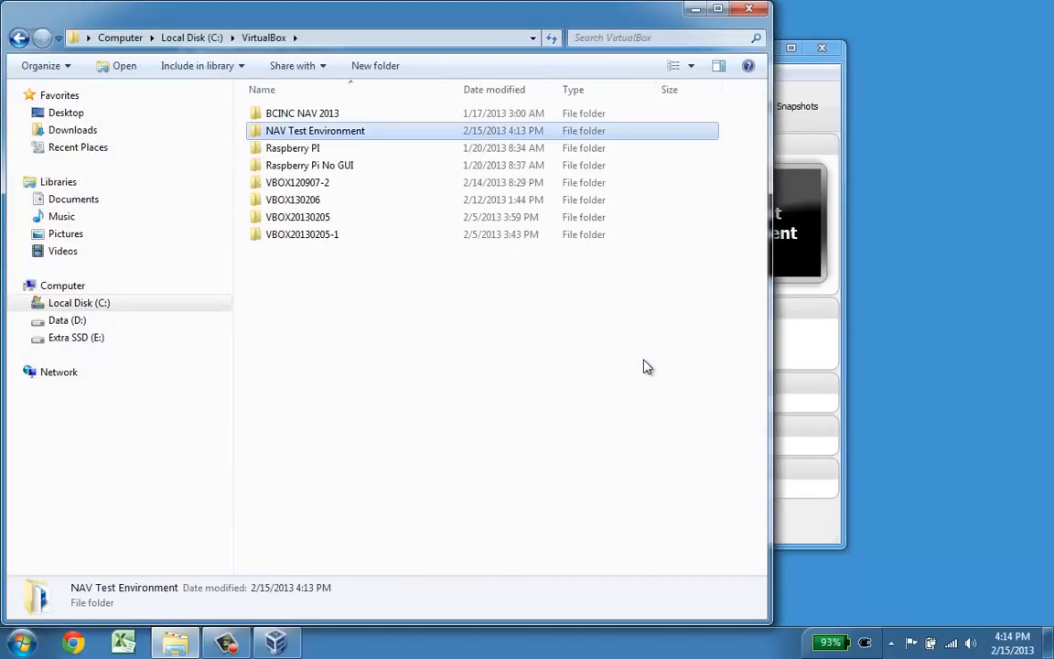
key(Down)
key(Down)
key(Up)
key(Up)
key(Return)
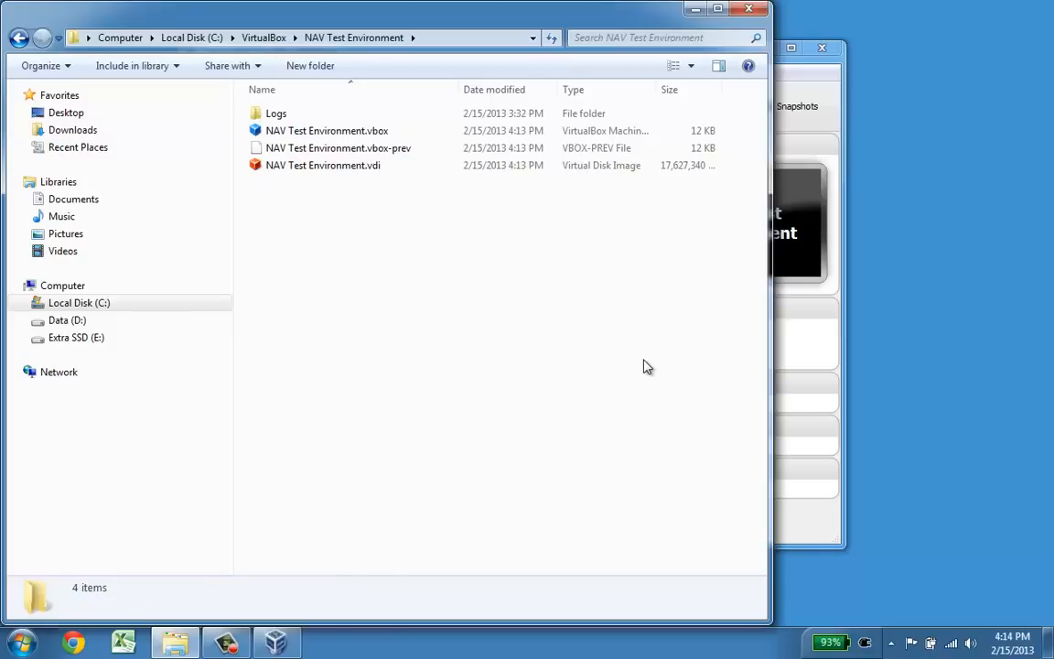
key(Down)
key(Down)
key(Down)
key(Down)
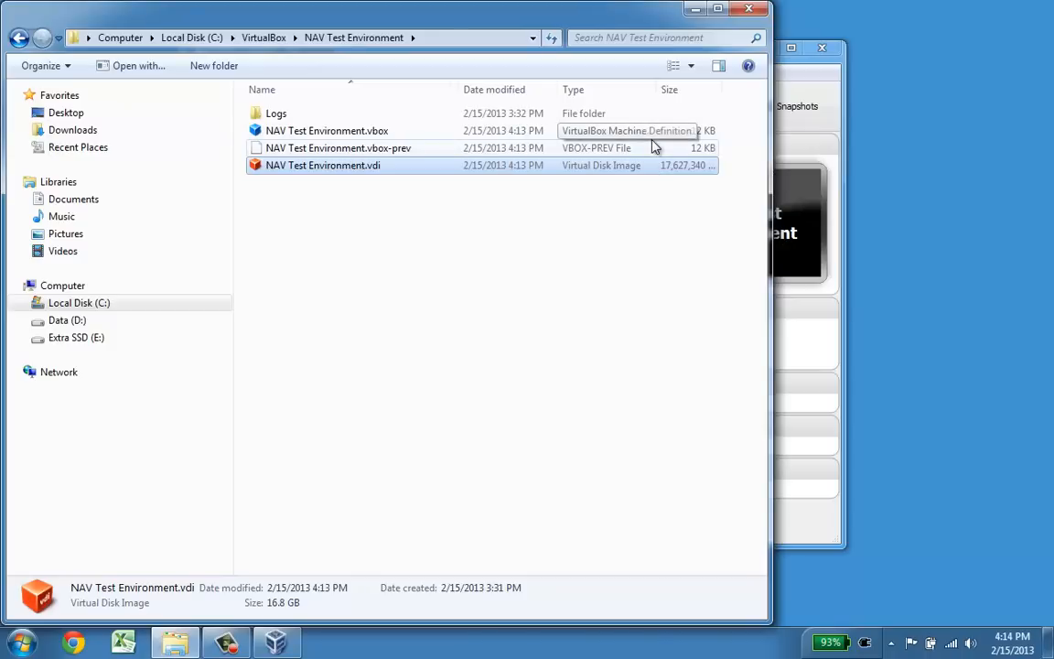
click(697, 11)
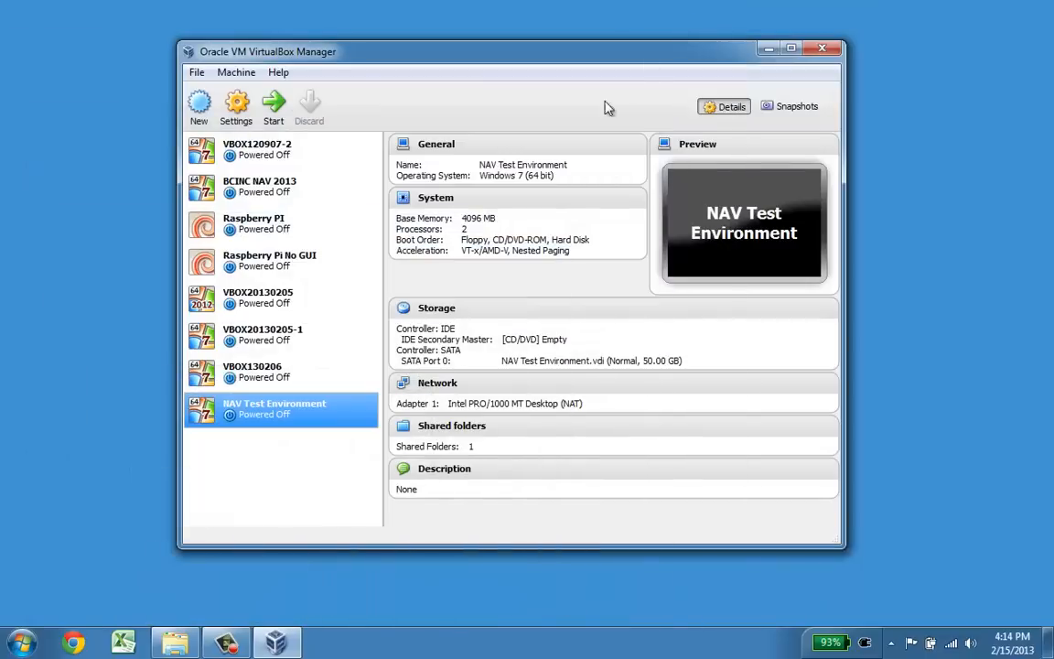
Step: Boot the NAV Test Environment VM and sign in with the account password
click(273, 105)
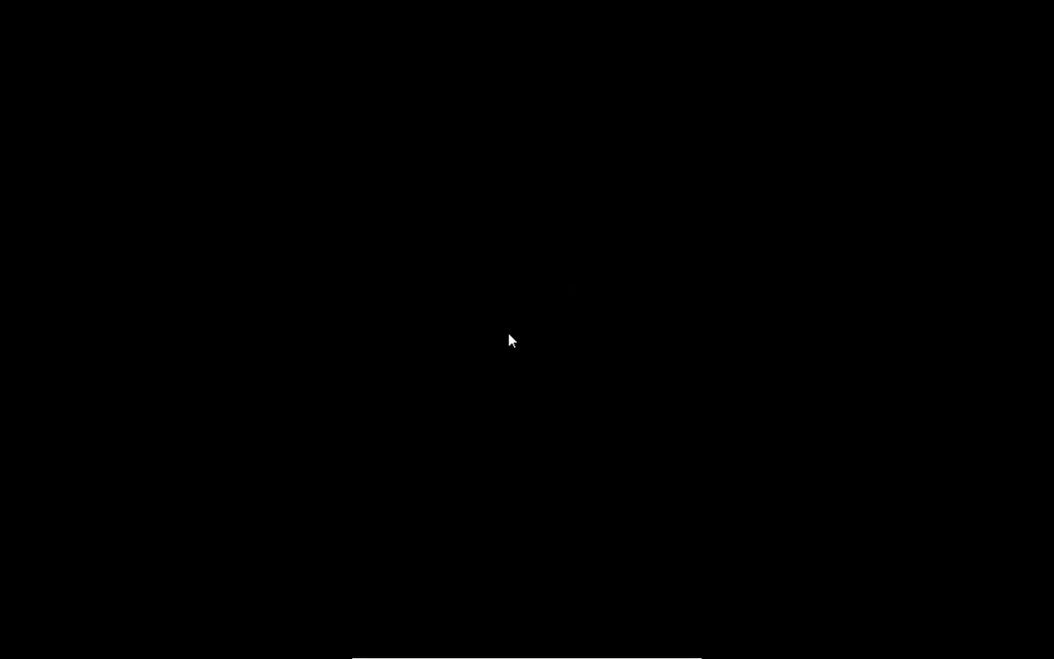
text(••)
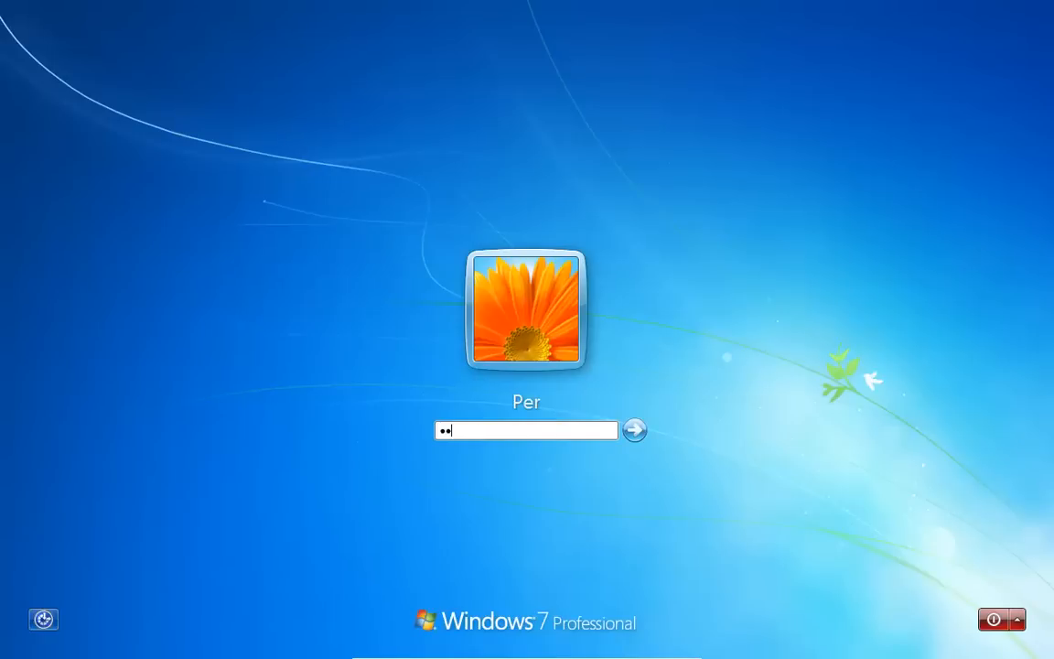
text(••)
key(Return)
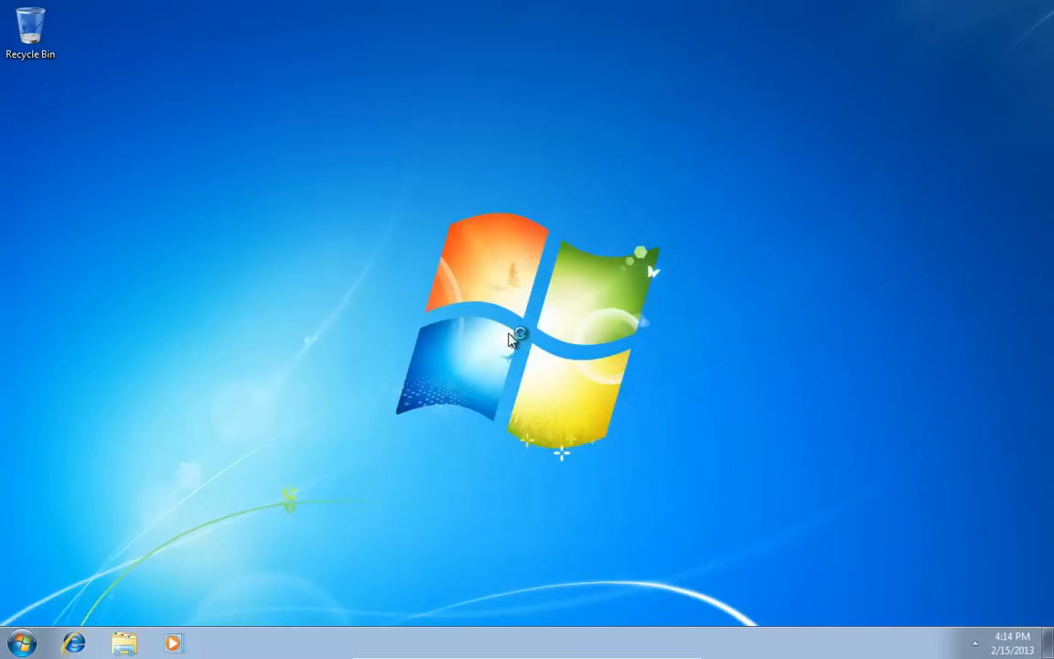
Step: Search 'nav' from the Start menu and launch Microsoft Dynamics NAV 2013
key(super)
text(ru)
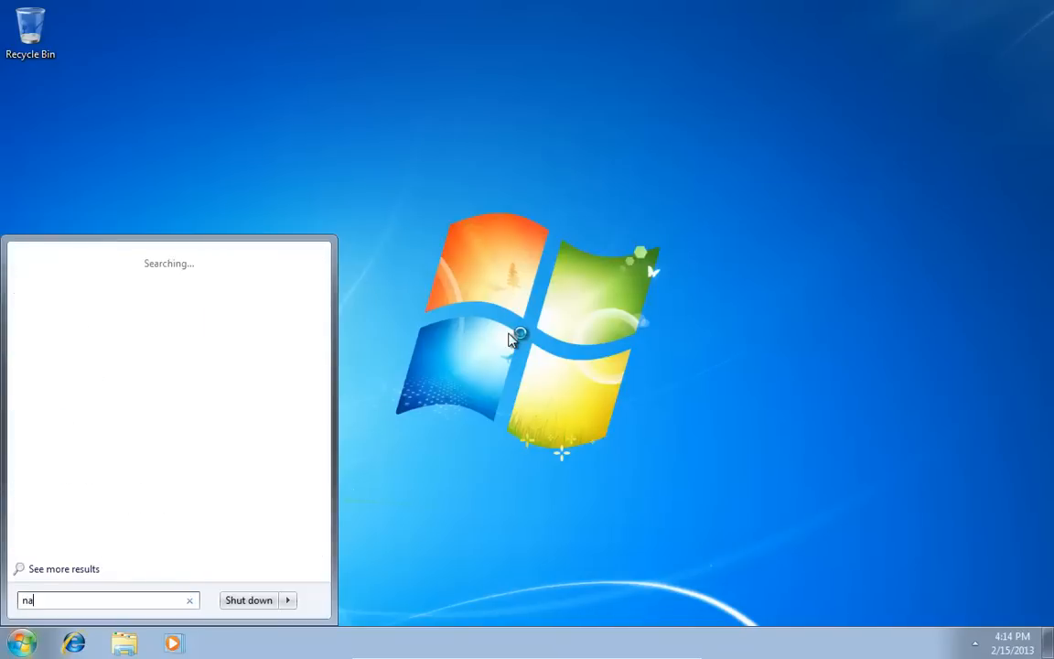
key(Return)
key(super)
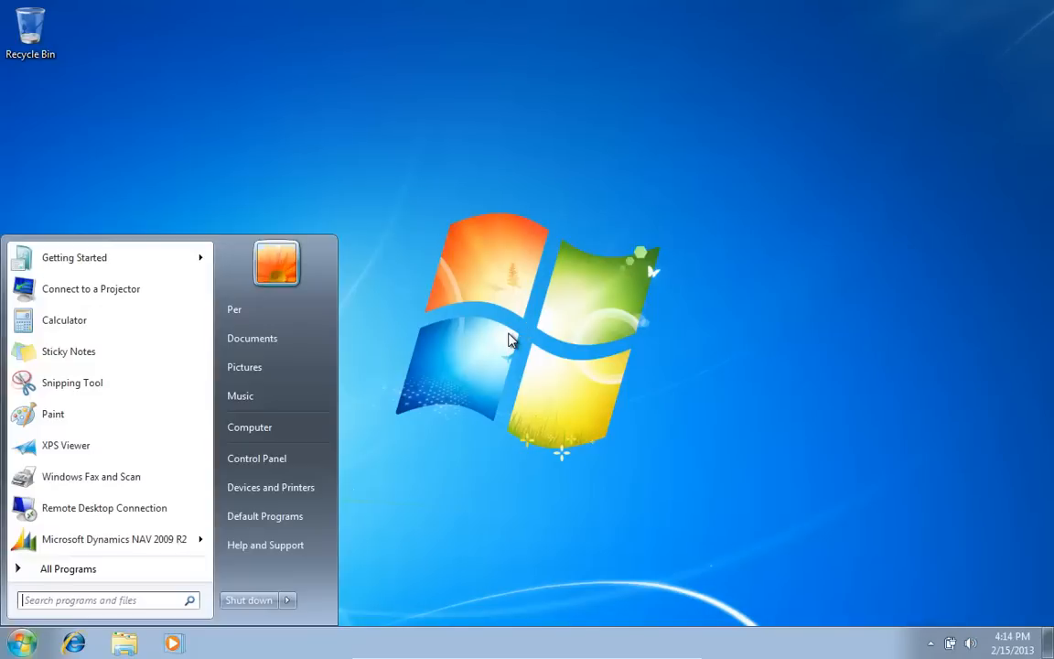
text(nav)
key(Down)
key(Down)
key(Down)
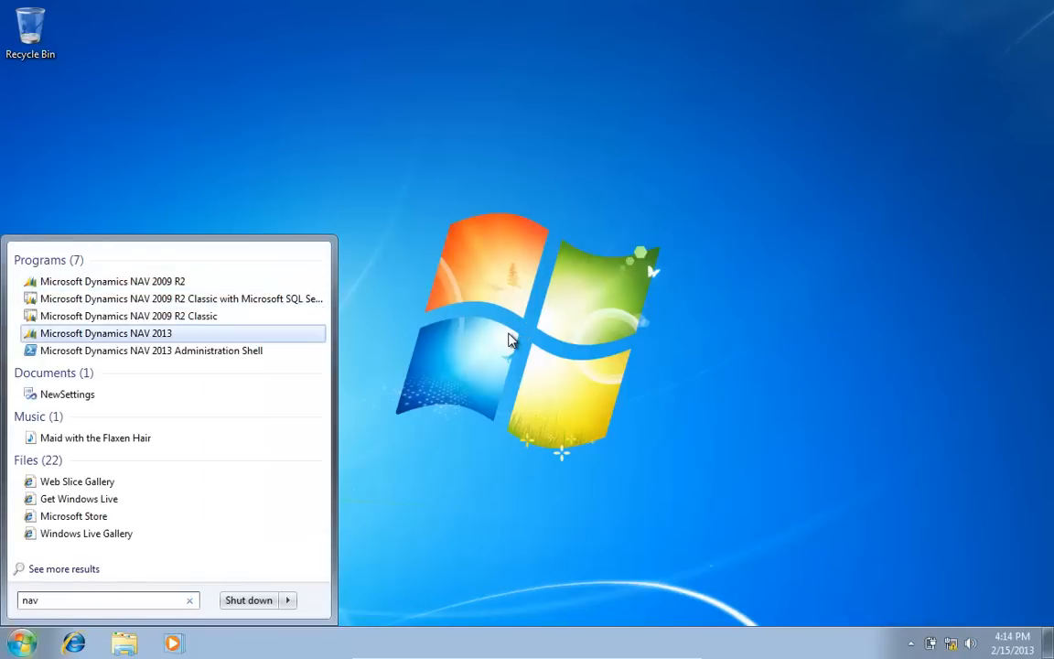
key(Return)
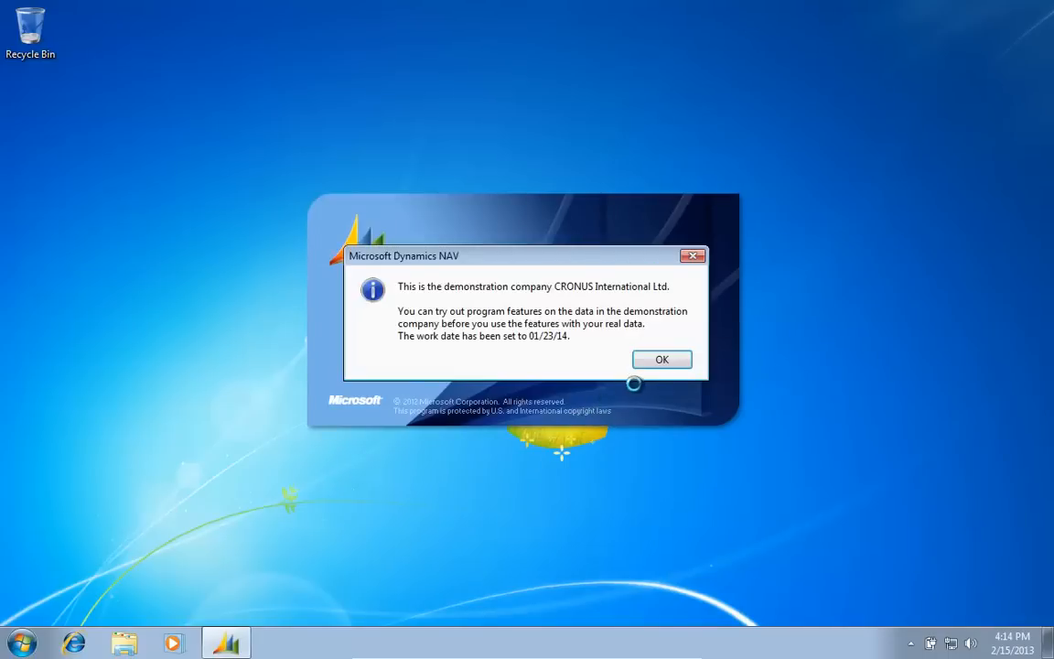
Step: Dismiss the NAV 2013 demo-company notice and launch Microsoft Dynamics NAV 2009 R2
click(680, 363)
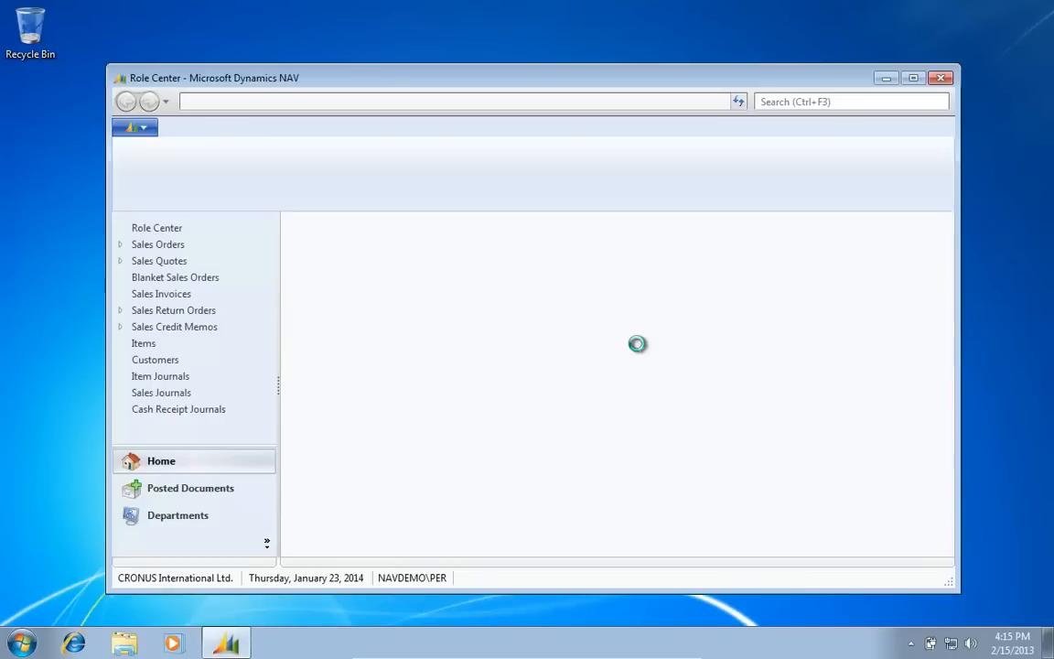
key(super)
text(na)
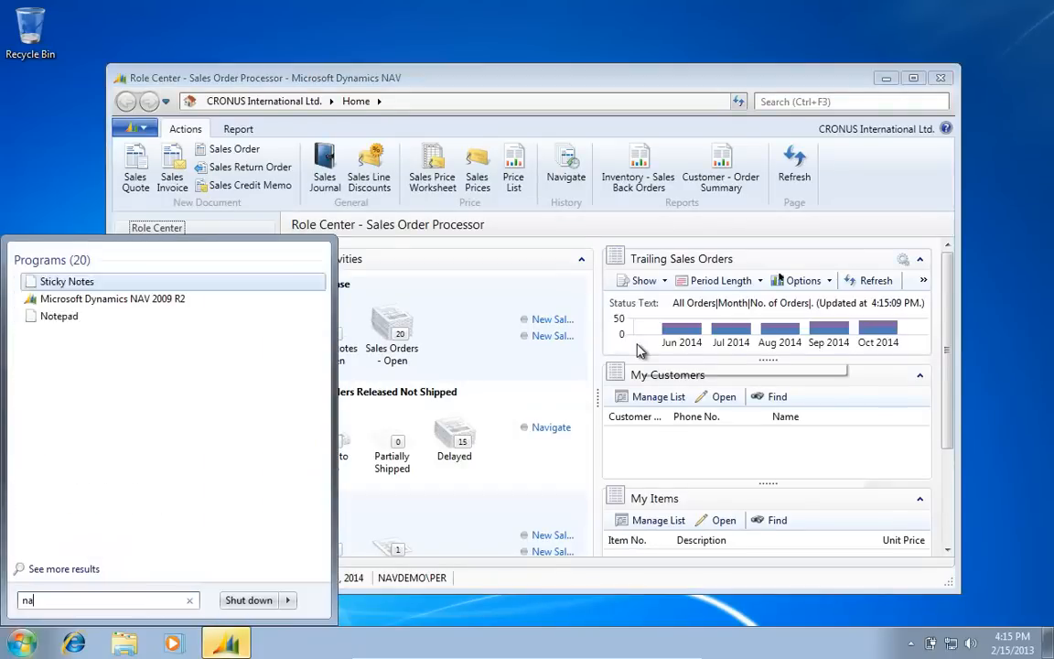
text(v)
key(Down)
key(Return)
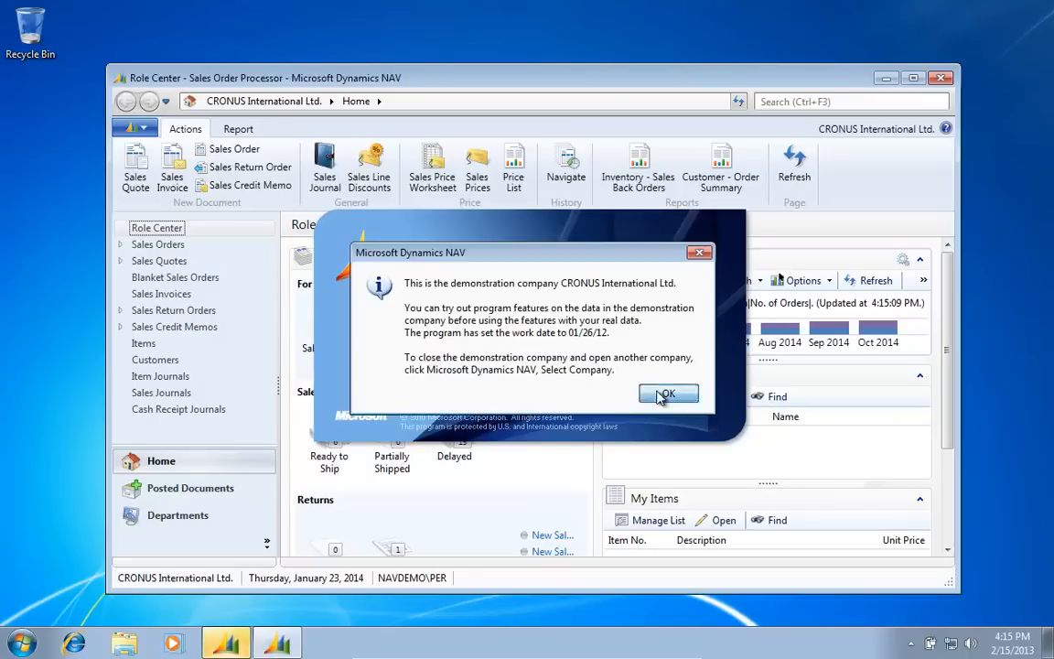
Step: Dismiss the NAV 2009 R2 demo notice and drag both client windows apart side by side
click(667, 393)
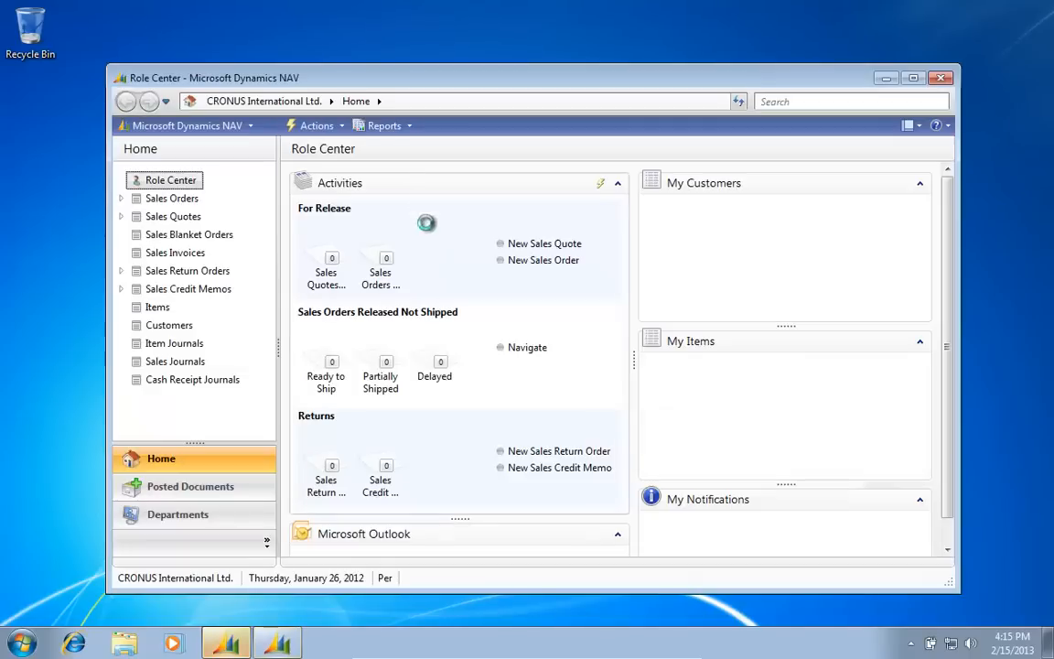
drag(402, 84, 593, 44)
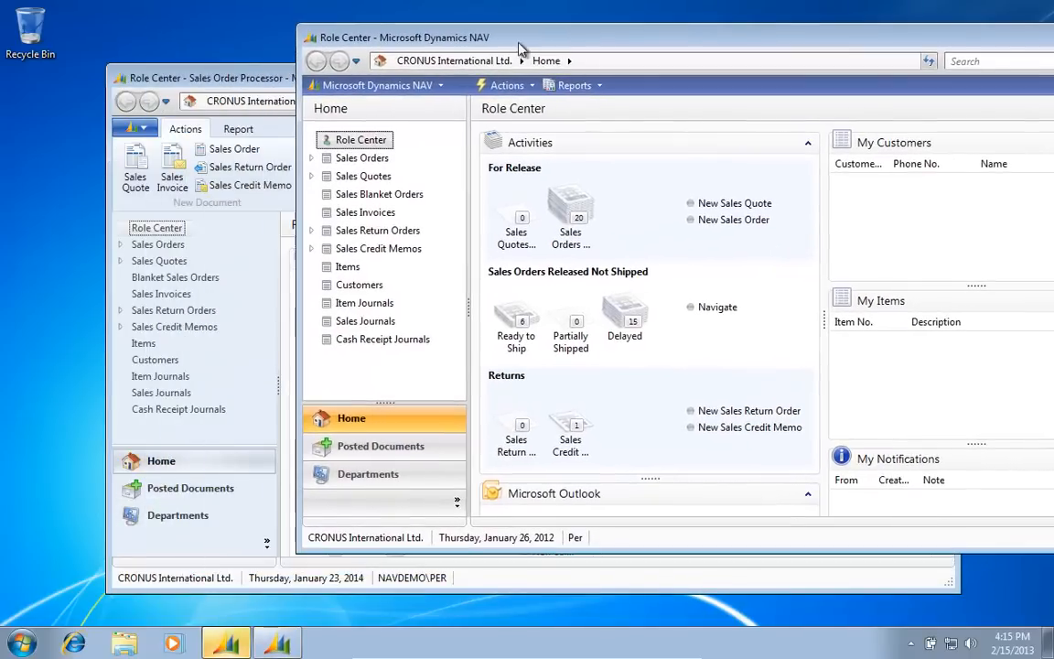
drag(189, 84, 88, 101)
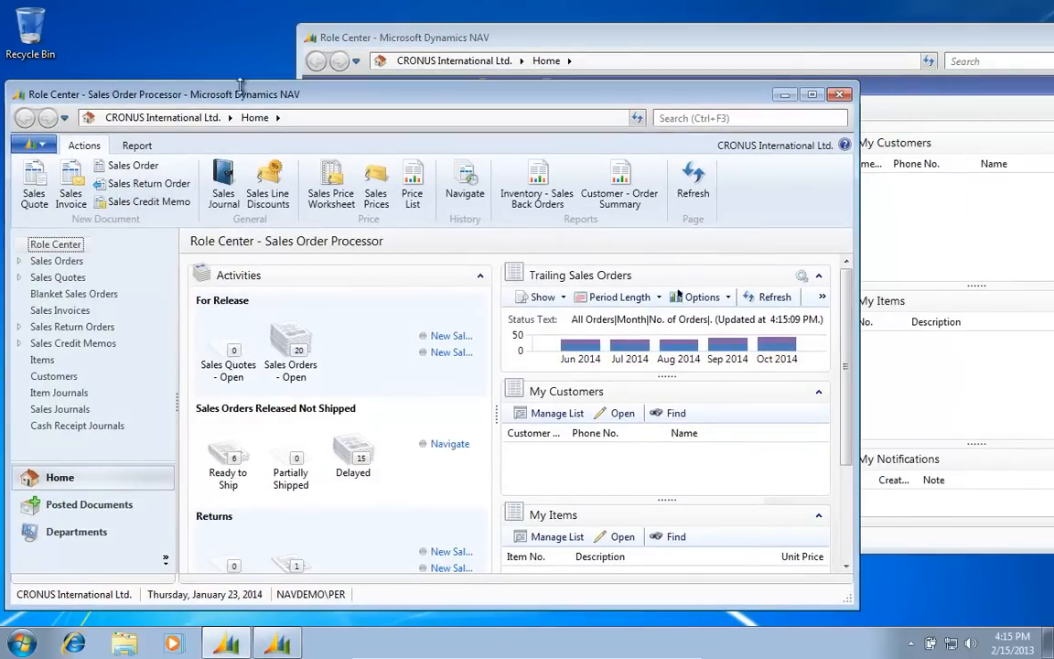